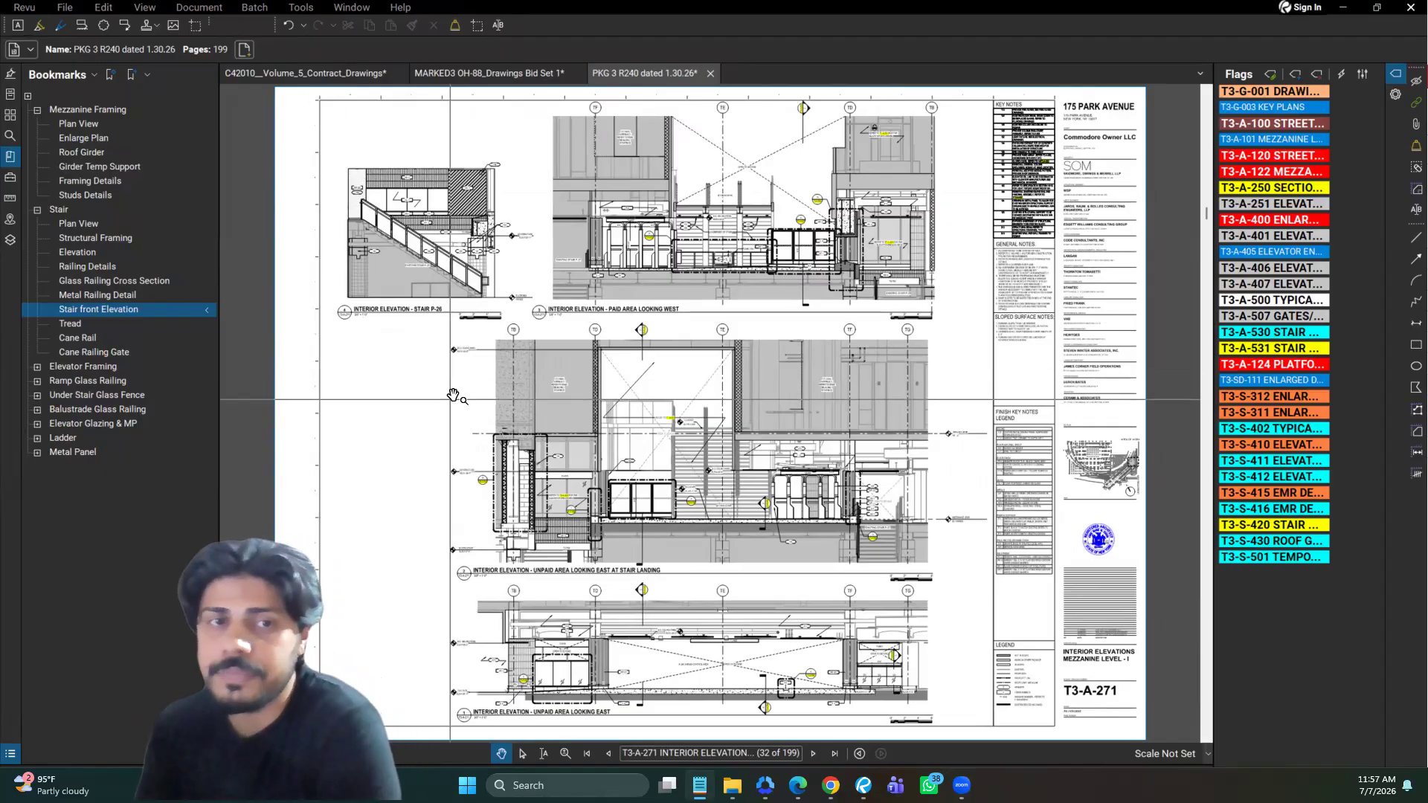
Show the page thumbnails and go to the flagged sheet T3-S-312, at the concrete columns beside the new stair
drag(639, 330, 633, 320)
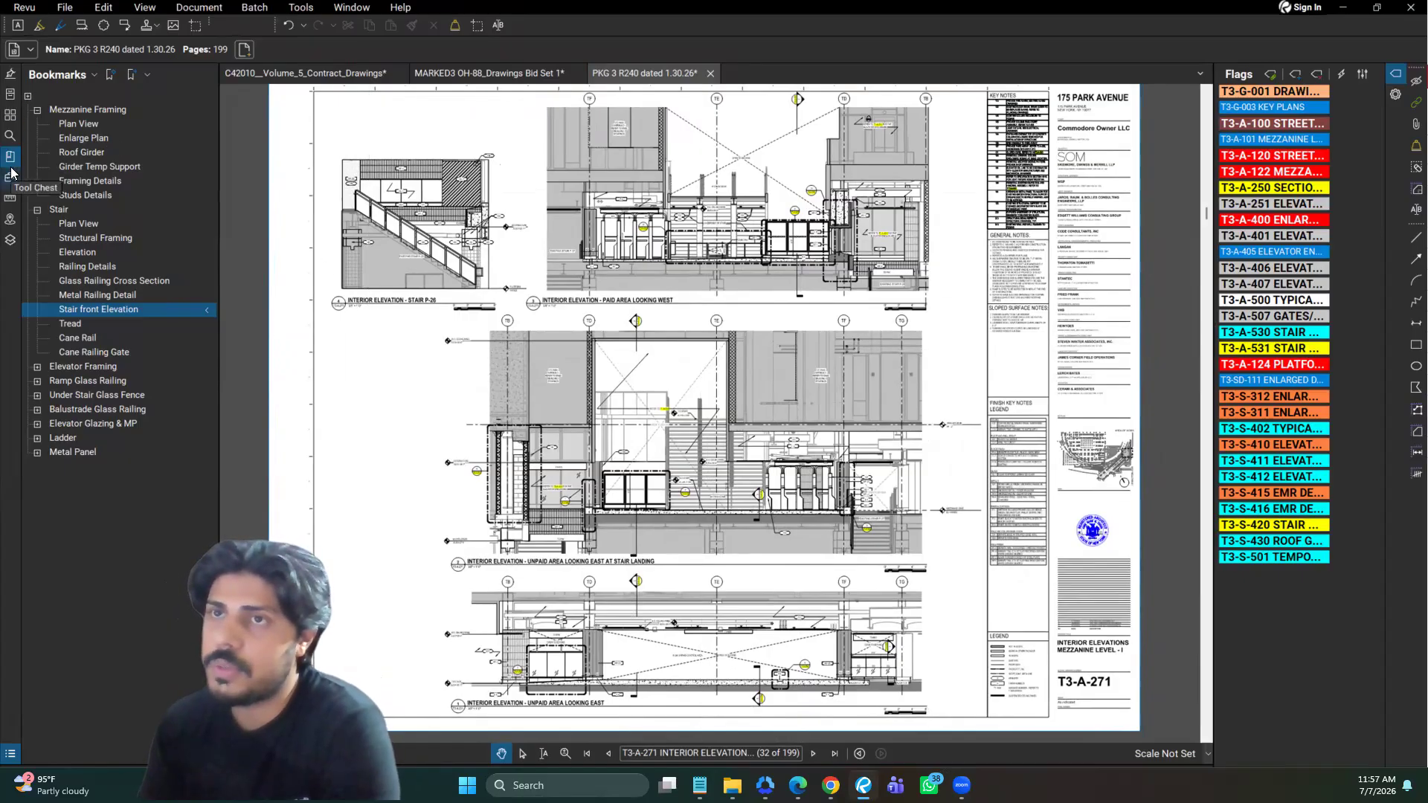
click(9, 199)
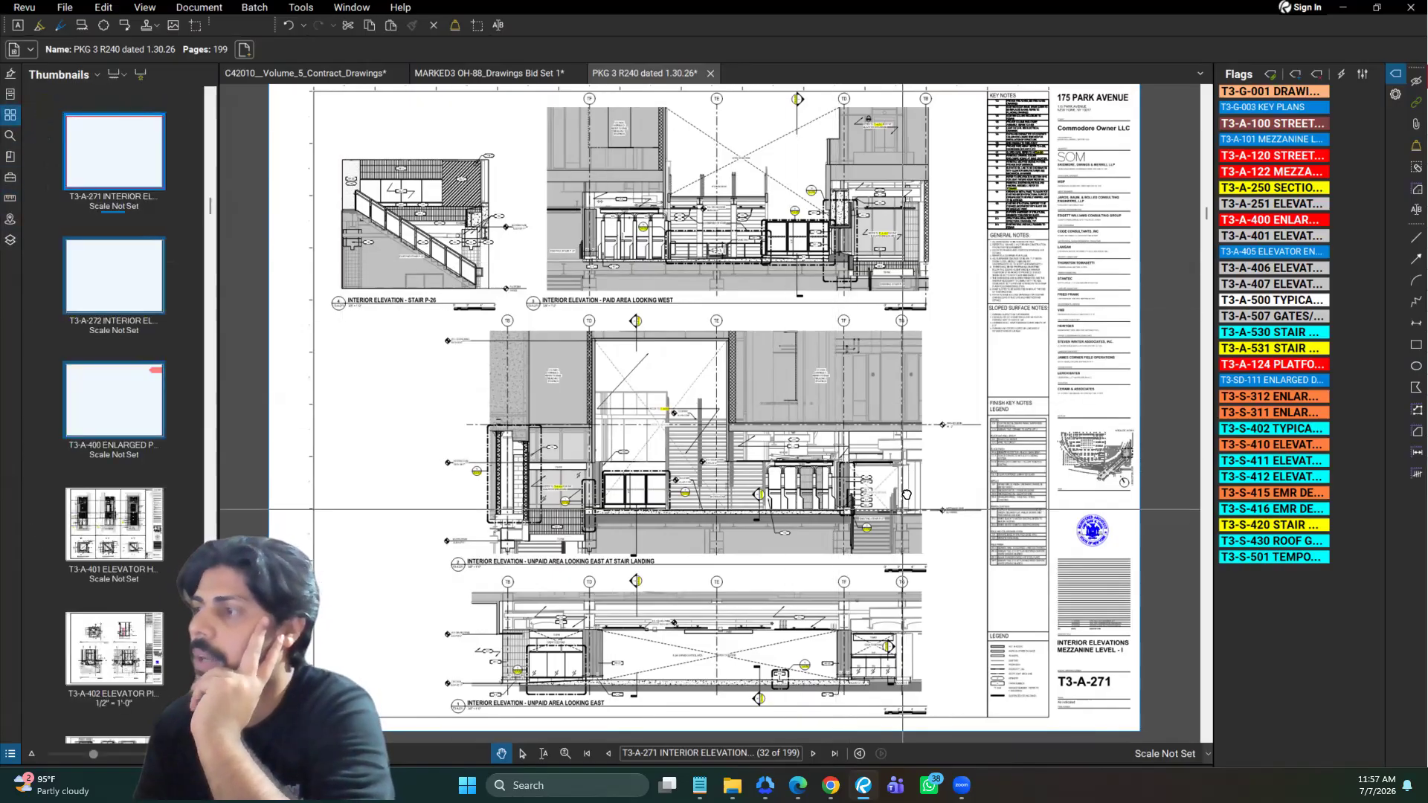
drag(906, 495, 912, 480)
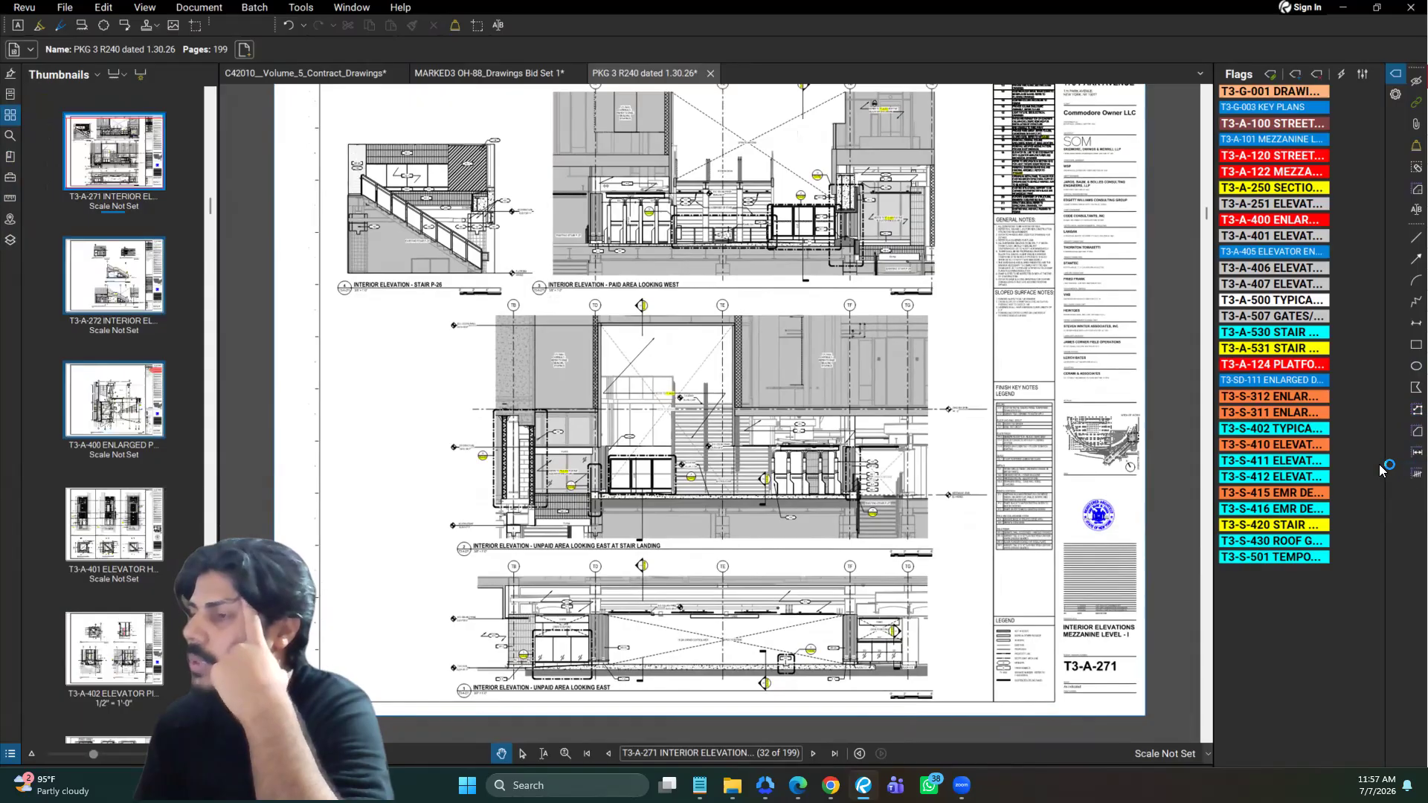
click(1320, 400)
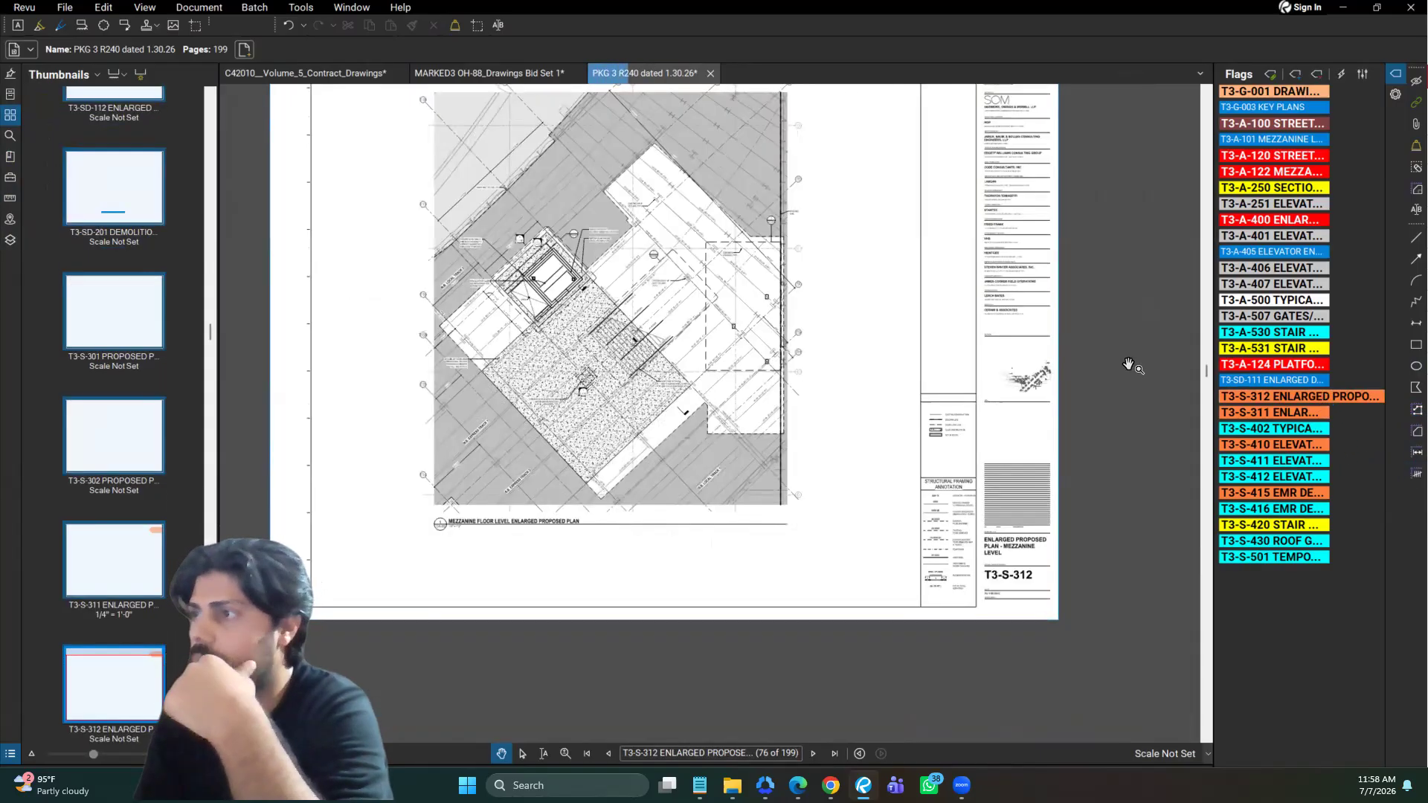
scroll(743, 288, up, 2)
scroll(743, 288, up, 3)
drag(744, 296, 775, 340)
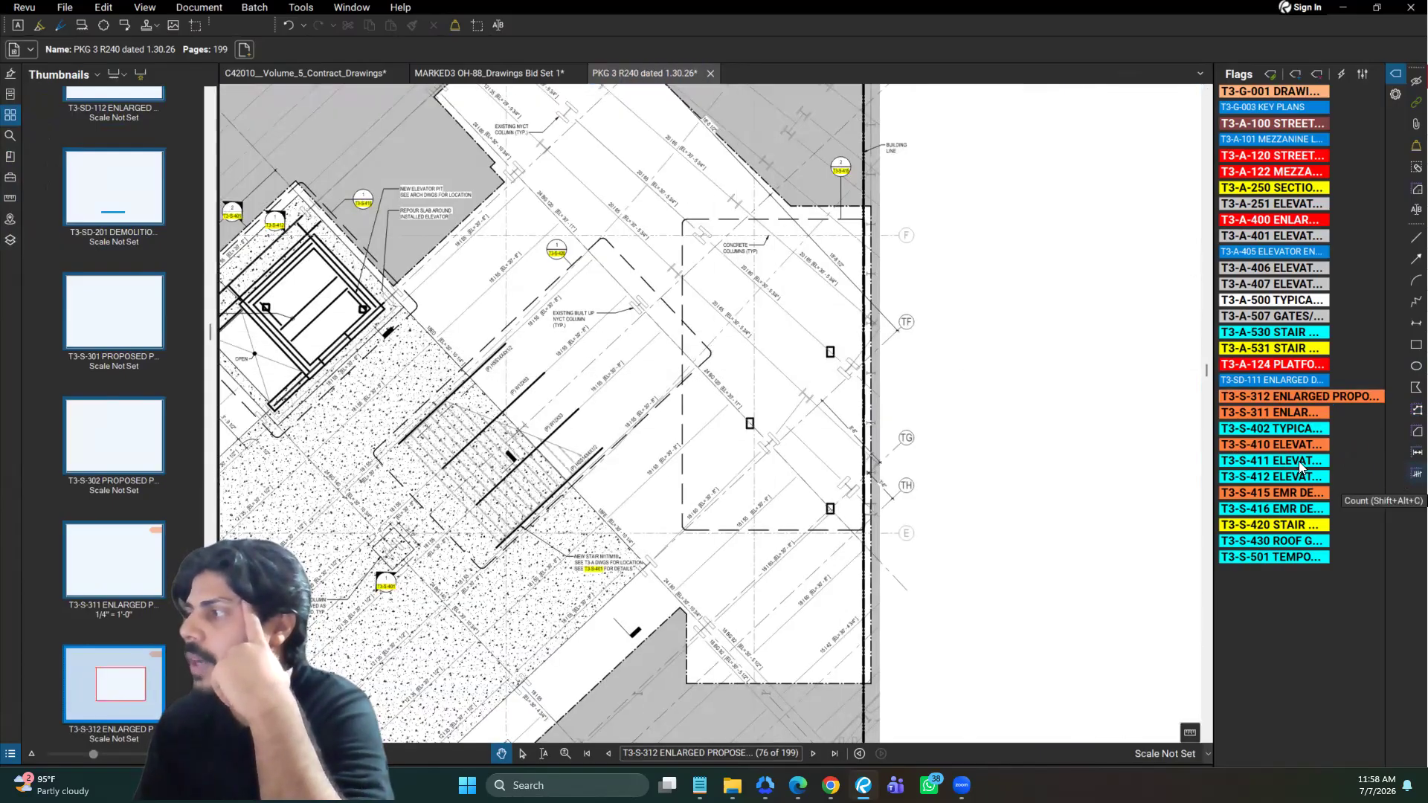
Count the three concrete columns inside the dashed area near grids TF to TH with the Count tool
click(752, 421)
click(830, 509)
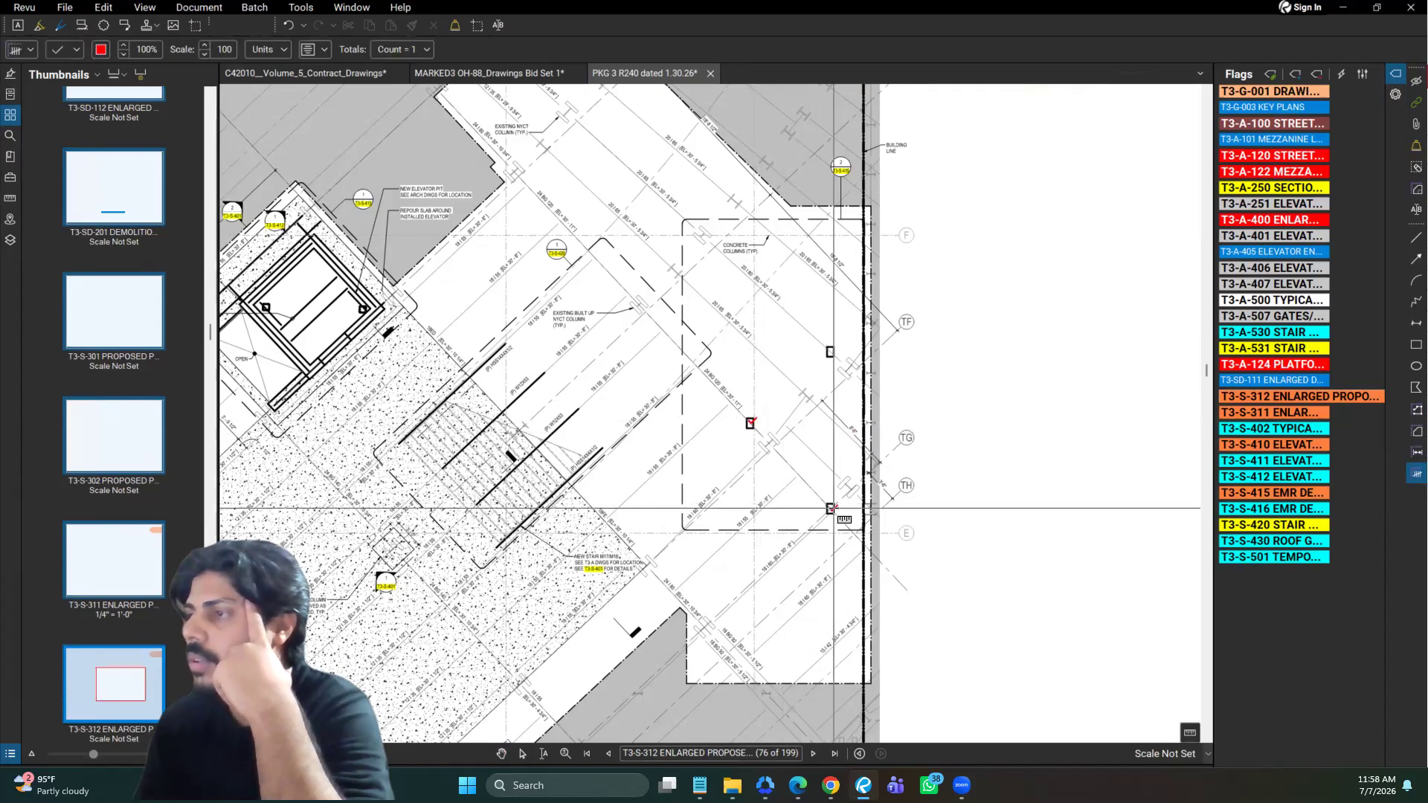
click(831, 352)
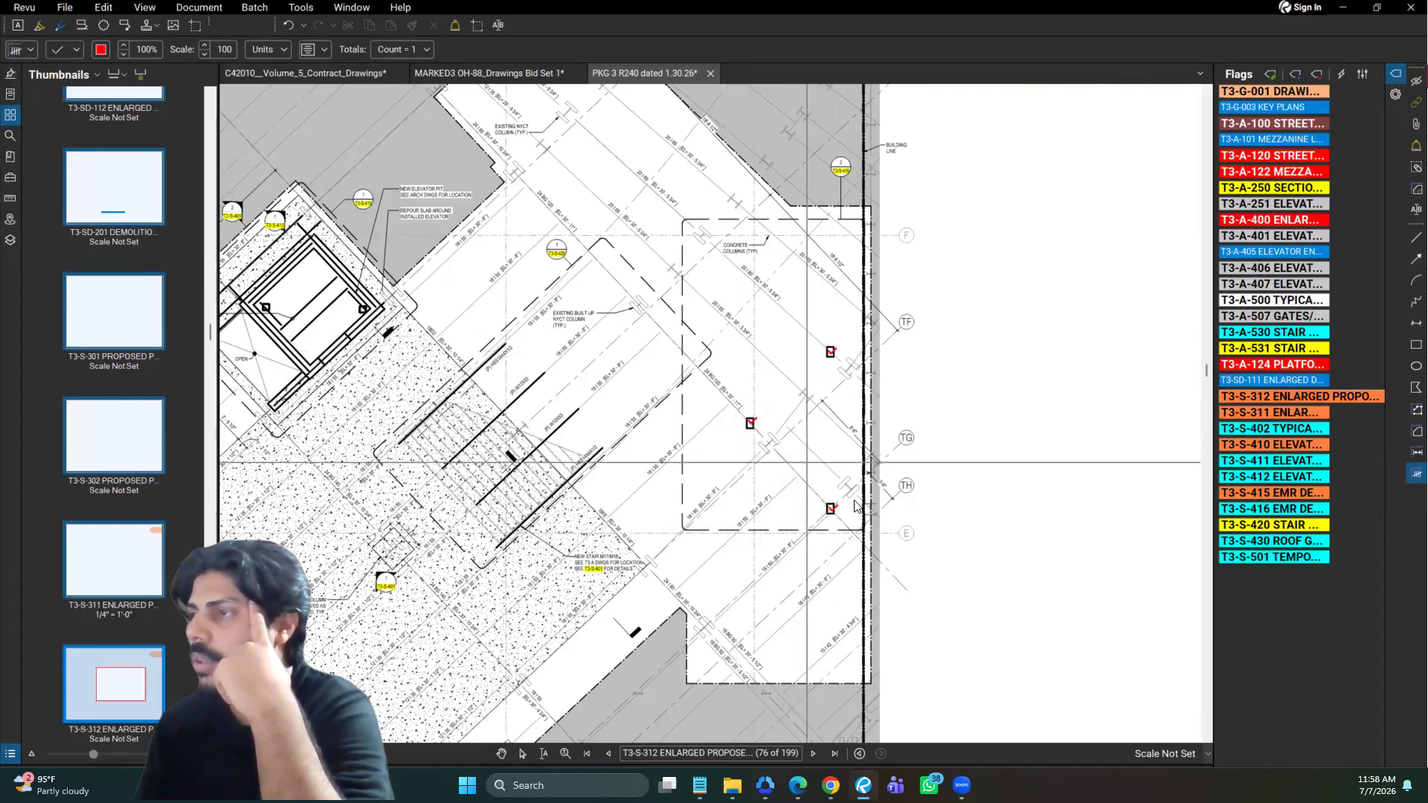
key(Escape)
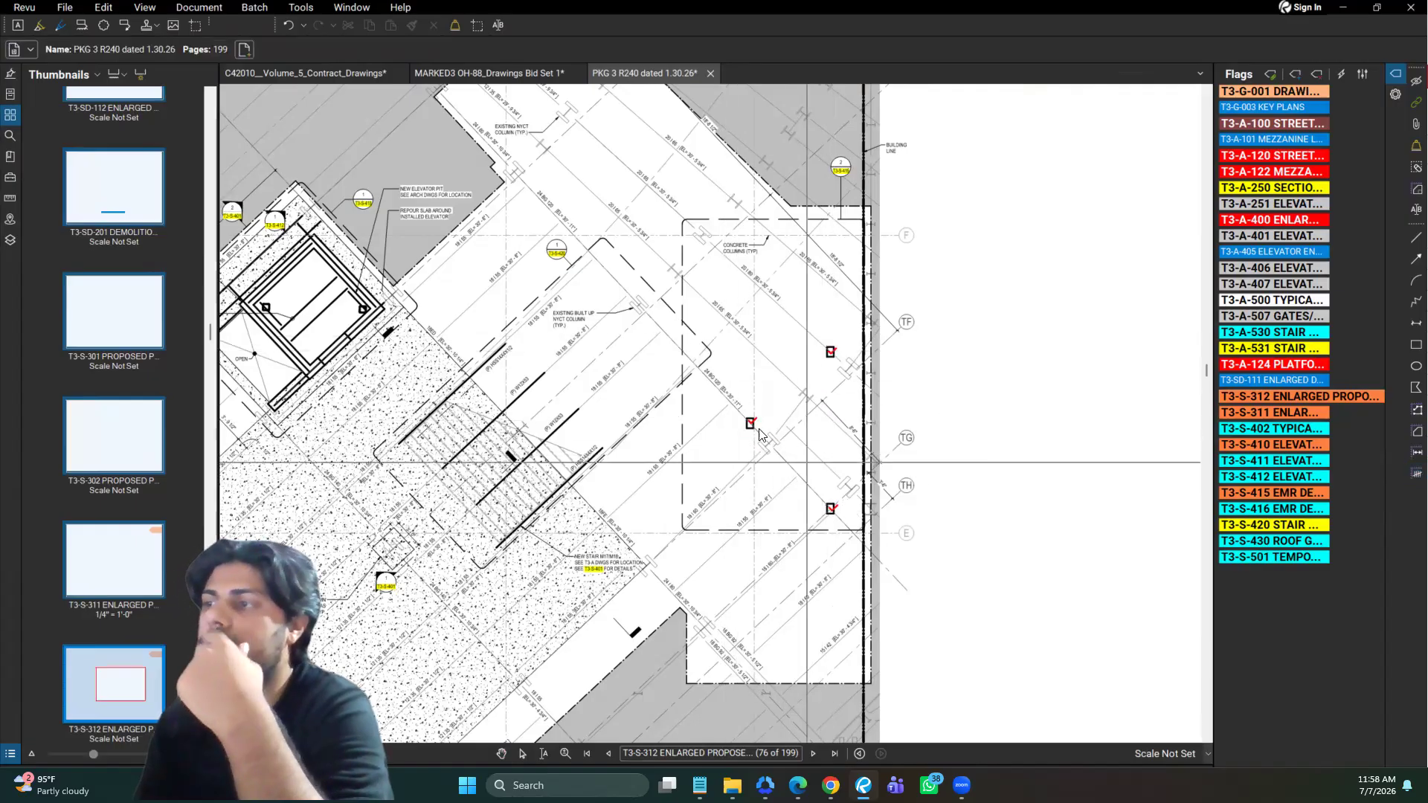
key(Escape)
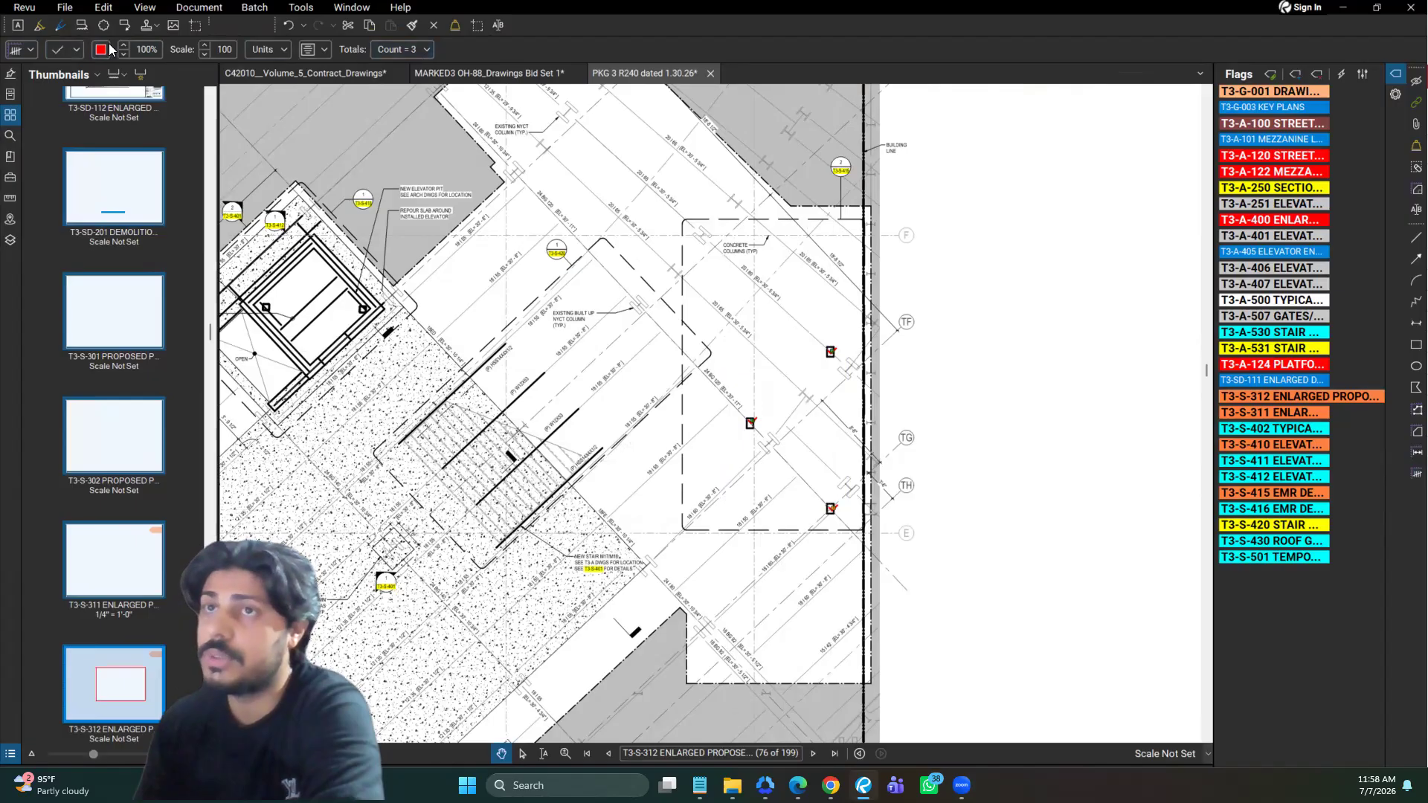
Try the triangle symbol for the column count markers and return them to the checkmark
click(77, 49)
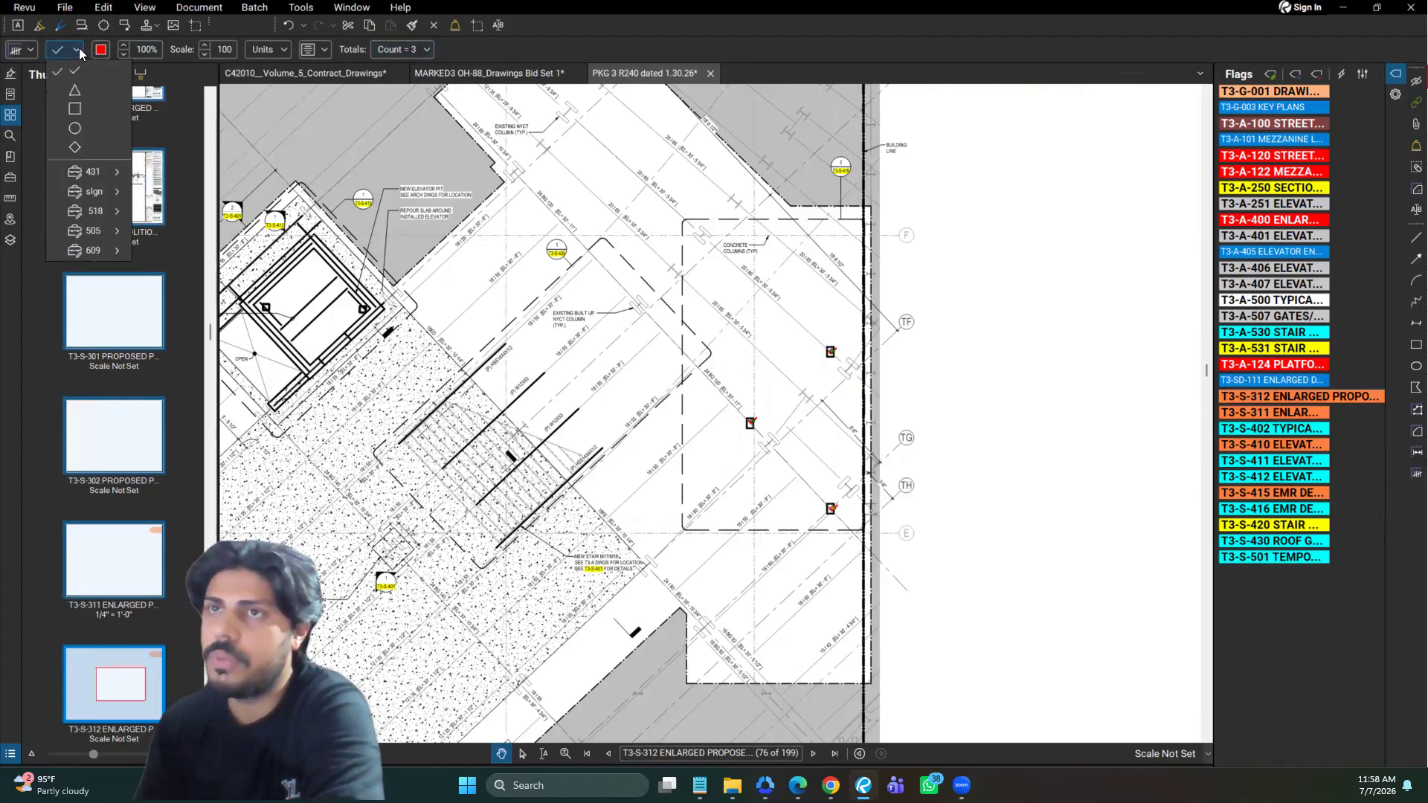
click(86, 97)
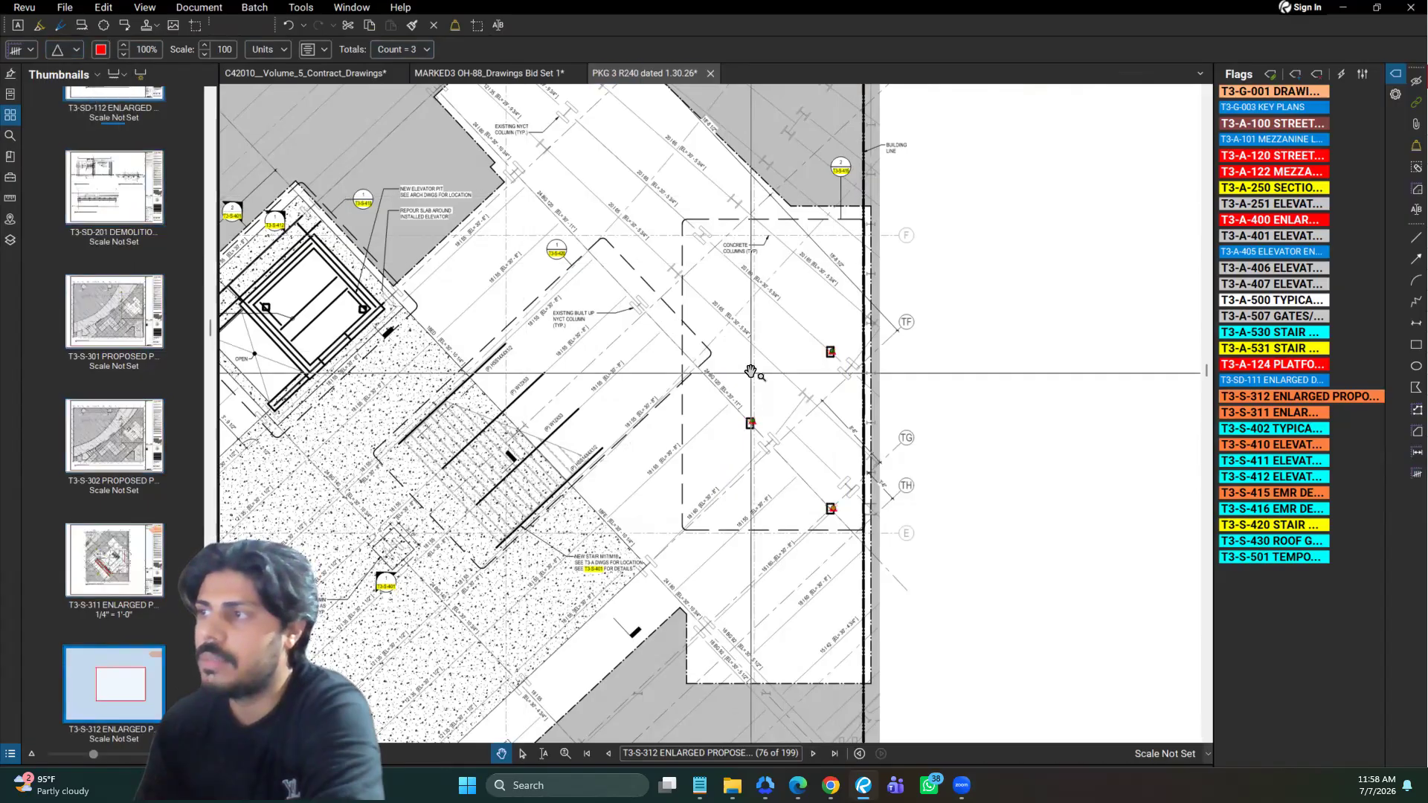
click(77, 50)
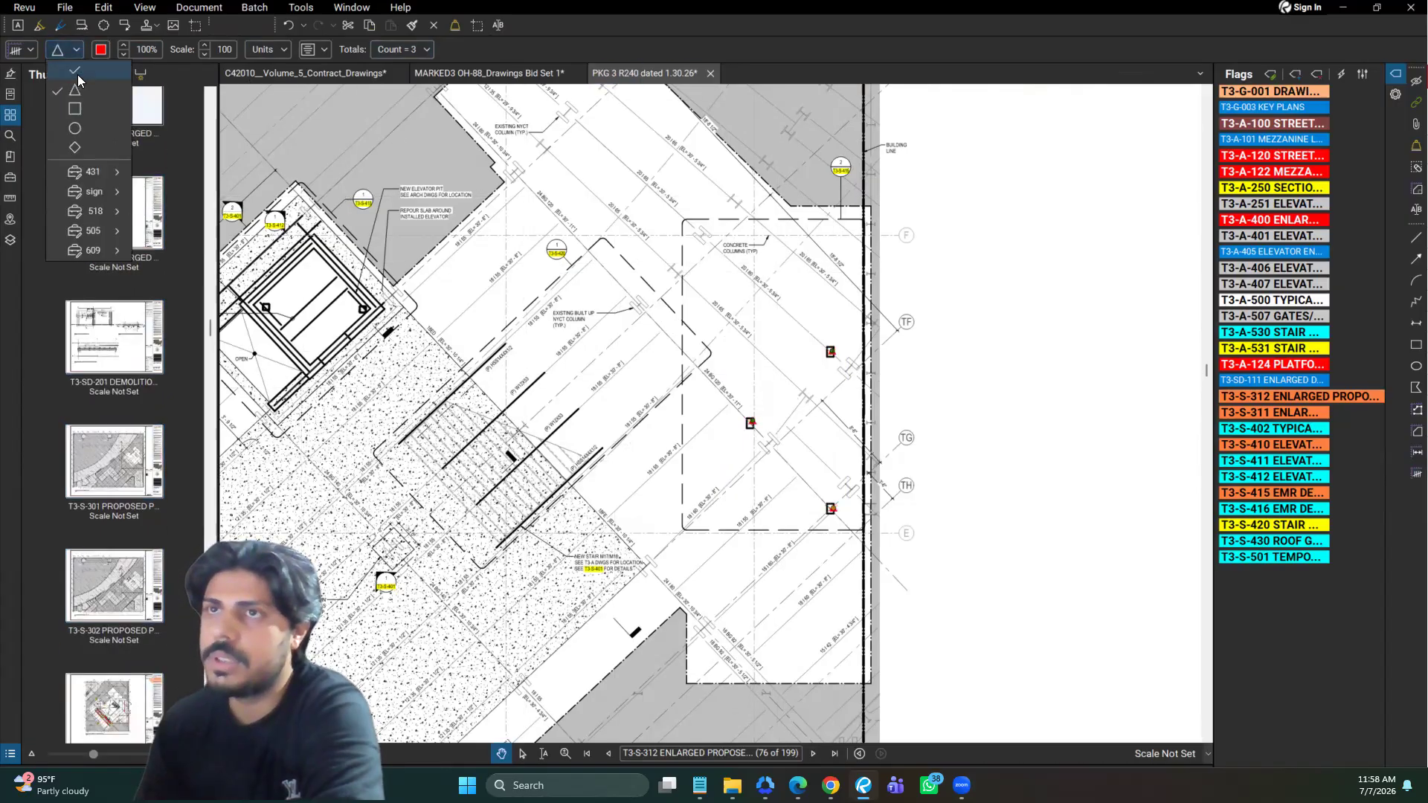
click(77, 73)
Try orange as the colour of the column count markers and return them to red
click(101, 49)
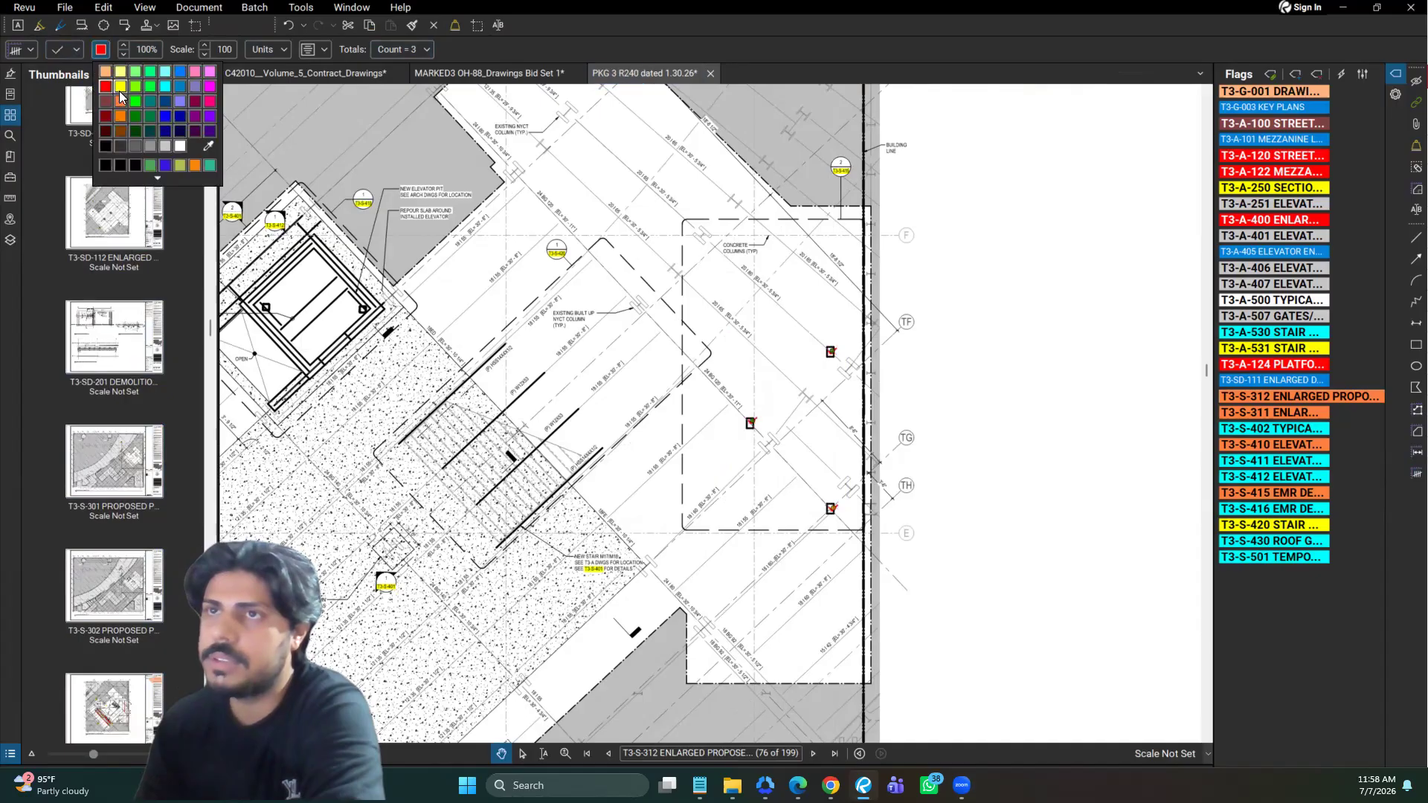
click(125, 94)
click(104, 51)
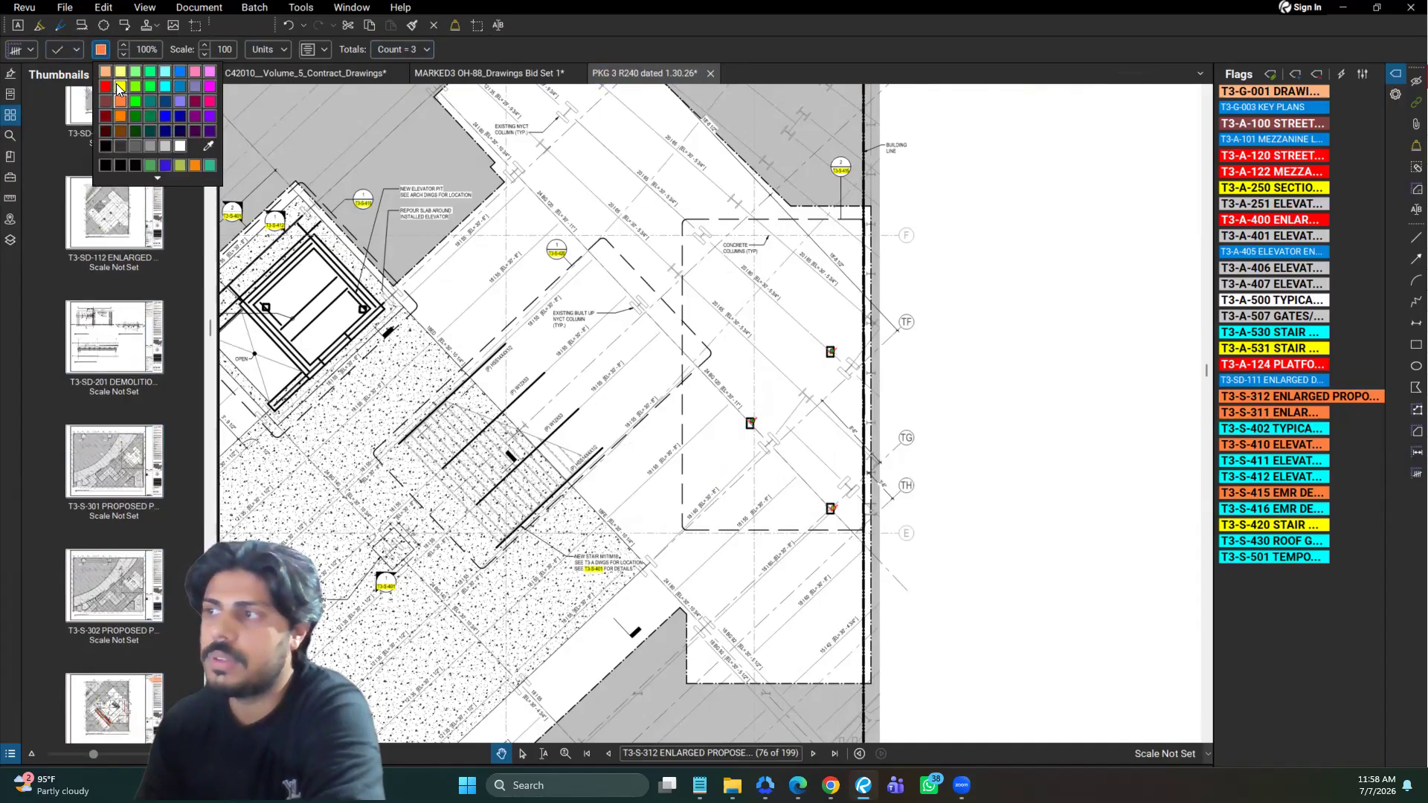
click(106, 86)
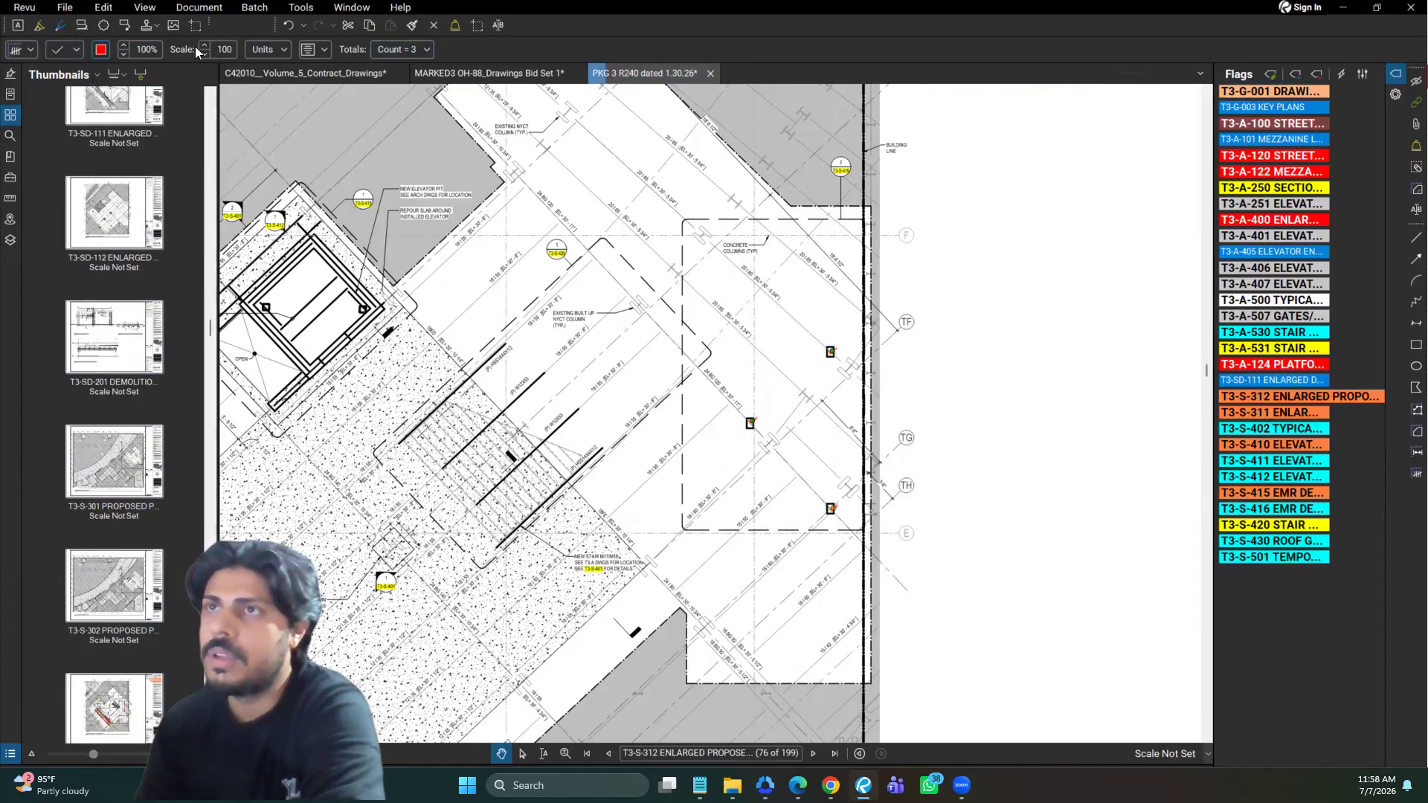
Enlarge the column count checkmarks to a scale of 330
click(202, 47)
click(203, 47)
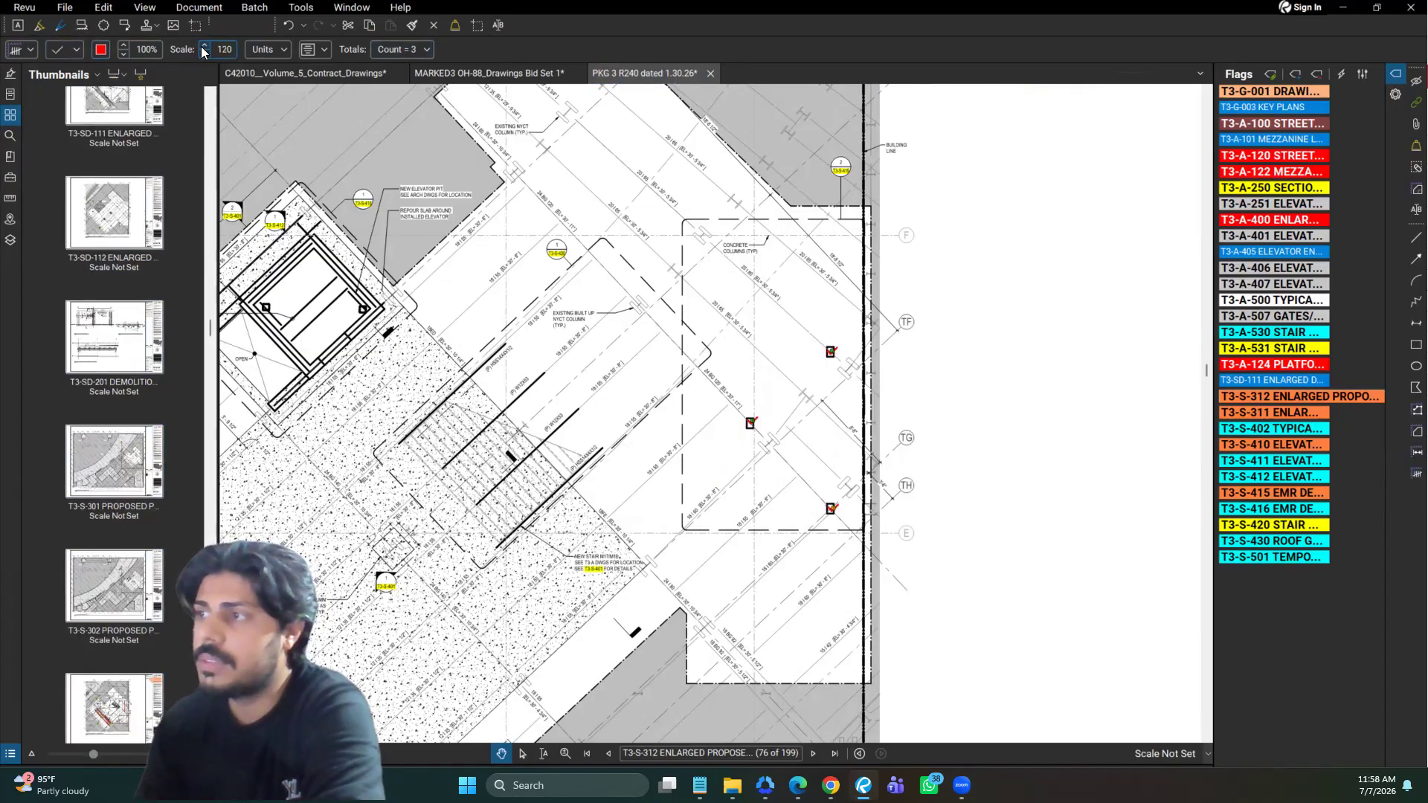
click(203, 48)
click(202, 48)
click(202, 48)
key(Up)
key(Up)
key(Up)
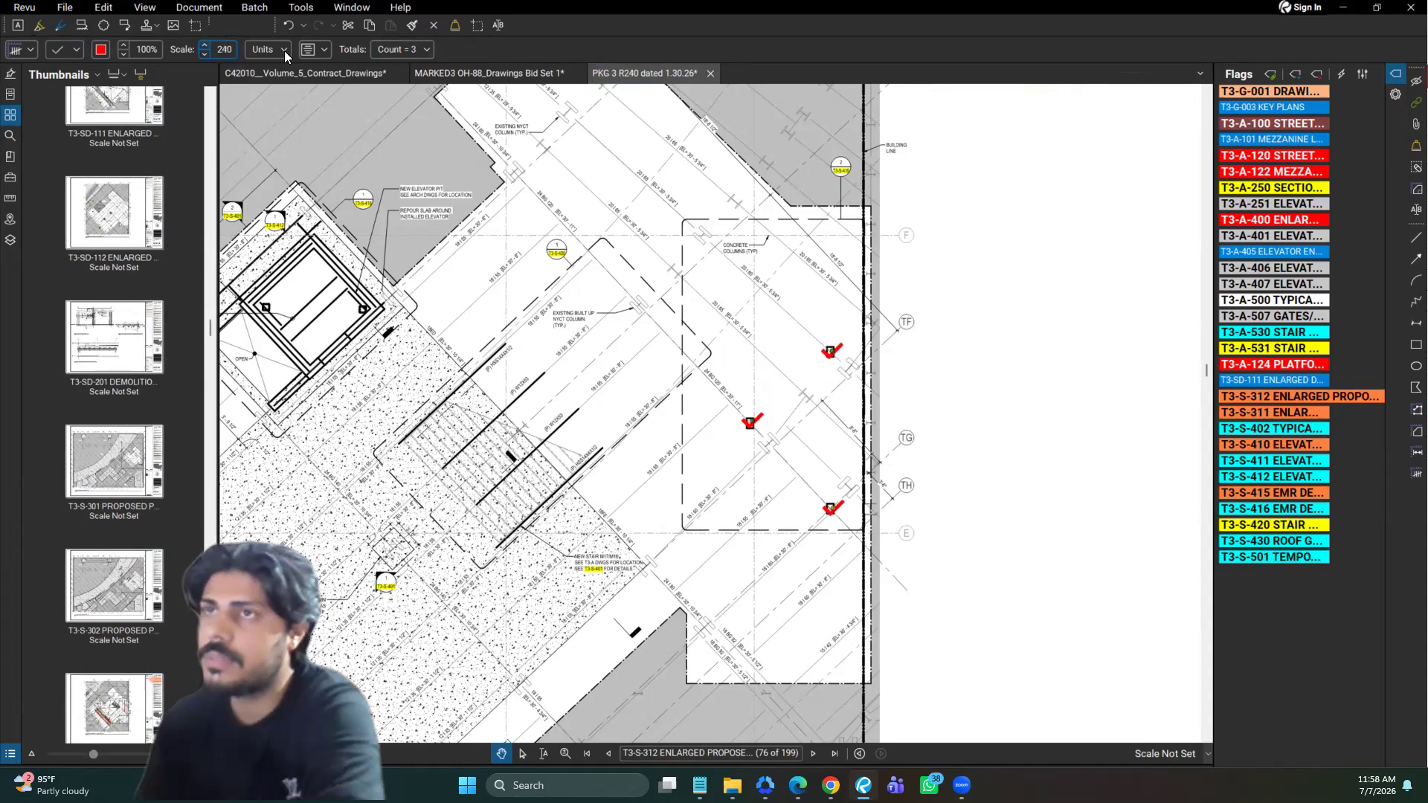
key(Up)
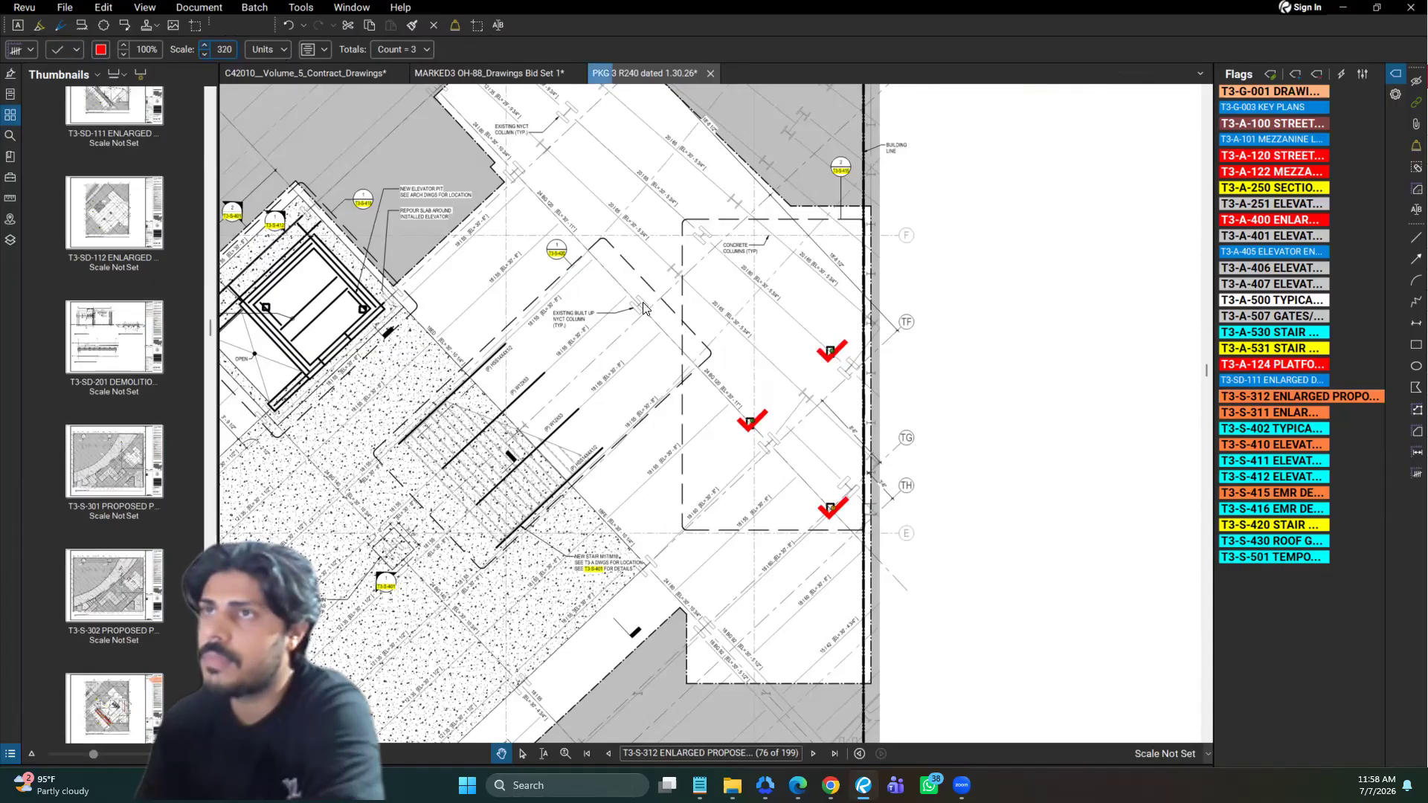
Check the unit options of the column count and enable its caption with the Label included
click(268, 49)
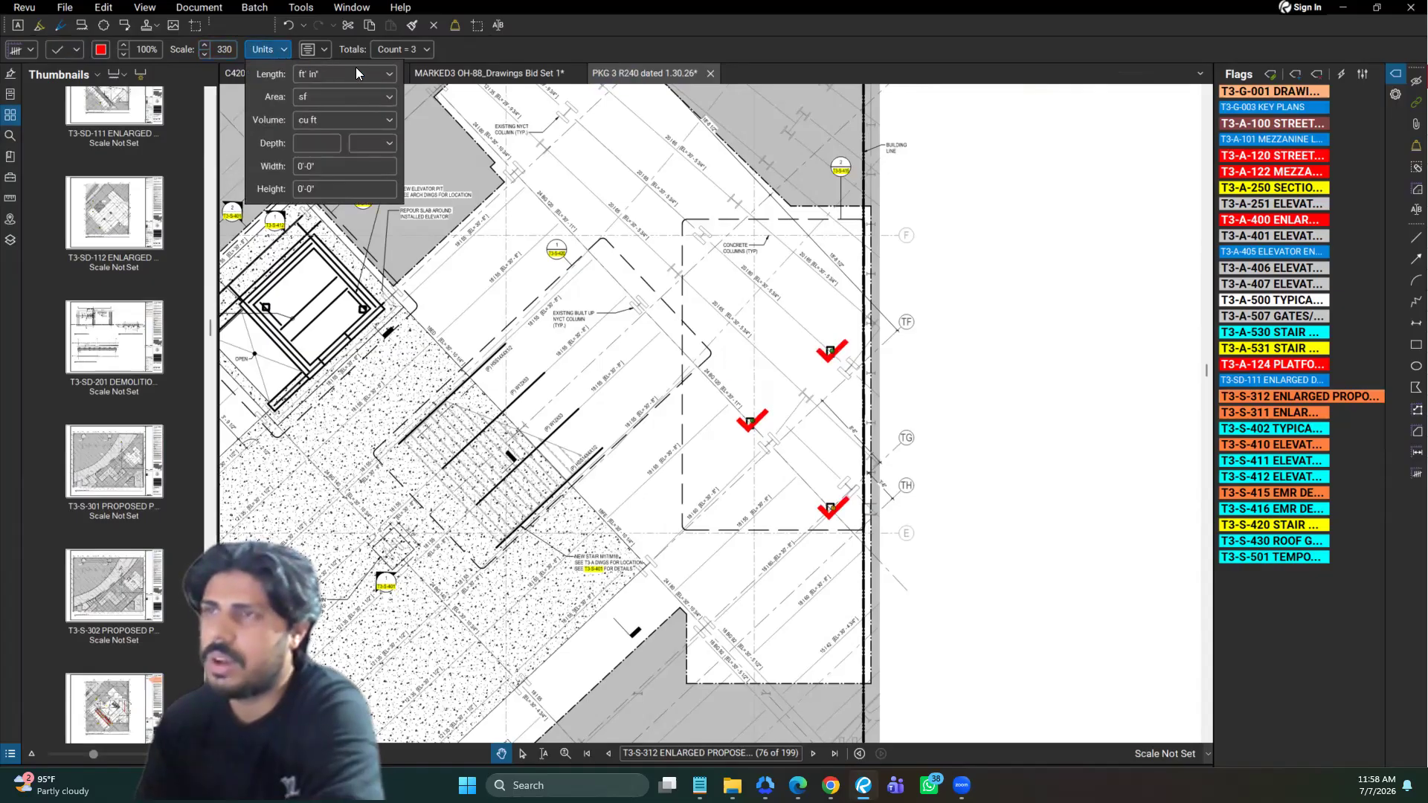
click(330, 46)
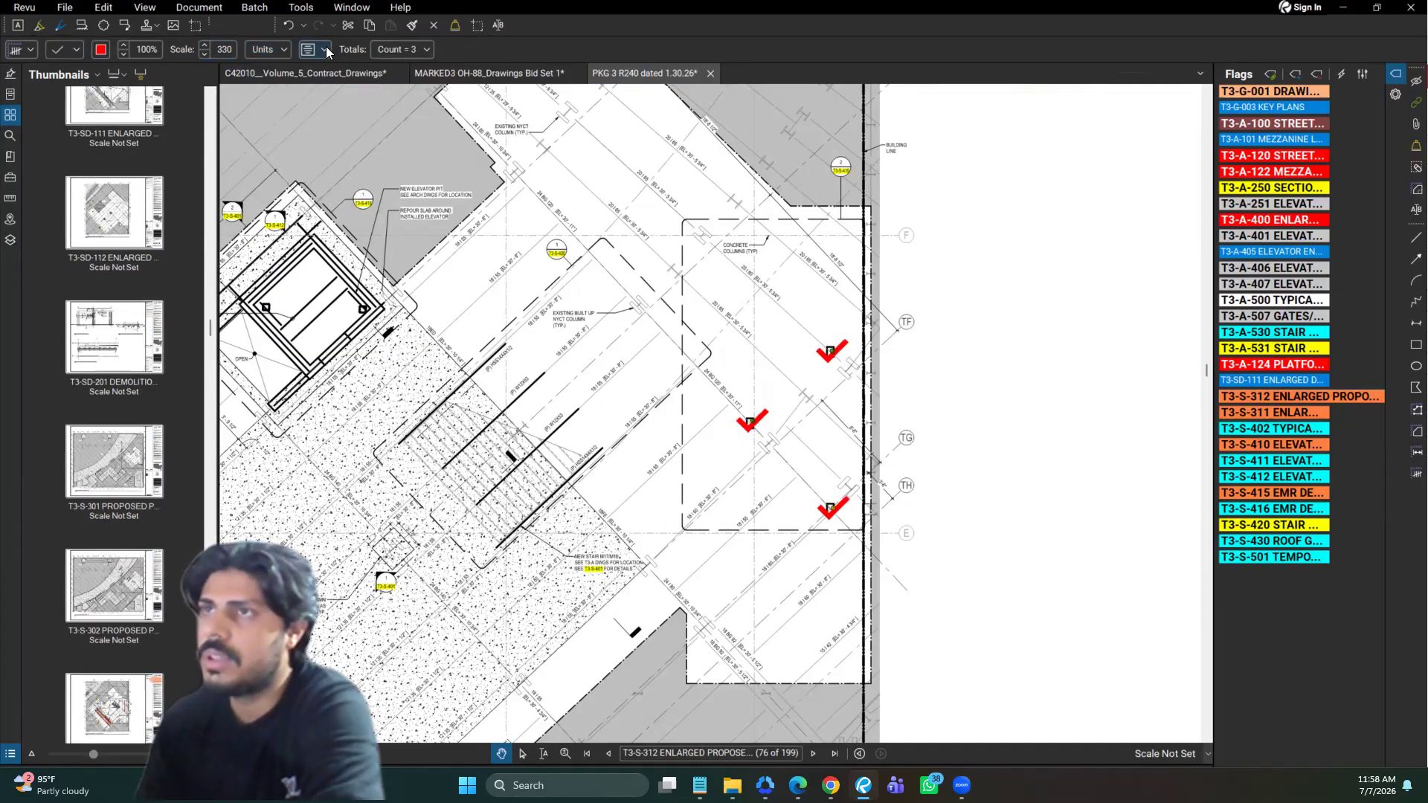
click(327, 49)
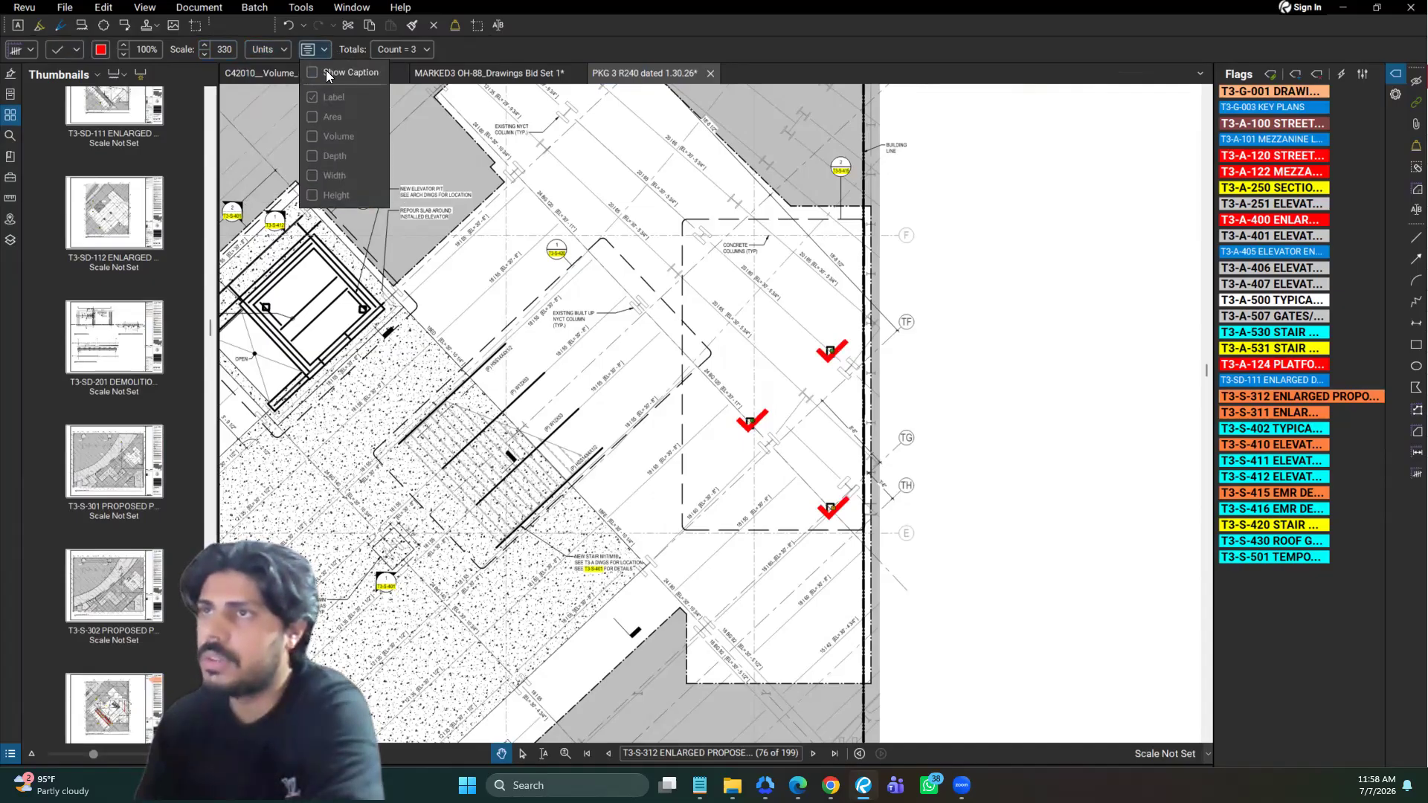
click(809, 379)
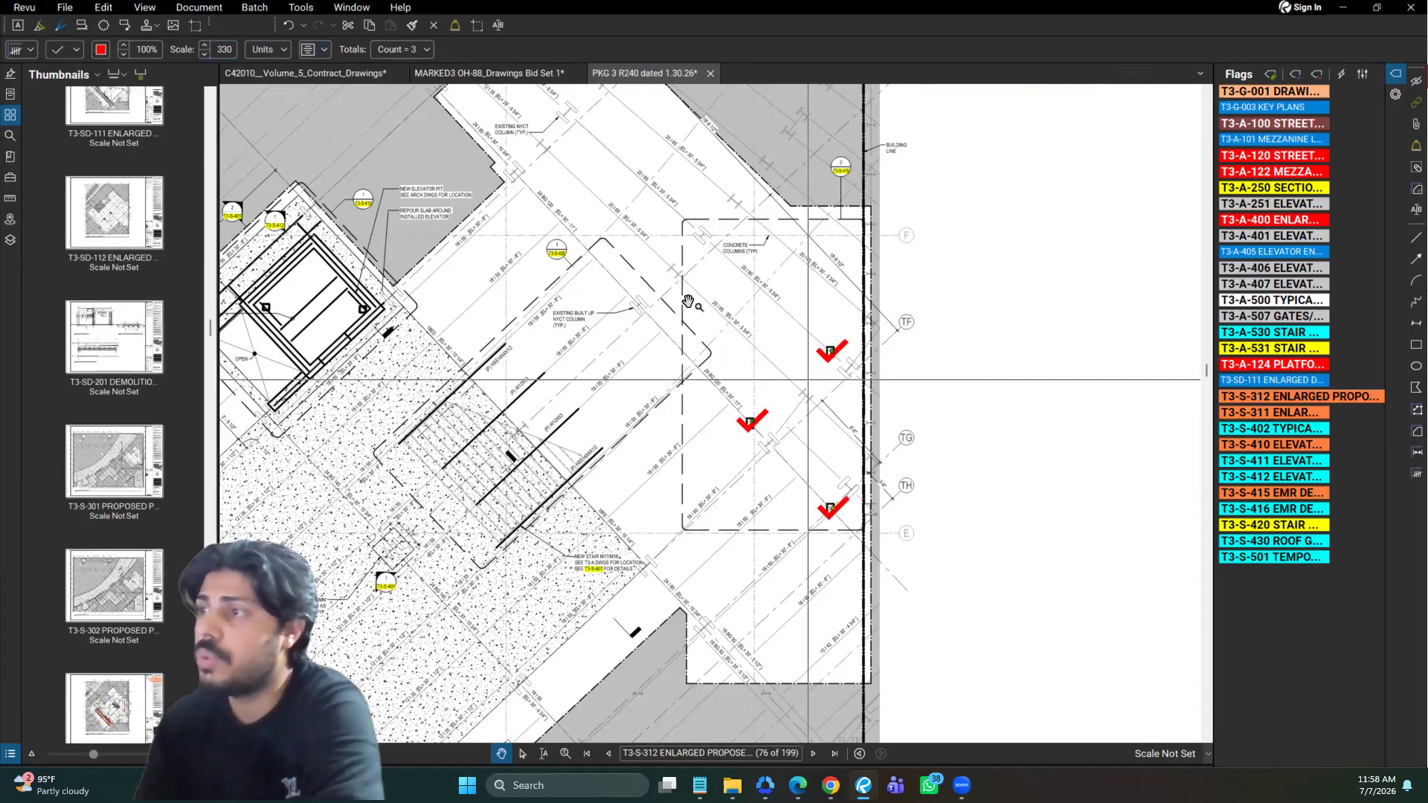
click(324, 50)
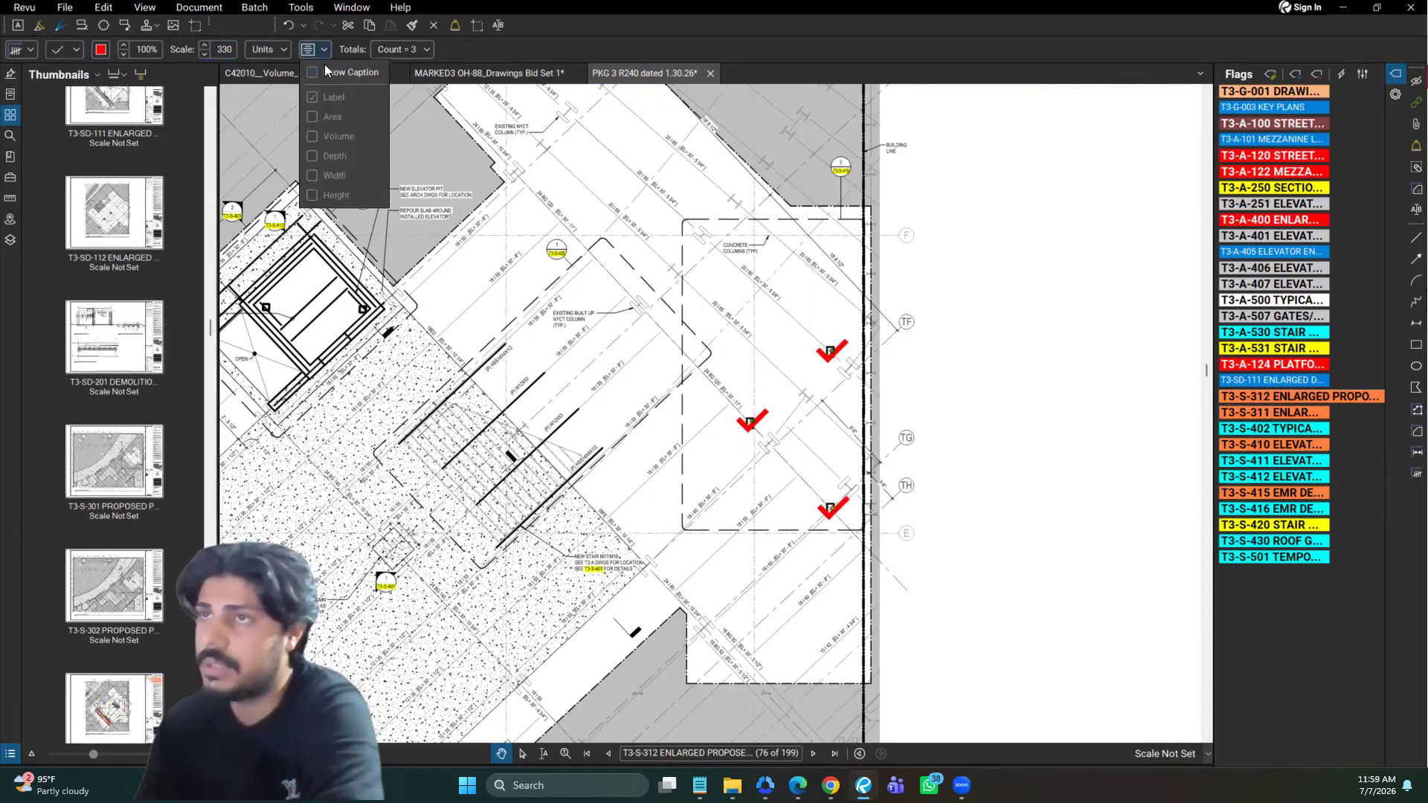
click(325, 66)
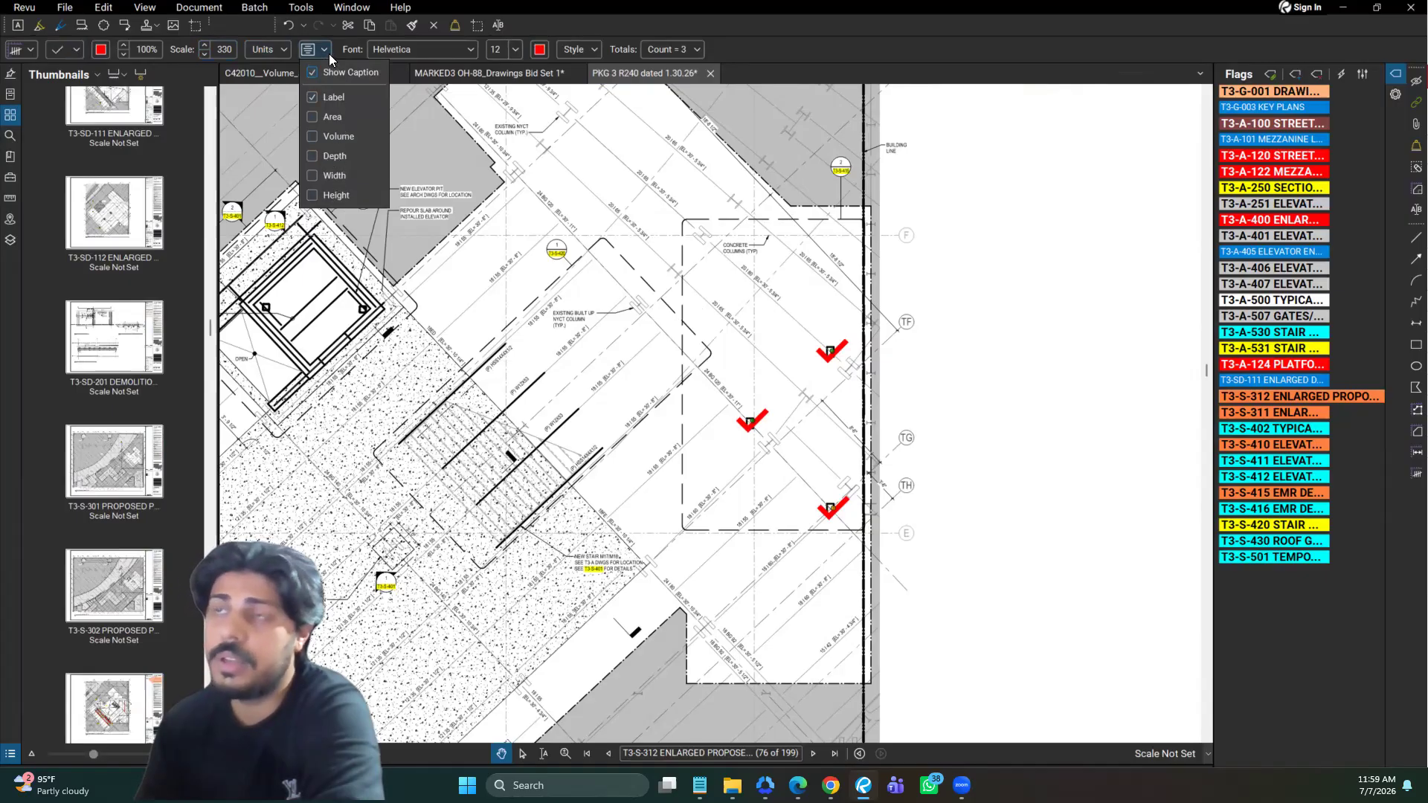
click(478, 192)
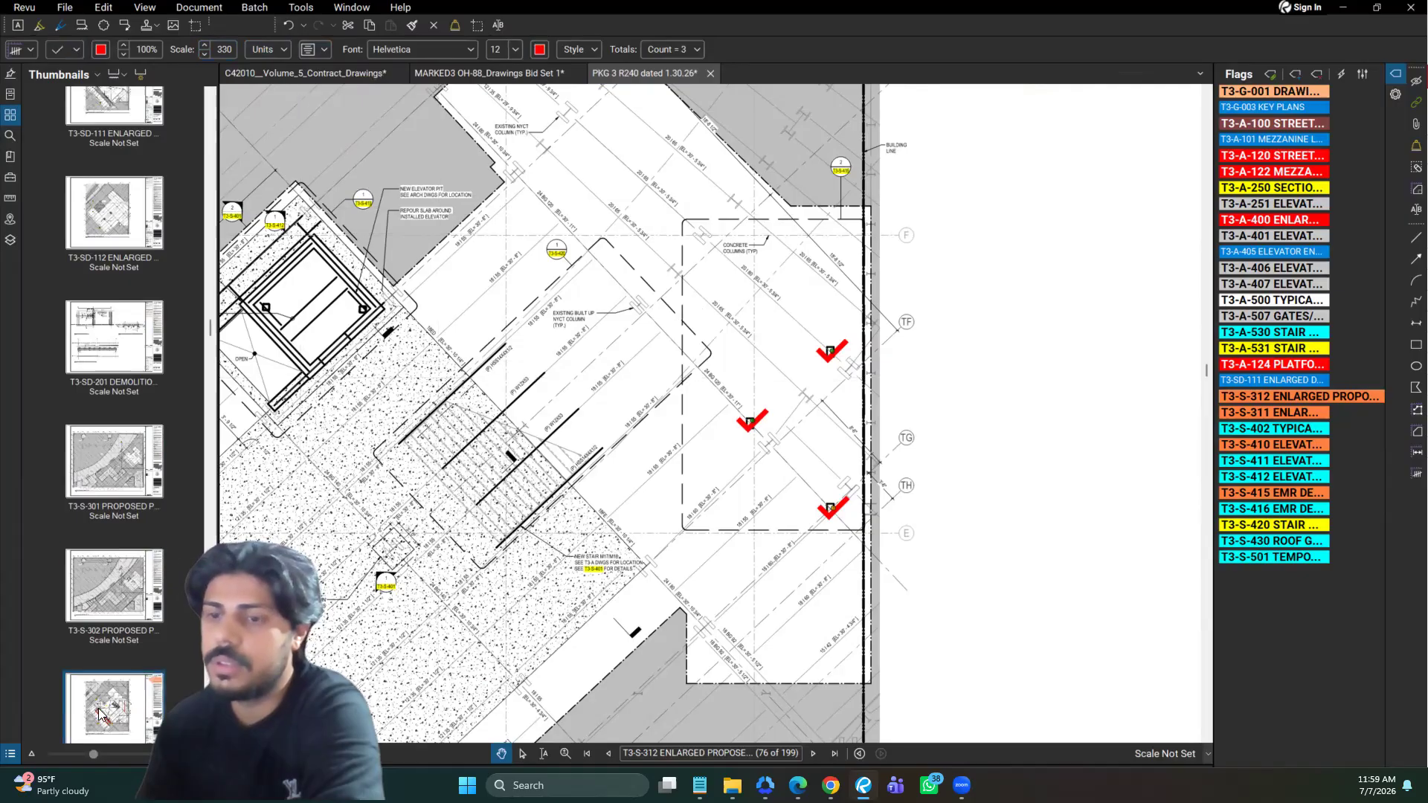
Open the Markups List and select the Count entry to examine its measurement and columns
click(10, 755)
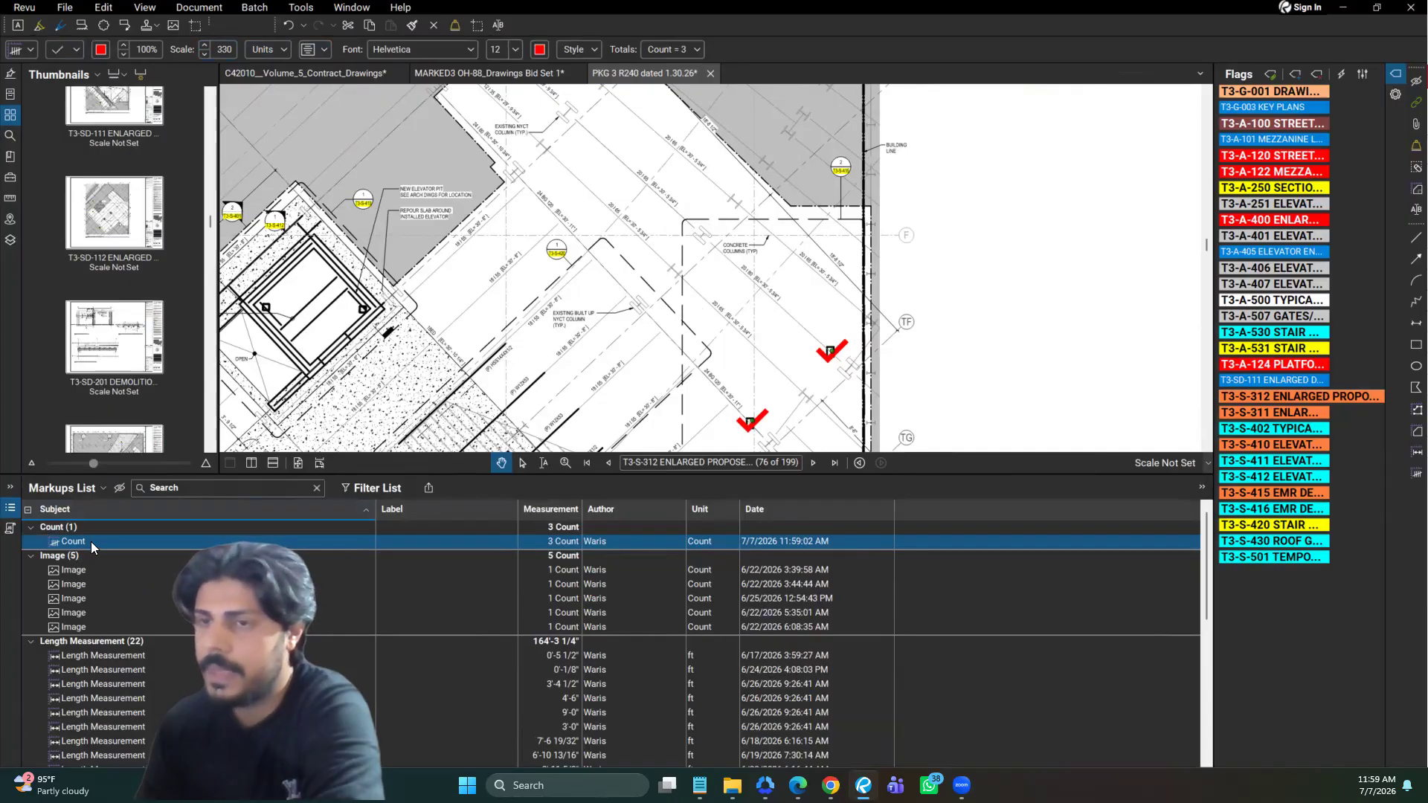
click(802, 310)
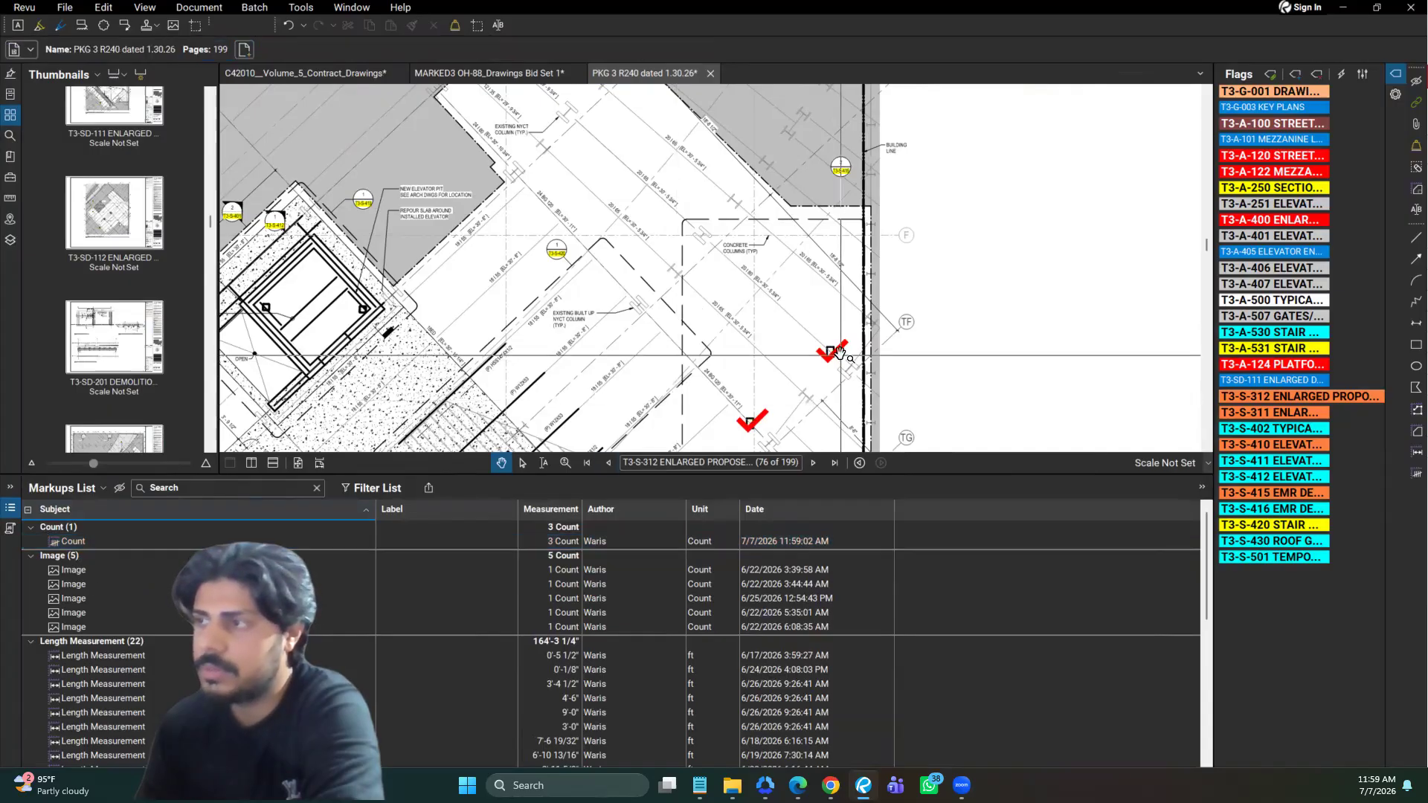
click(379, 540)
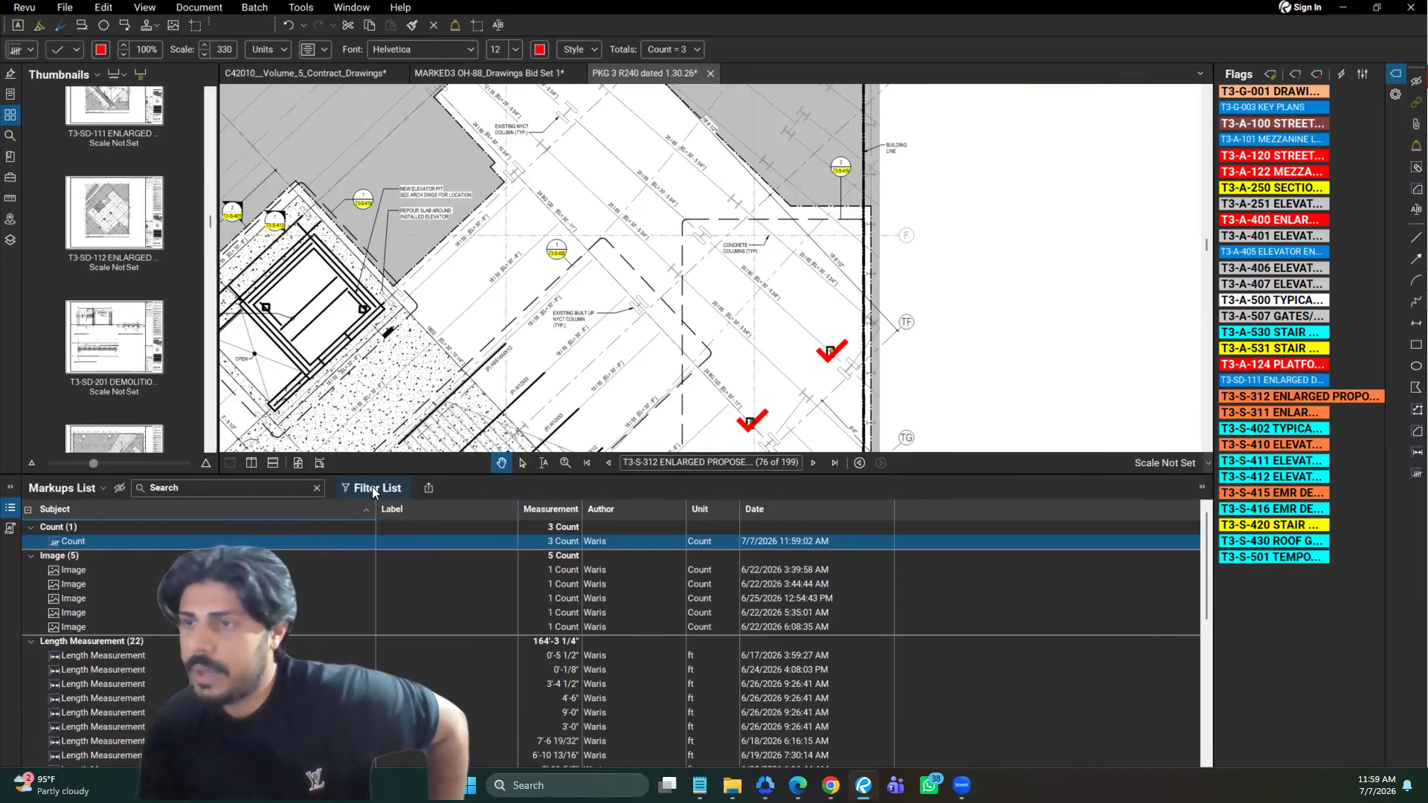
drag(579, 518, 578, 515)
drag(483, 507, 376, 510)
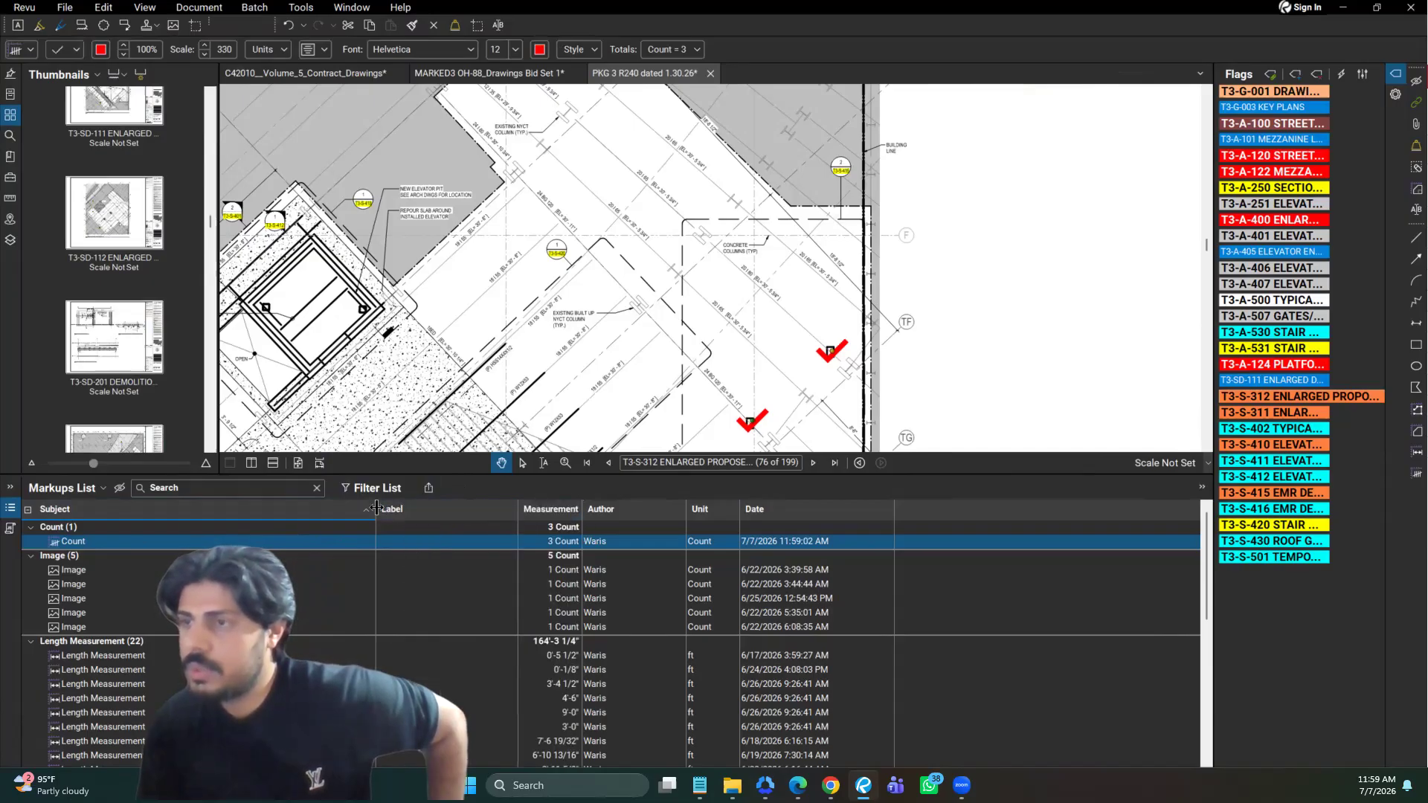
Try adding the Page Index column to the Markups List and remove it again
click(103, 489)
mouse_move(92, 514)
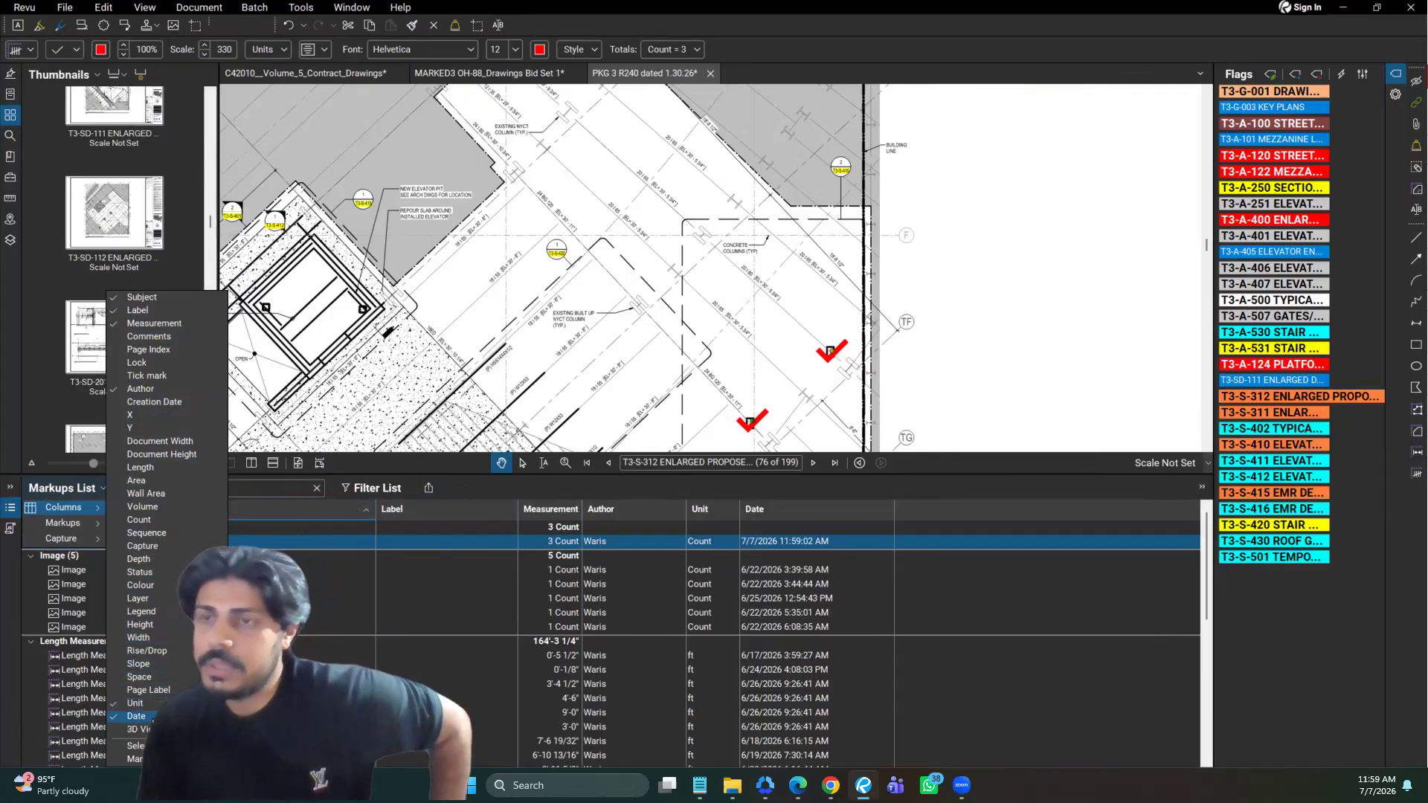
click(165, 351)
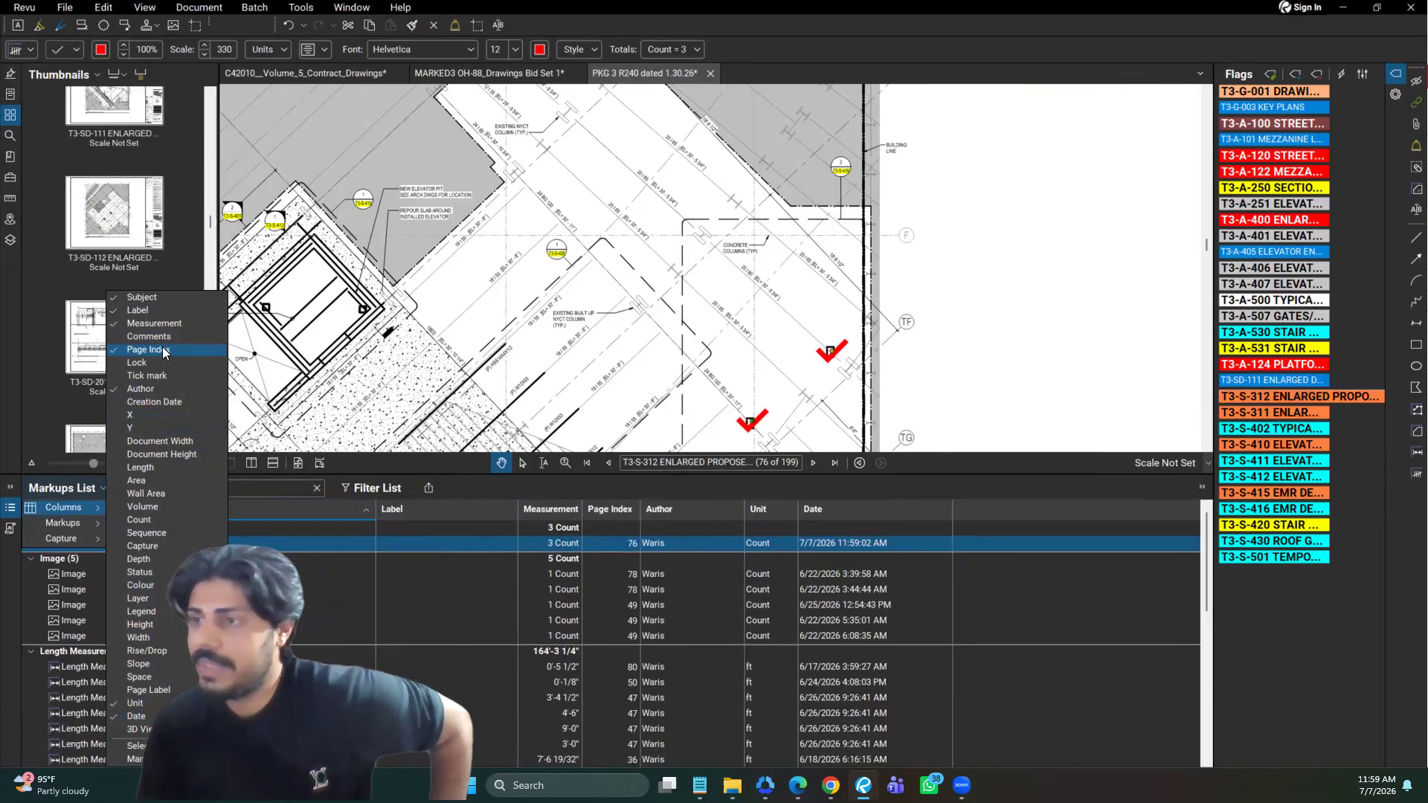
click(428, 515)
click(104, 491)
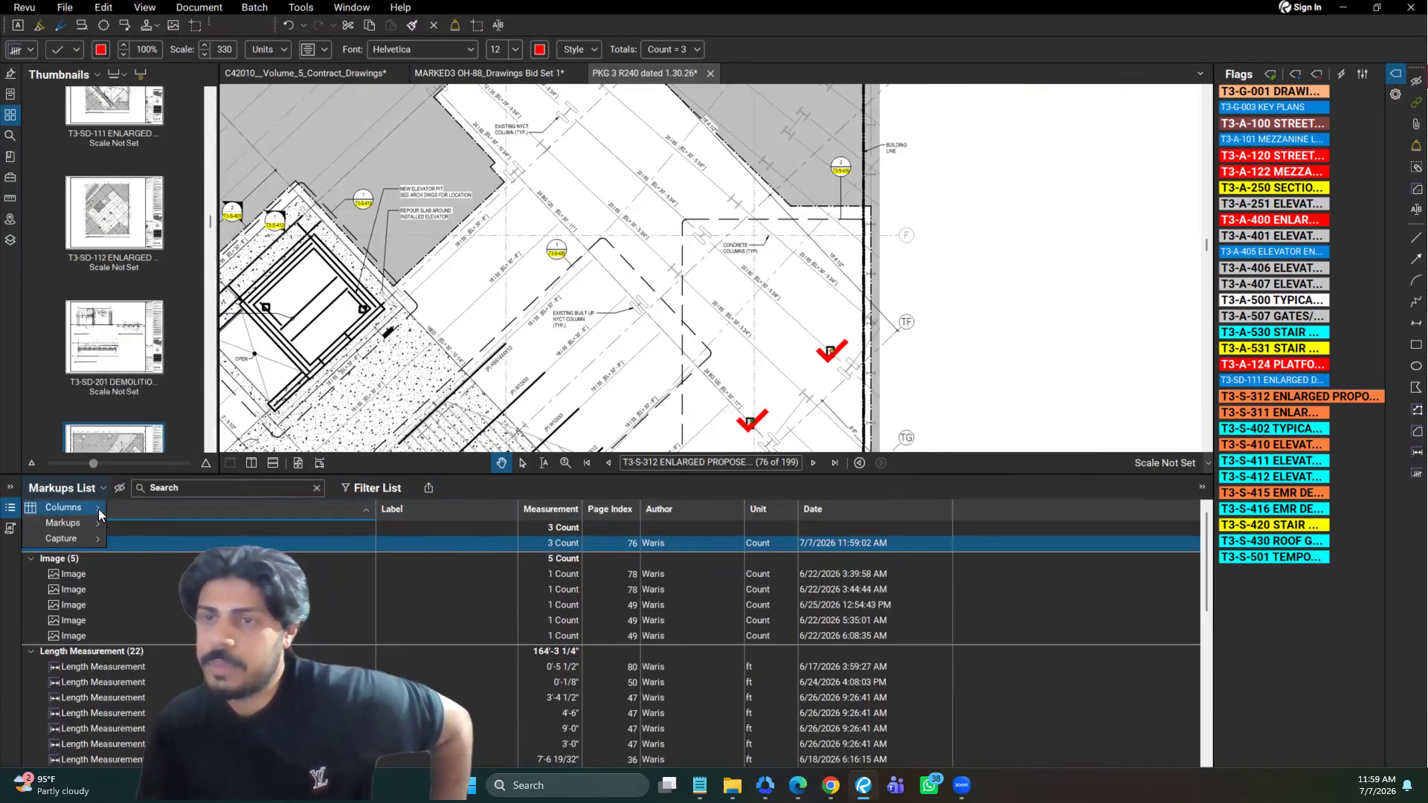
mouse_move(98, 509)
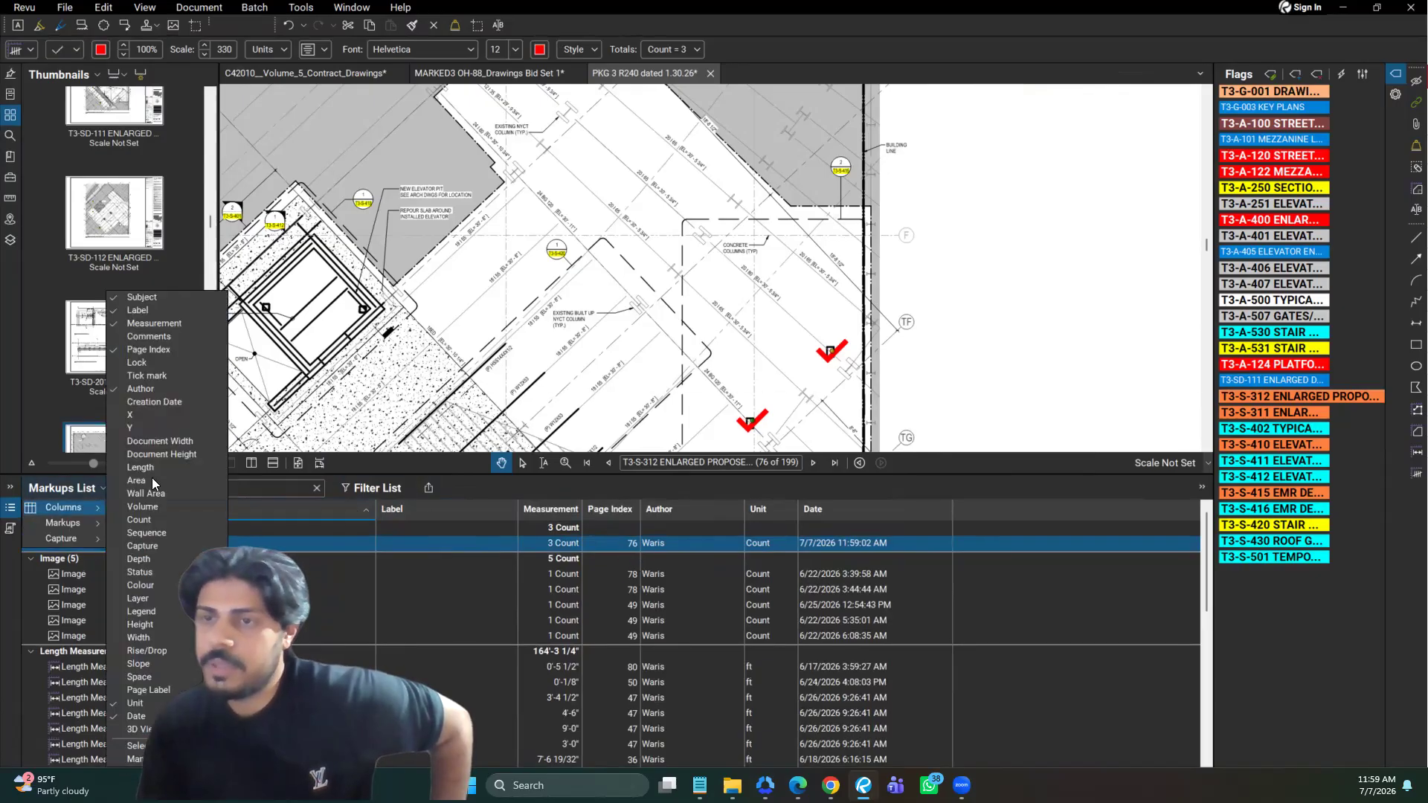
click(168, 352)
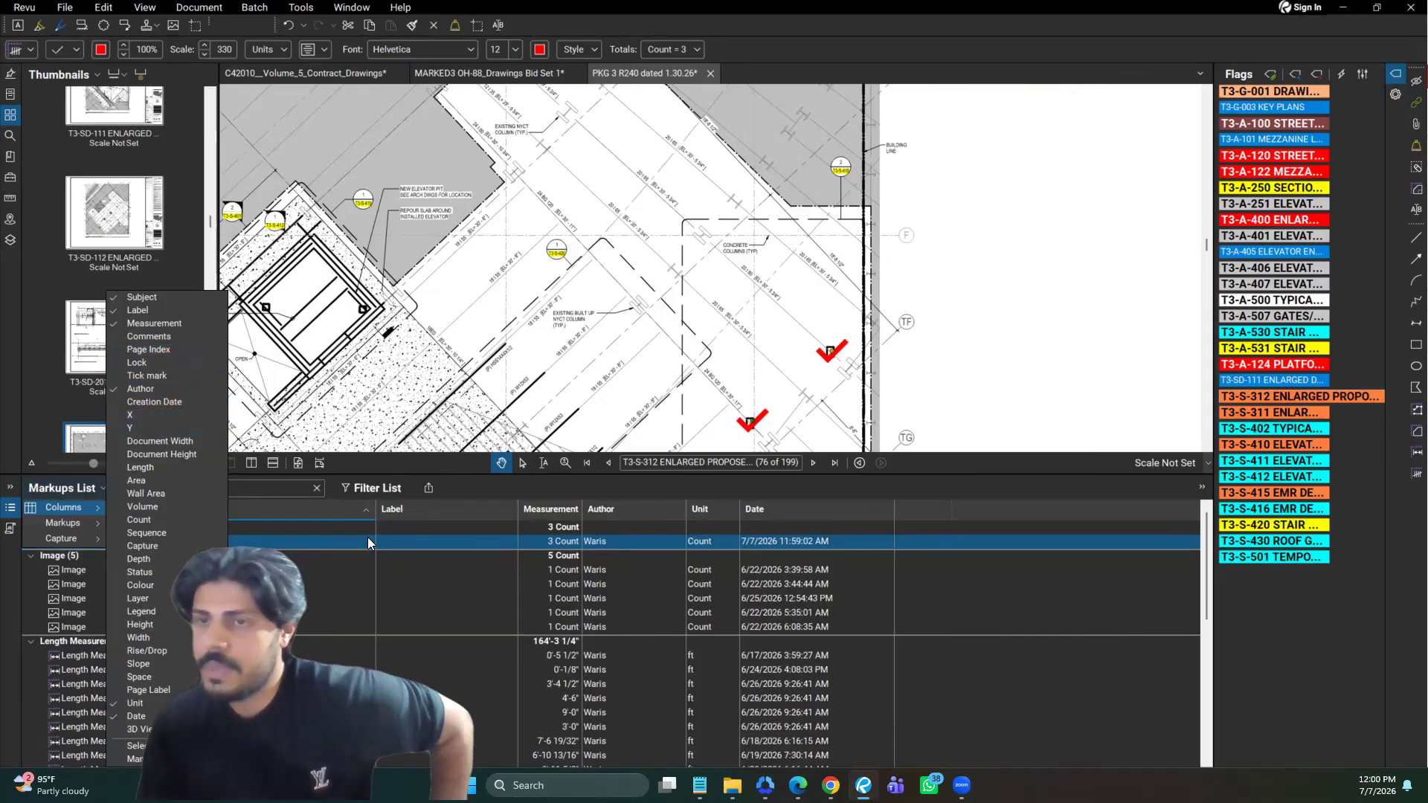
click(295, 525)
Select the Count entry under the Count group in the Markups List
double_click(61, 525)
click(70, 539)
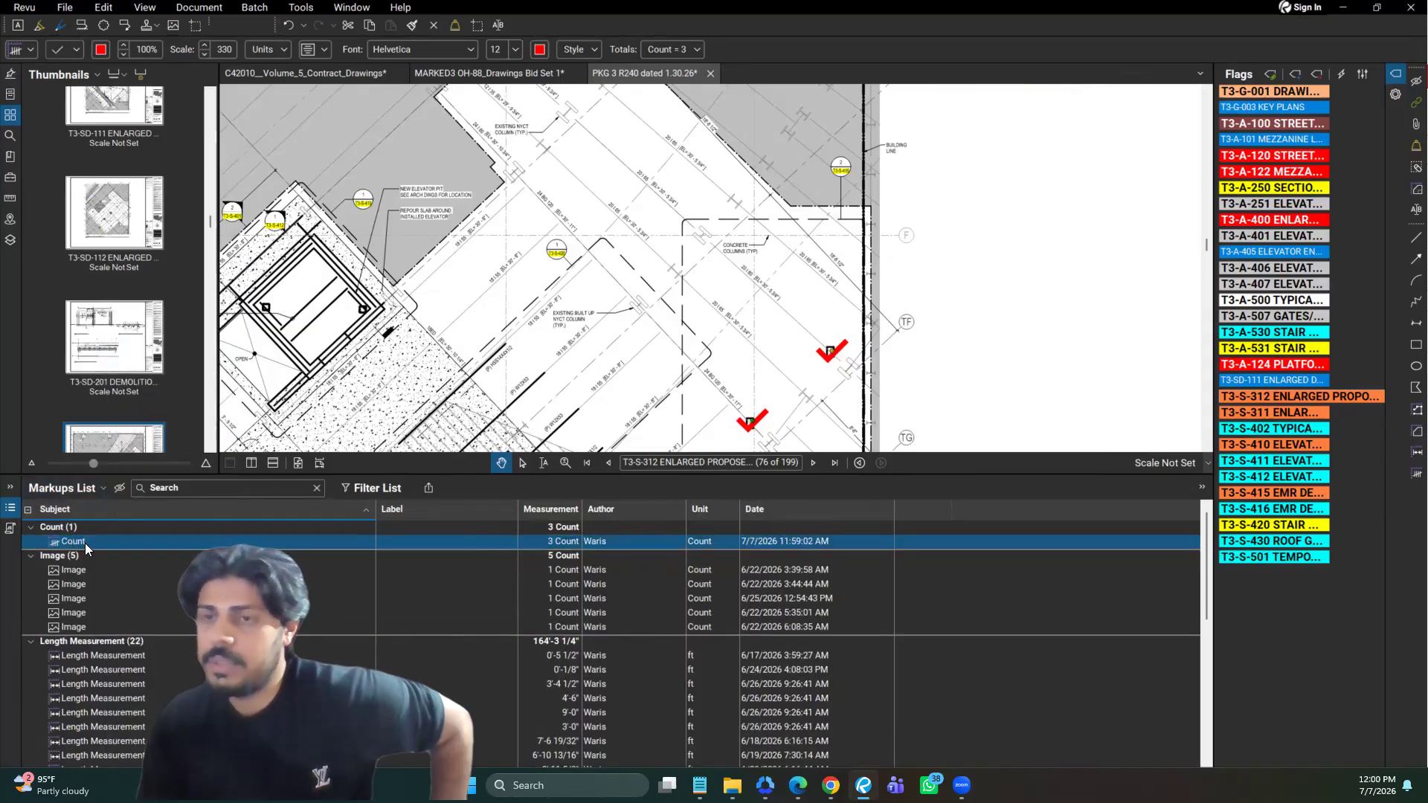
Change the subject of the Count entry in the Markups List to Column
click(85, 543)
text(Column)
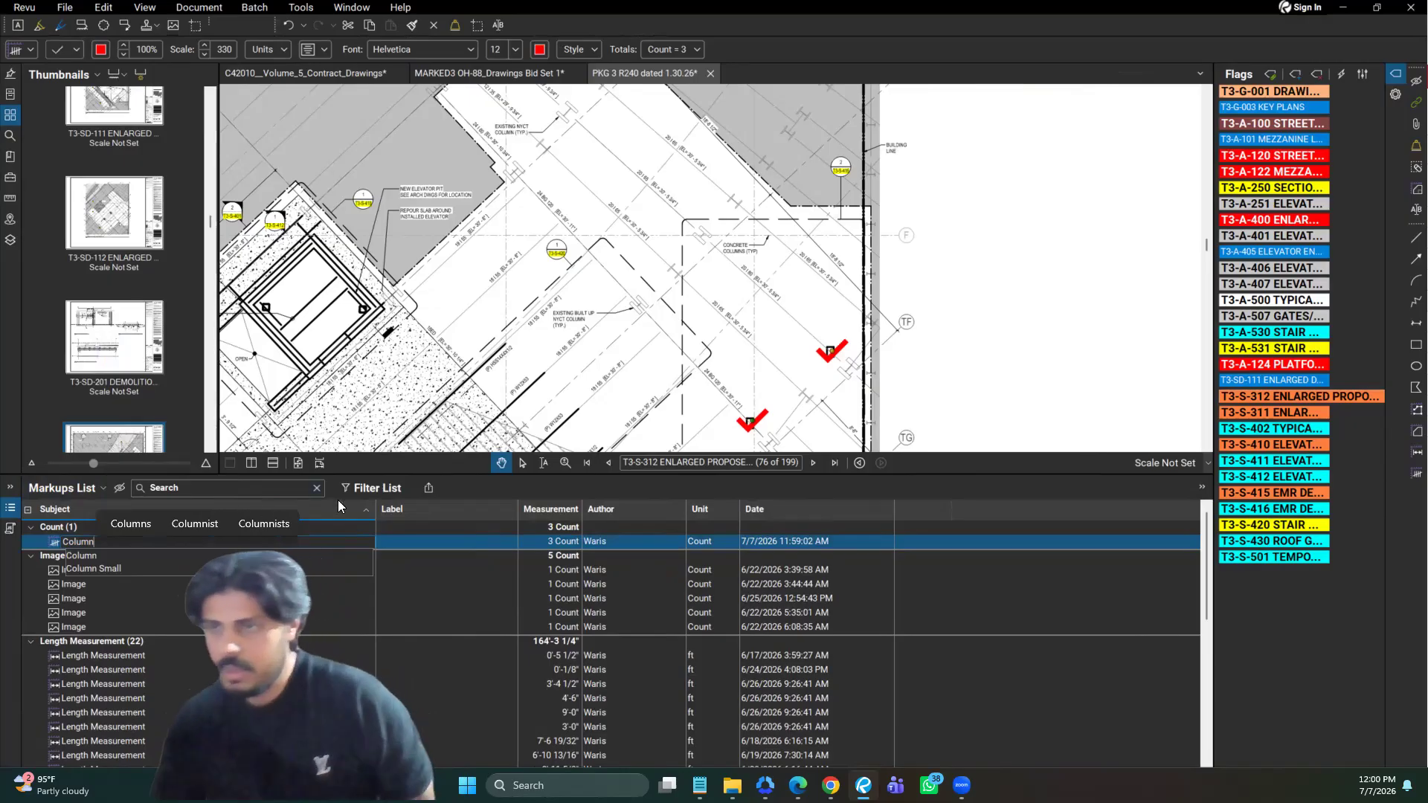
key(Return)
Set the label of the Column entry in the Markups List to C12x20
click(385, 542)
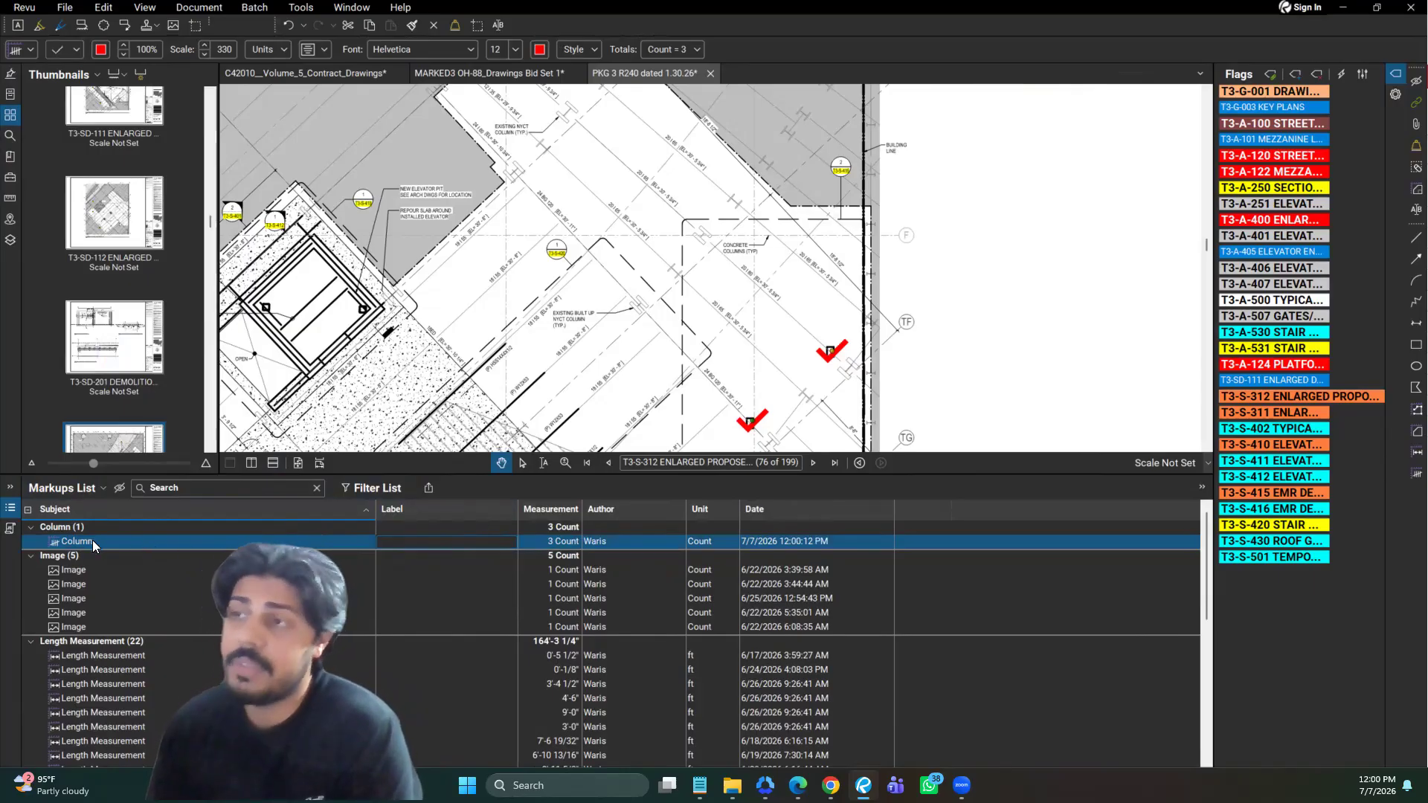
drag(750, 382, 751, 316)
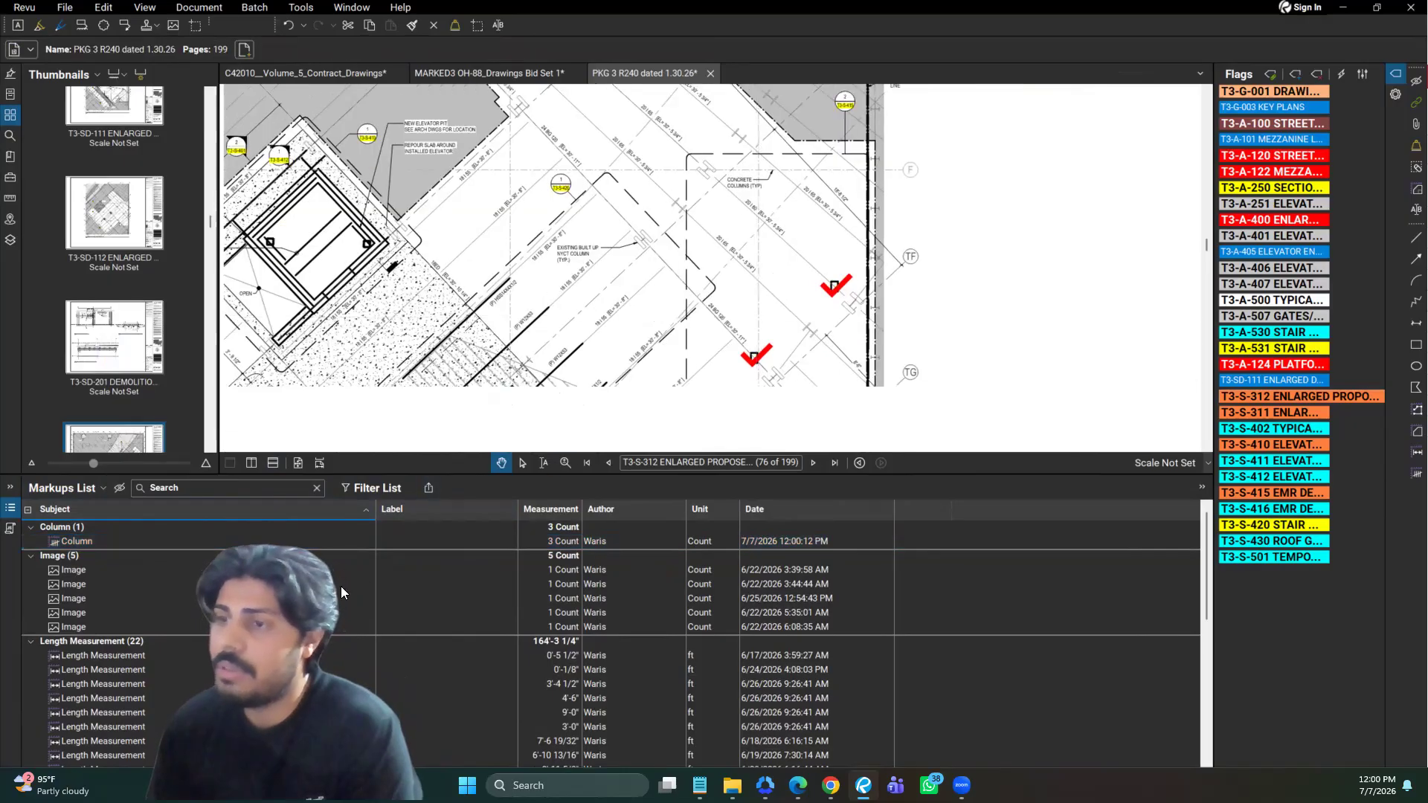
click(407, 542)
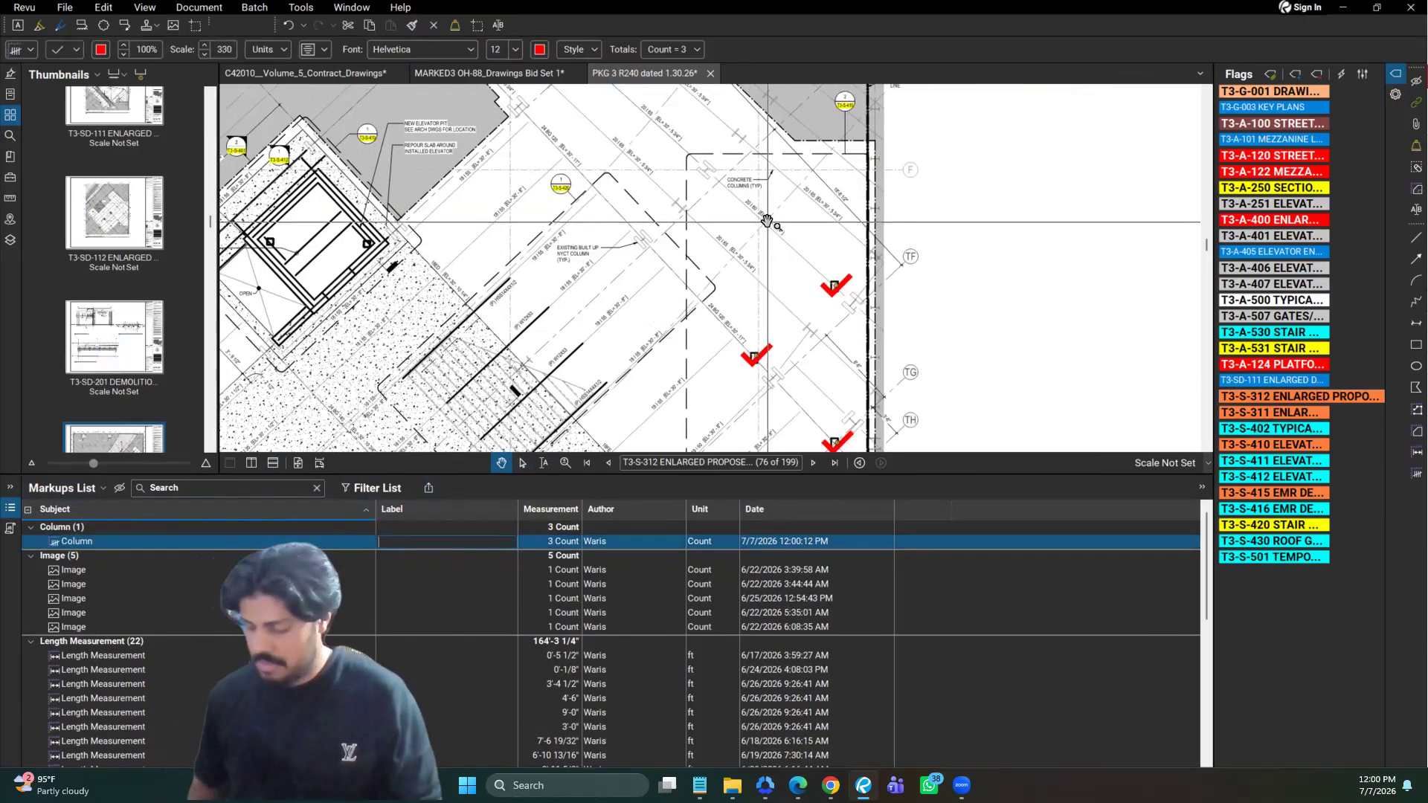
text(C12x20)
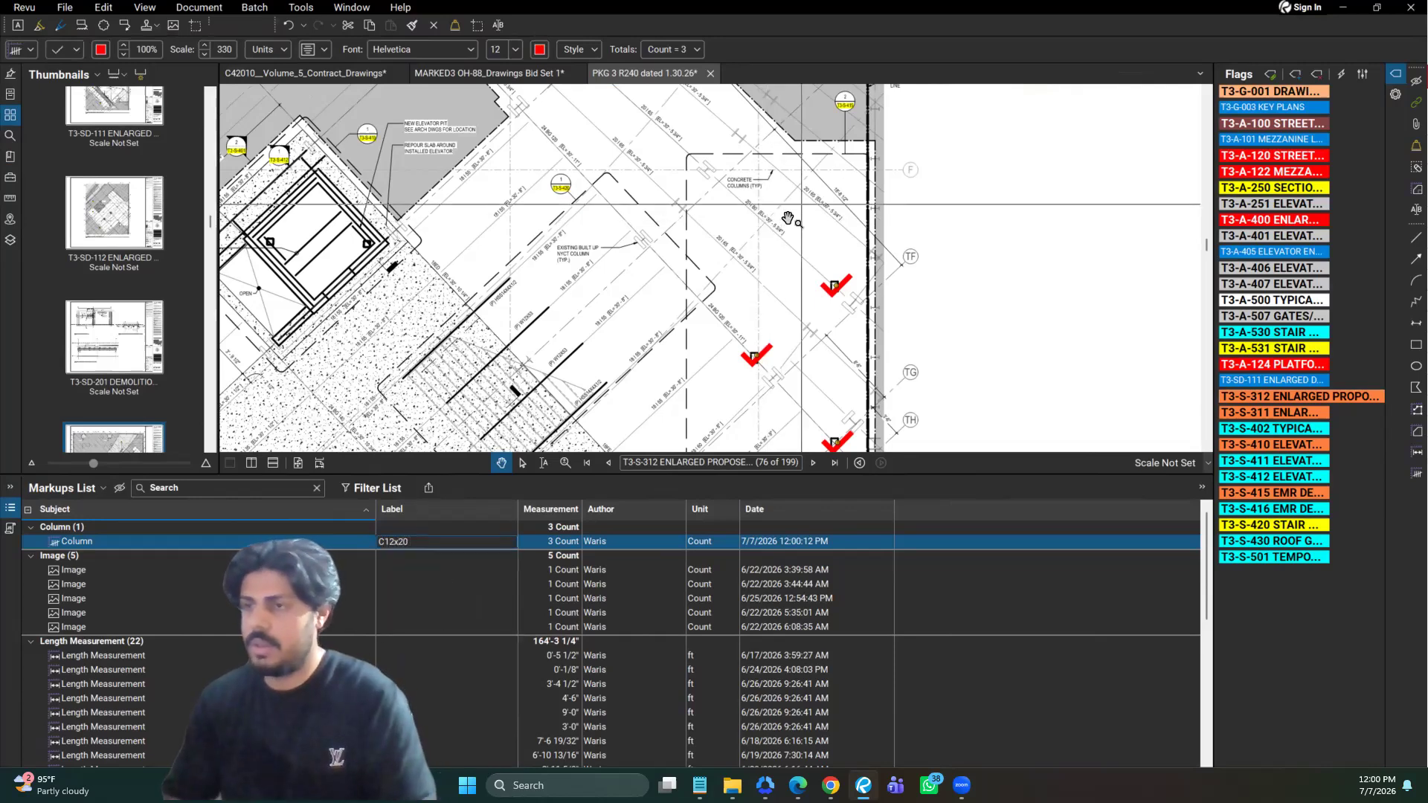
key(Return)
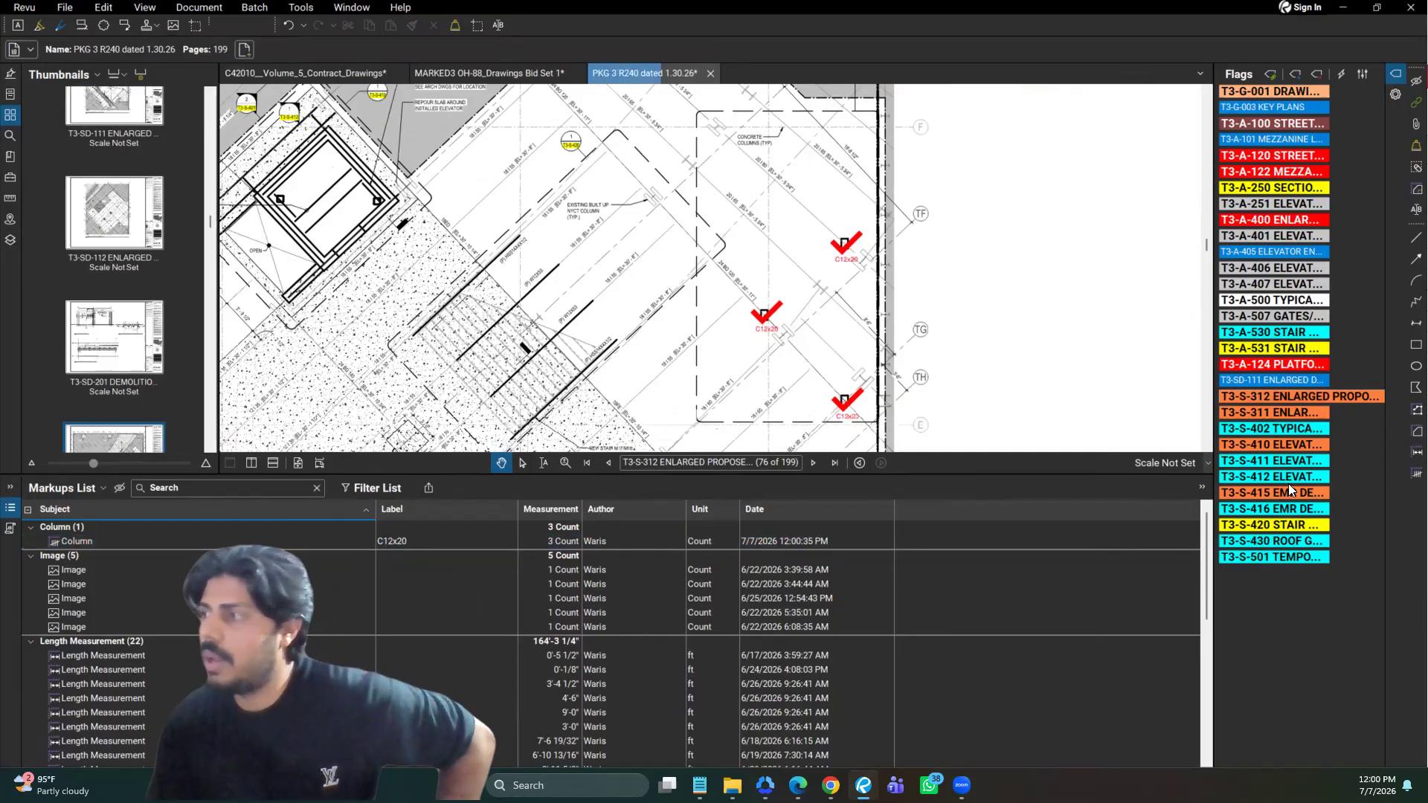
Place a new count of two markers near the upper-left corner of the dashed concrete columns area and finish it
click(1407, 475)
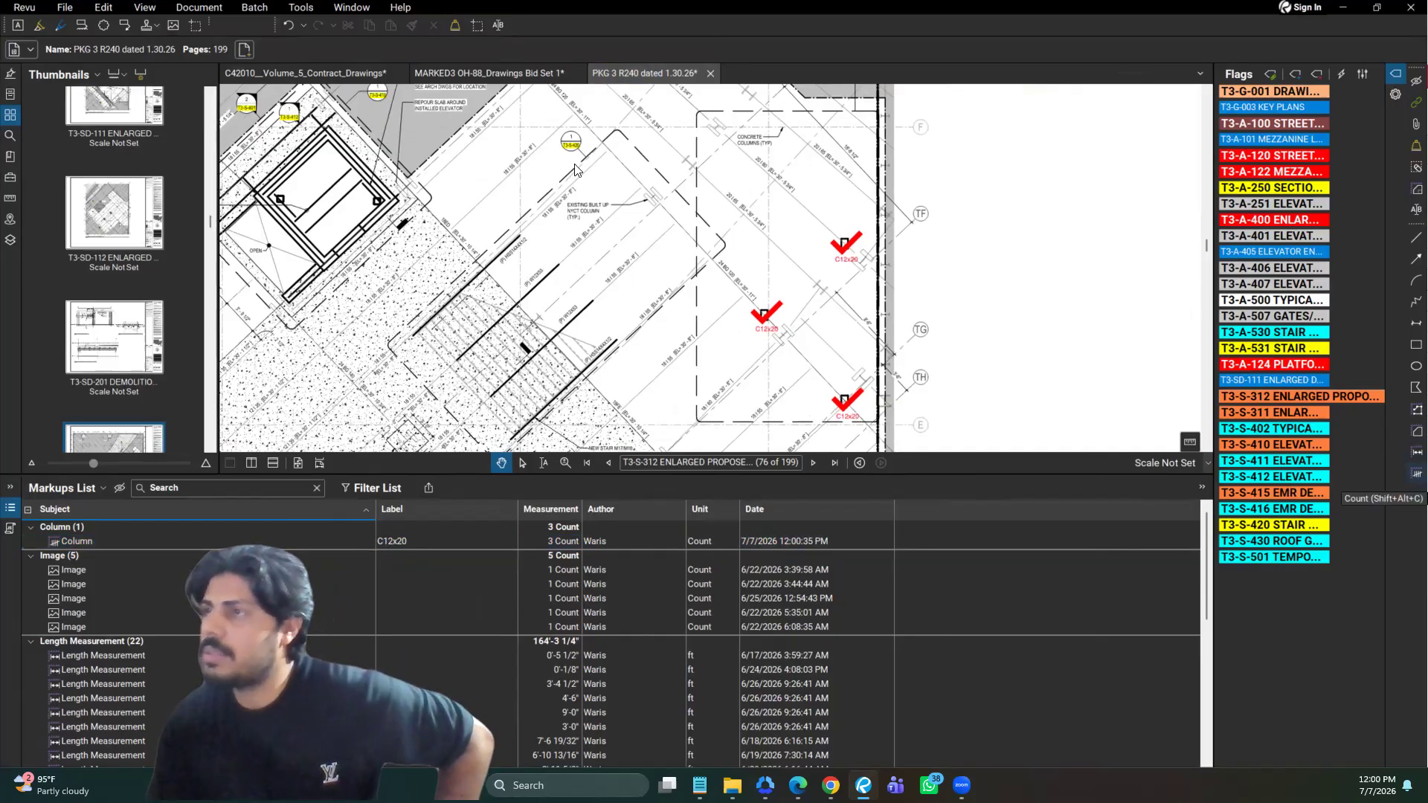
click(735, 184)
click(722, 234)
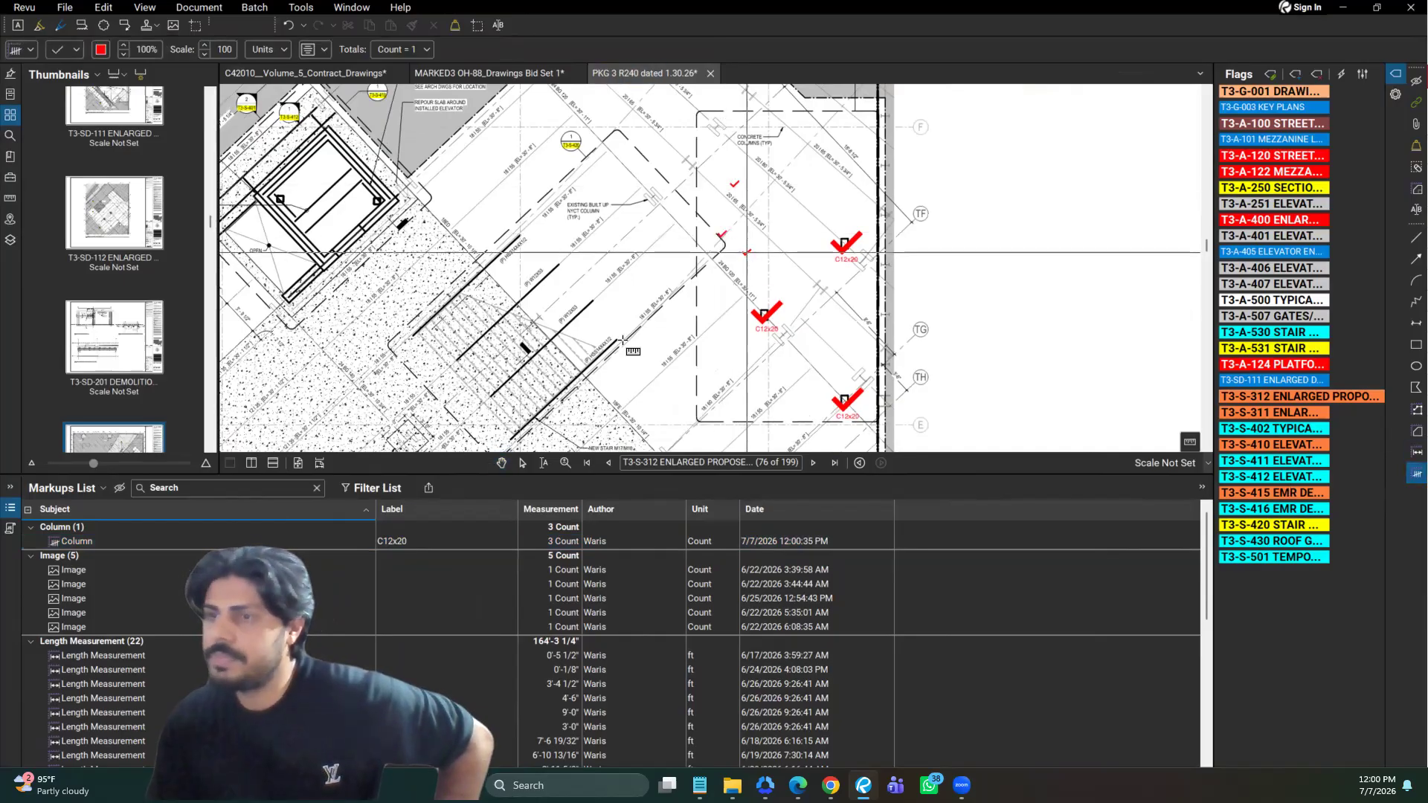
key(Escape)
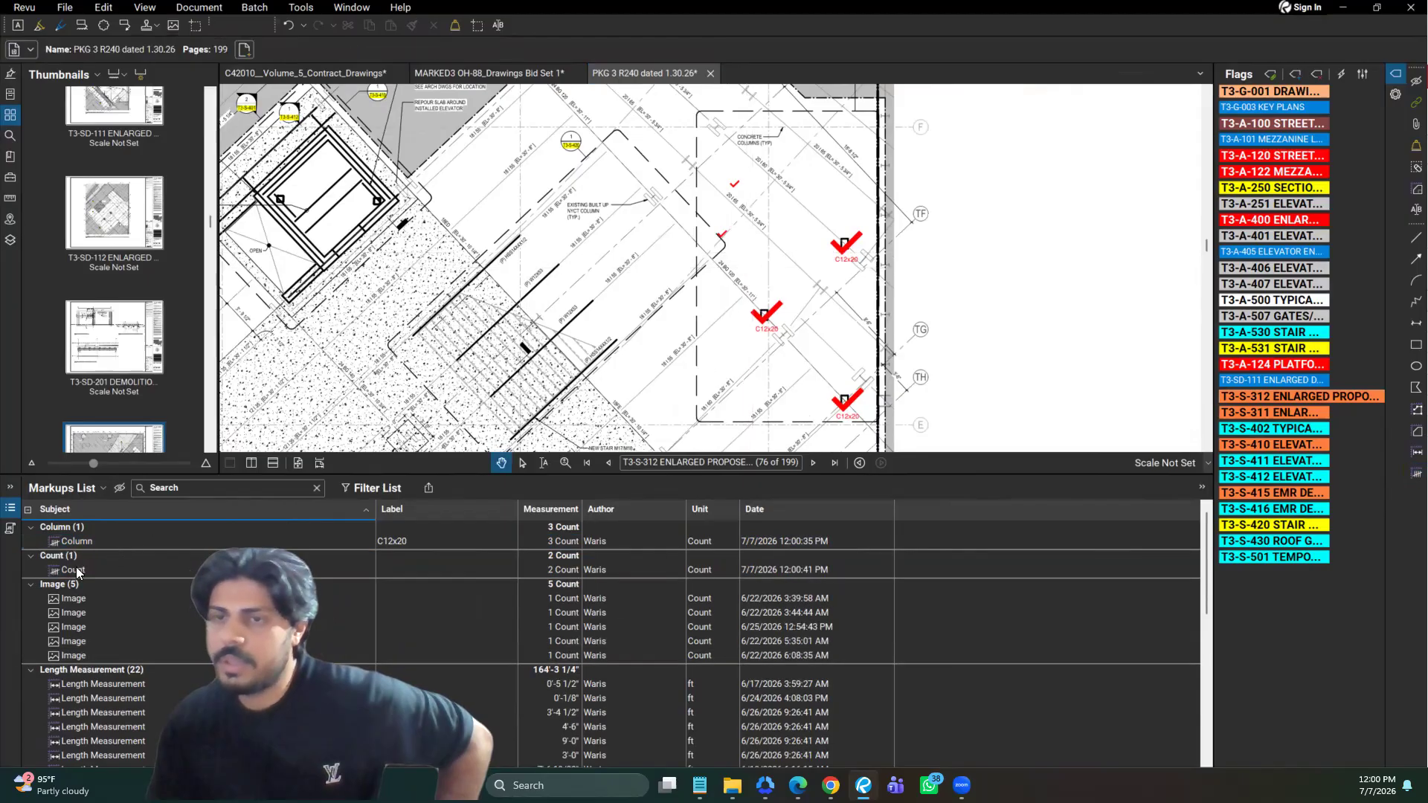
Change the subject of the new two-marker Count entry in the Markups List to Column
click(76, 568)
text(Co)
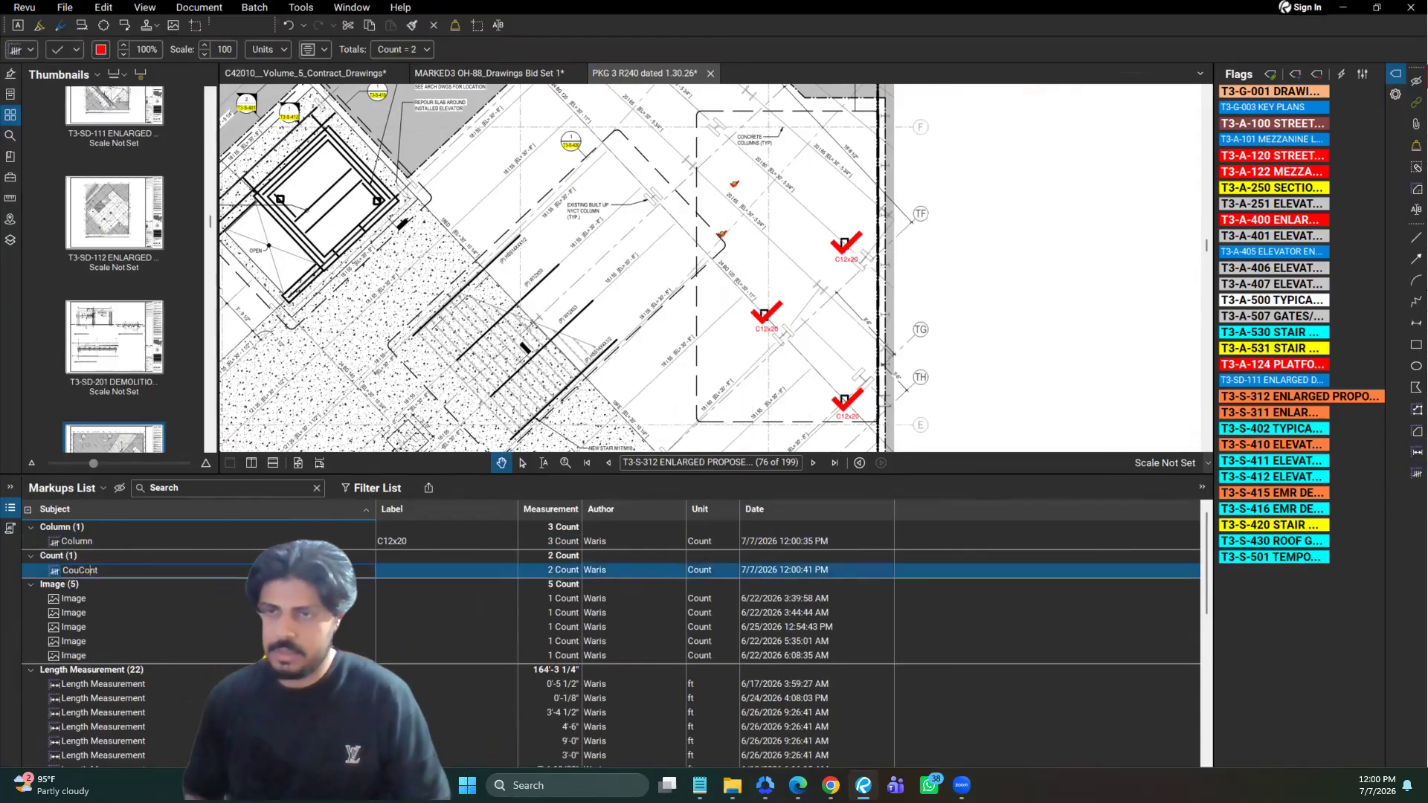
key(ctrl+a)
text(Column)
Set the label of the second Column entry to C12x30
click(410, 572)
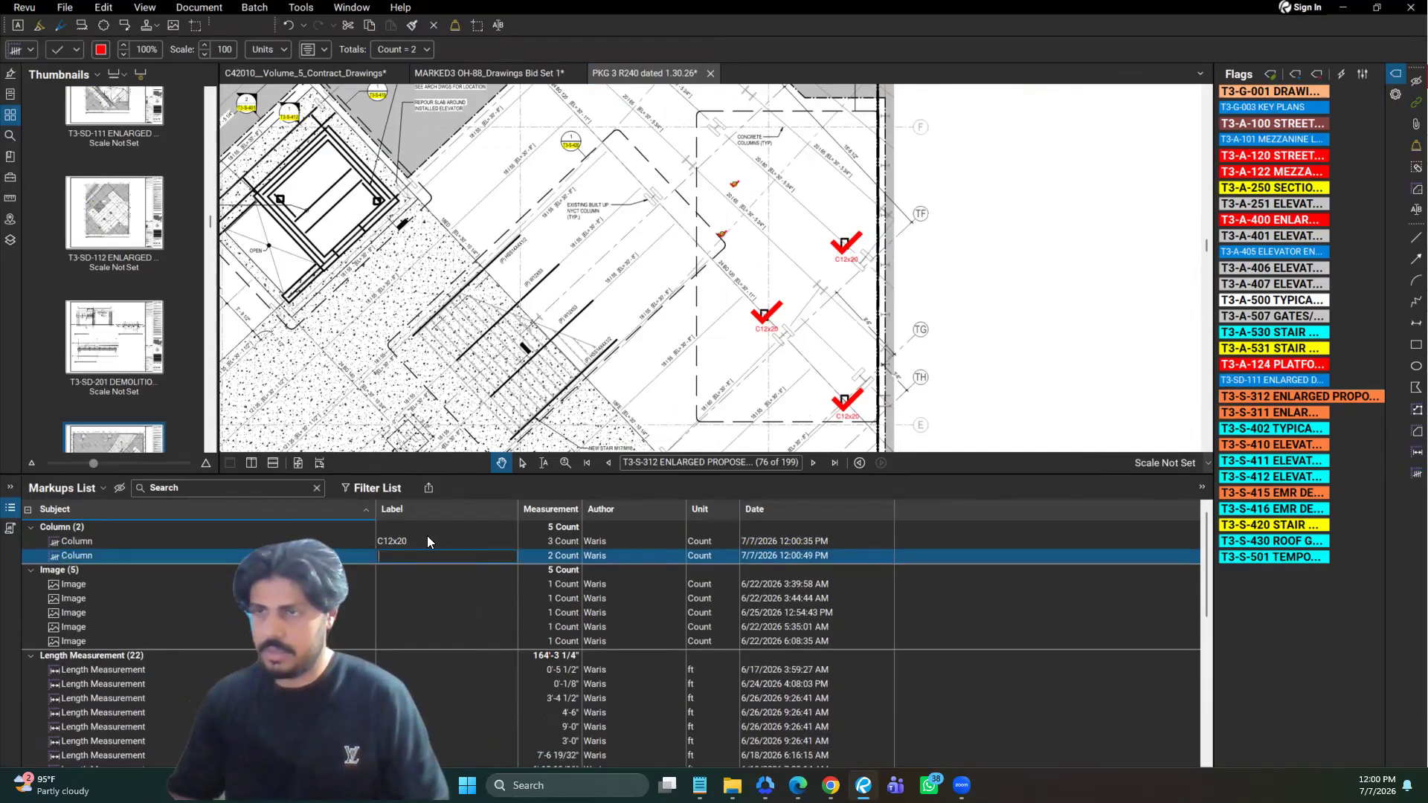
text(C12x20)
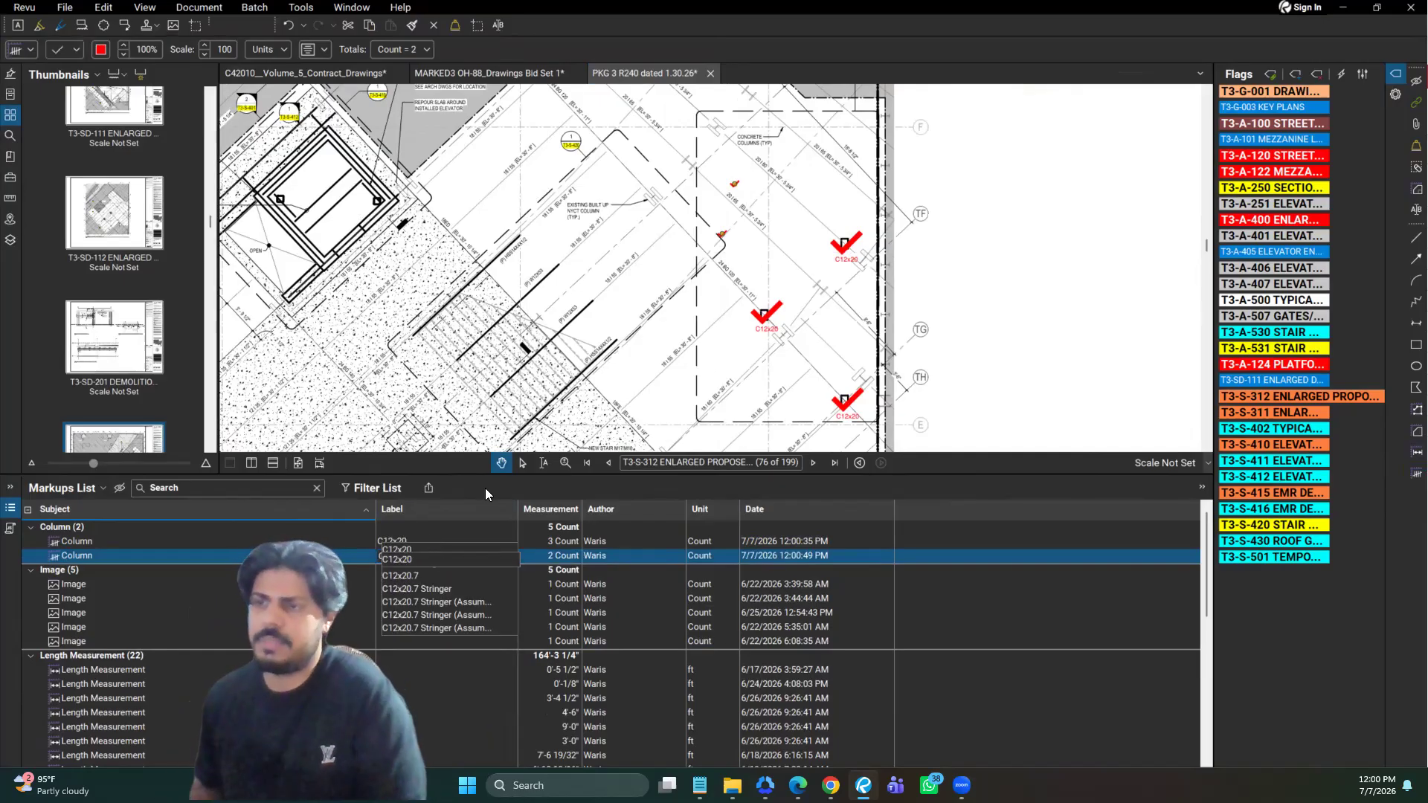
key(BackSpace)
key(BackSpace)
text(30)
key(Return)
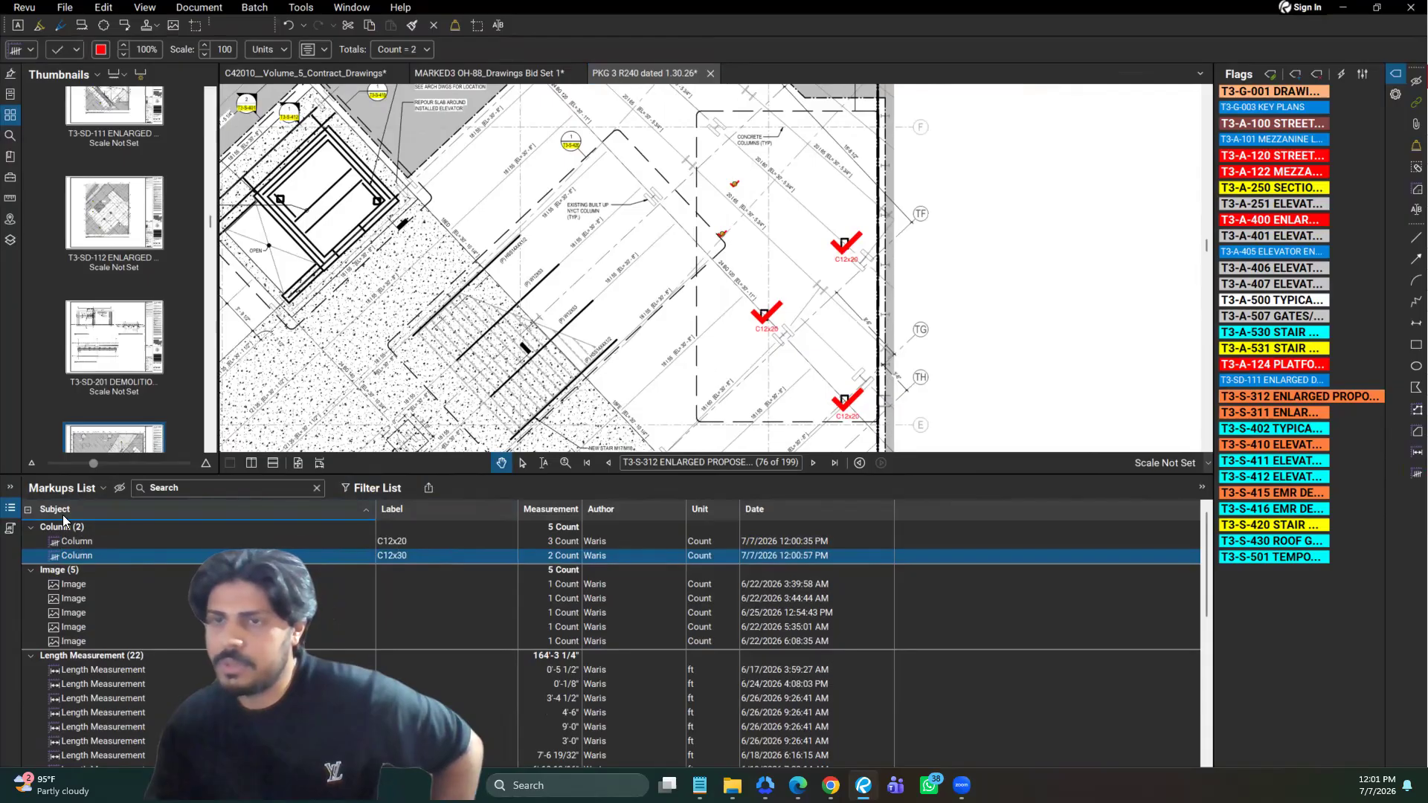
Collapse all groups in the Markups List, inspect the entries of the Column group, and collapse it again
click(27, 507)
double_click(43, 528)
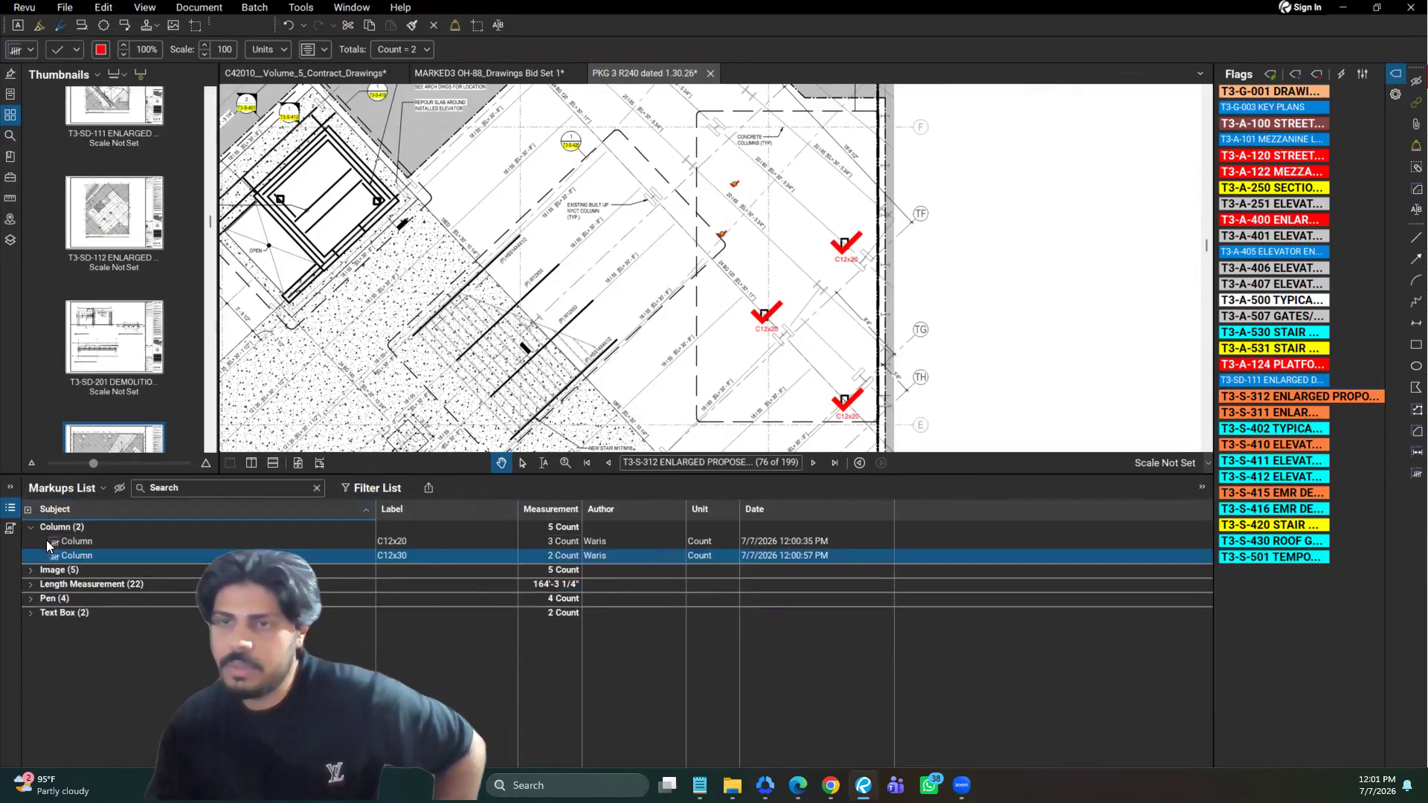
click(66, 555)
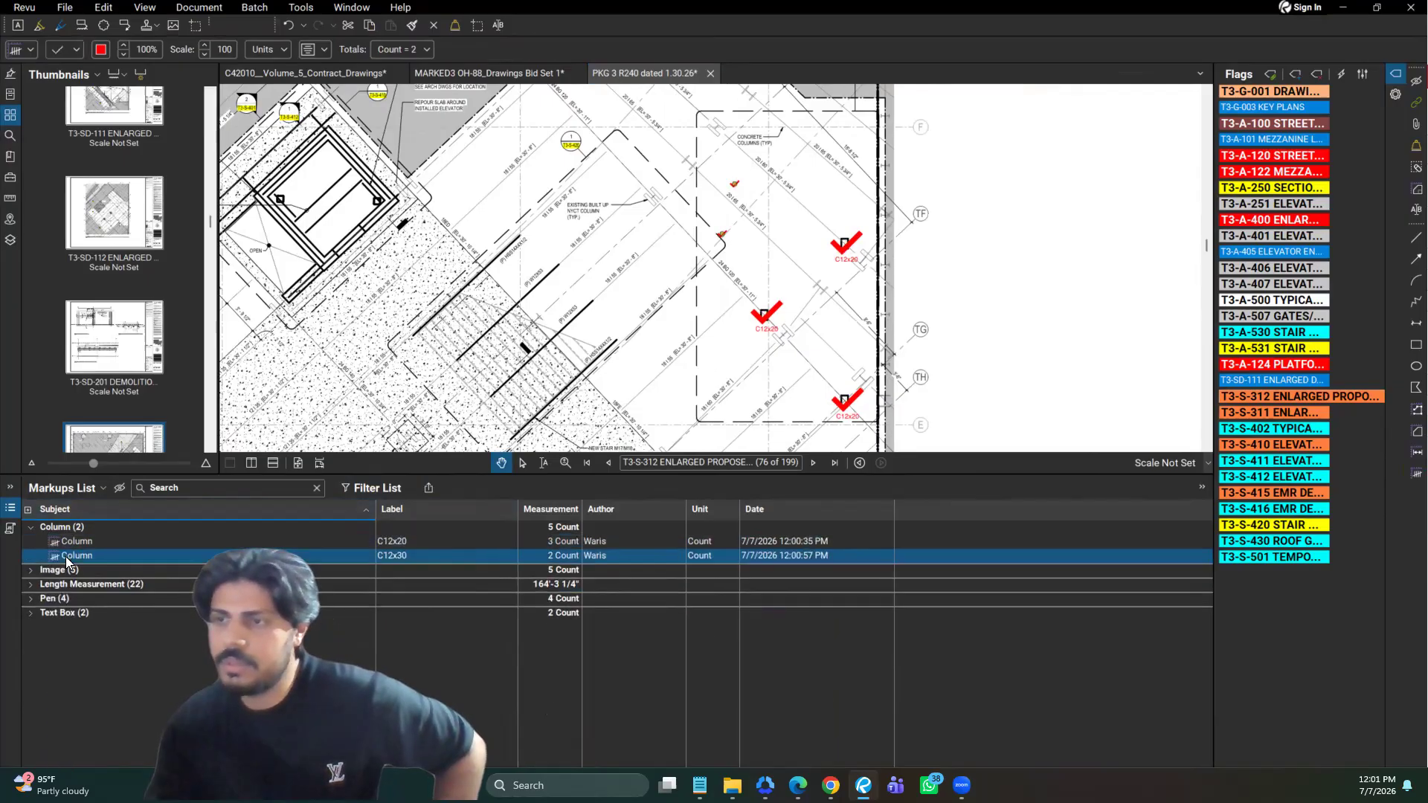
click(34, 529)
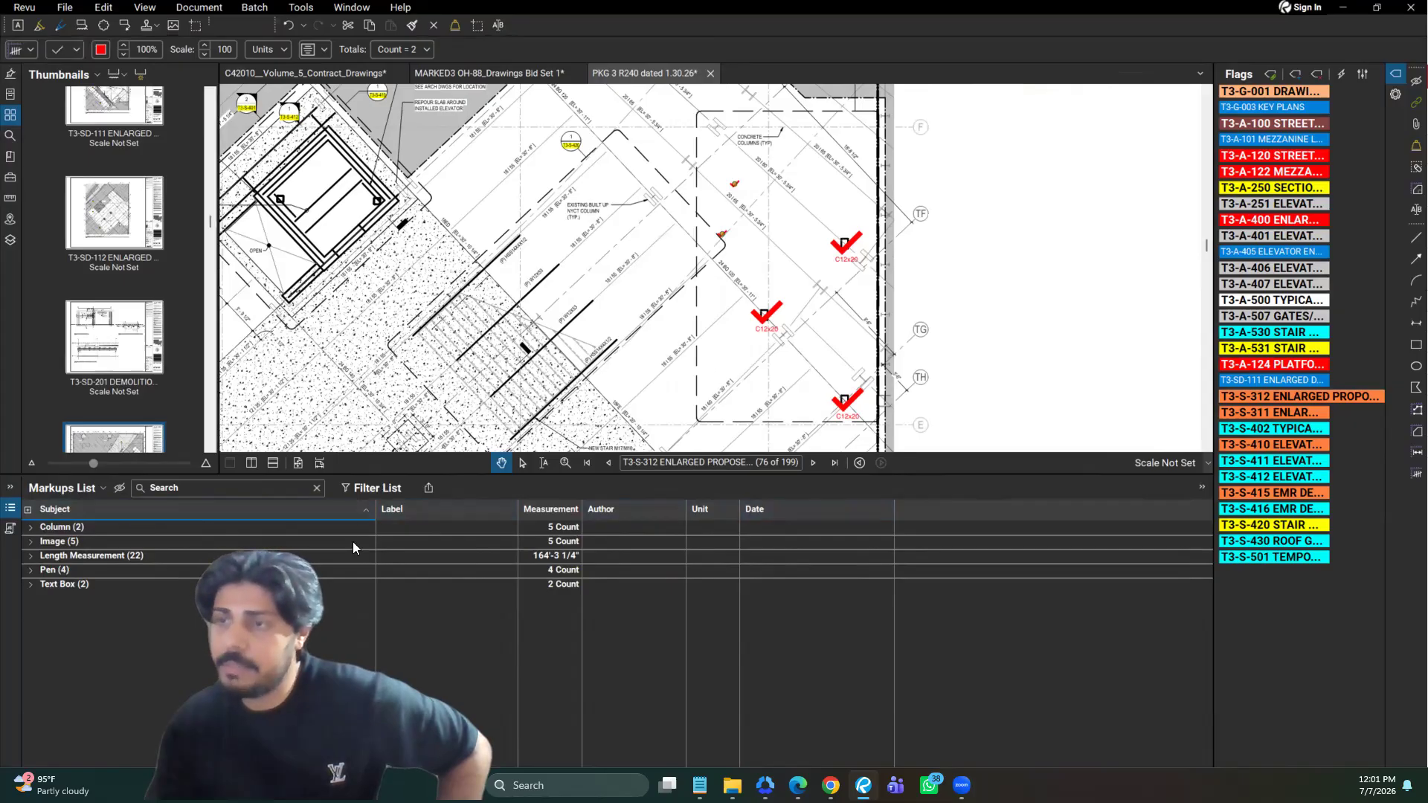
Group the Markups List by Label, examine the unlabelled, C12x20 and C12x30 groups, and restore the grouping by Subject
click(400, 507)
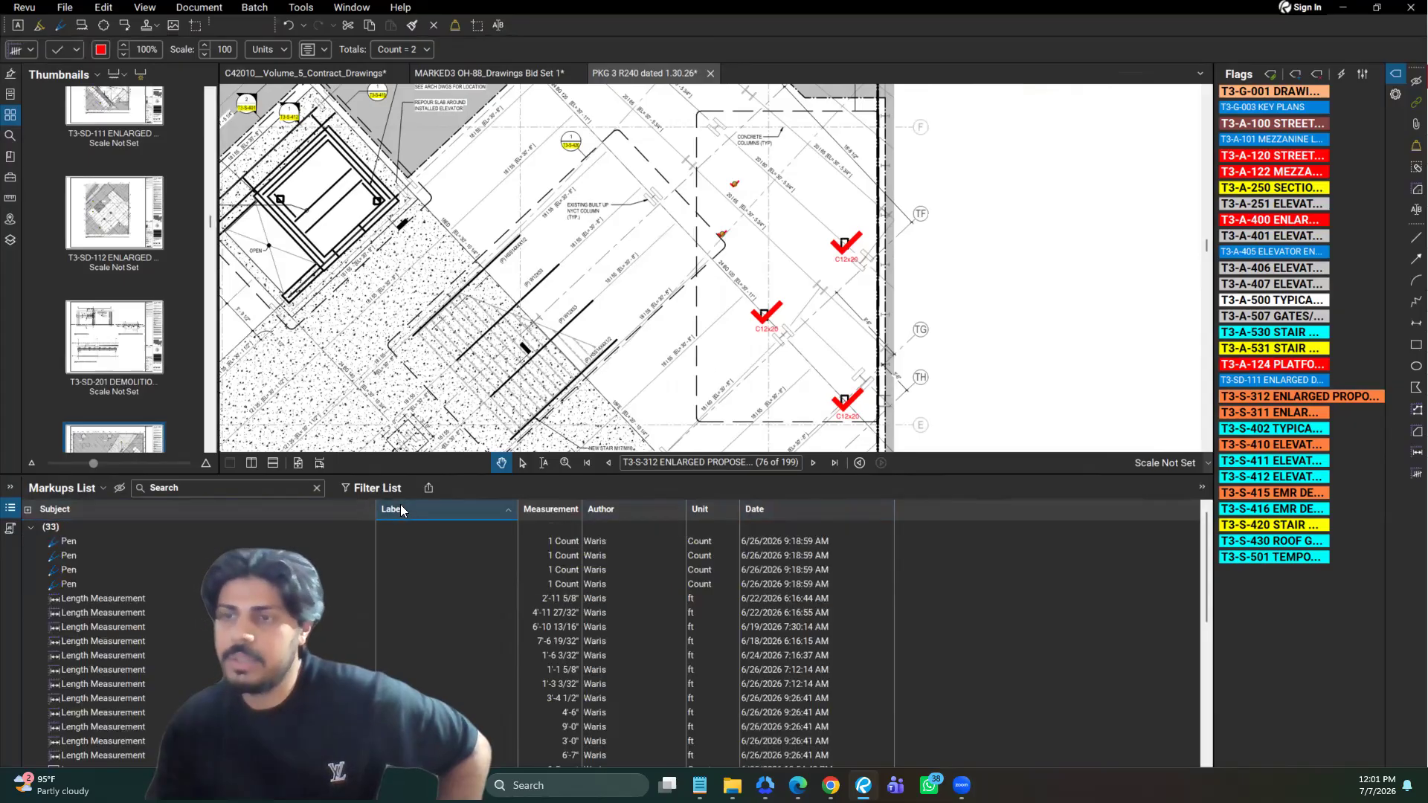
click(28, 511)
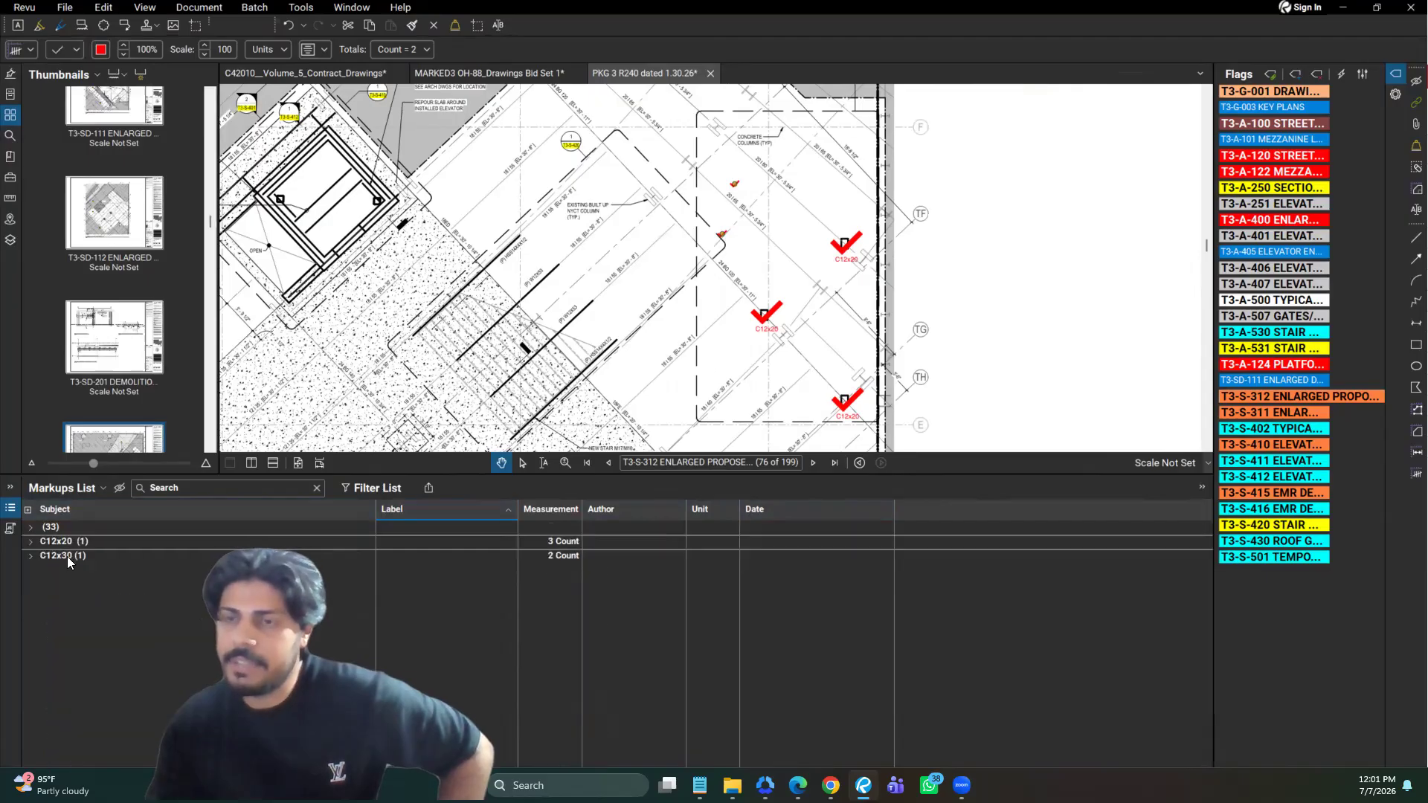
click(58, 528)
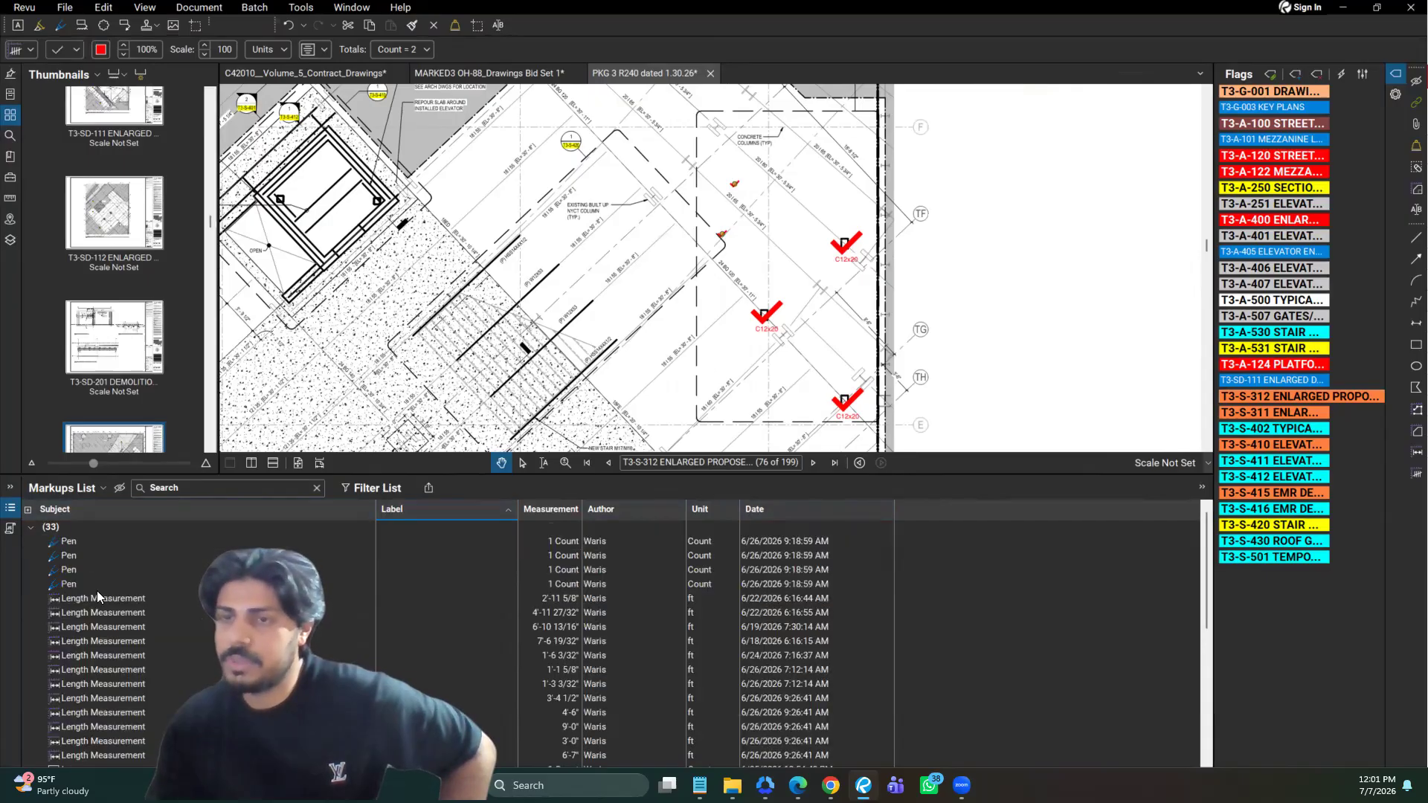
scroll(96, 591, down, 6)
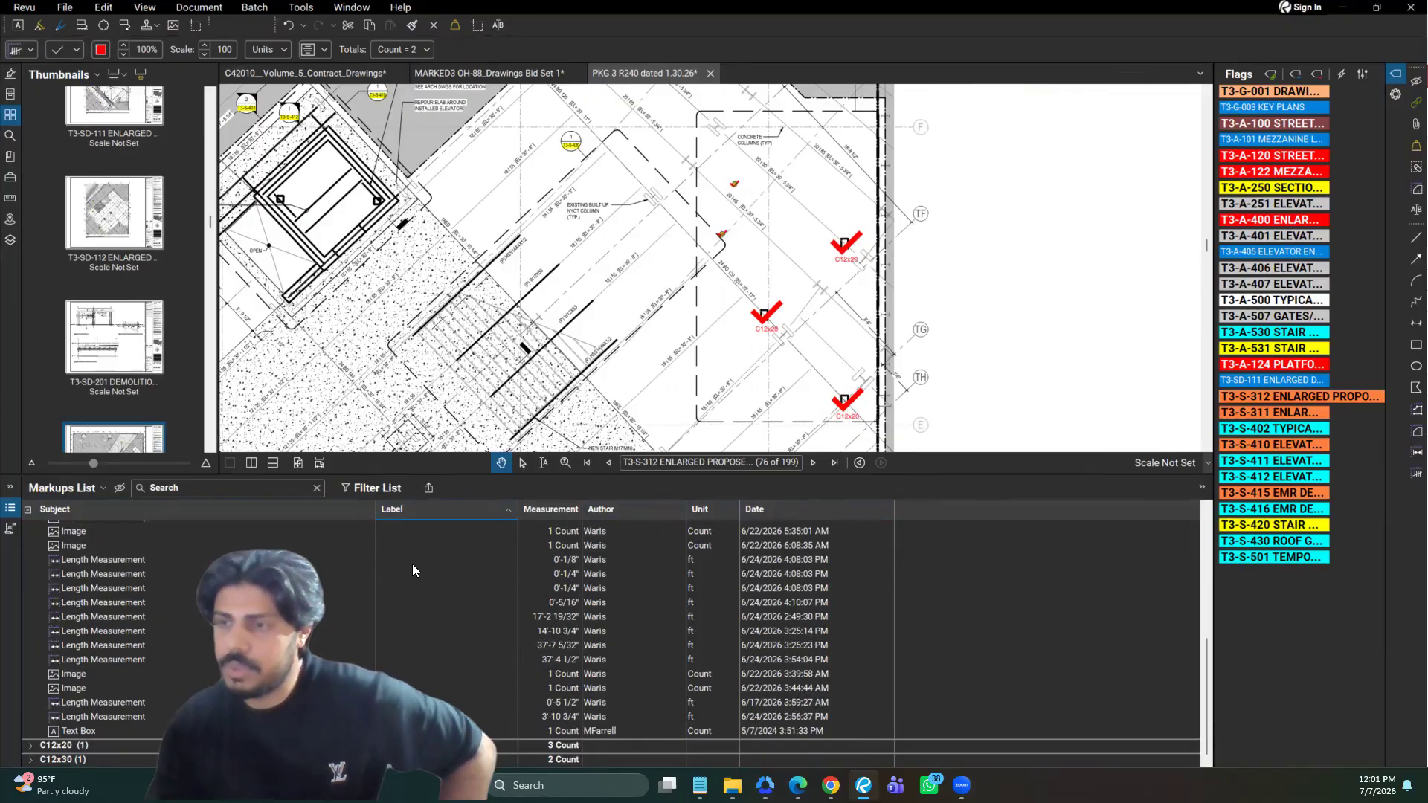
scroll(412, 564, up, 6)
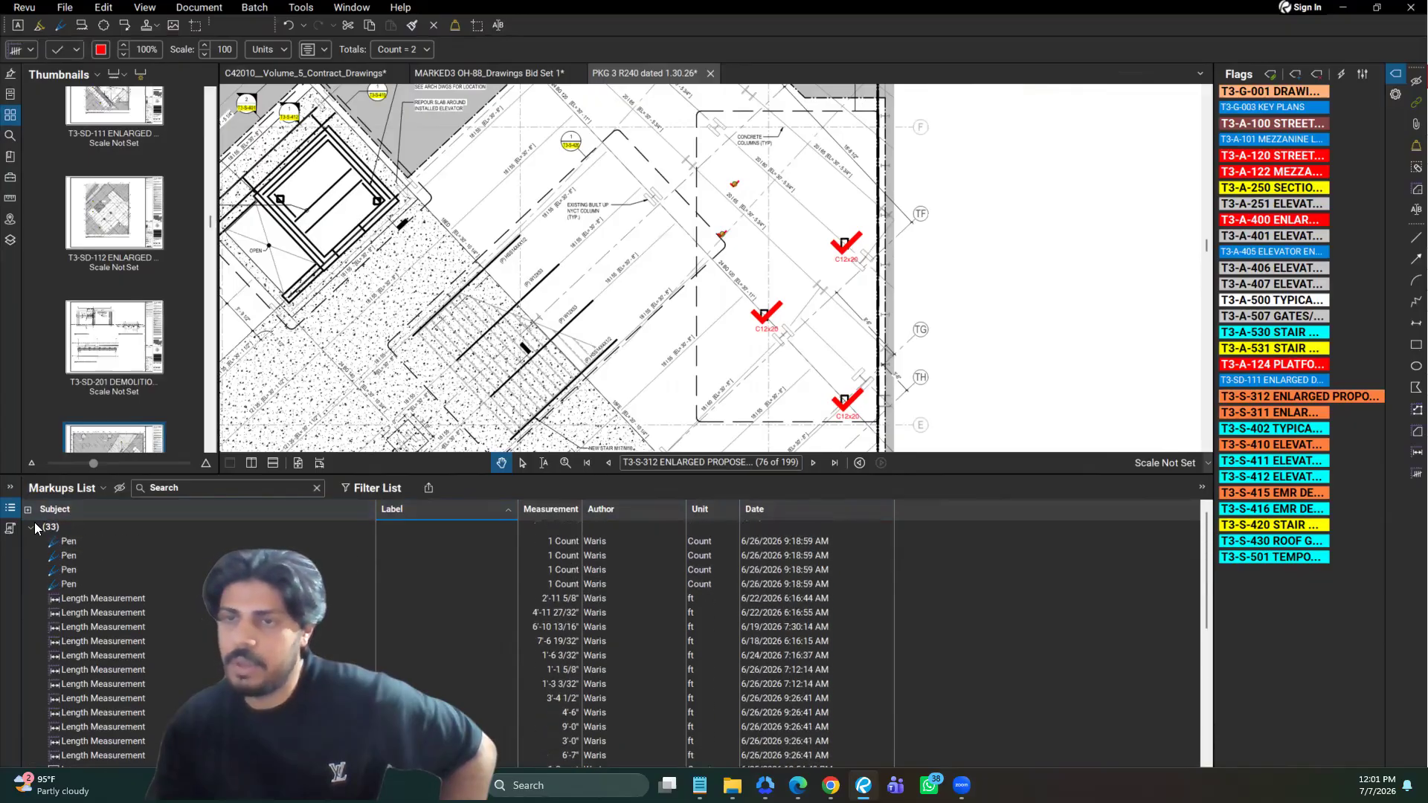
click(33, 528)
click(34, 542)
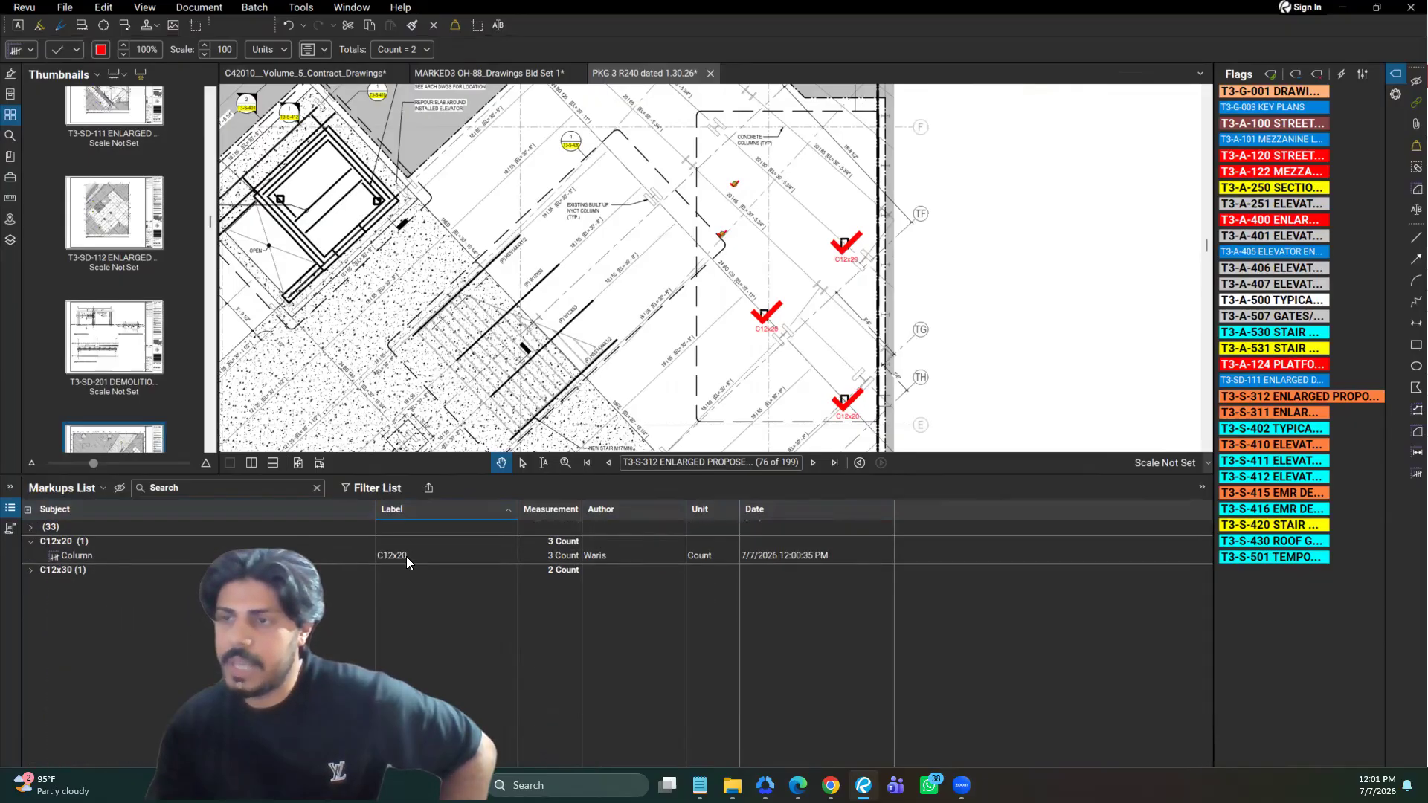
double_click(77, 570)
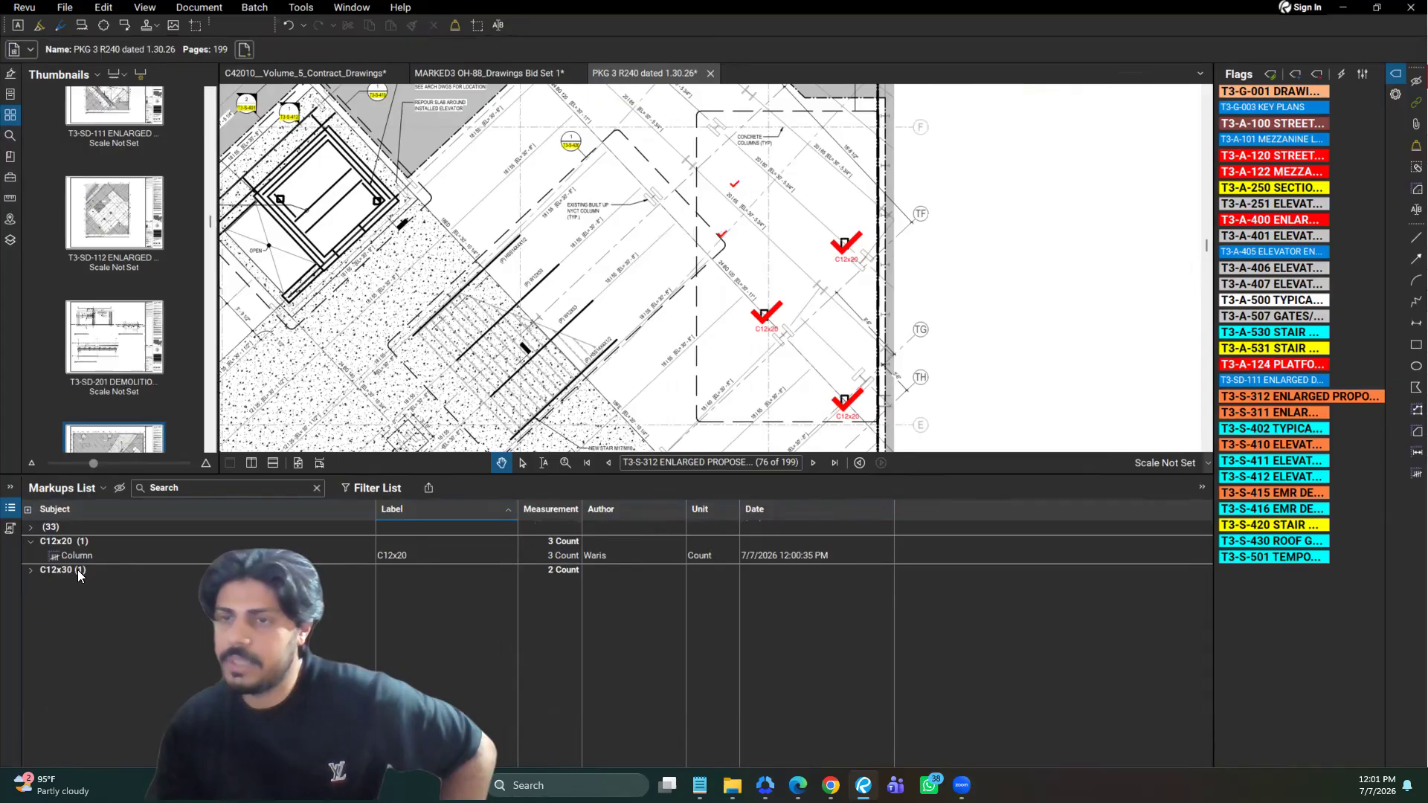
click(79, 510)
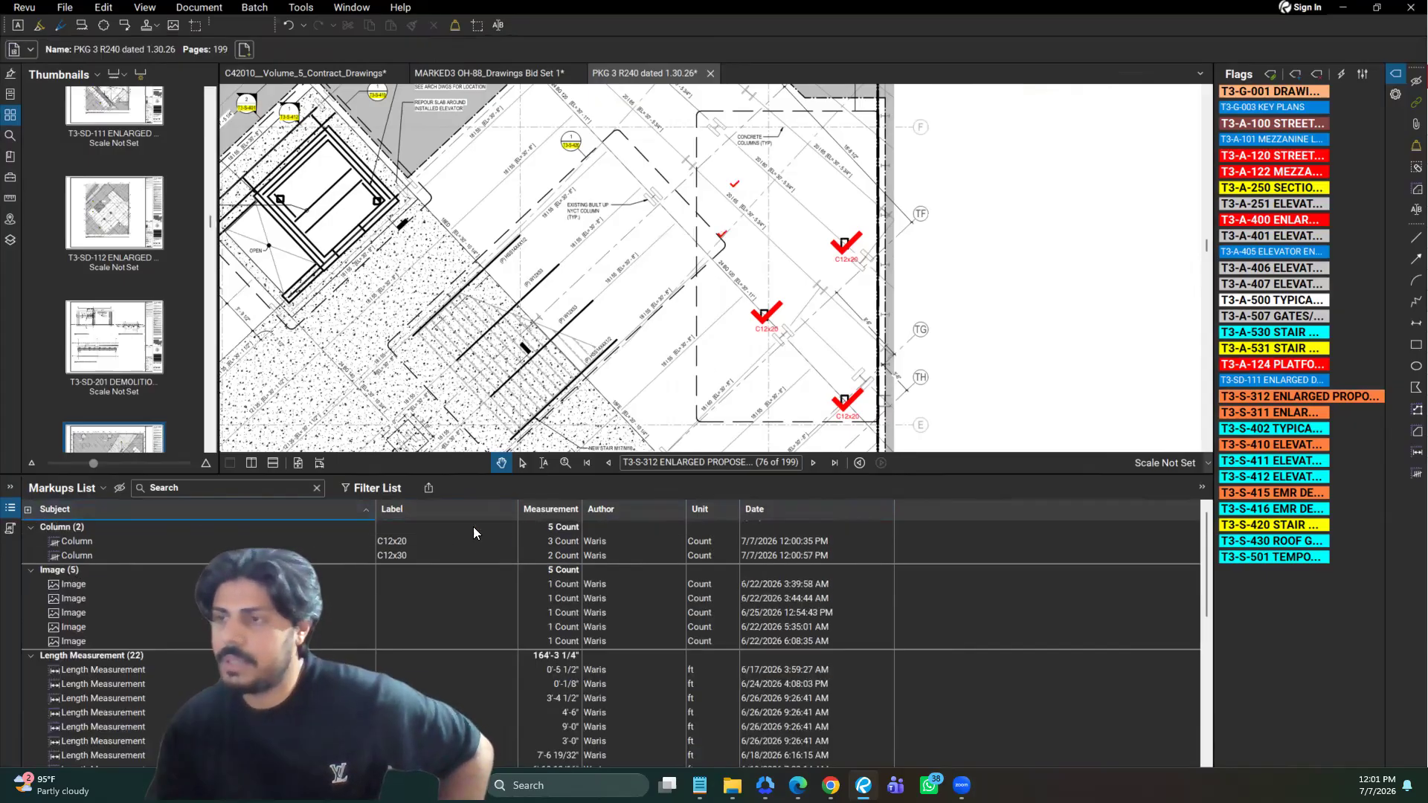
Group the Markups List by Author, view the other author's Text Box markup on its page, and return to the column plan
click(601, 510)
scroll(612, 547, down, 5)
scroll(594, 740, up, 5)
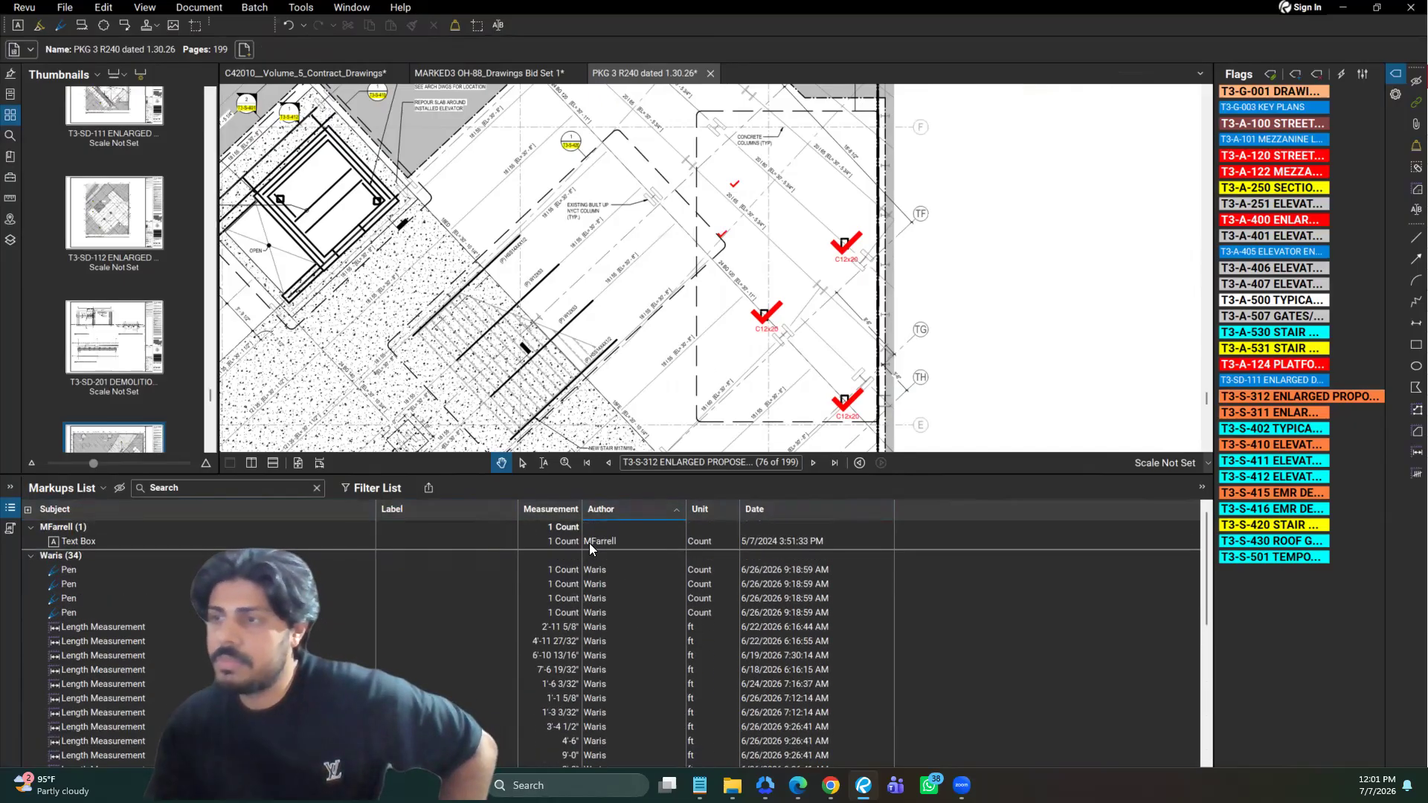
click(589, 543)
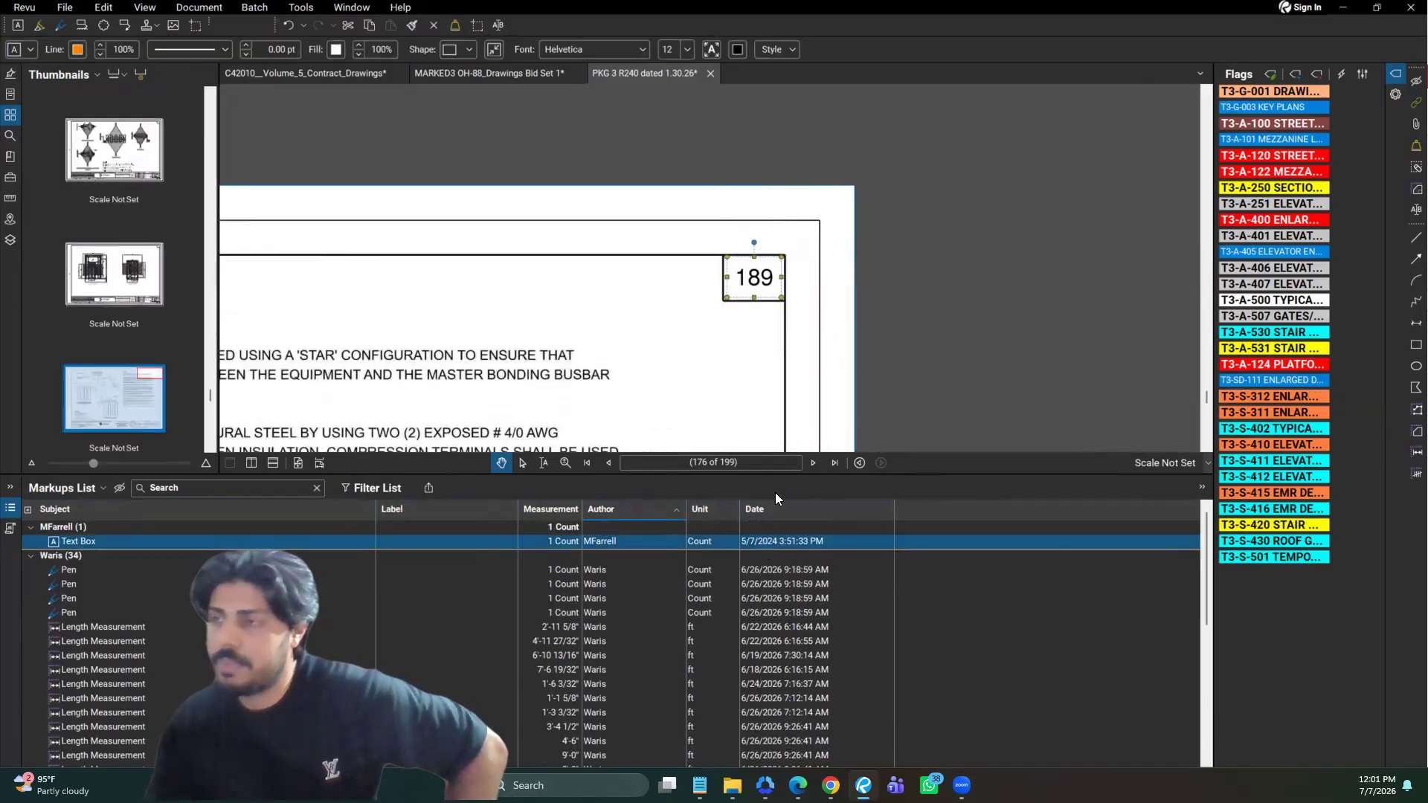
click(857, 462)
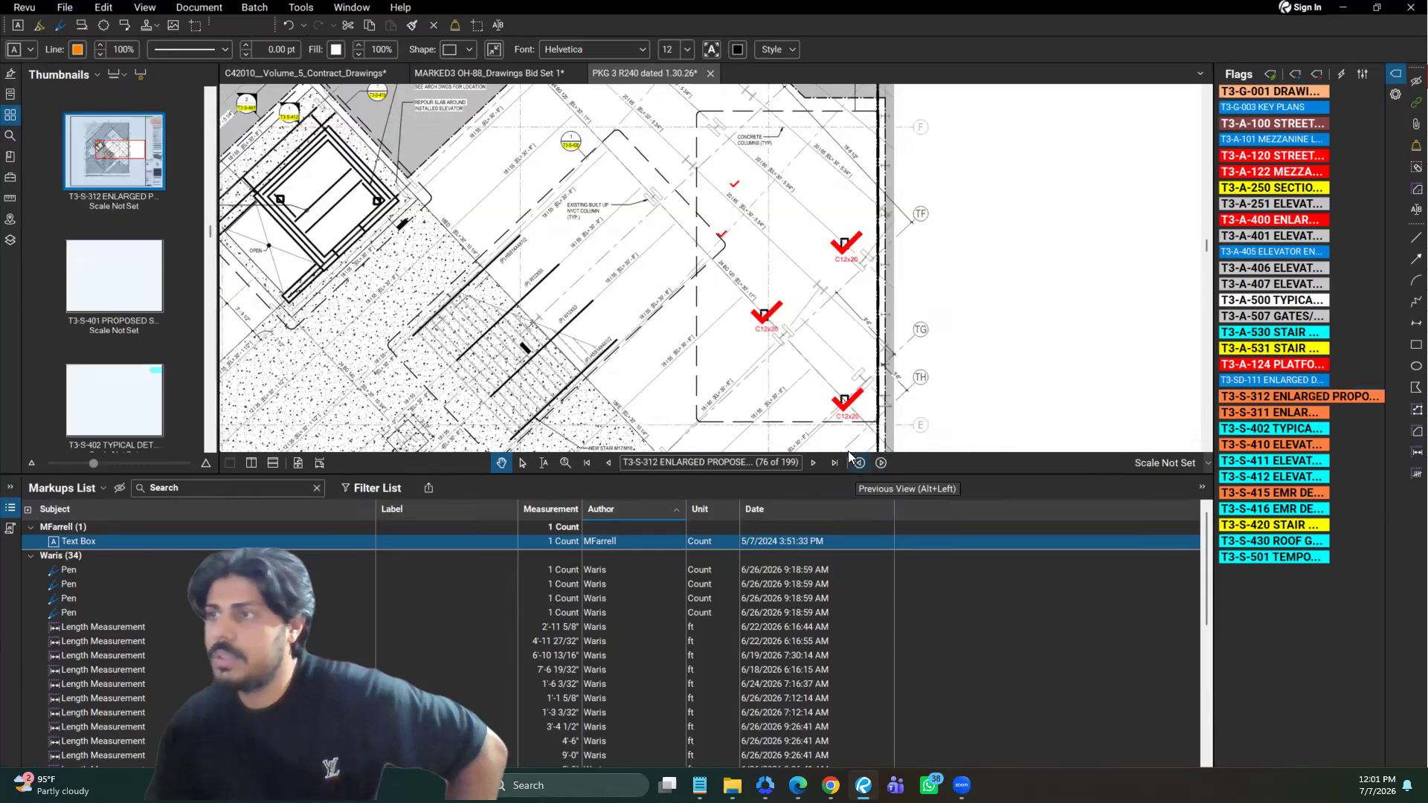
Hide the Markups List and select the text of the slab repair note on the plan with the Select Text tool
click(15, 509)
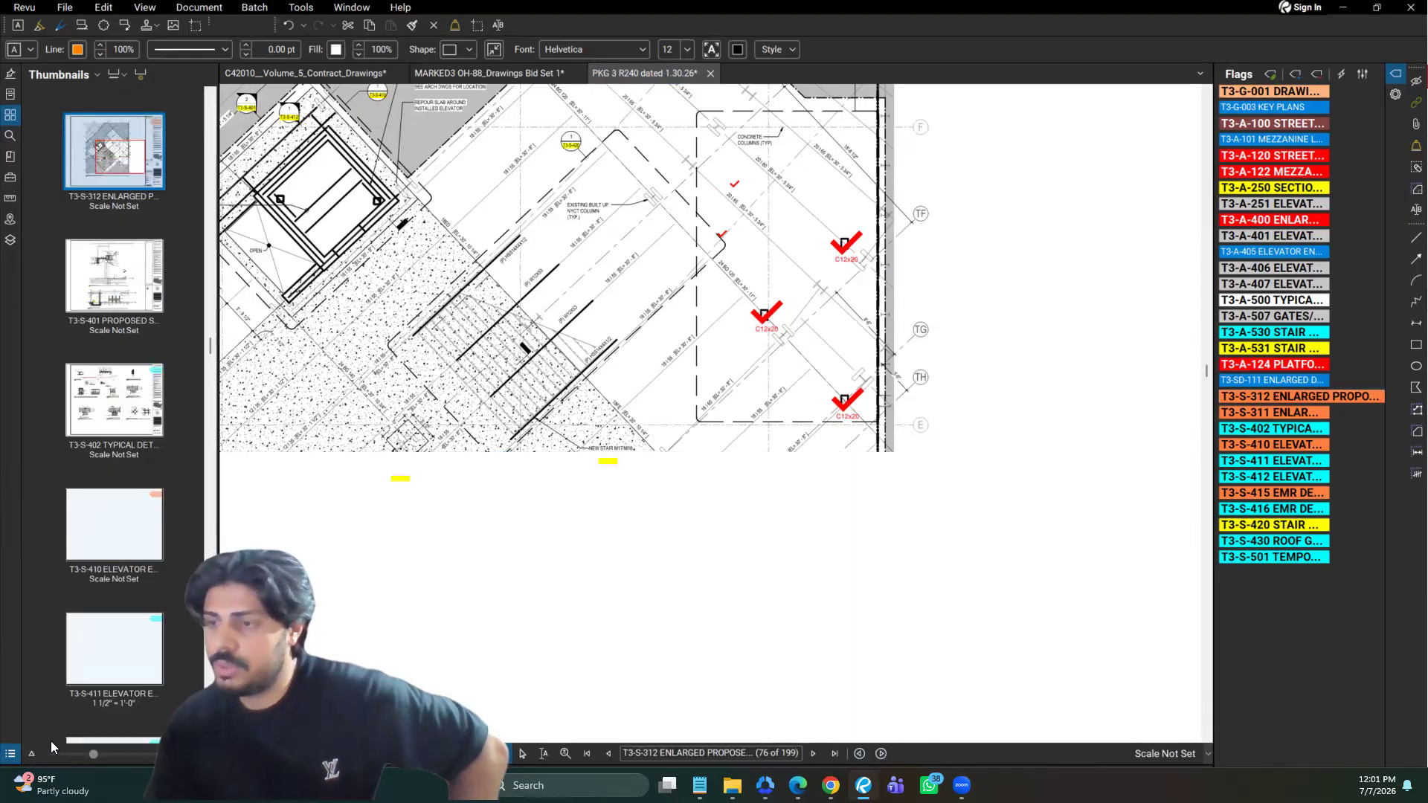
drag(811, 780, 910, 746)
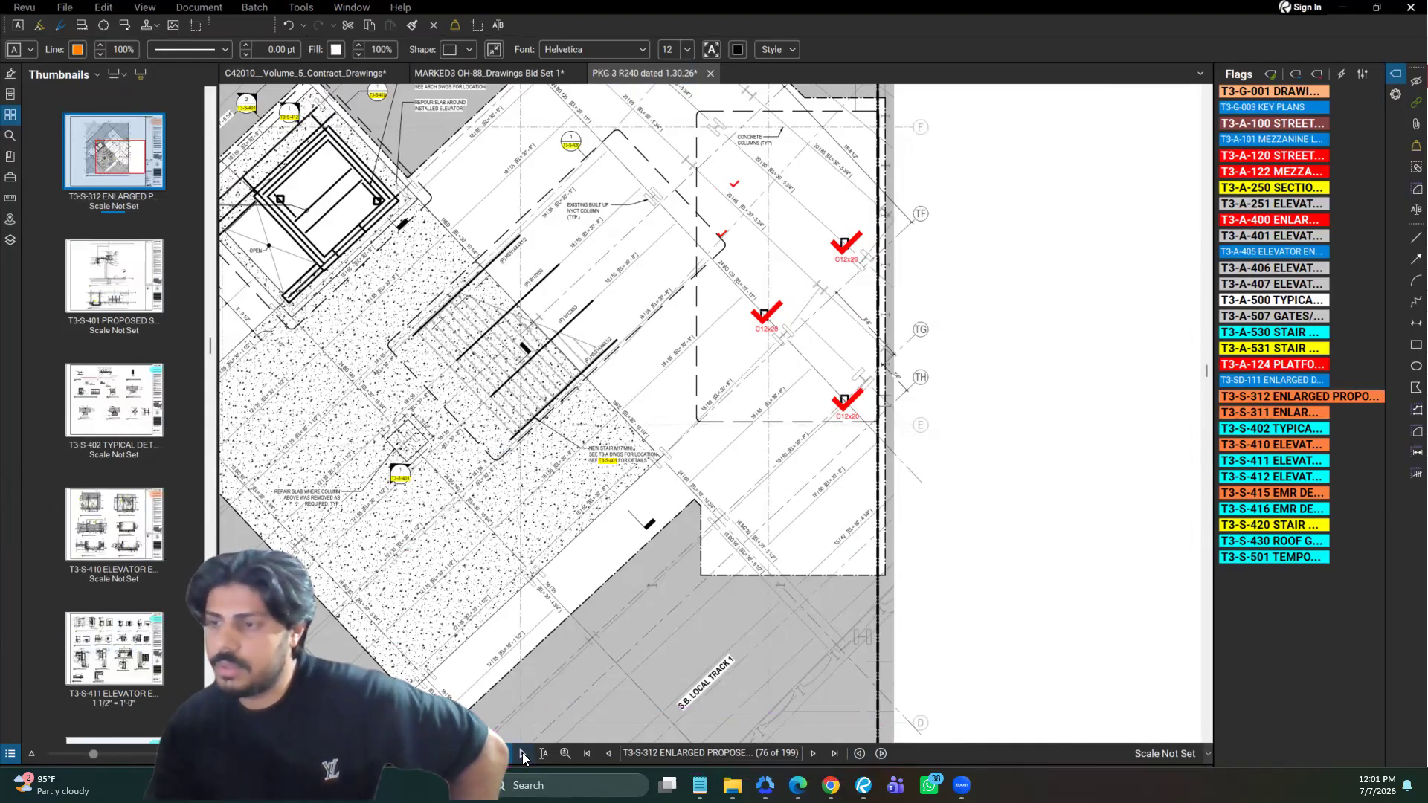
key(t)
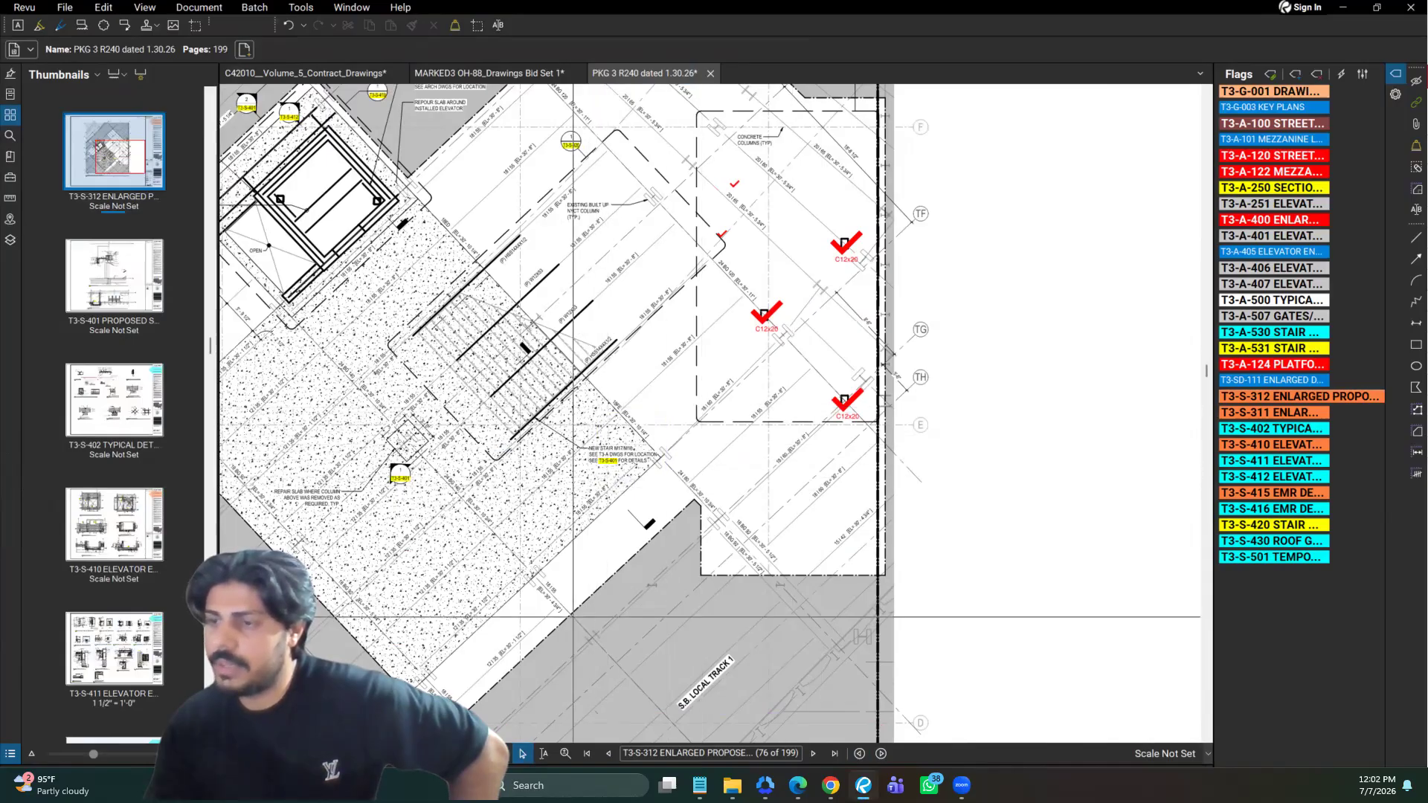
mouse_move(477, 578)
mouse_down()
mouse_move(768, 571)
mouse_move(588, 571)
mouse_move(622, 576)
mouse_up()
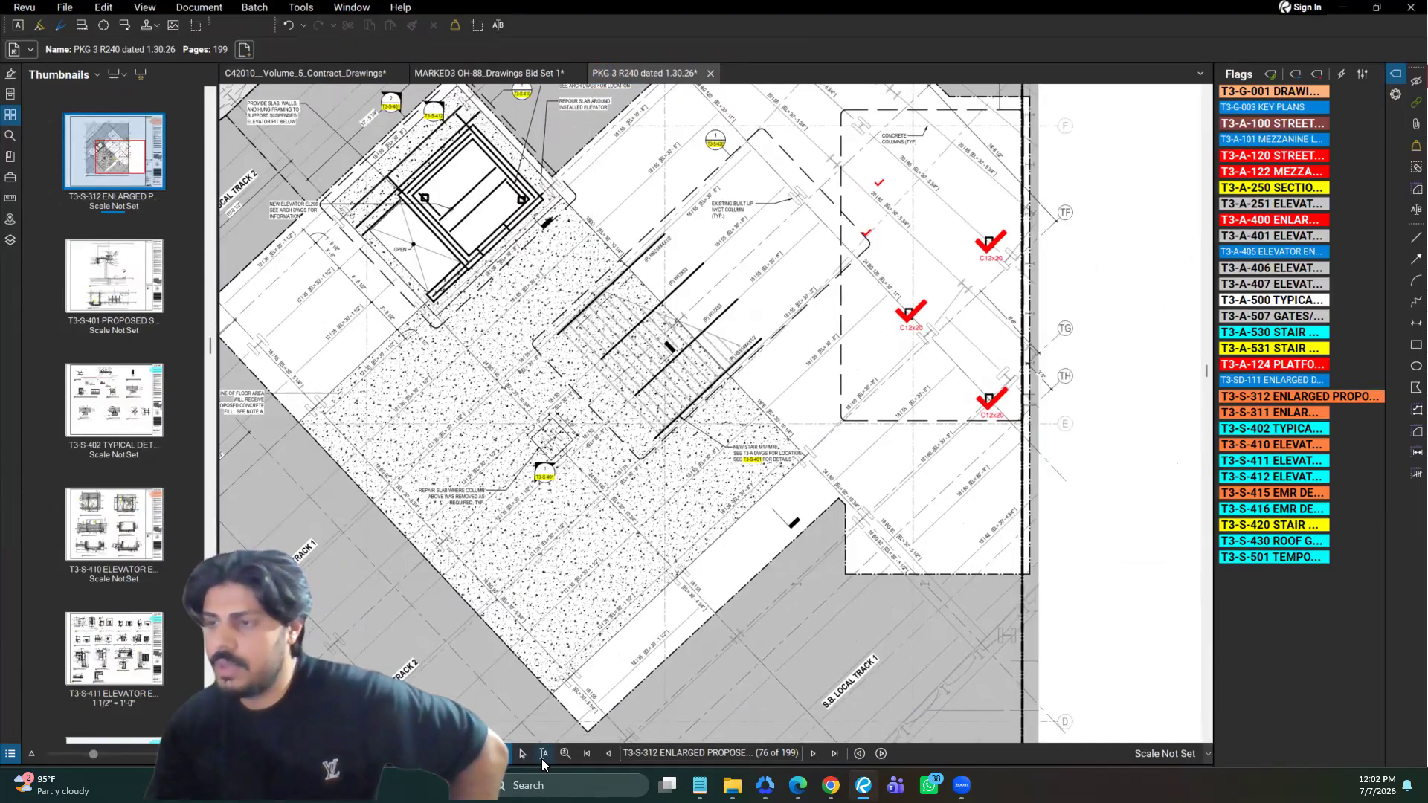
click(544, 754)
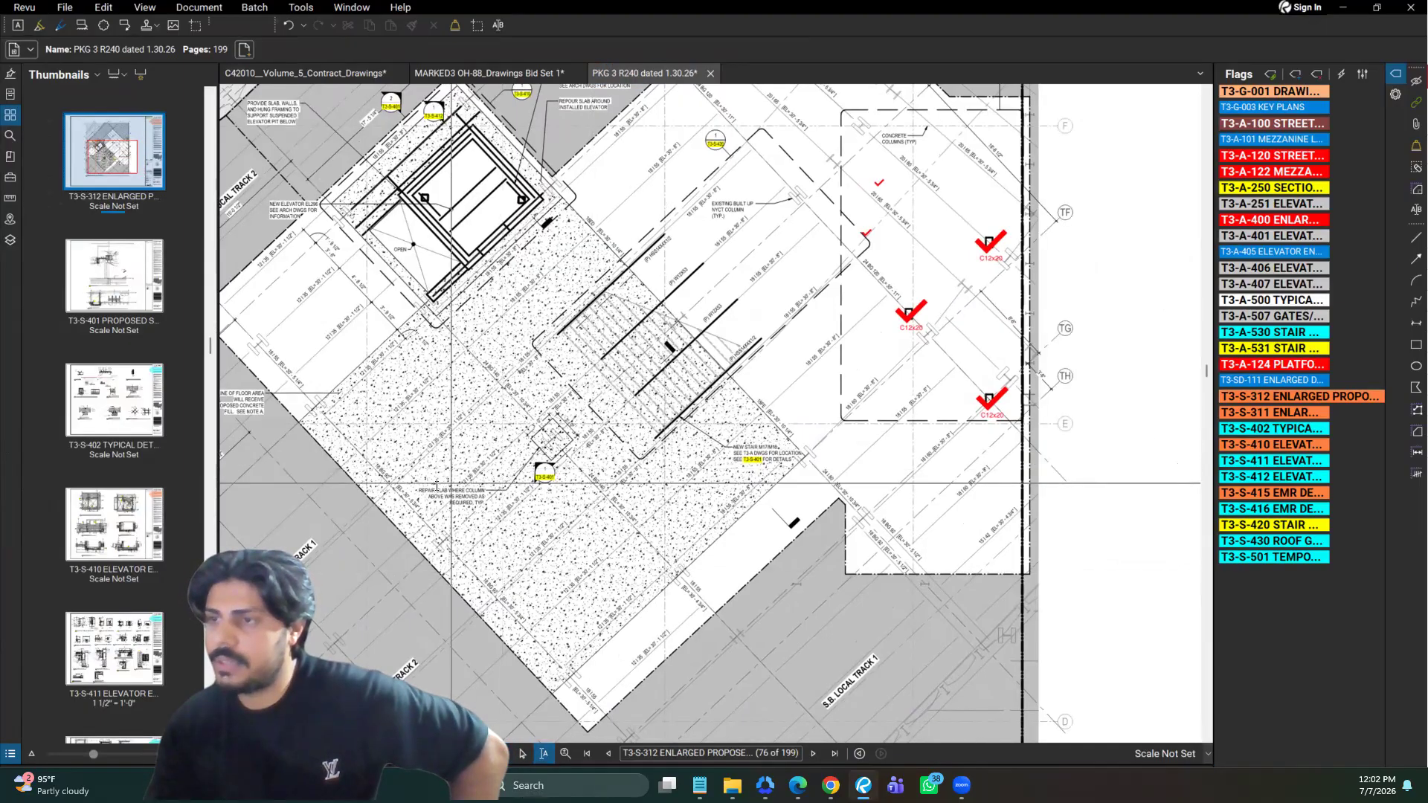
drag(415, 488, 497, 530)
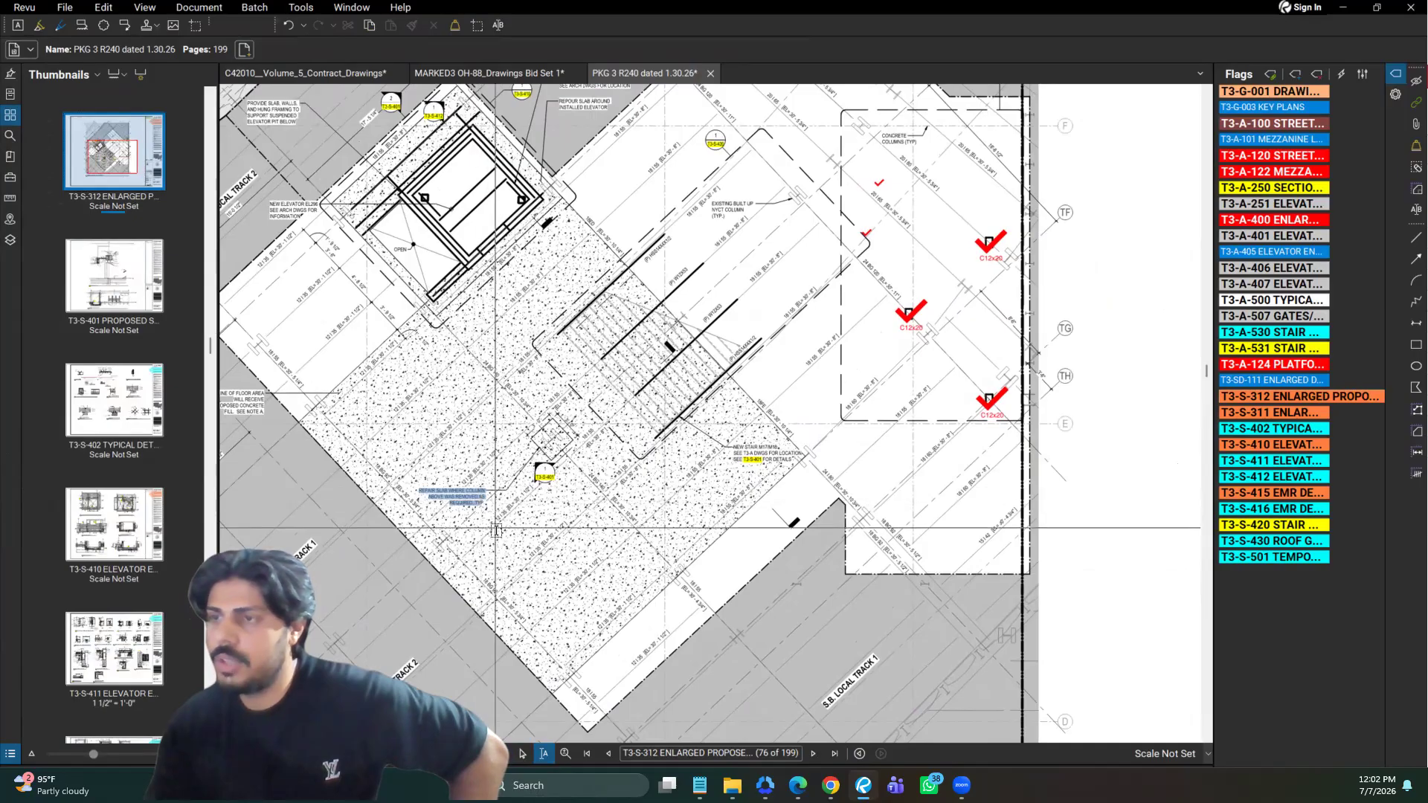
Zoom in on the plan with the Zoom tool and go to the first page of the document
click(569, 753)
scroll(605, 555, down, 2)
scroll(605, 556, up, 4)
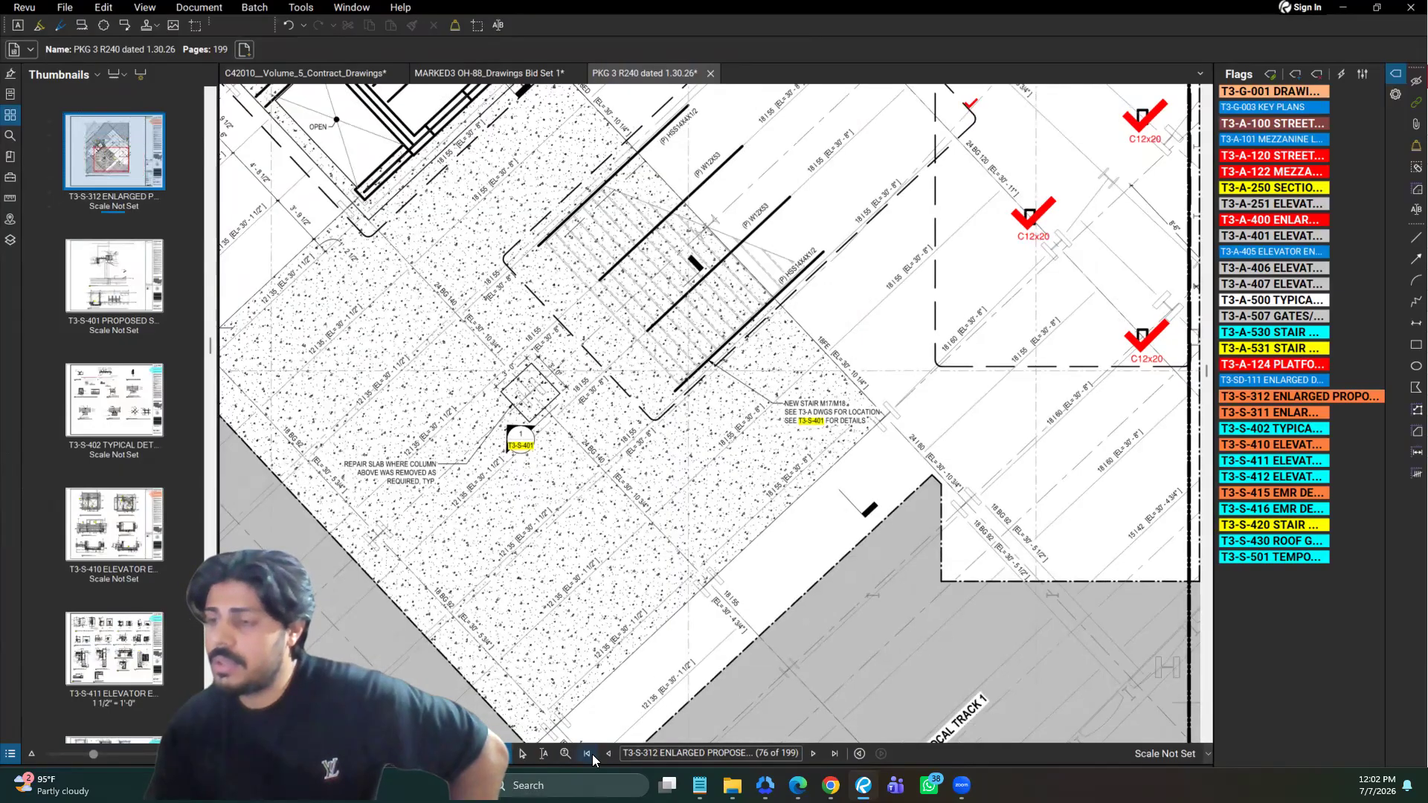
click(592, 755)
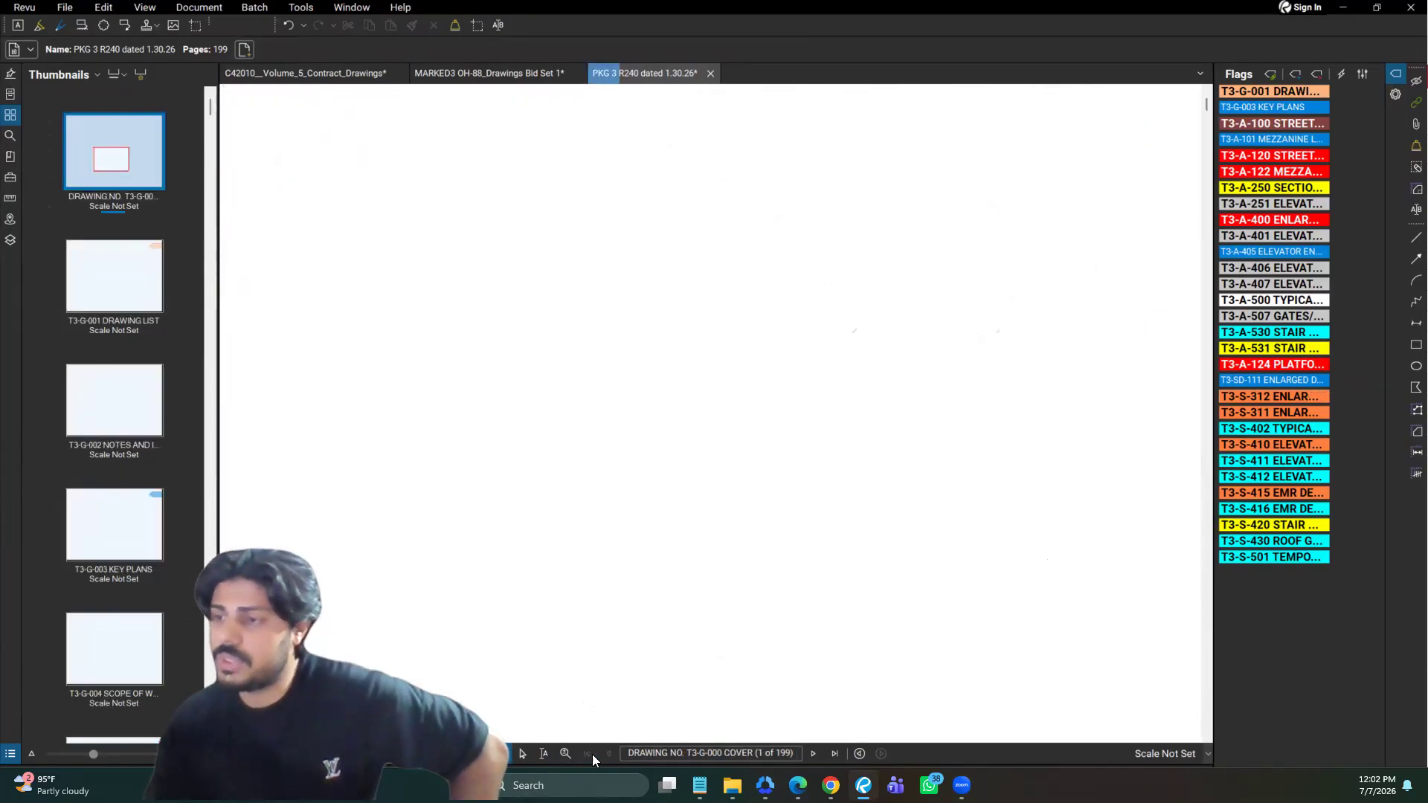
Return to the column plan's previous view, step to the T3-S-311 page, and come back to T3-S-312
click(863, 755)
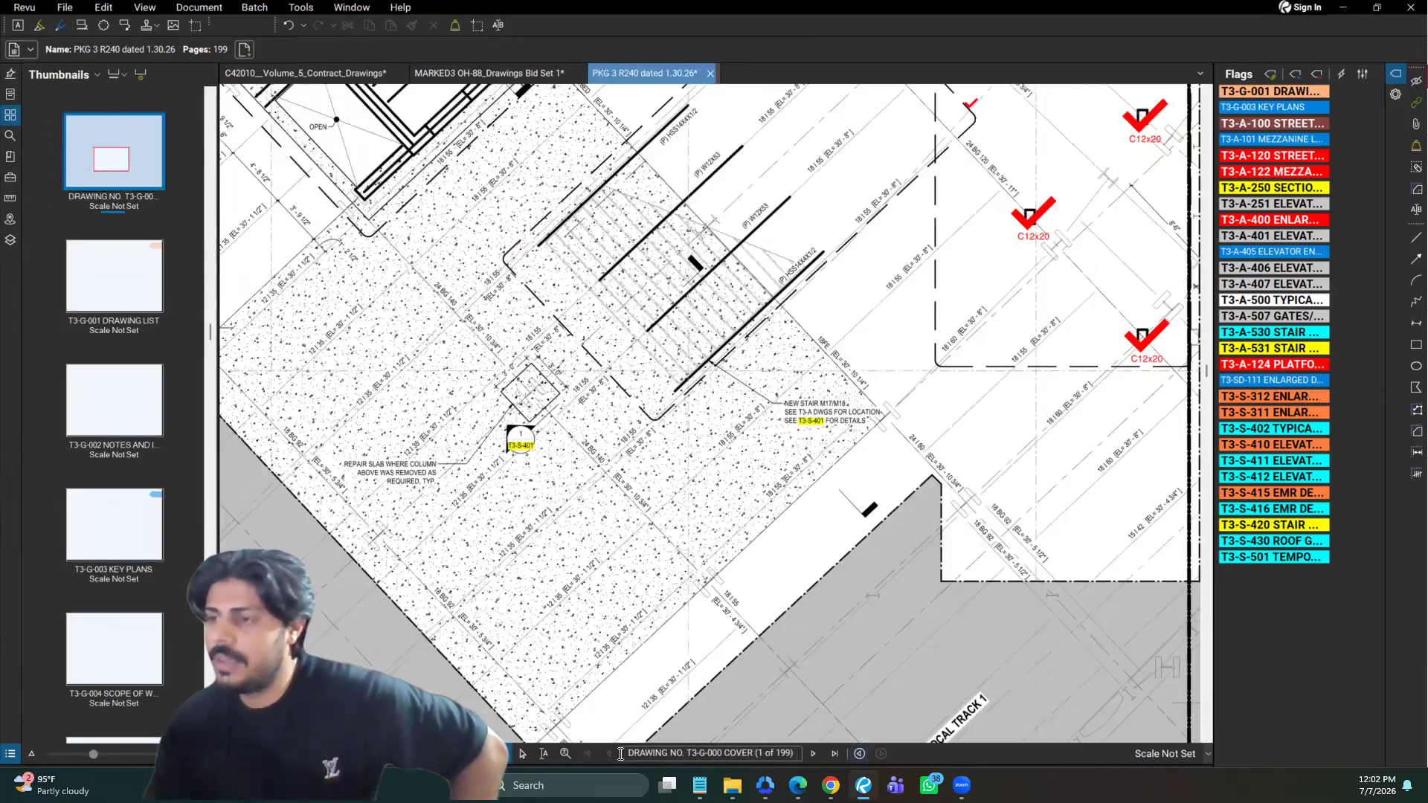
click(613, 754)
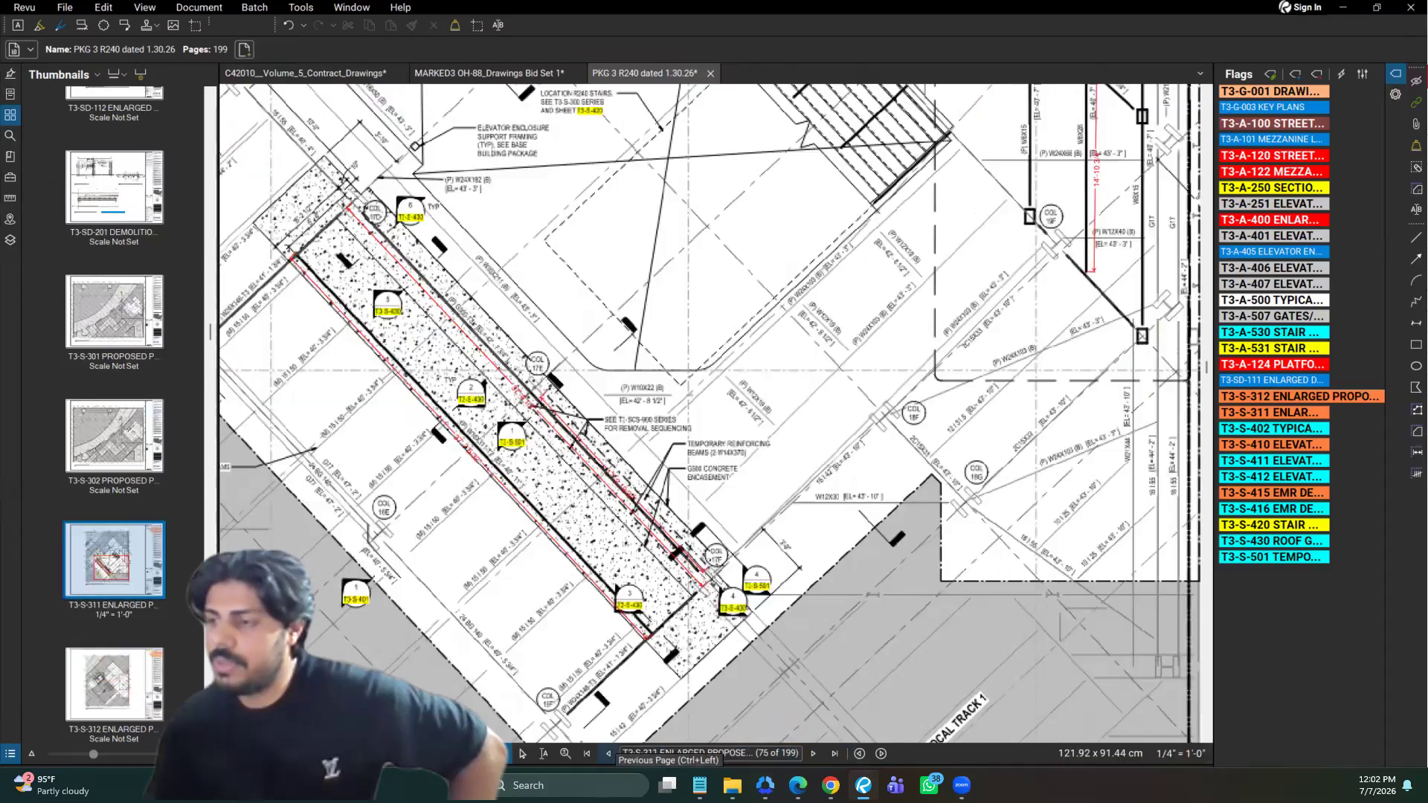
click(812, 754)
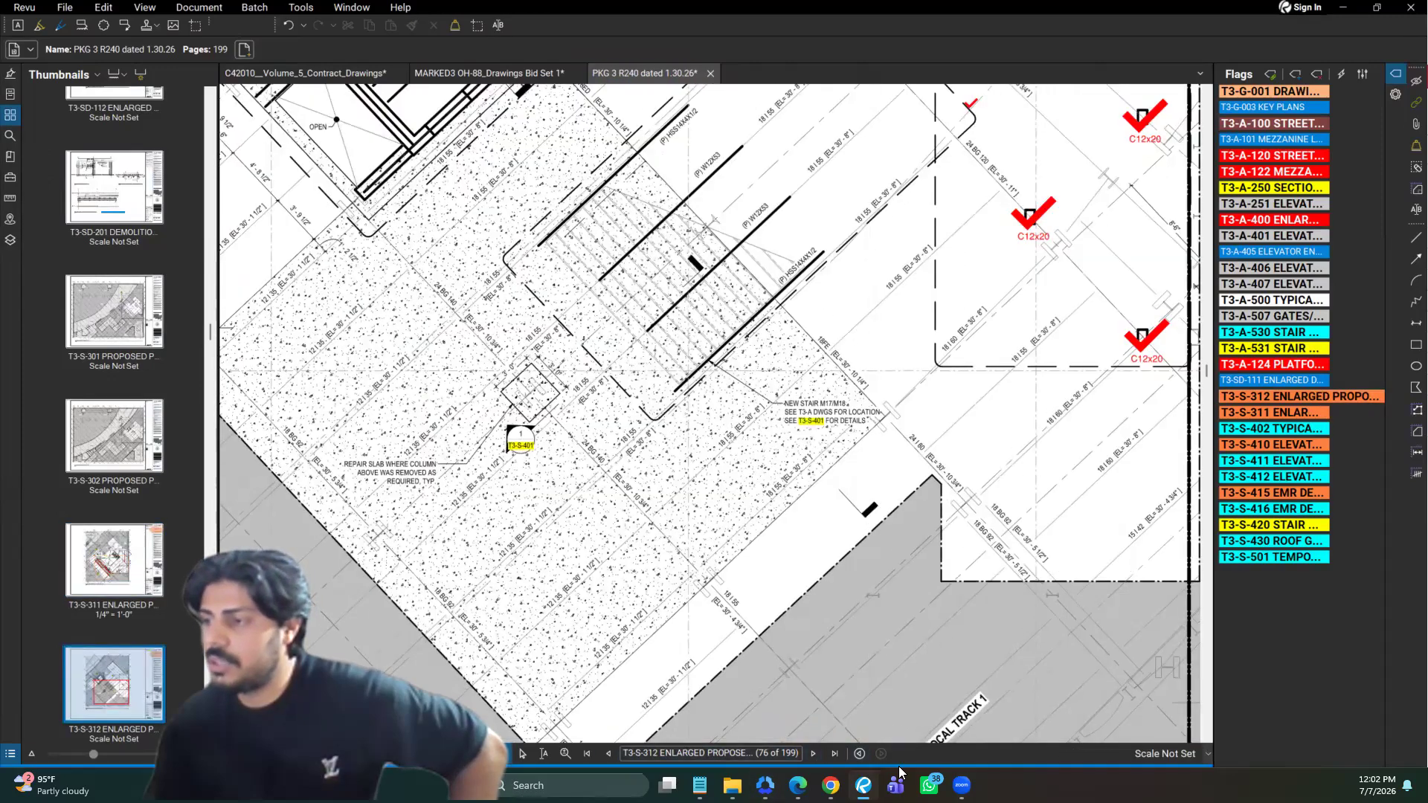
Follow the T3-S-401 hyperlink beside the slab repair note to the proposed sections page and browse the preceding page thumbnails
click(522, 446)
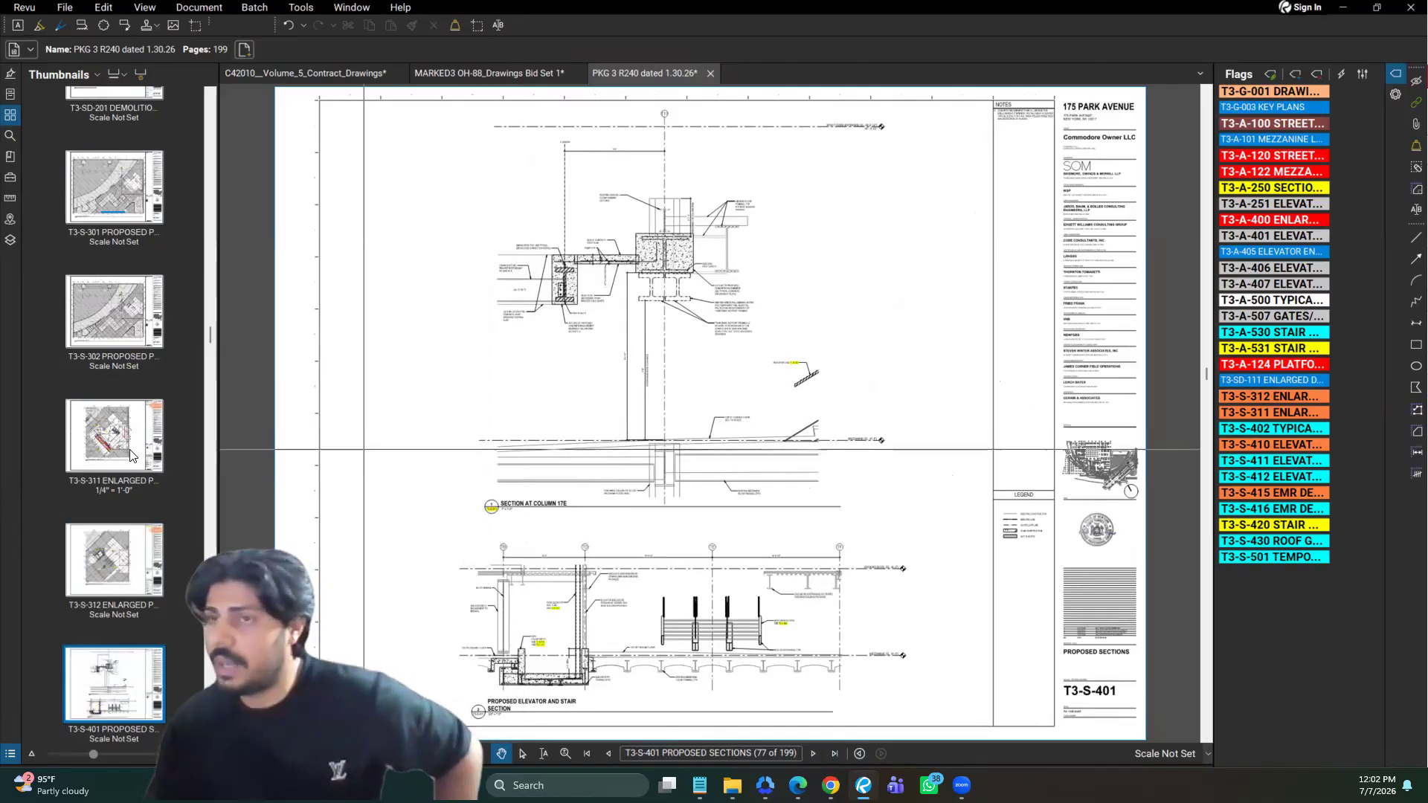
scroll(119, 461, up, 10)
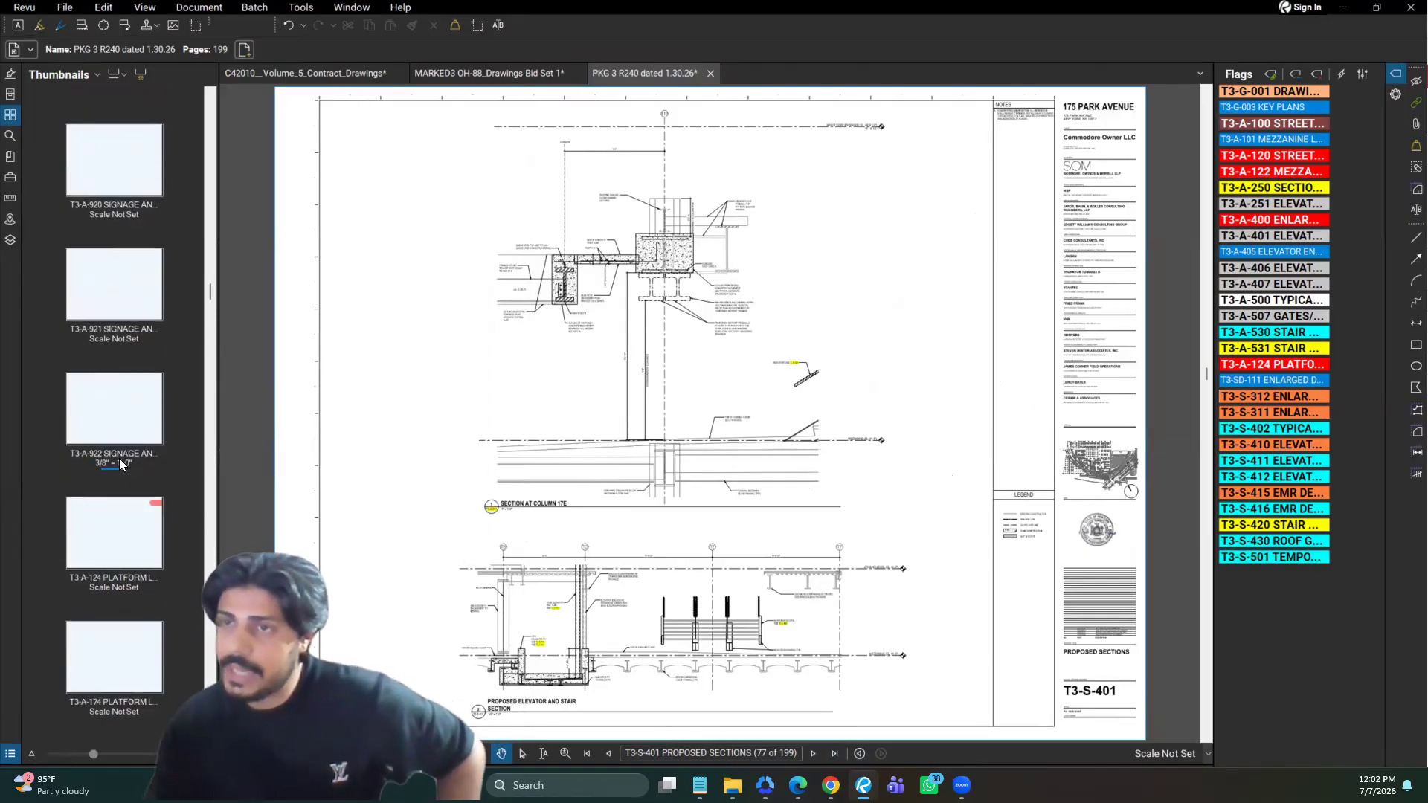
scroll(120, 464, up, 5)
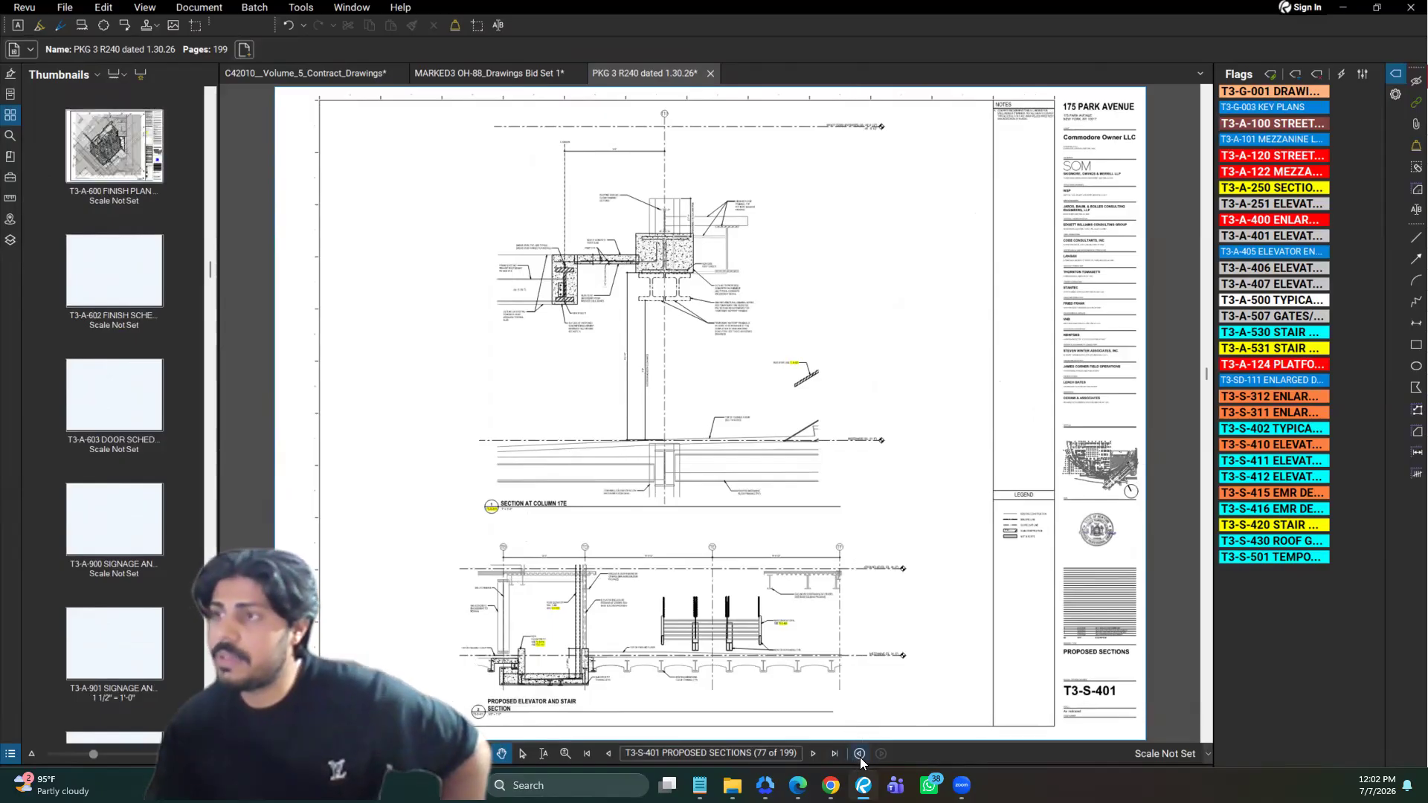
Step backward through the previous views from the proposed sections page, and step forward again to the T3-S-311 plan
click(860, 756)
click(859, 753)
click(859, 754)
click(860, 753)
click(859, 756)
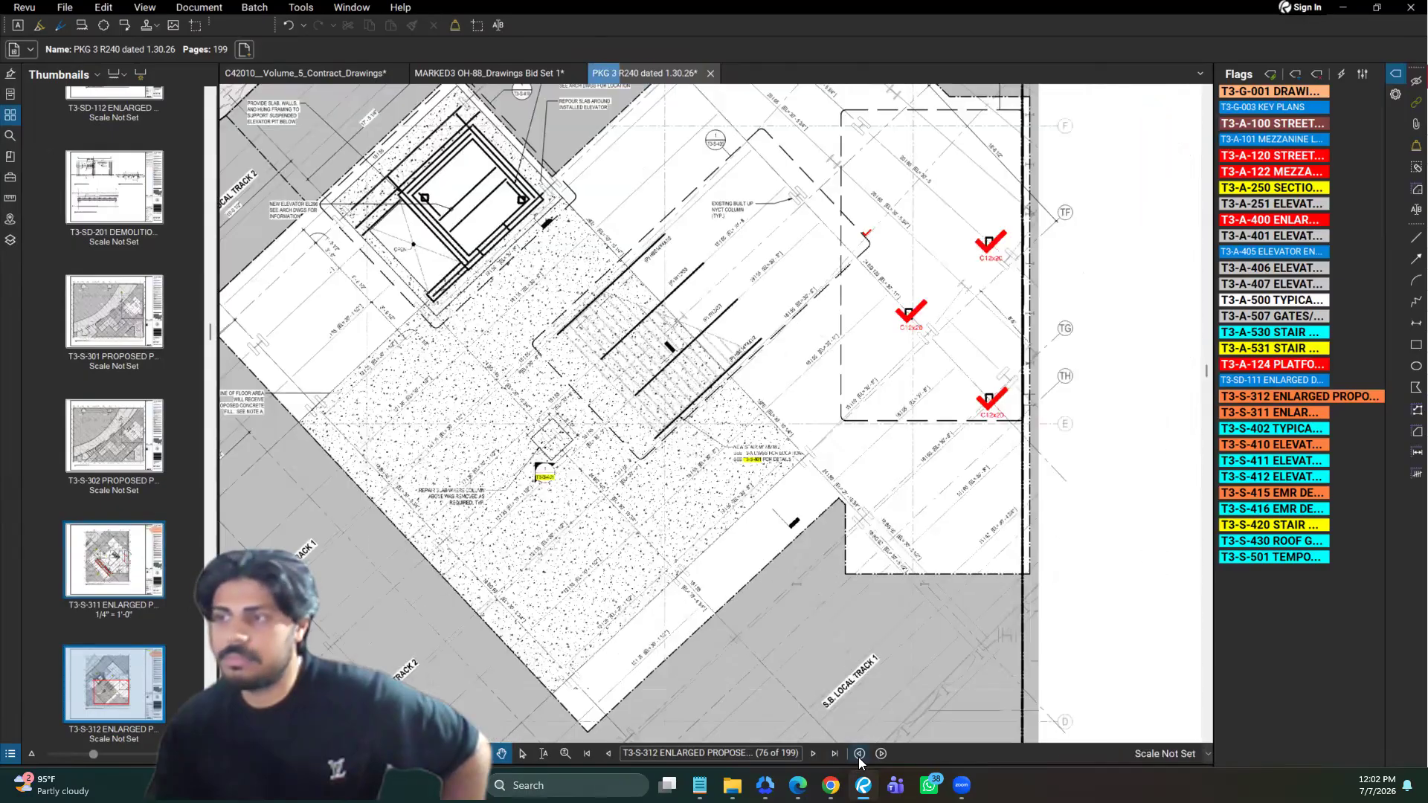
click(879, 754)
click(880, 755)
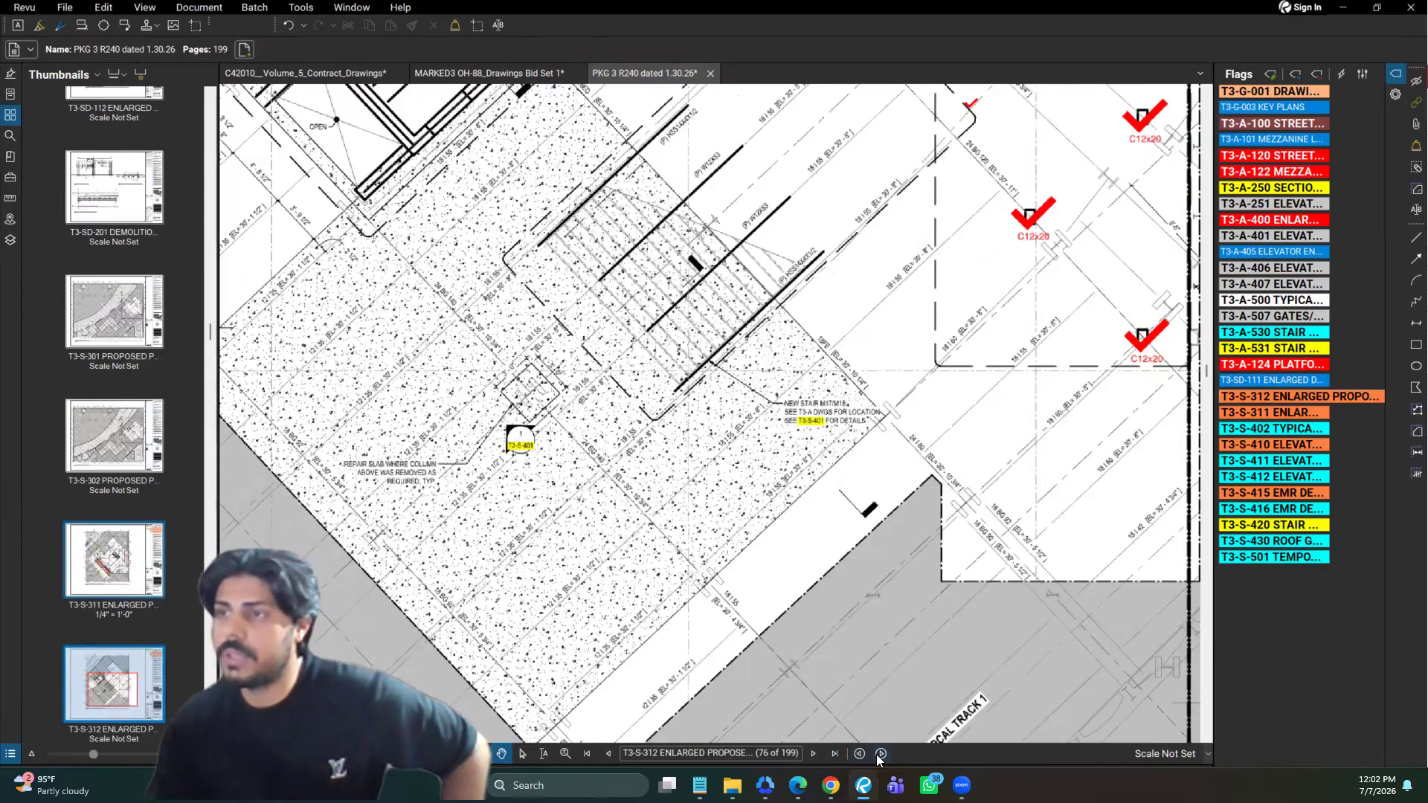
click(880, 754)
Follow the T3-S-401 section callout on the T3-S-311 plan, show the sections page in a vertical split view, and close the split
scroll(376, 632, up, 5)
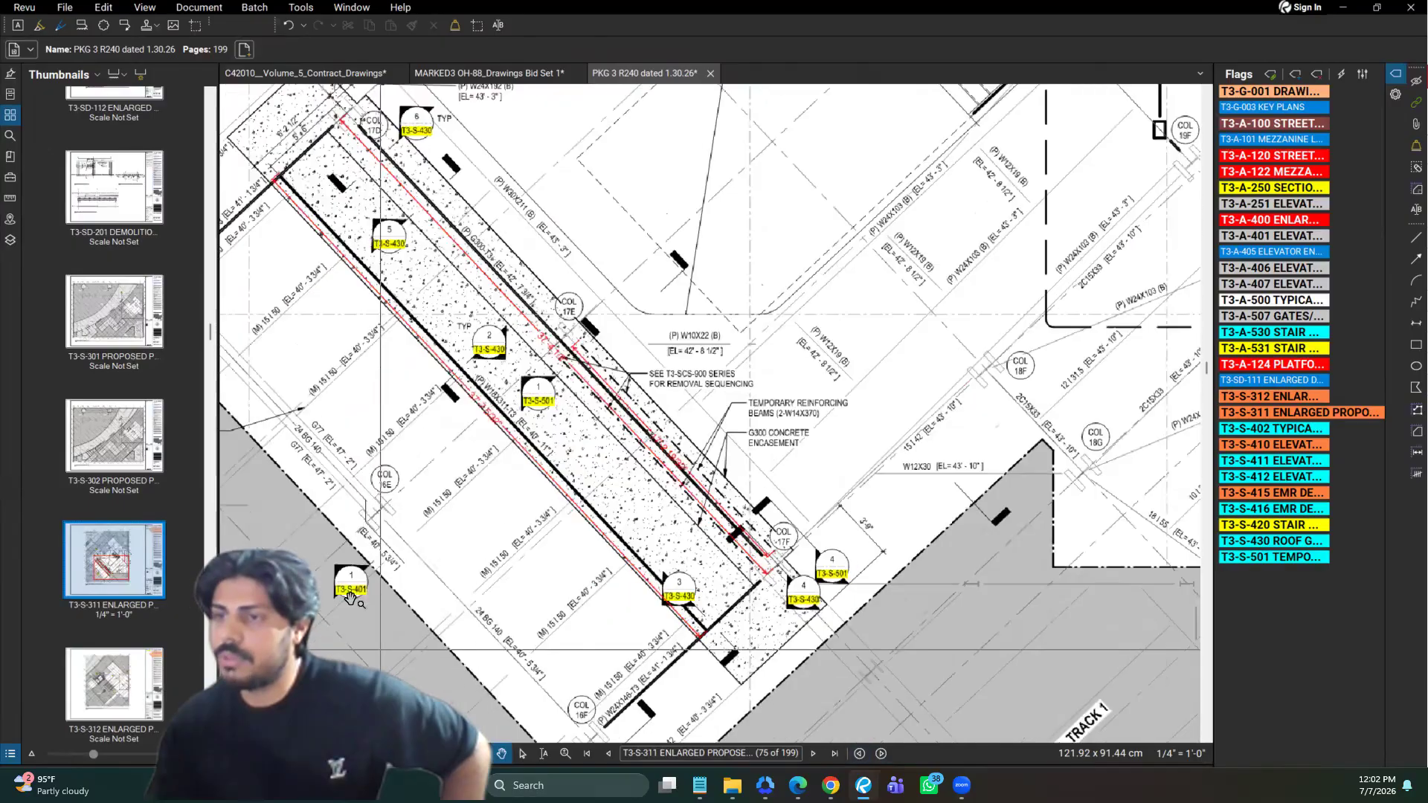
click(339, 557)
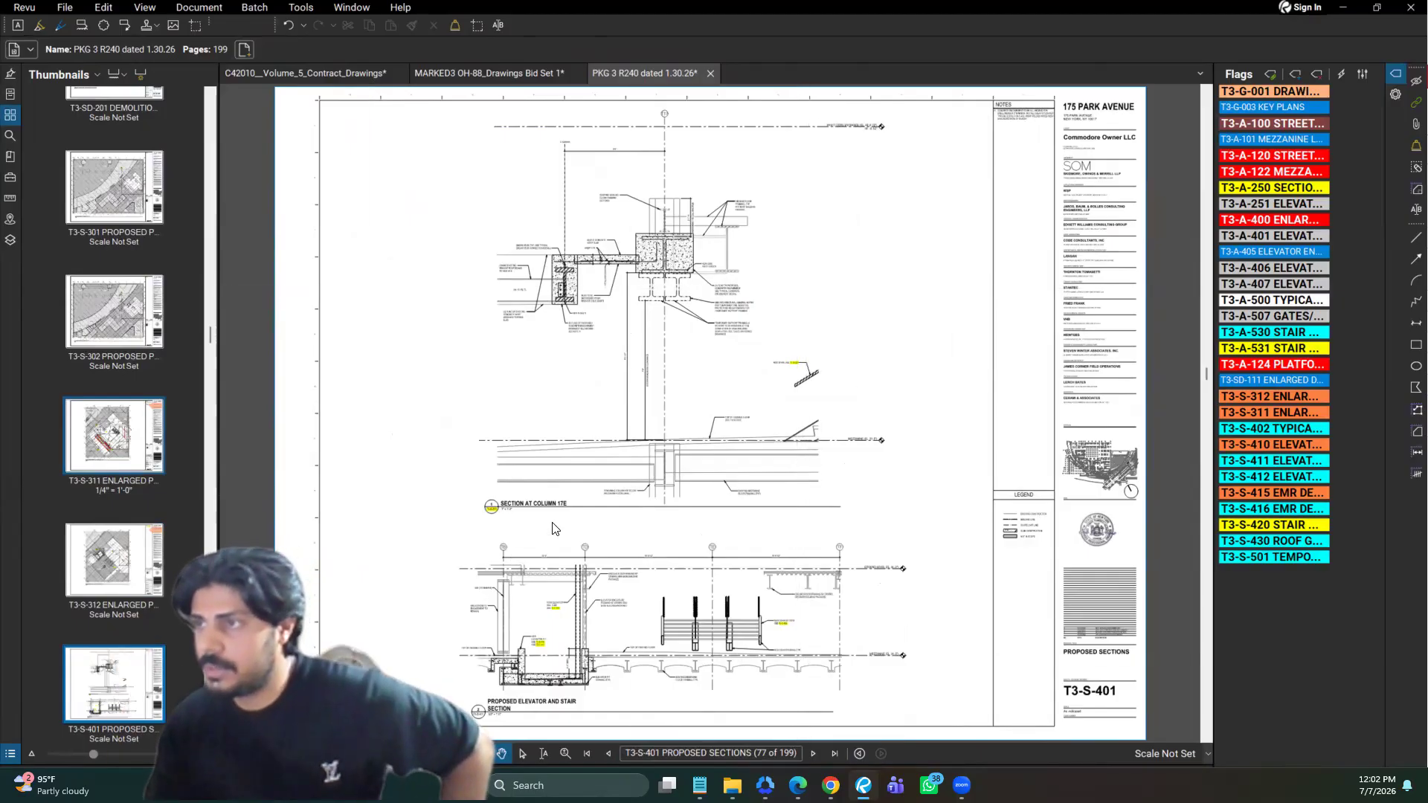
key(ctrl+2)
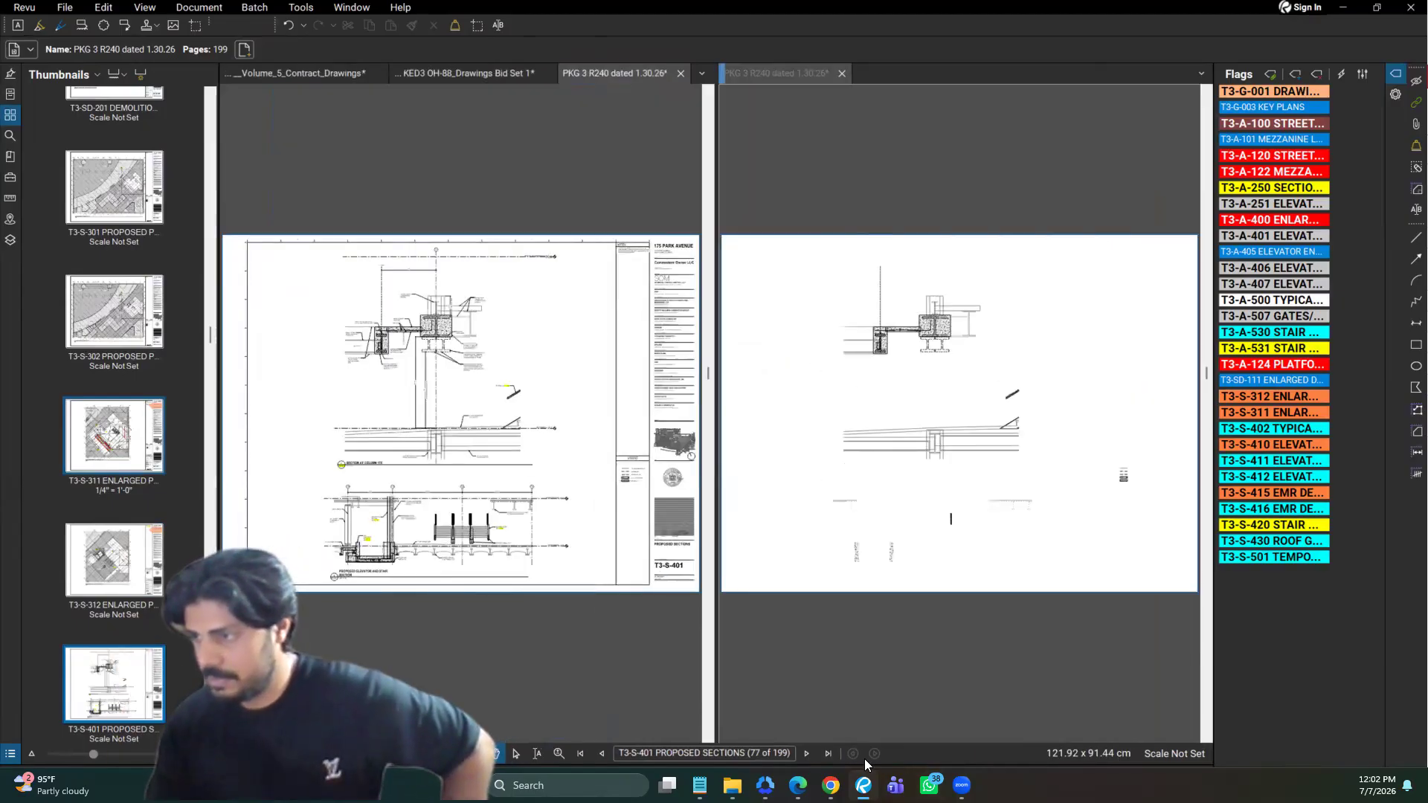
click(868, 584)
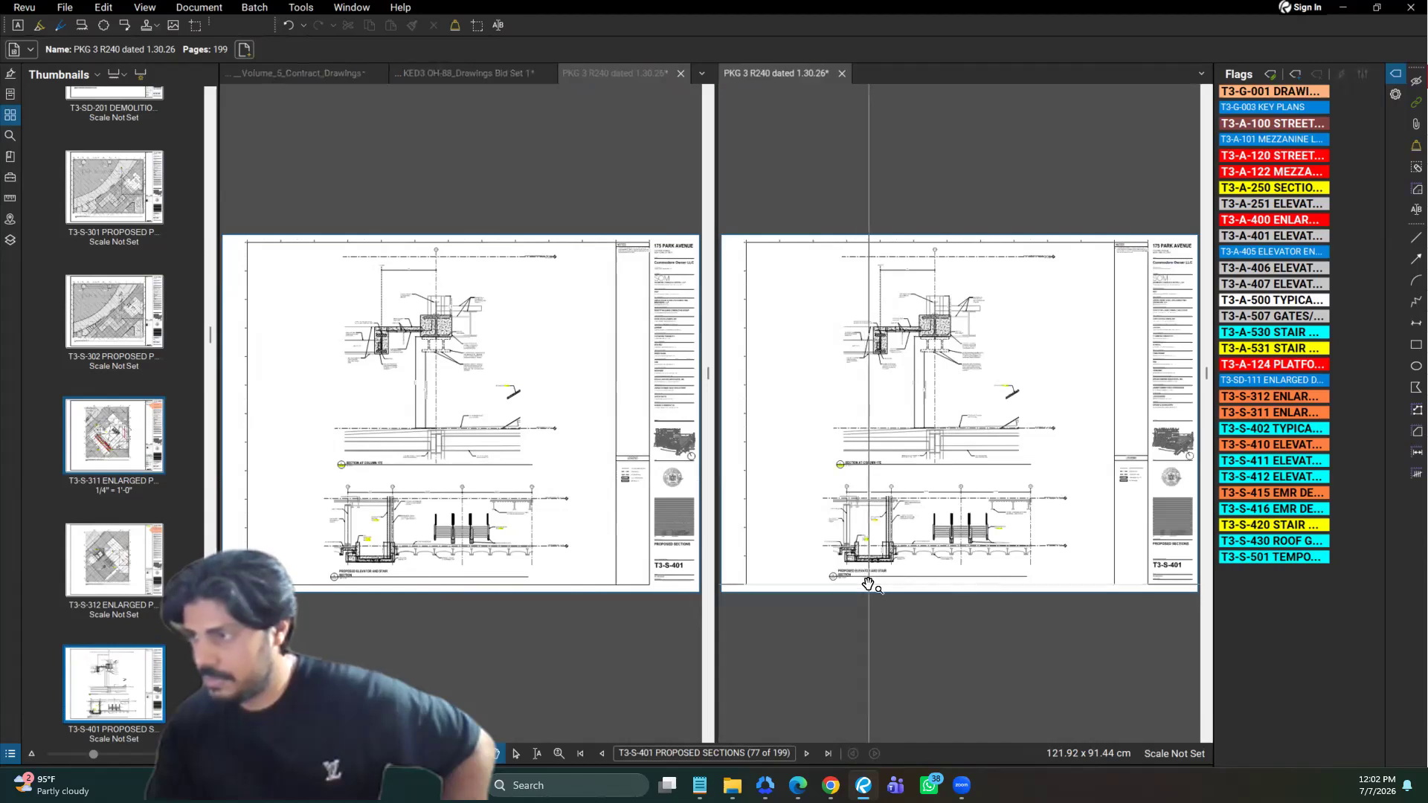
click(841, 75)
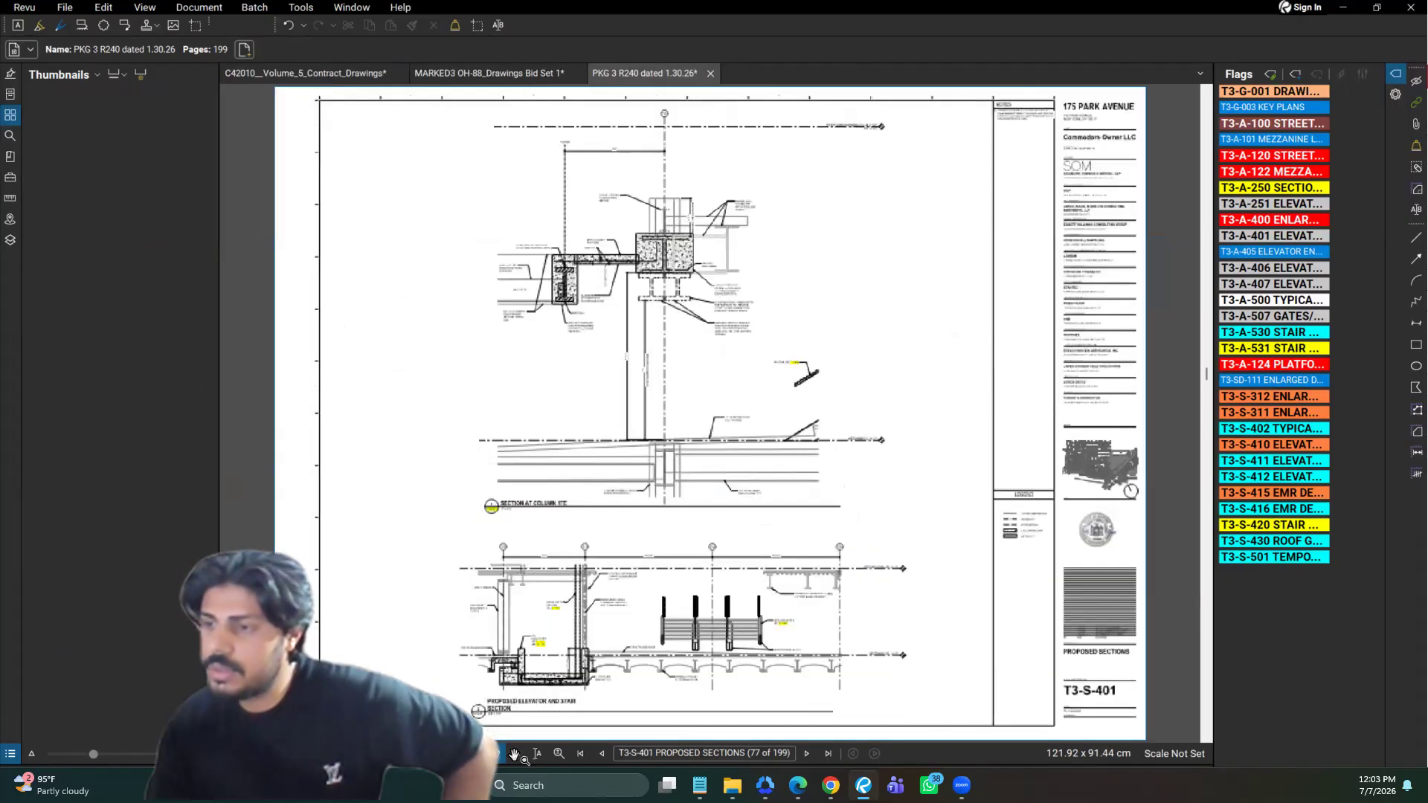
Follow the Section at Column 17E callout back to plan T3-S-311 and show the plan side by side with T3-S-401 in a split view
click(490, 510)
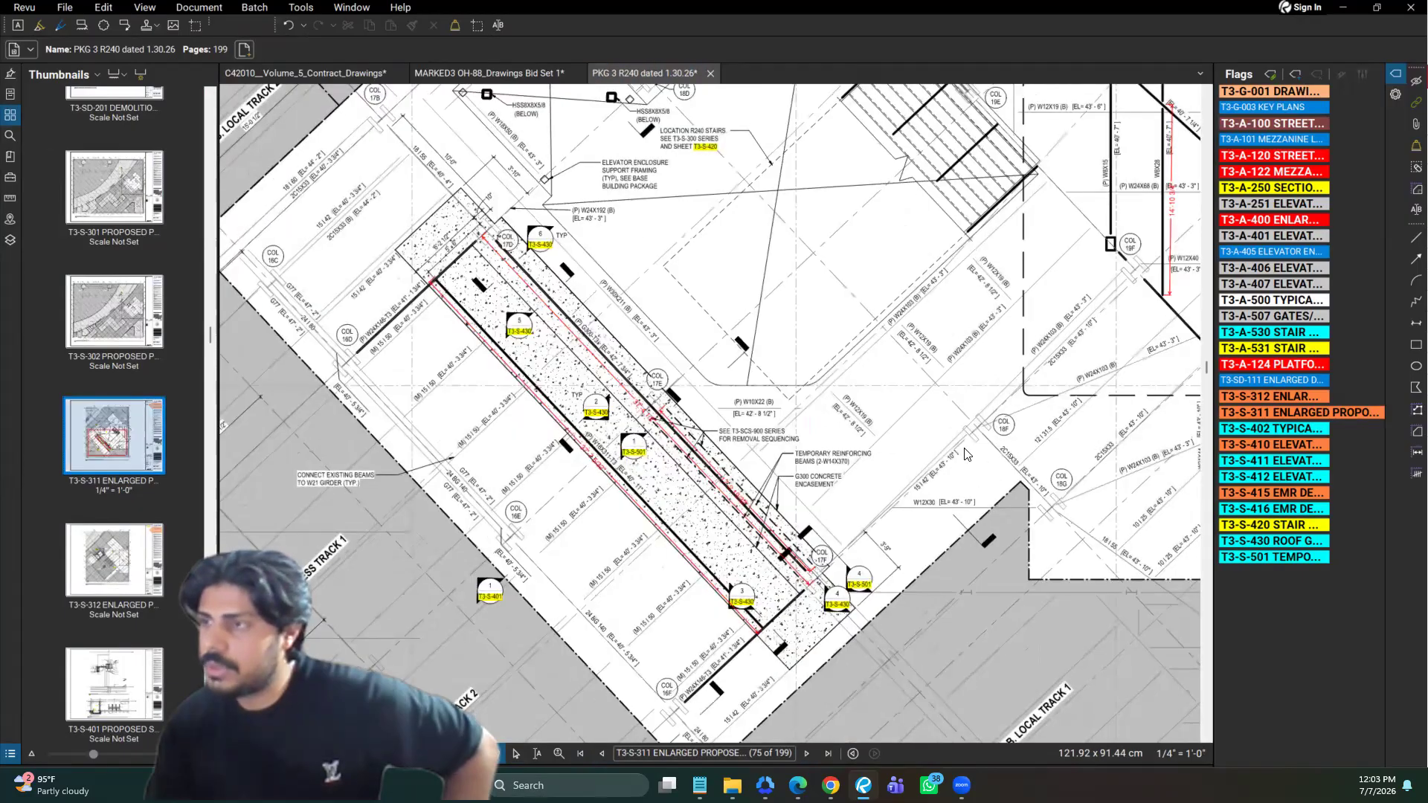
key(ctrl+2)
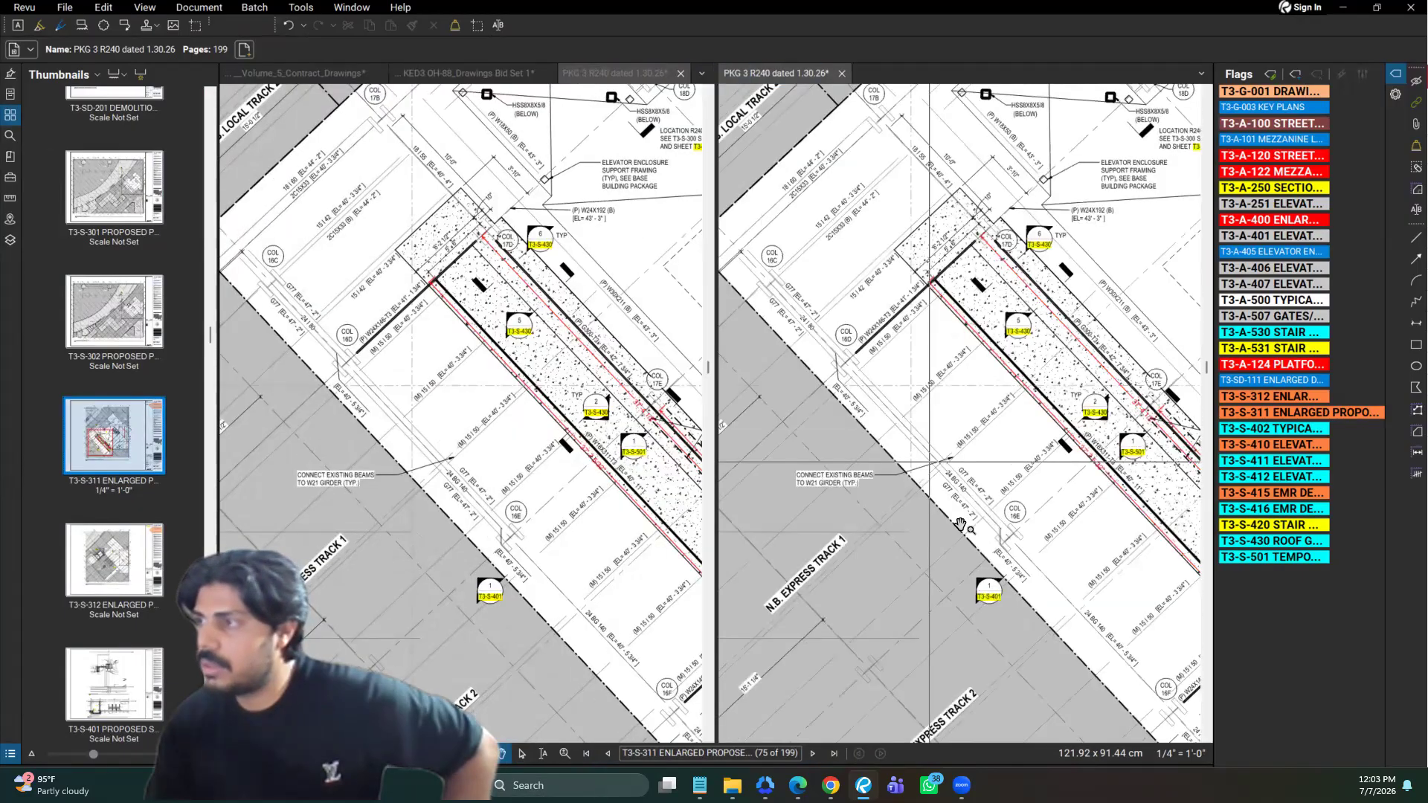
scroll(961, 525, down, 3)
click(962, 537)
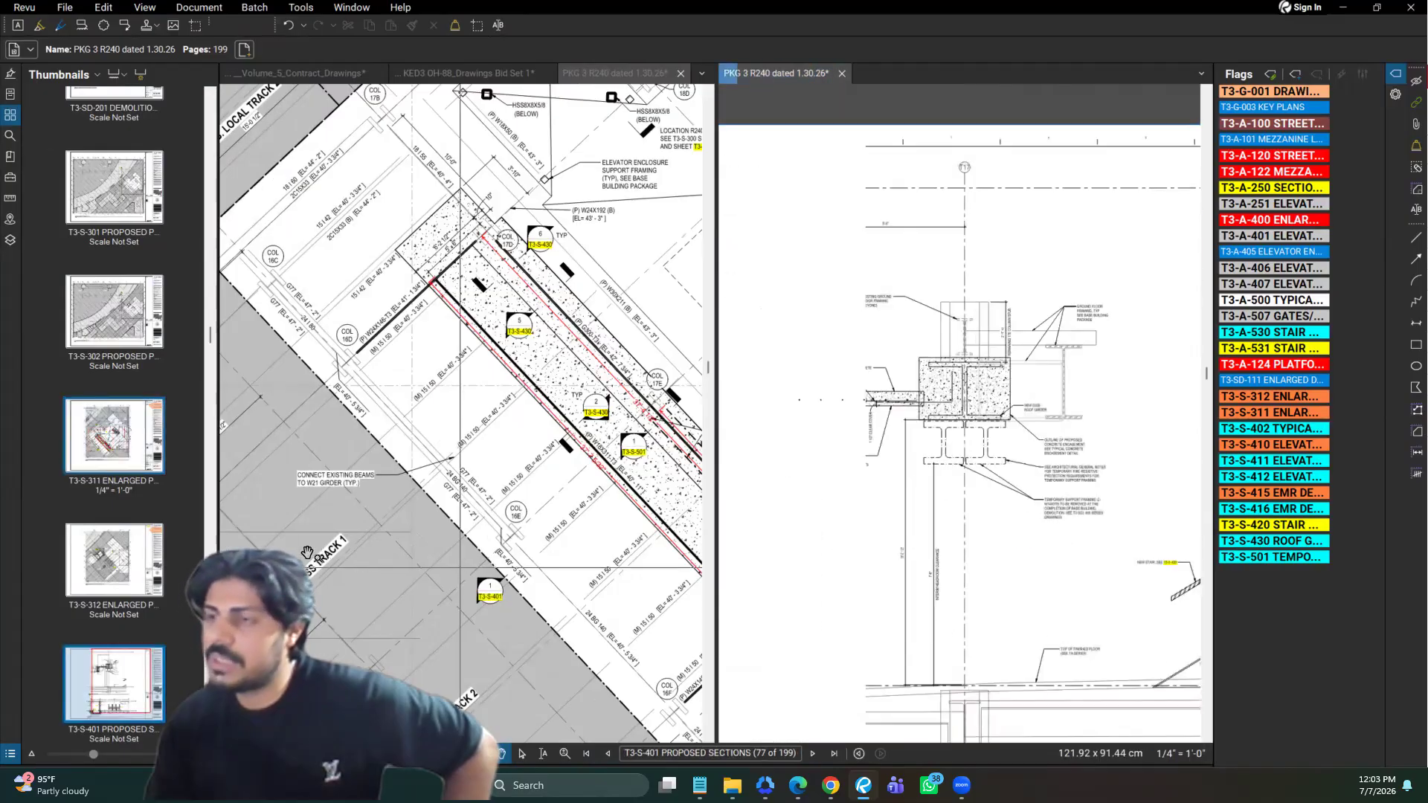
drag(460, 567, 307, 554)
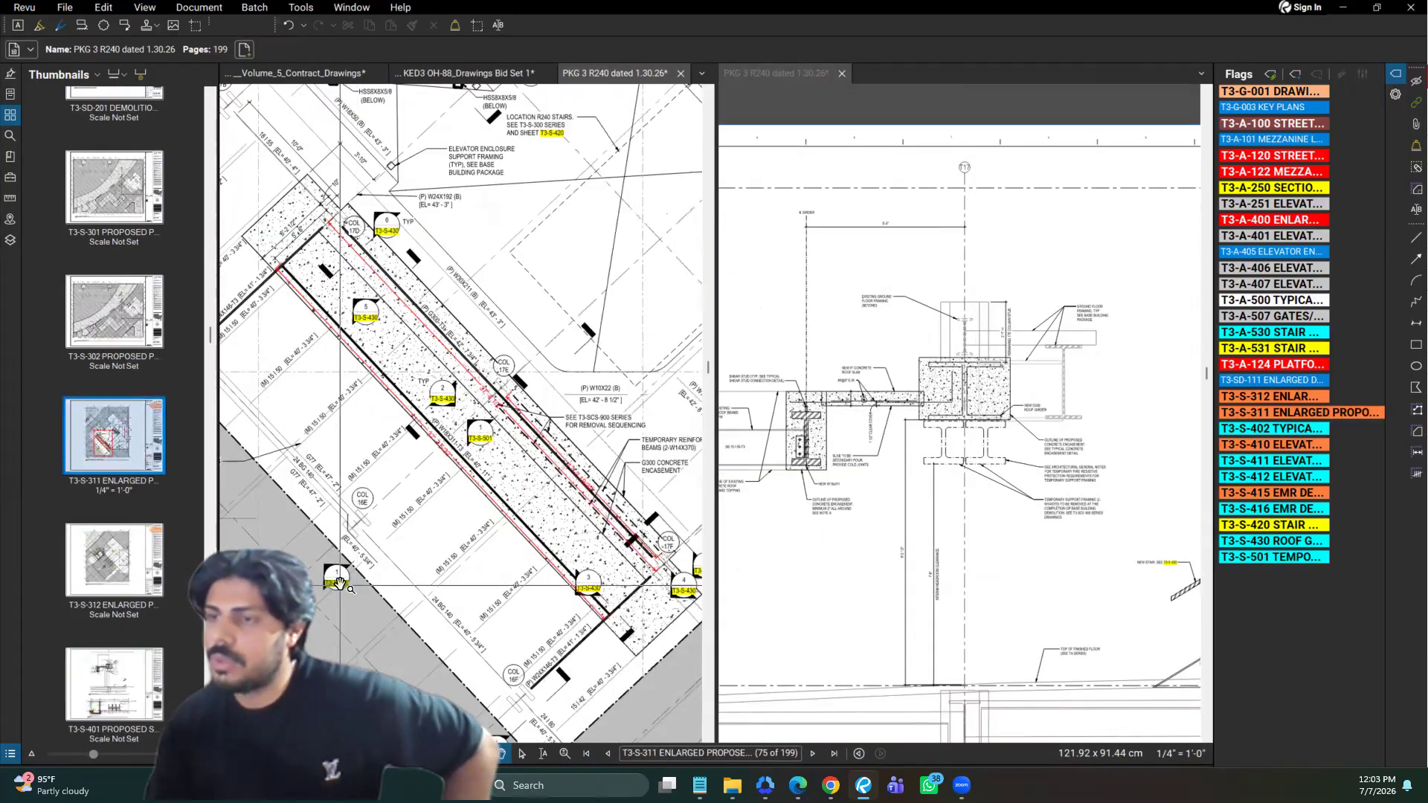
Close the split view, follow the T3-S-501 callout near column 17F, and return to plan T3-S-311
click(854, 756)
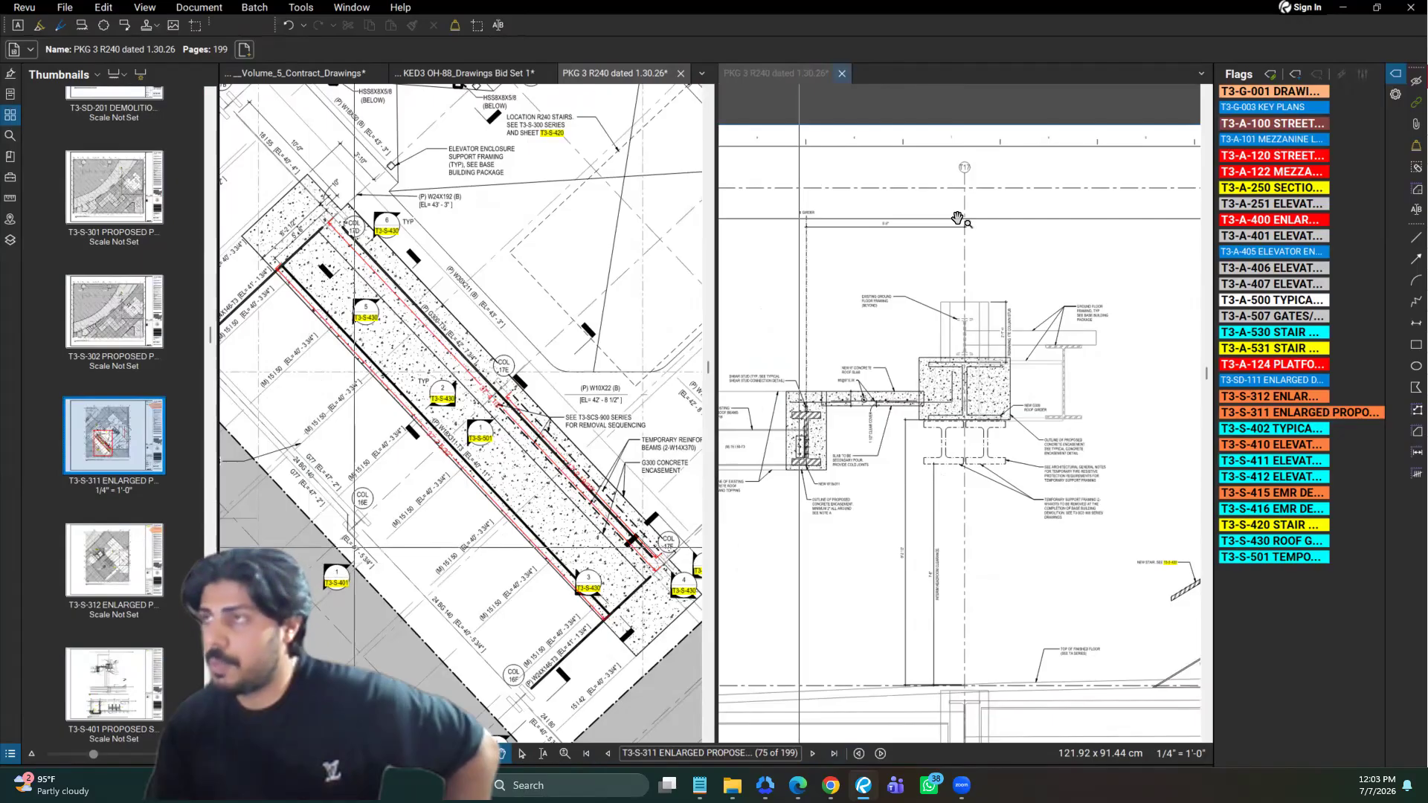
click(842, 73)
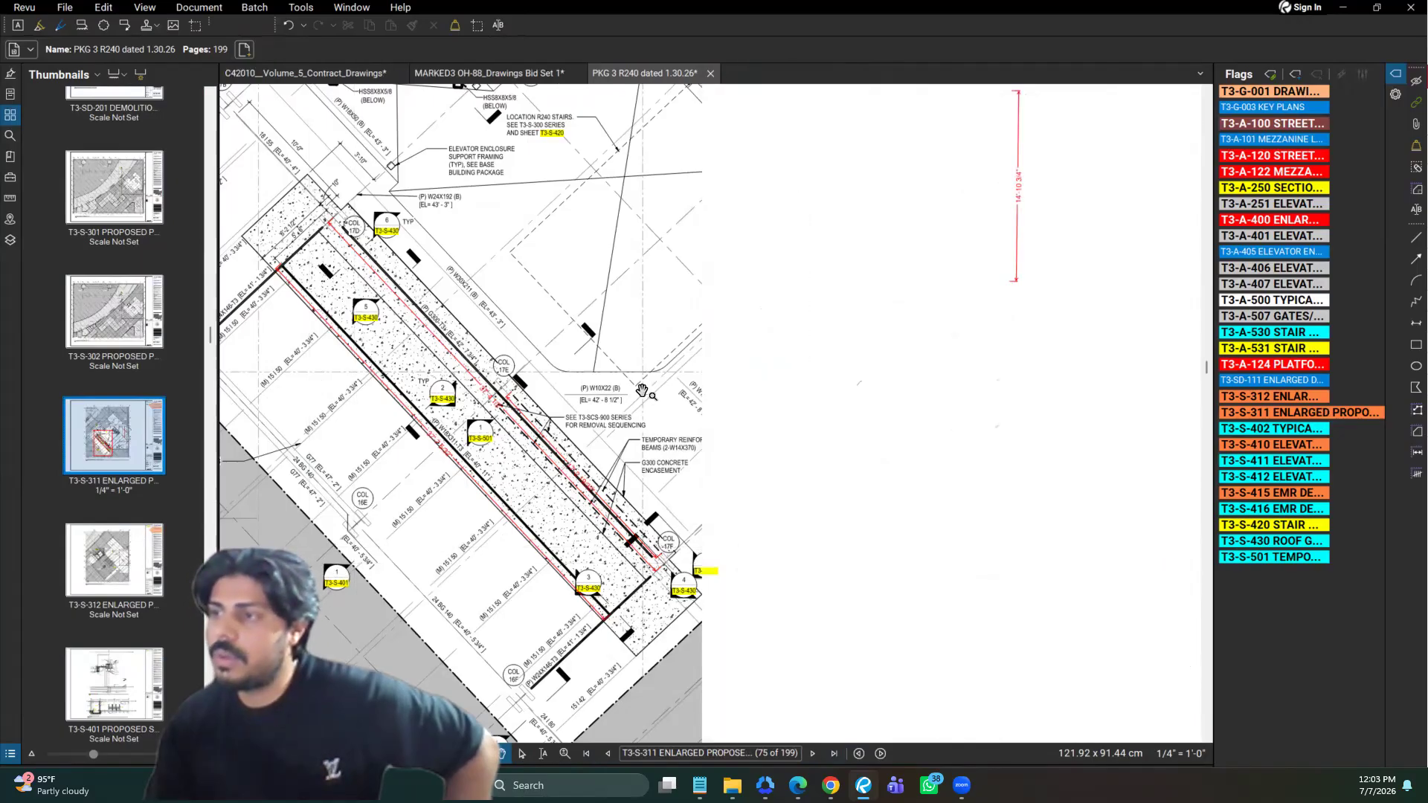
scroll(711, 401, down, 1)
drag(693, 549, 761, 558)
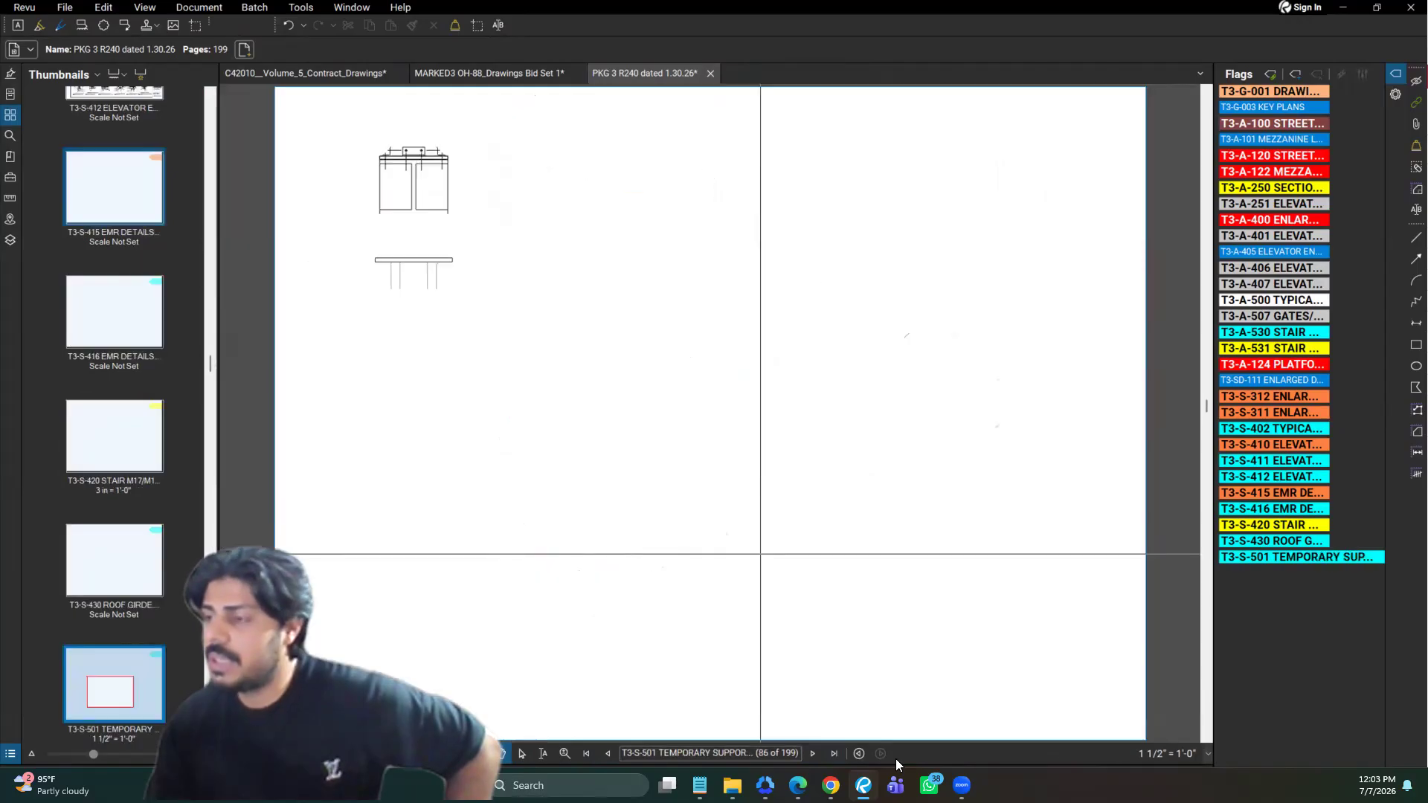
key(alt+Left)
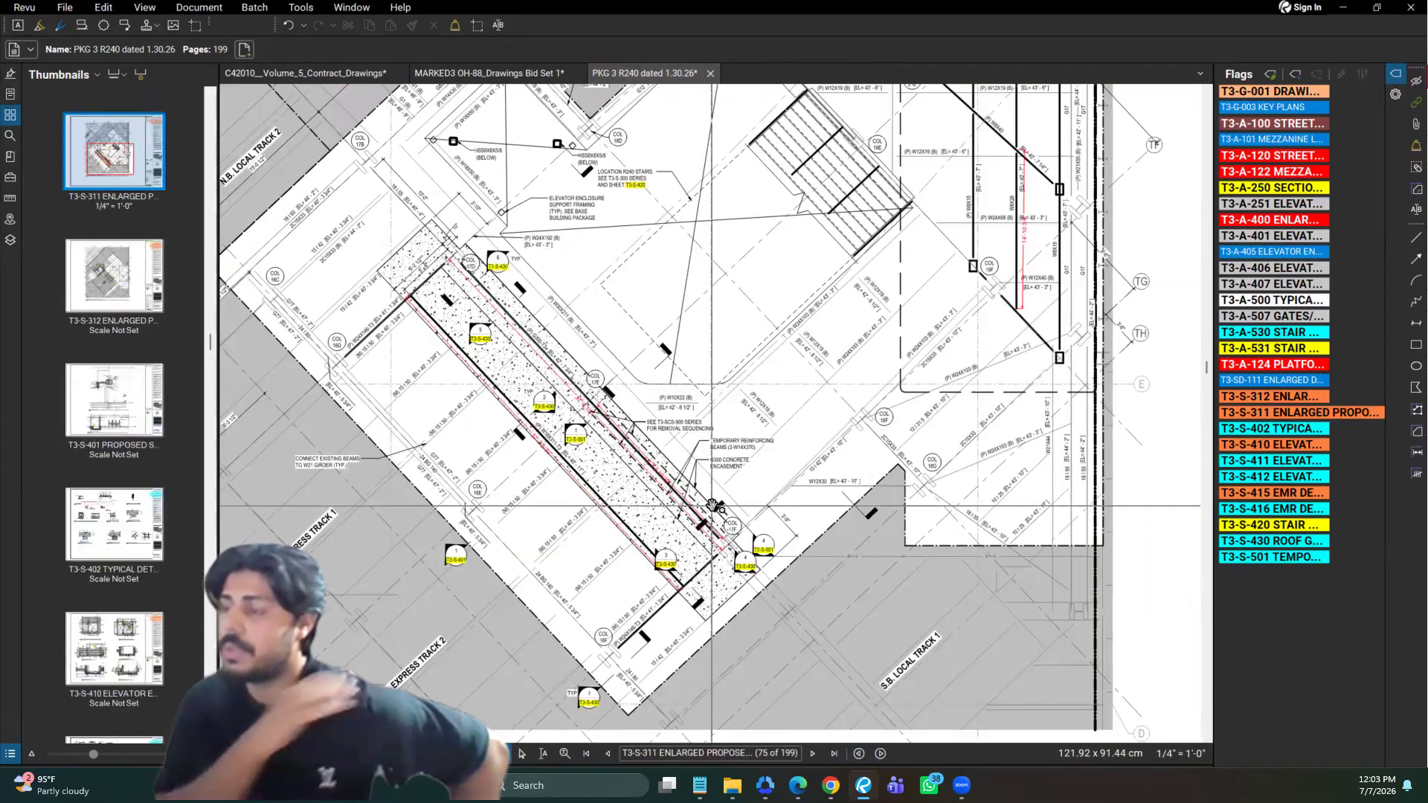
Find the T3-S-501 temporary support page among the thumbnails, open it, and return to the T3-S-311 plan
scroll(727, 513, up, 5)
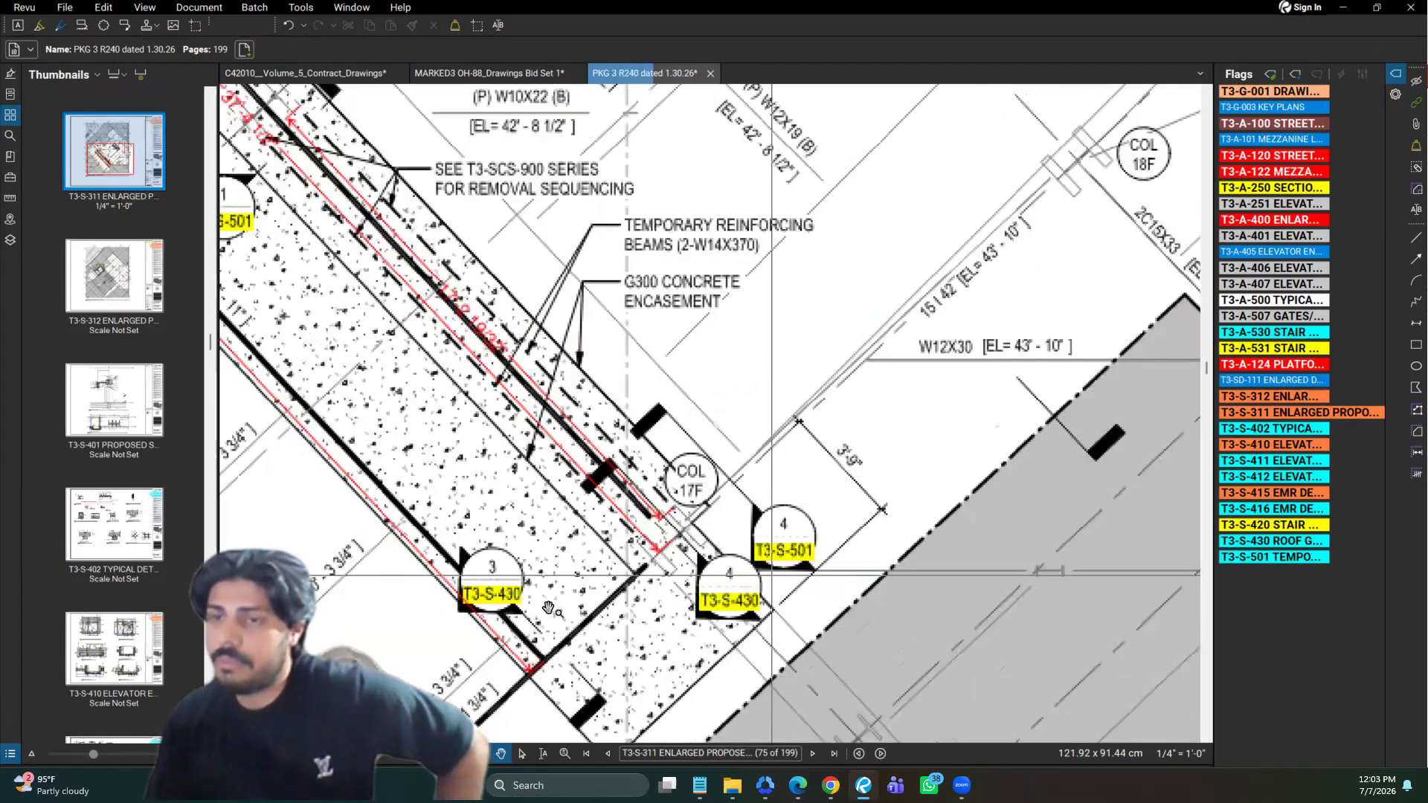
scroll(126, 540, down, 5)
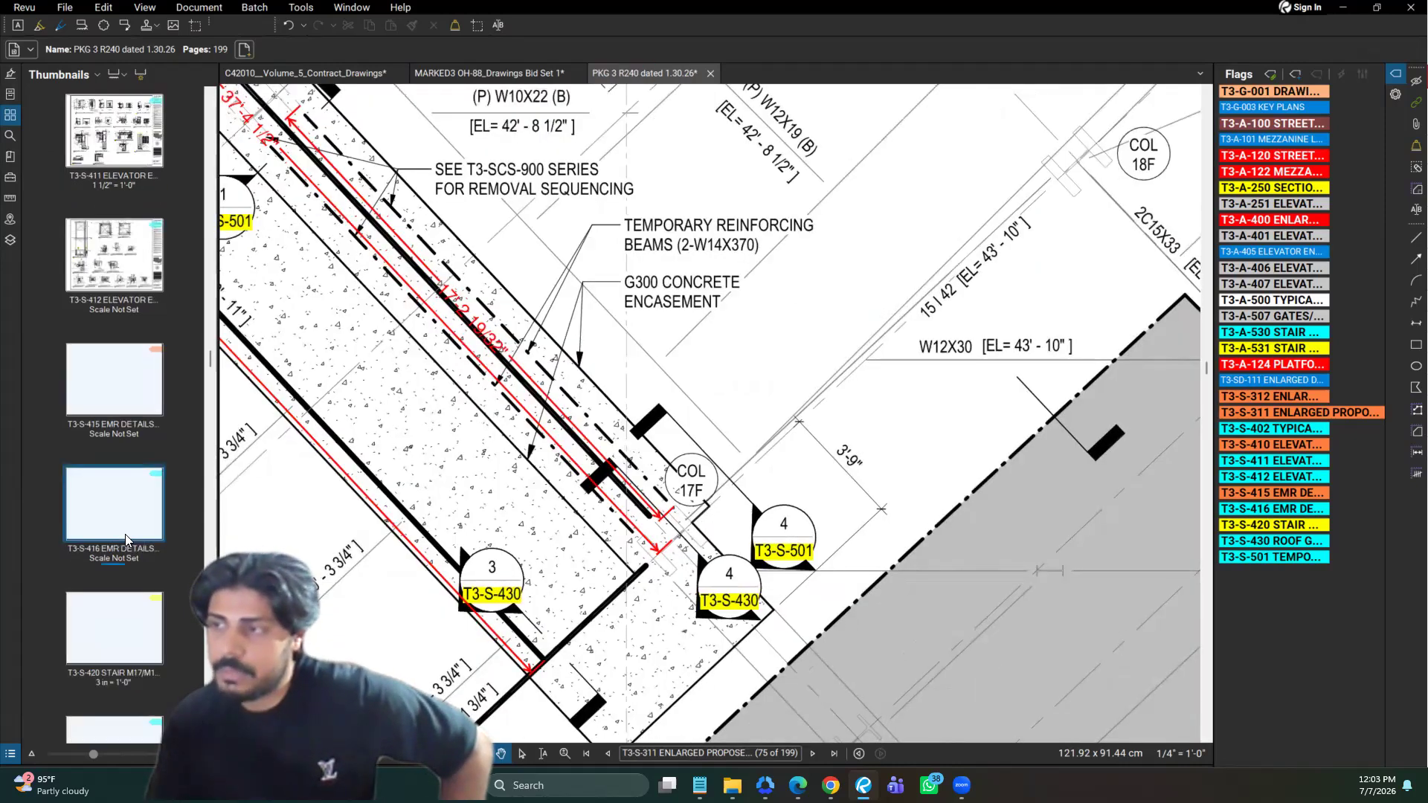
scroll(126, 541, down, 5)
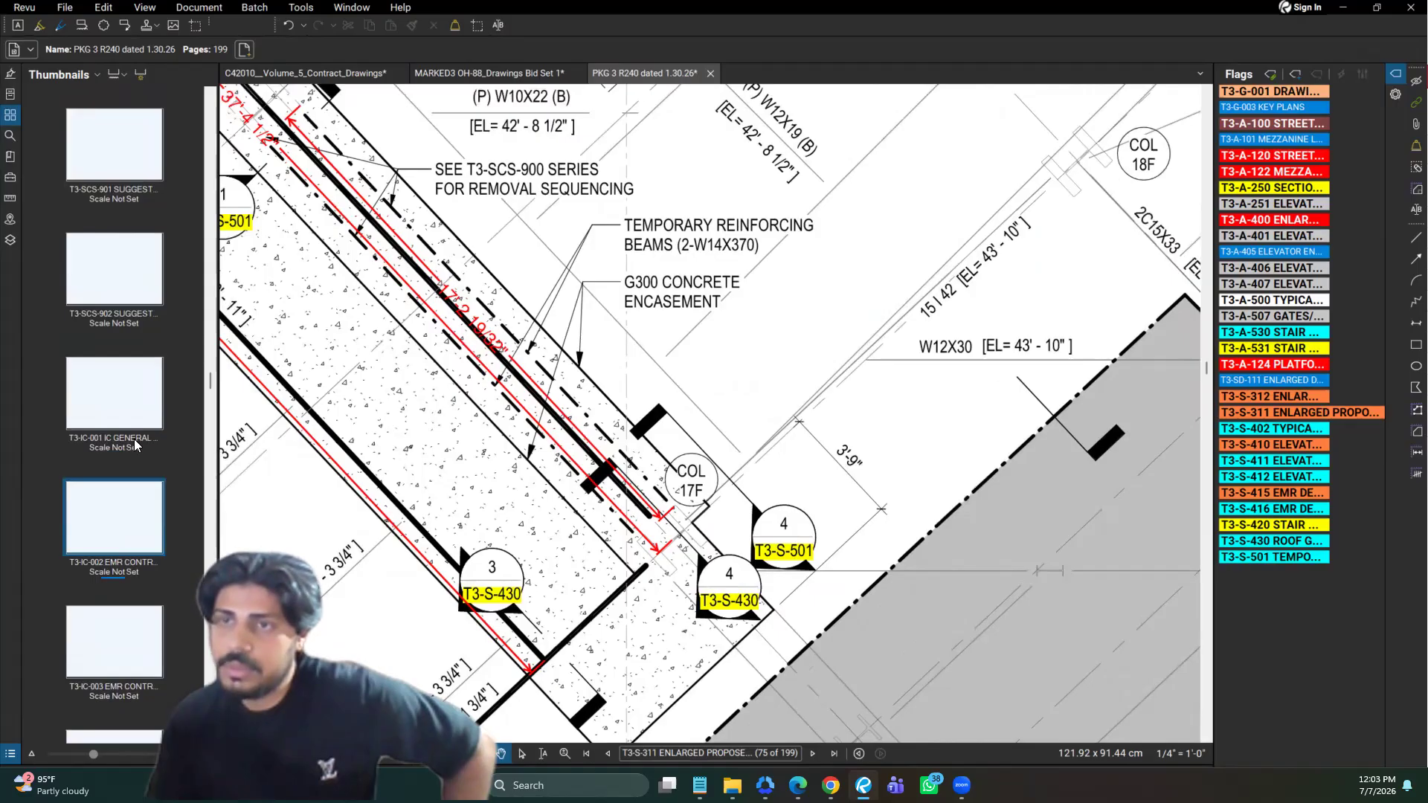
scroll(134, 440, up, 5)
scroll(145, 547, down, 2)
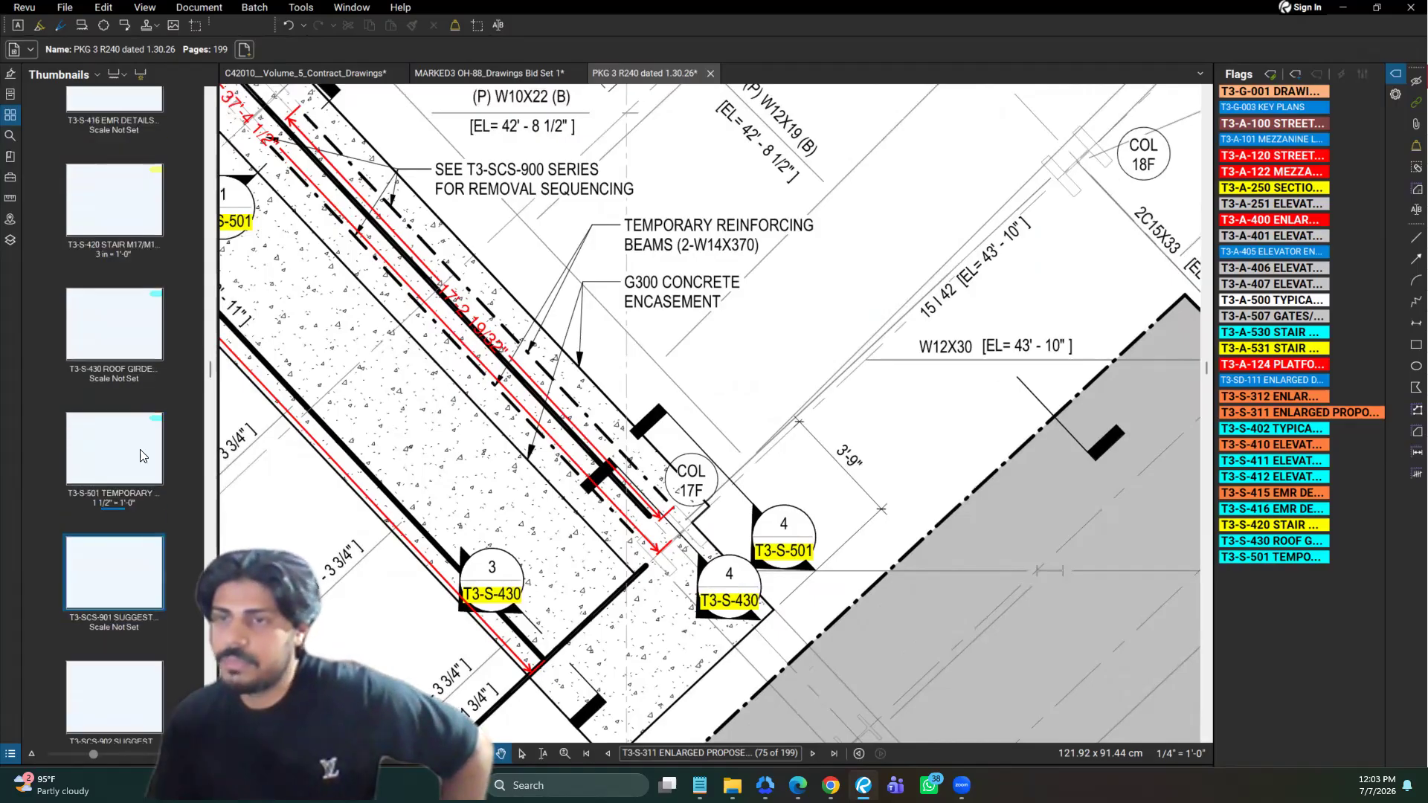
click(144, 456)
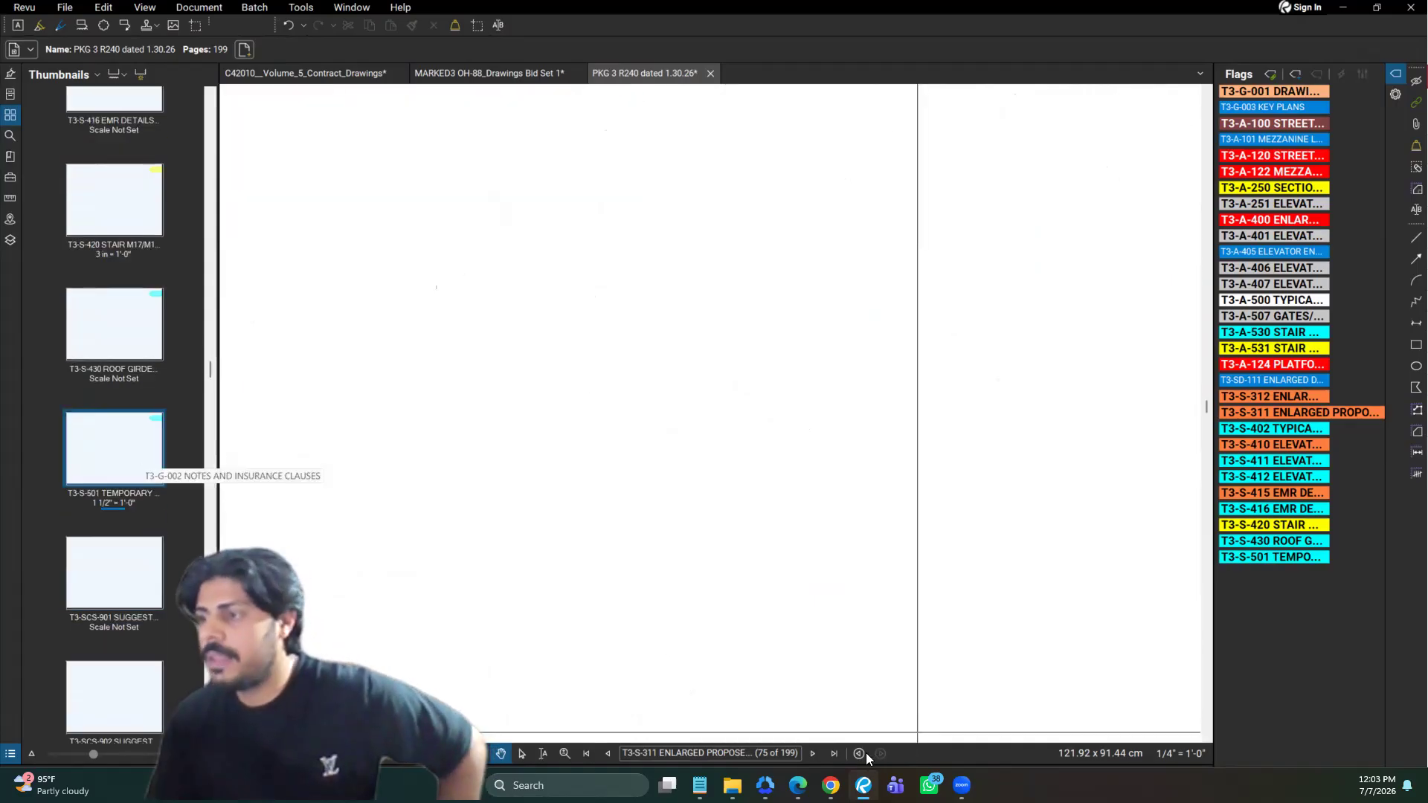
click(1275, 412)
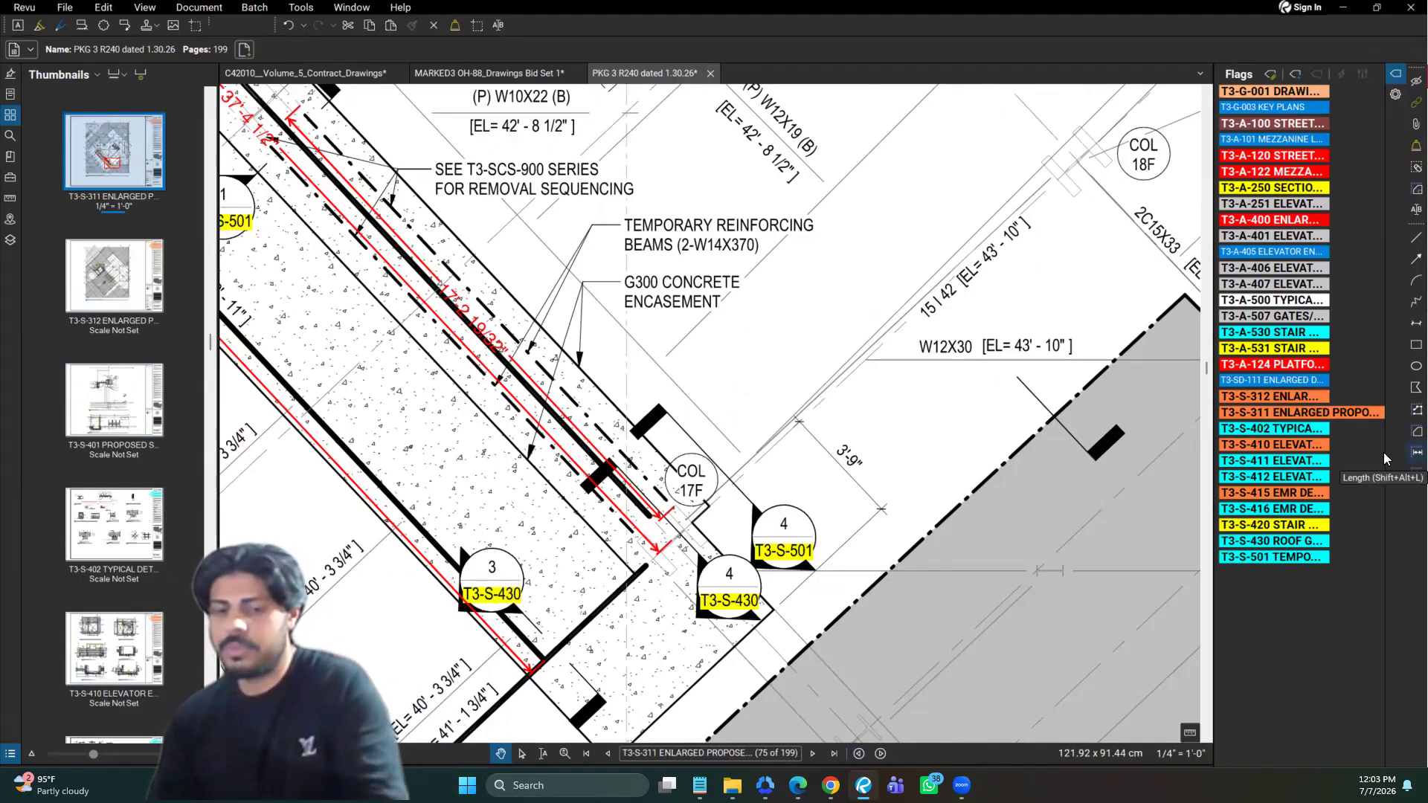
Measure the length of the W8X15 beam between the two columns beside the G17 girder with the Length tool
key(shift+alt+l)
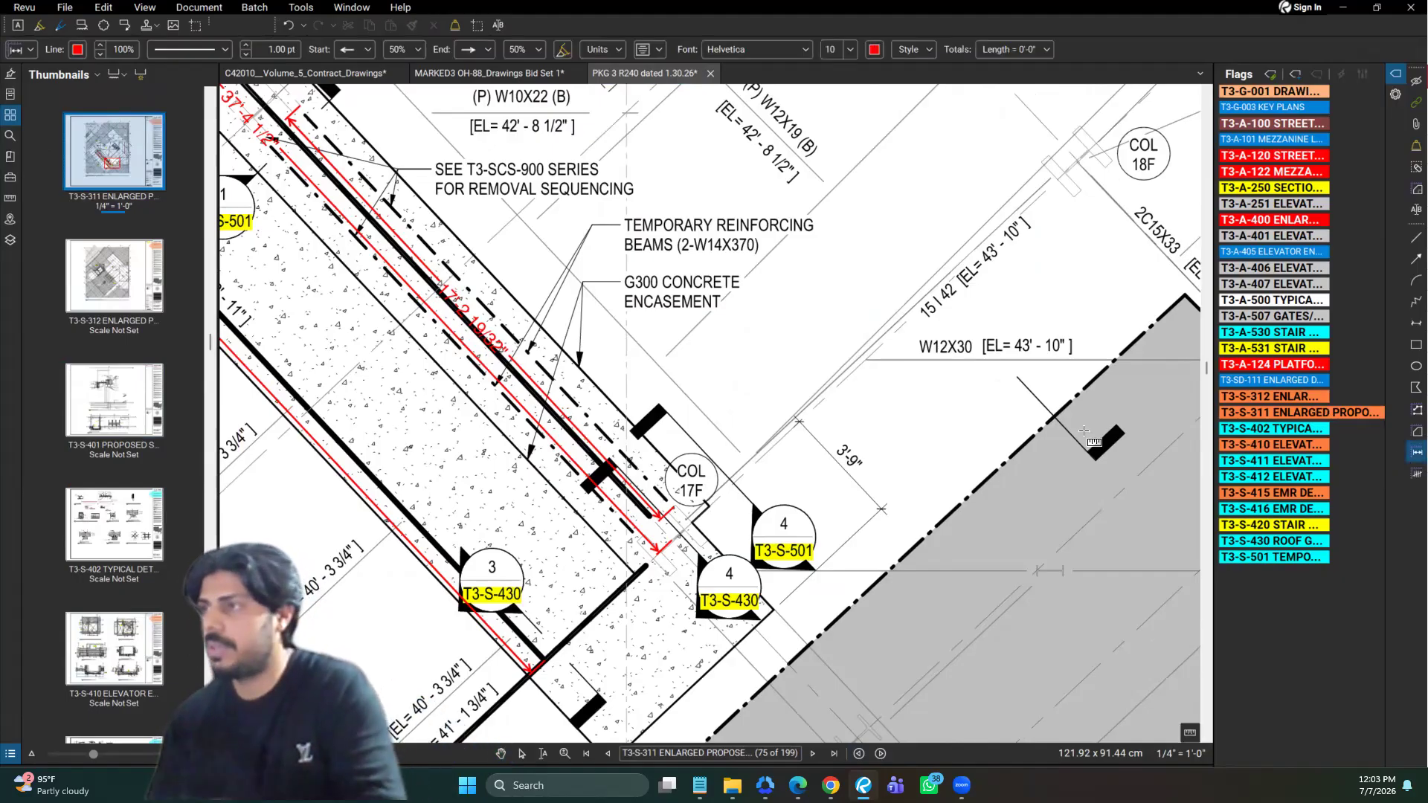
scroll(1109, 281, down, 3)
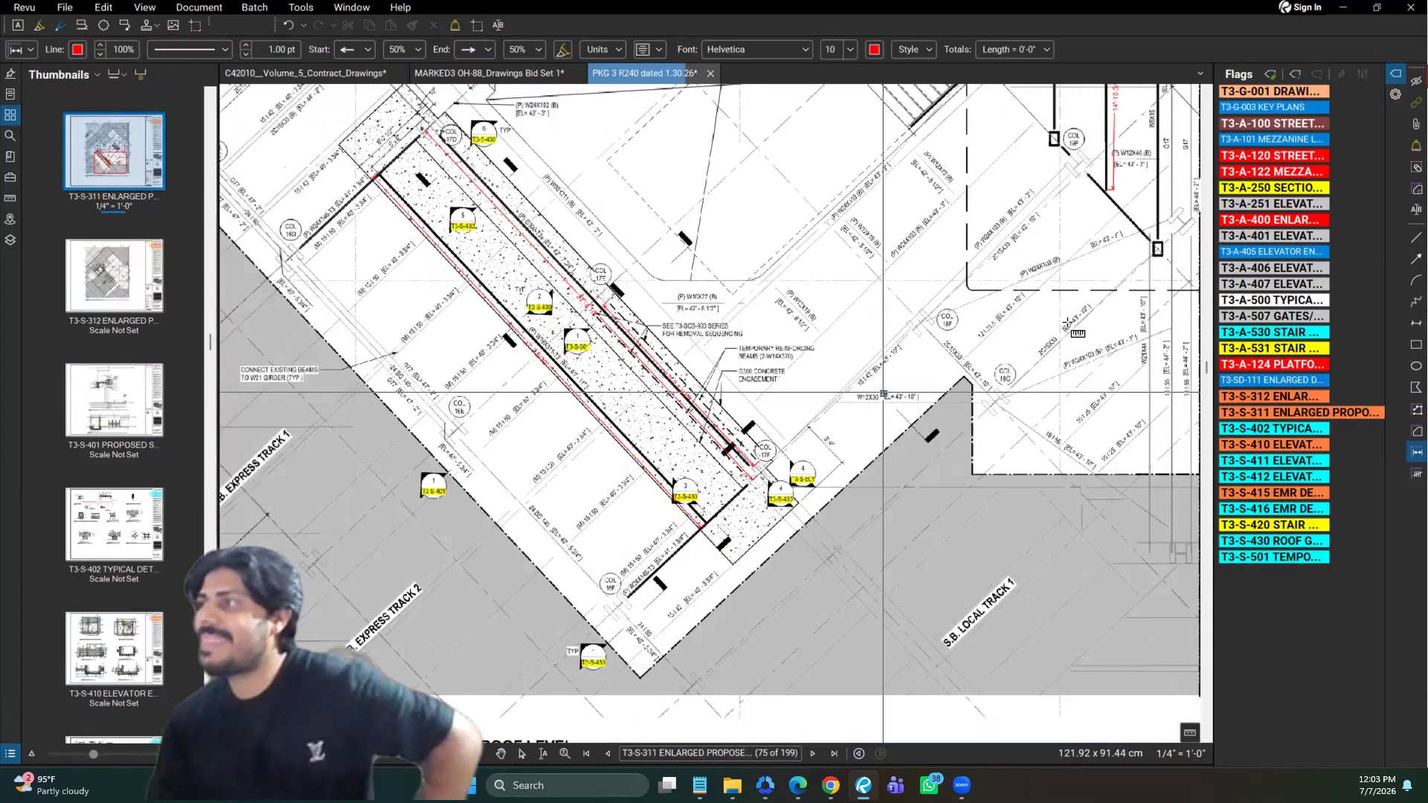
scroll(1057, 164, up, 2)
scroll(1057, 164, up, 2)
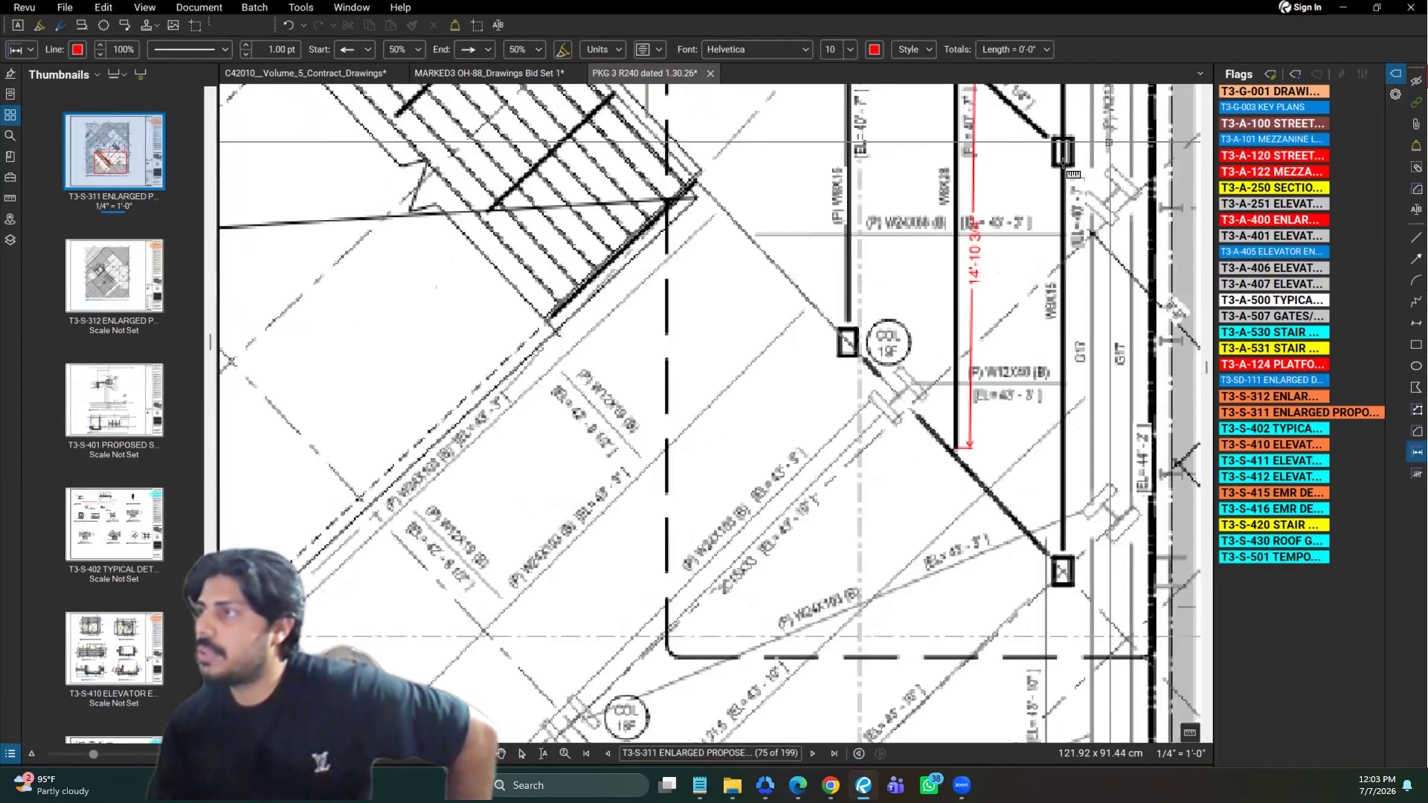
click(1063, 554)
click(1063, 550)
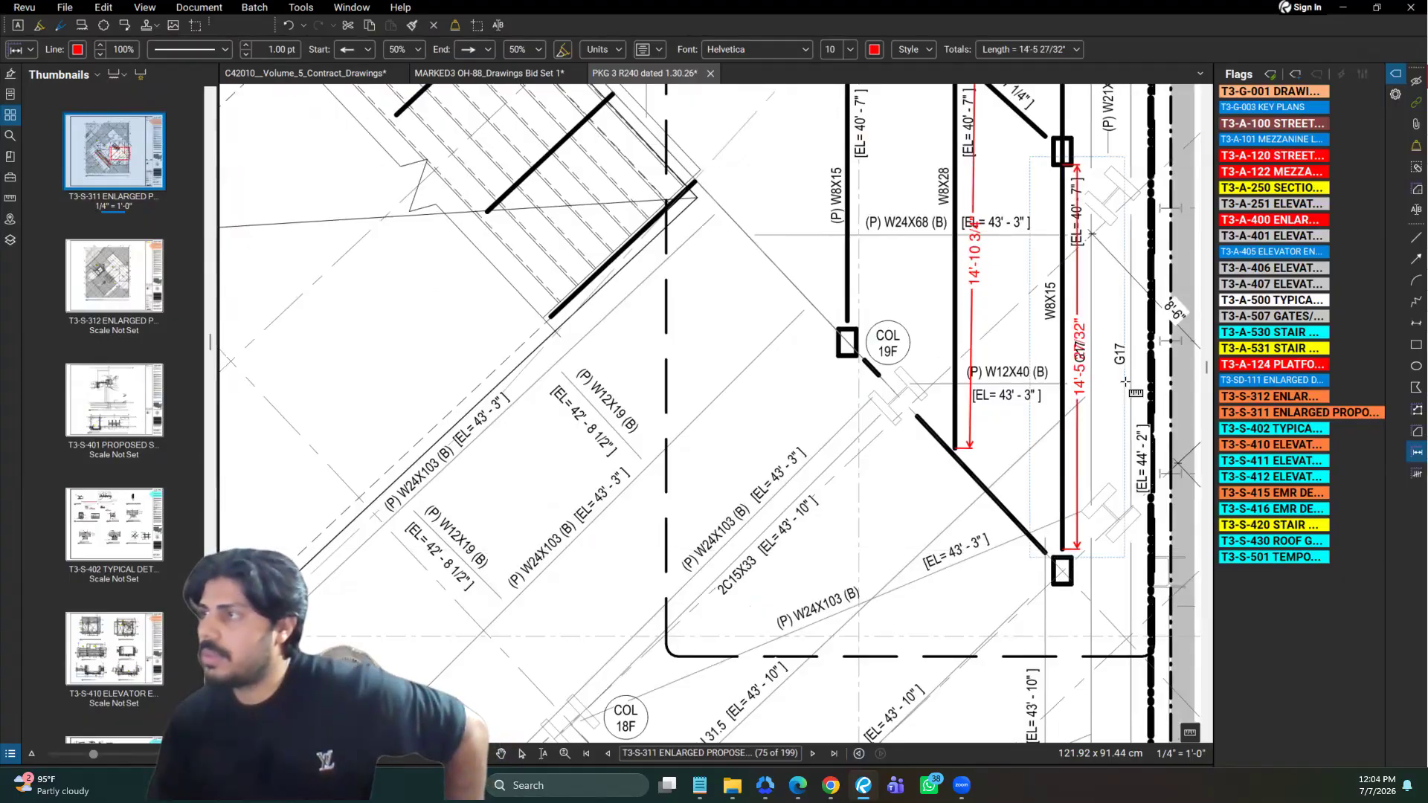
Set the precision of the W8X15 length measurement to 1/8 and move its dimension line clear of the adjacent G17 label
click(1078, 350)
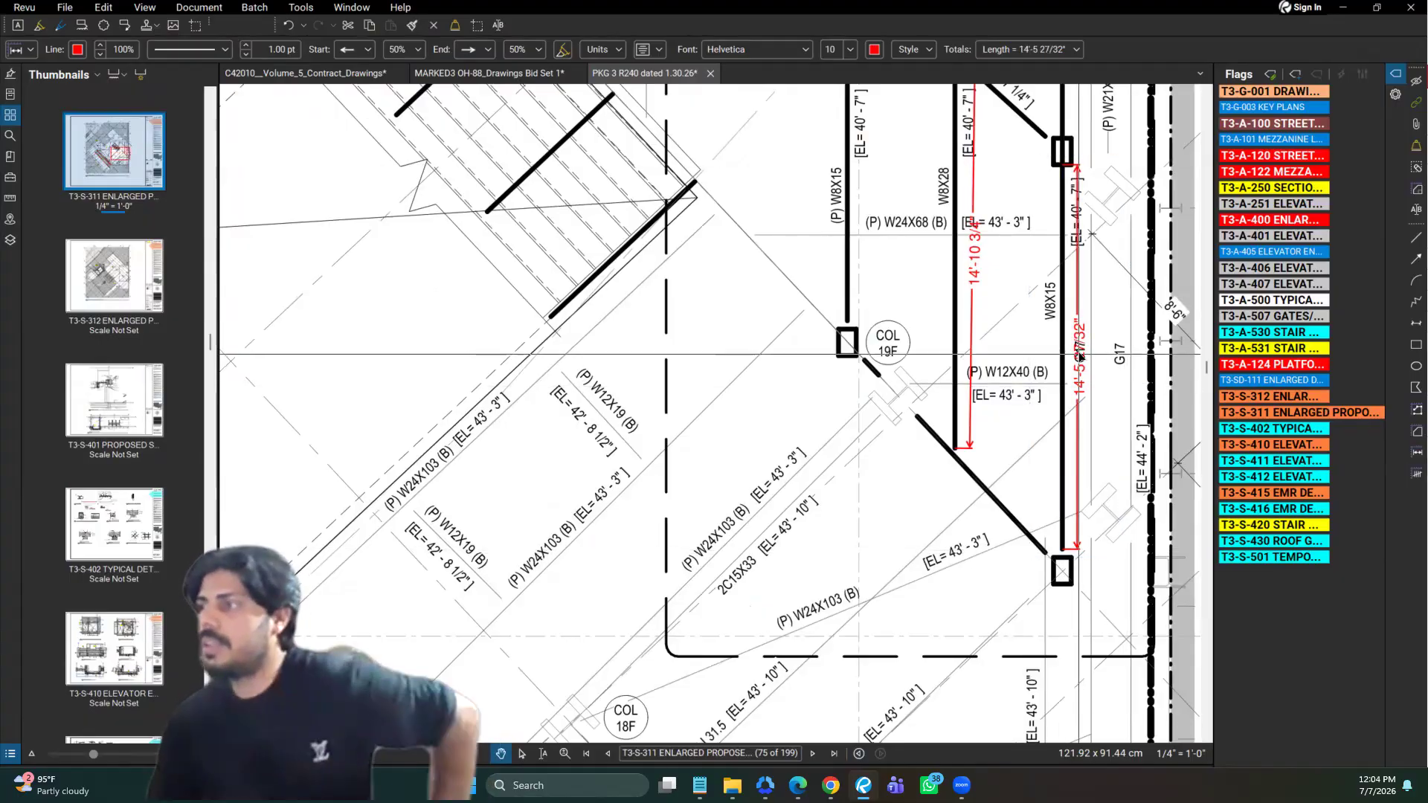
key(Escape)
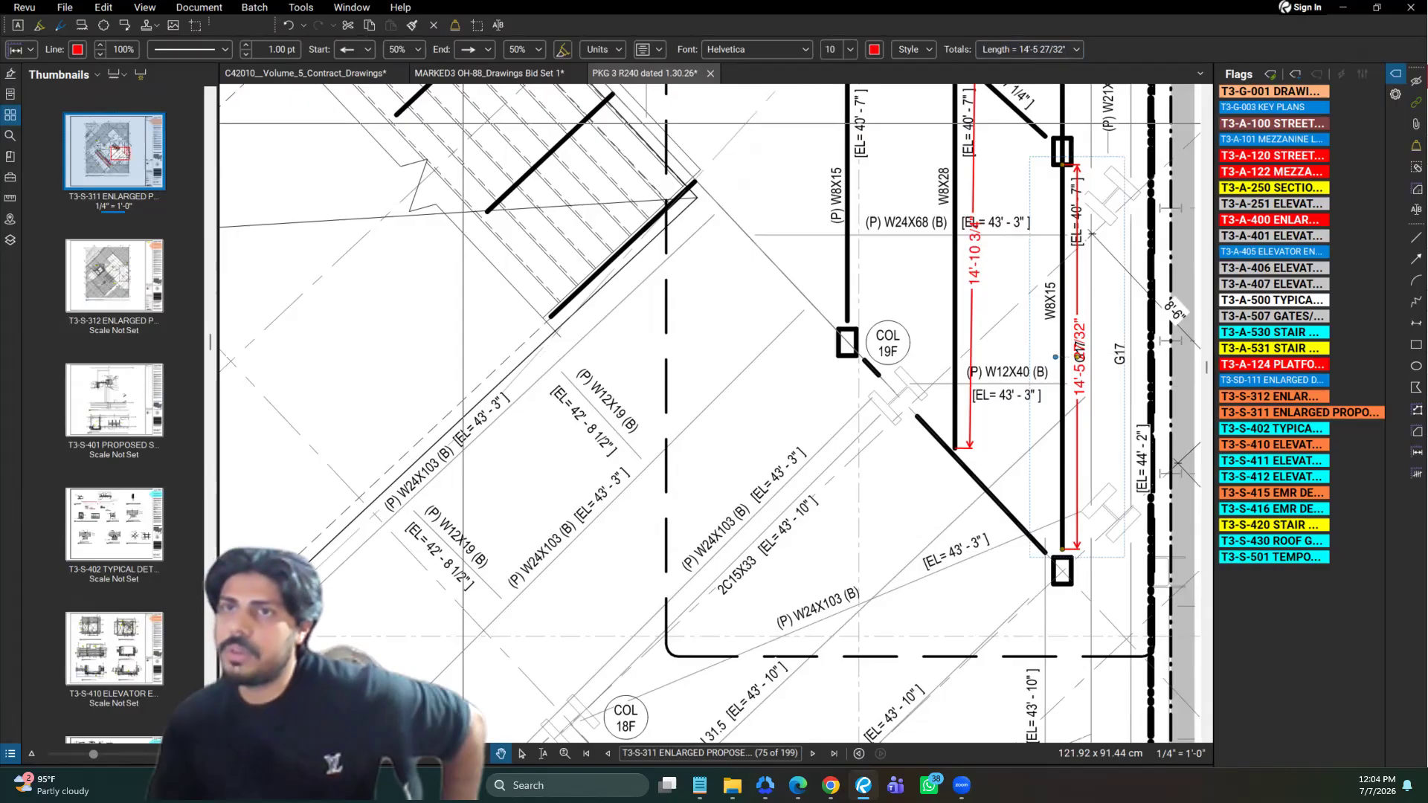
click(10, 198)
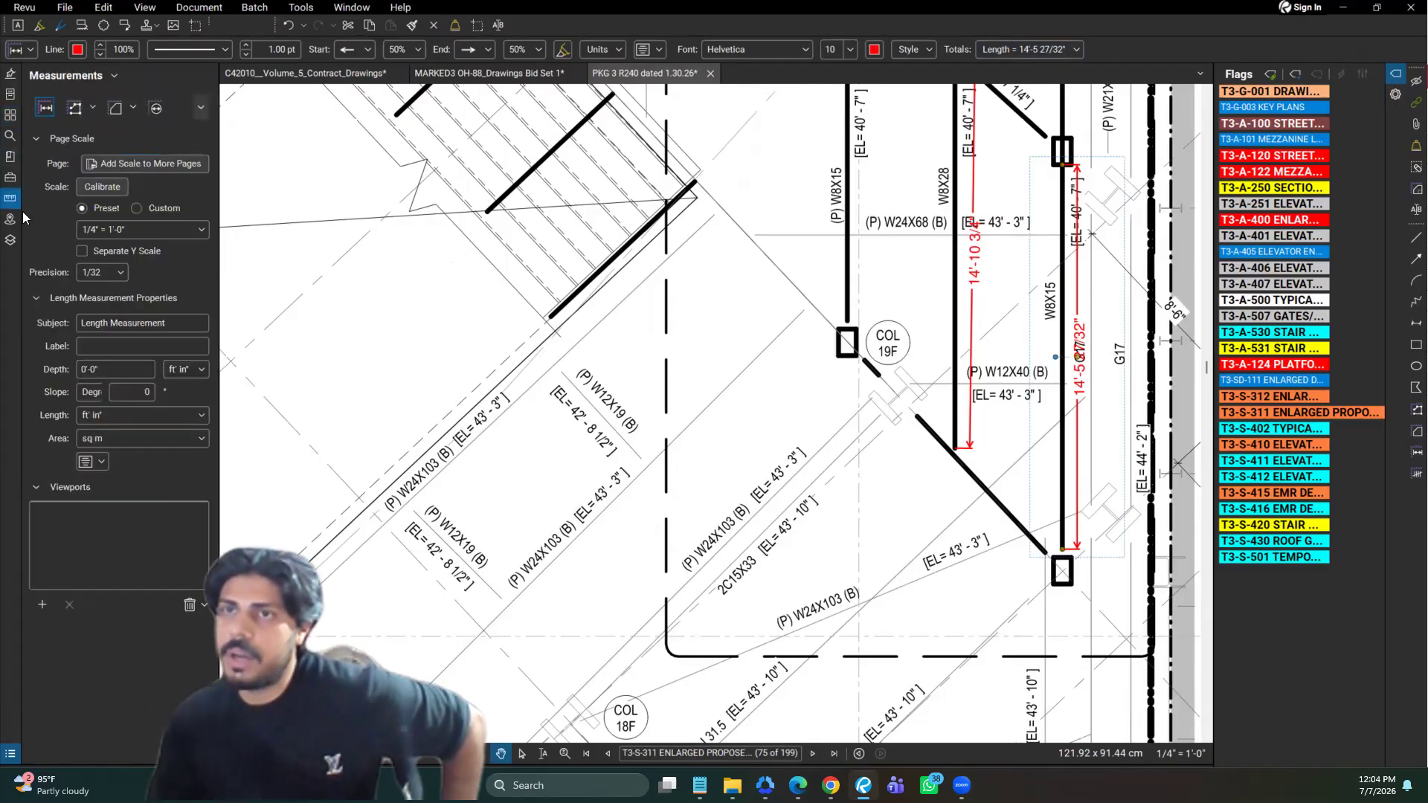
click(119, 269)
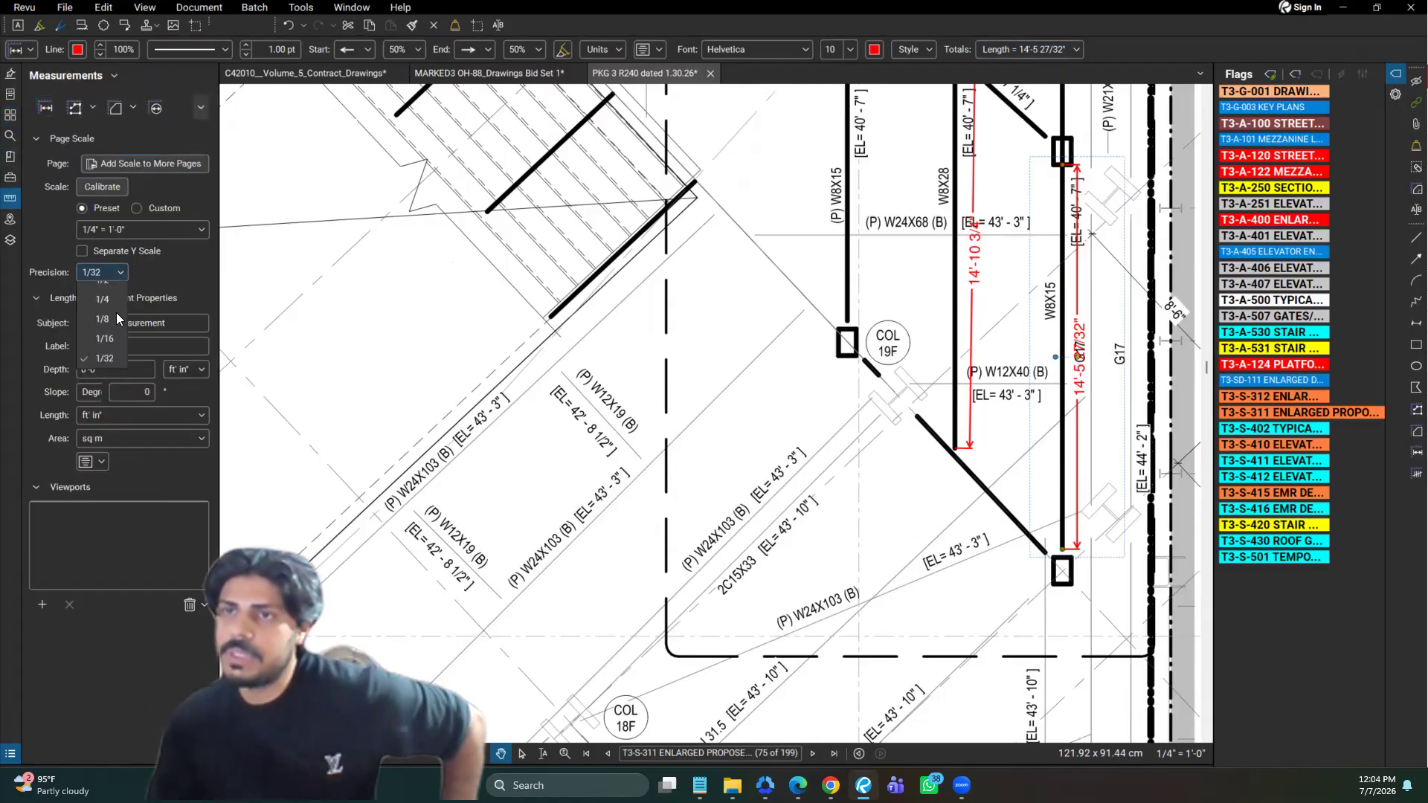
click(1150, 449)
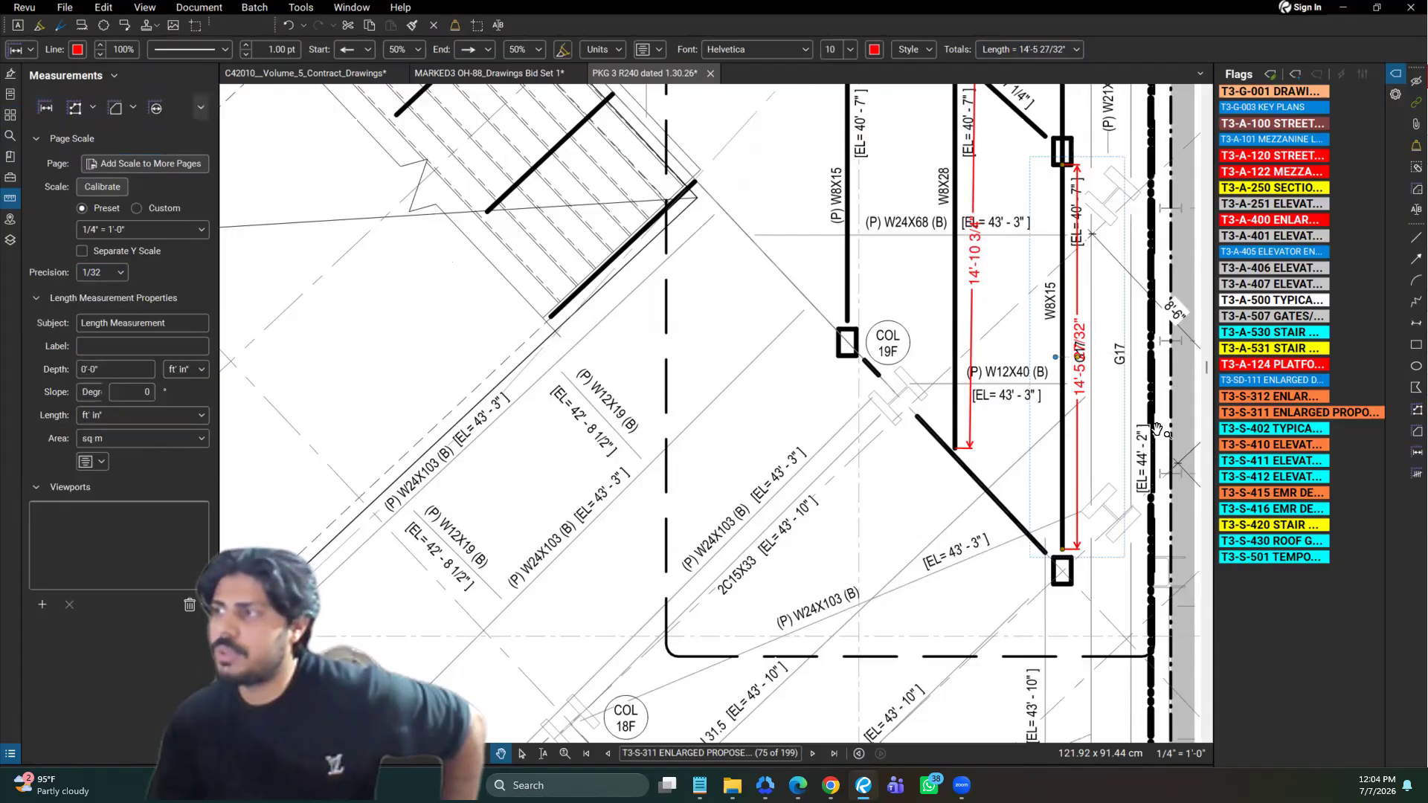
scroll(1108, 341, up, 3)
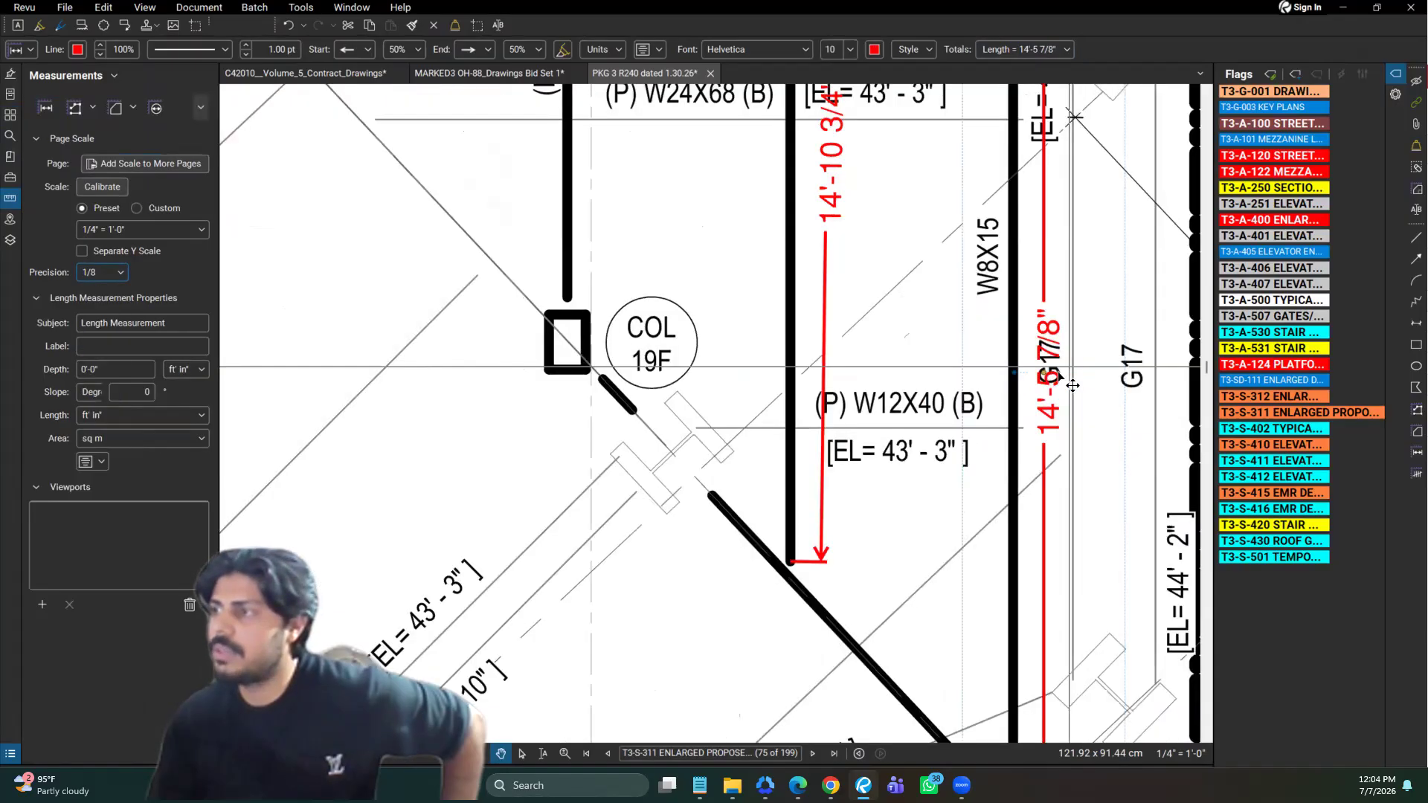
drag(1056, 373, 1093, 369)
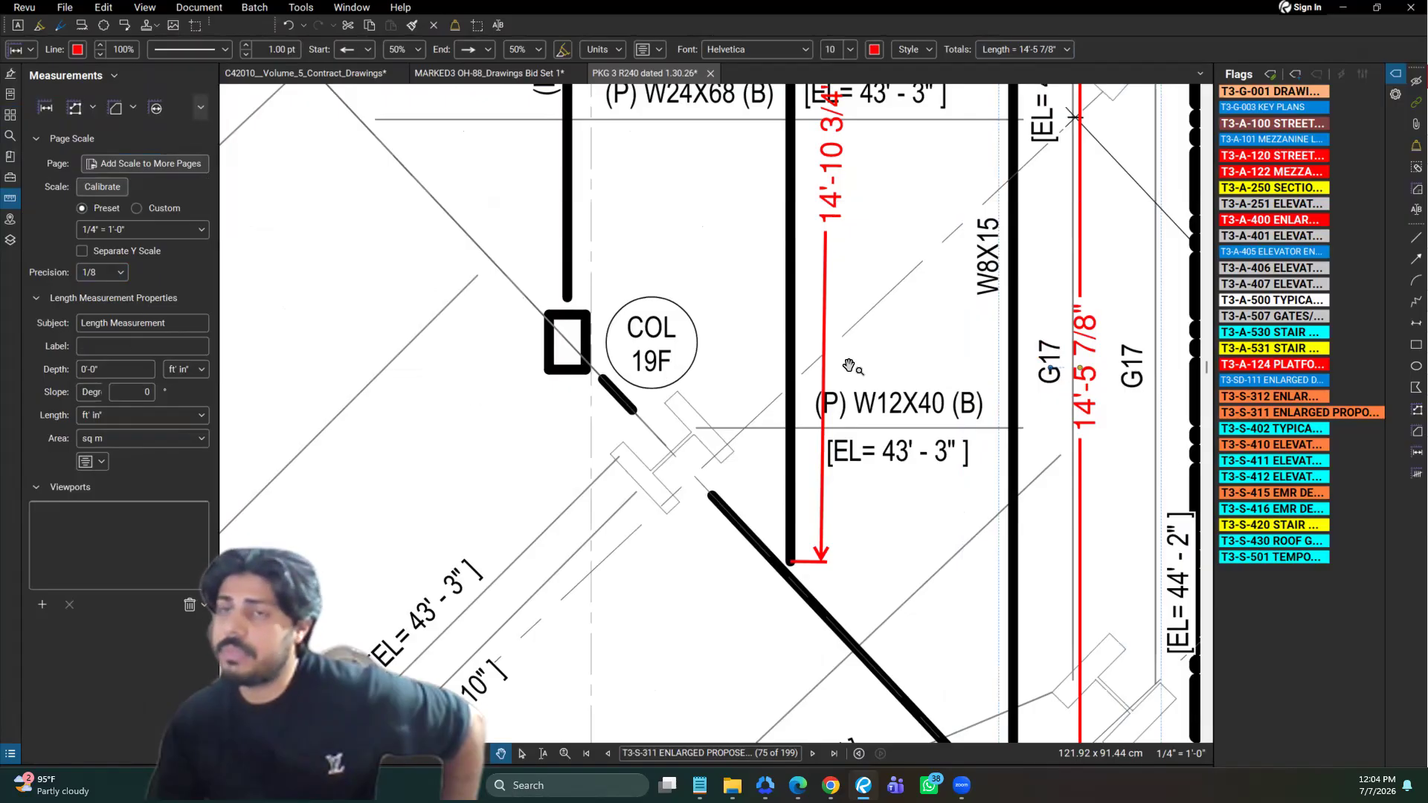
Review the length unit options for the selected measurement and set its area unit to sf
click(195, 423)
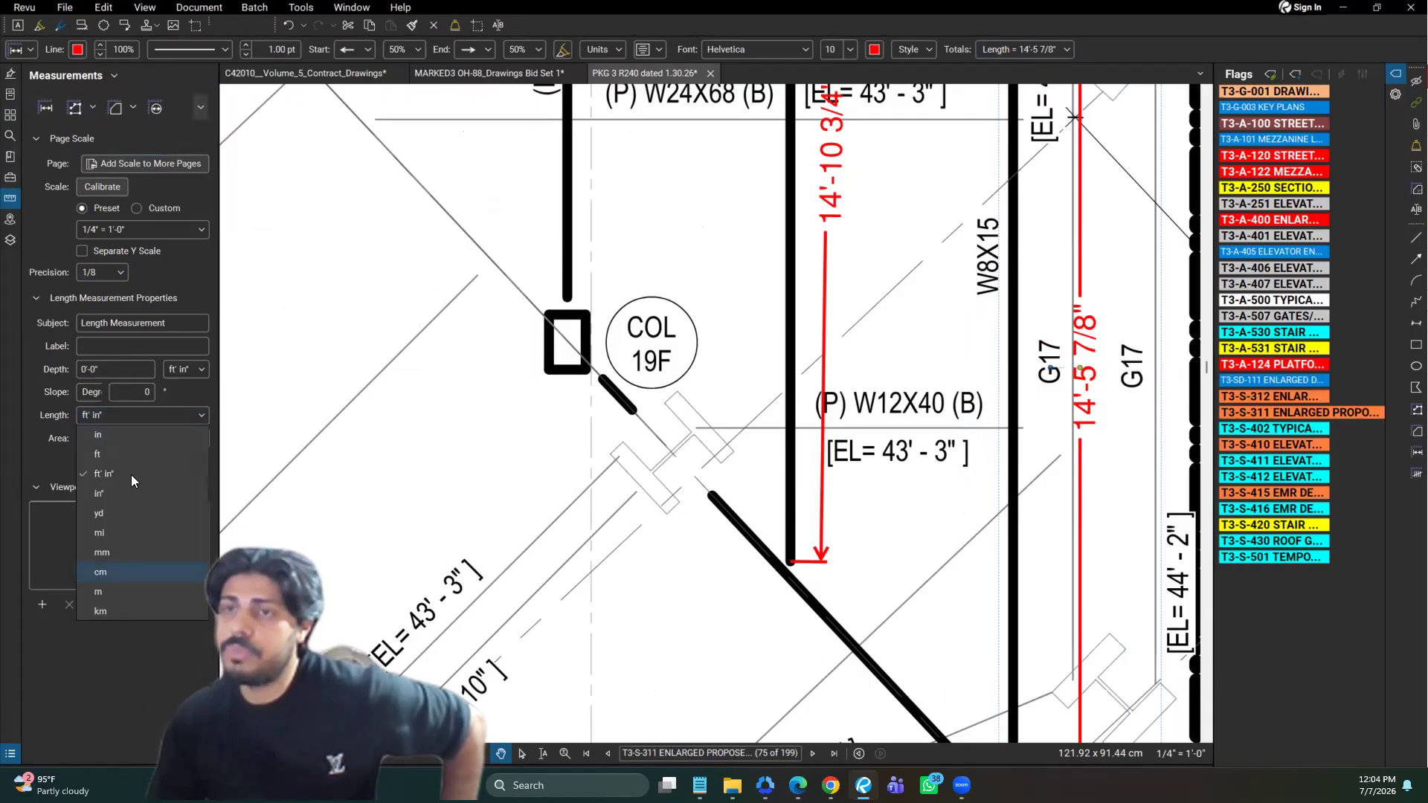
click(295, 444)
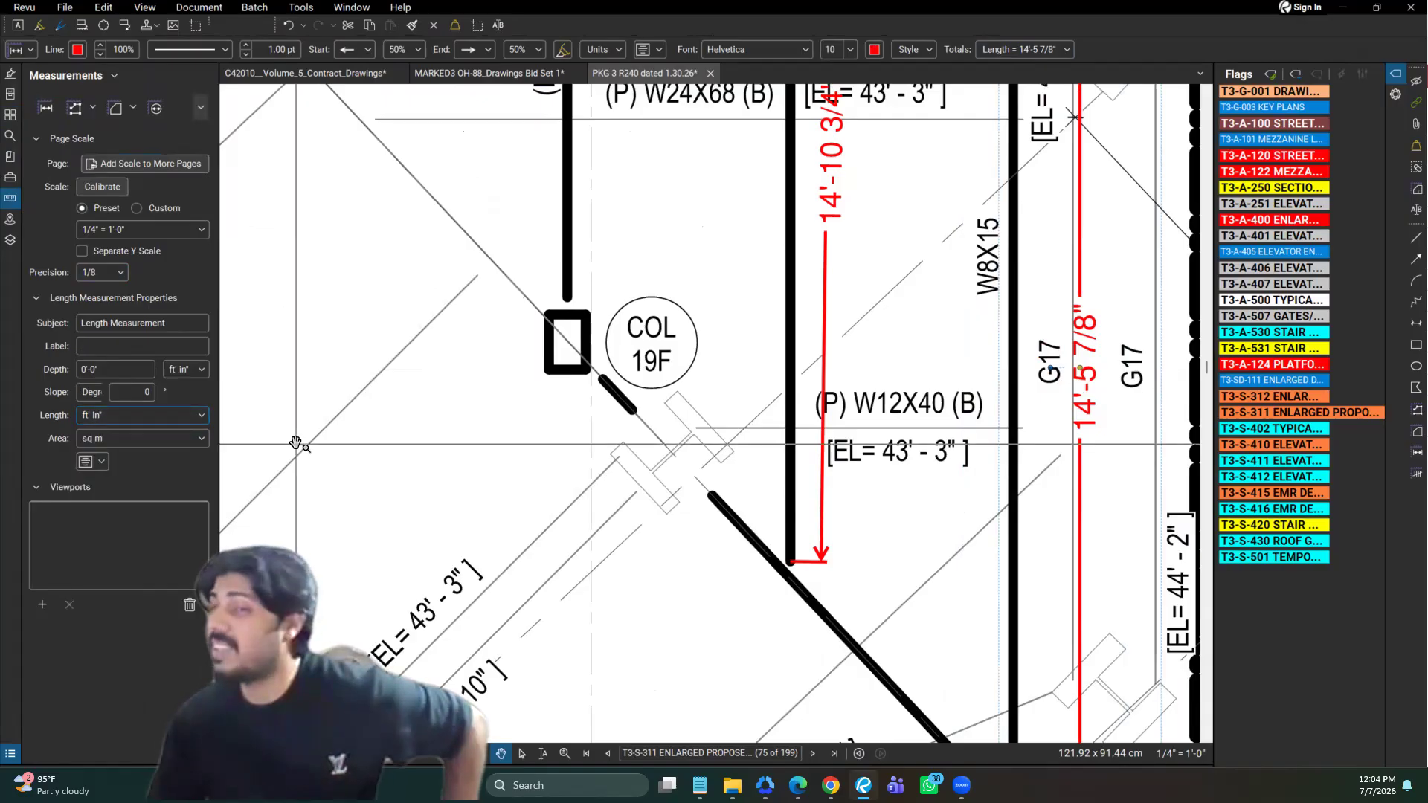
click(205, 442)
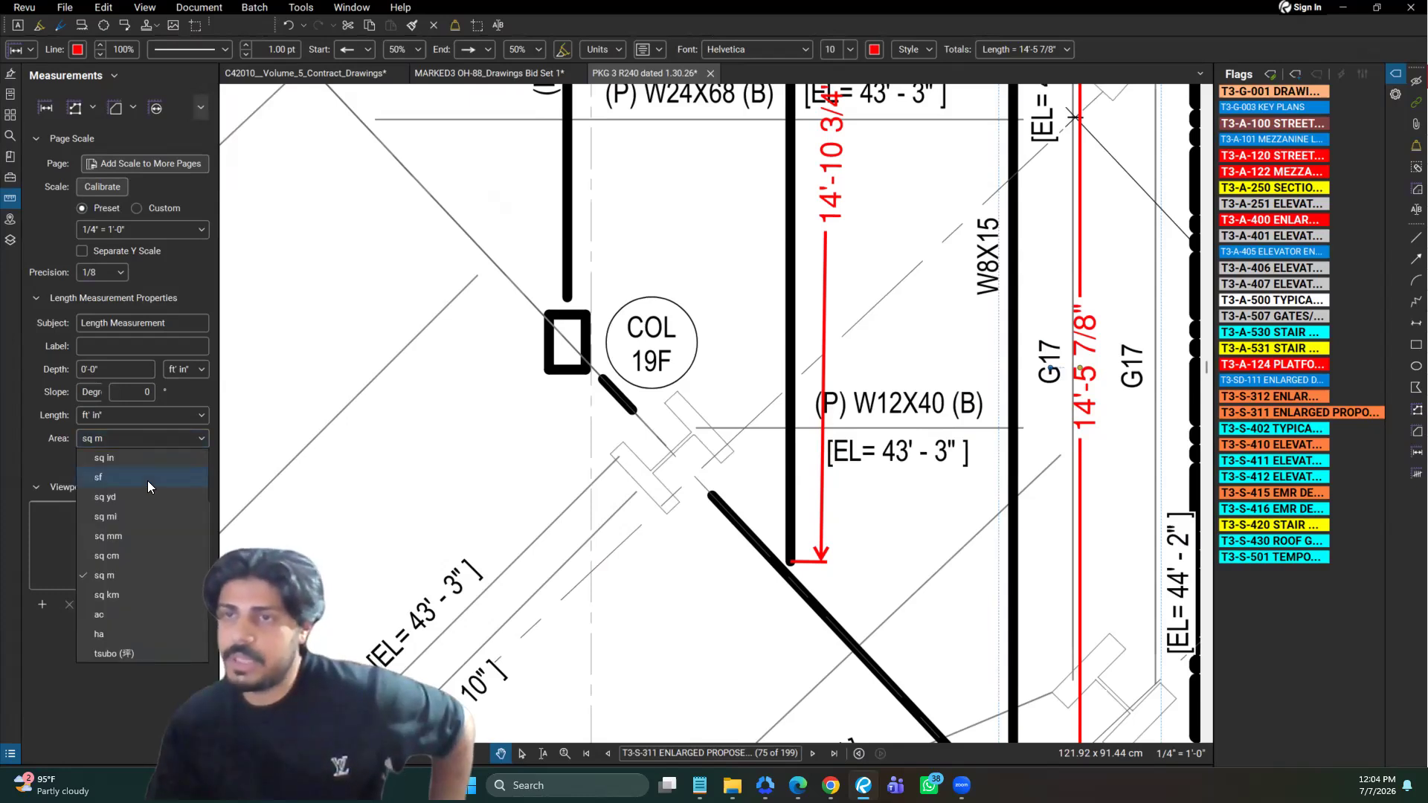
click(98, 476)
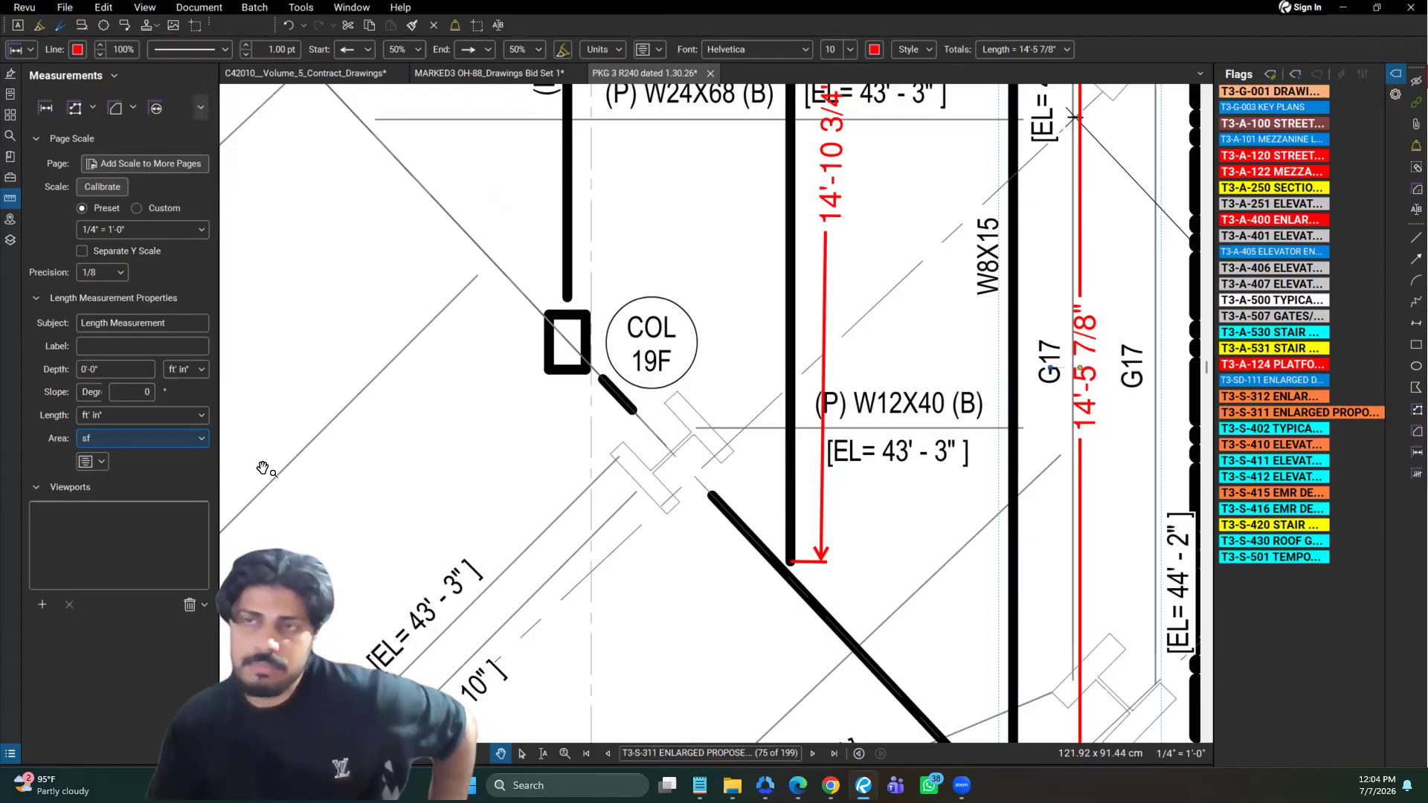
Switch the W8X15 measurement's length unit to m and back to ft' in'
click(149, 415)
click(112, 591)
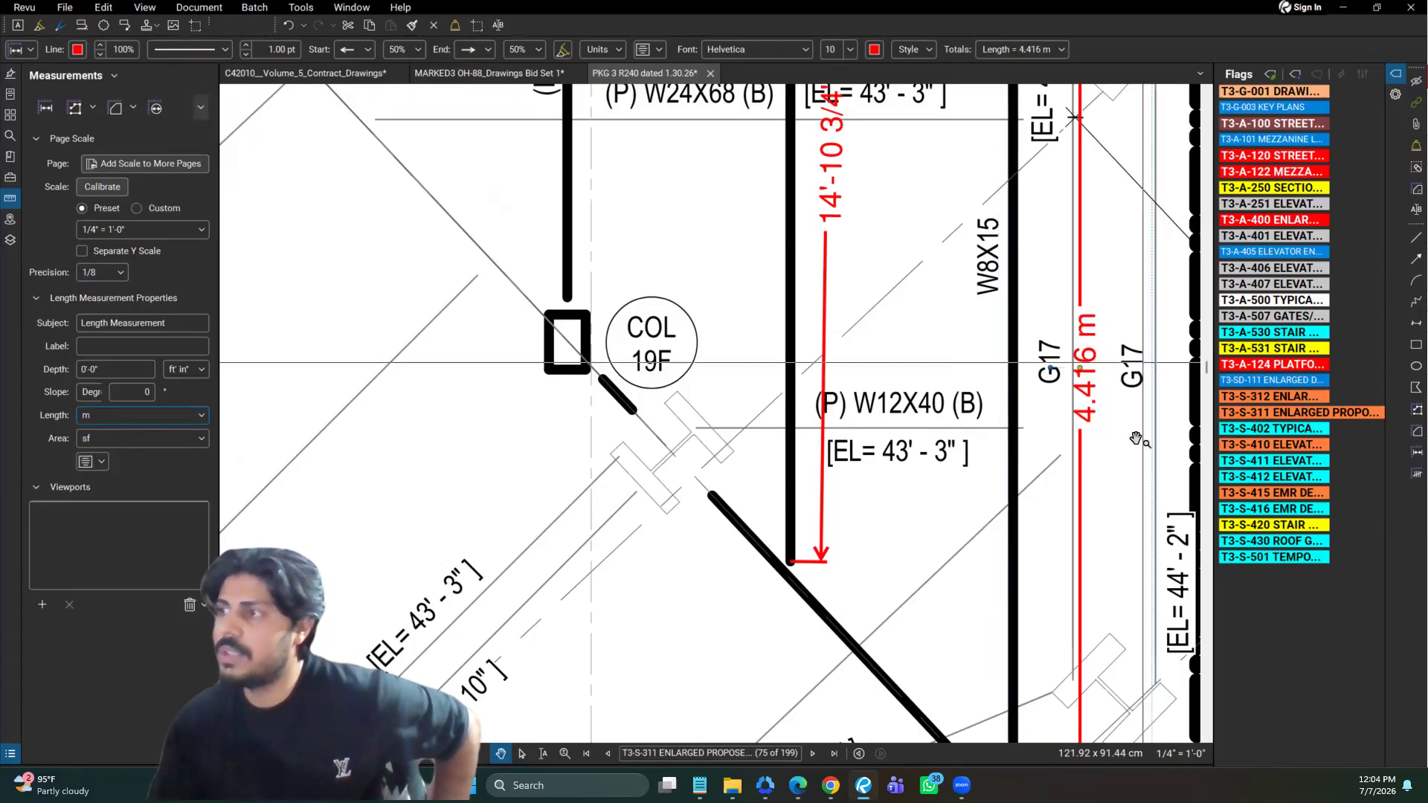
click(93, 416)
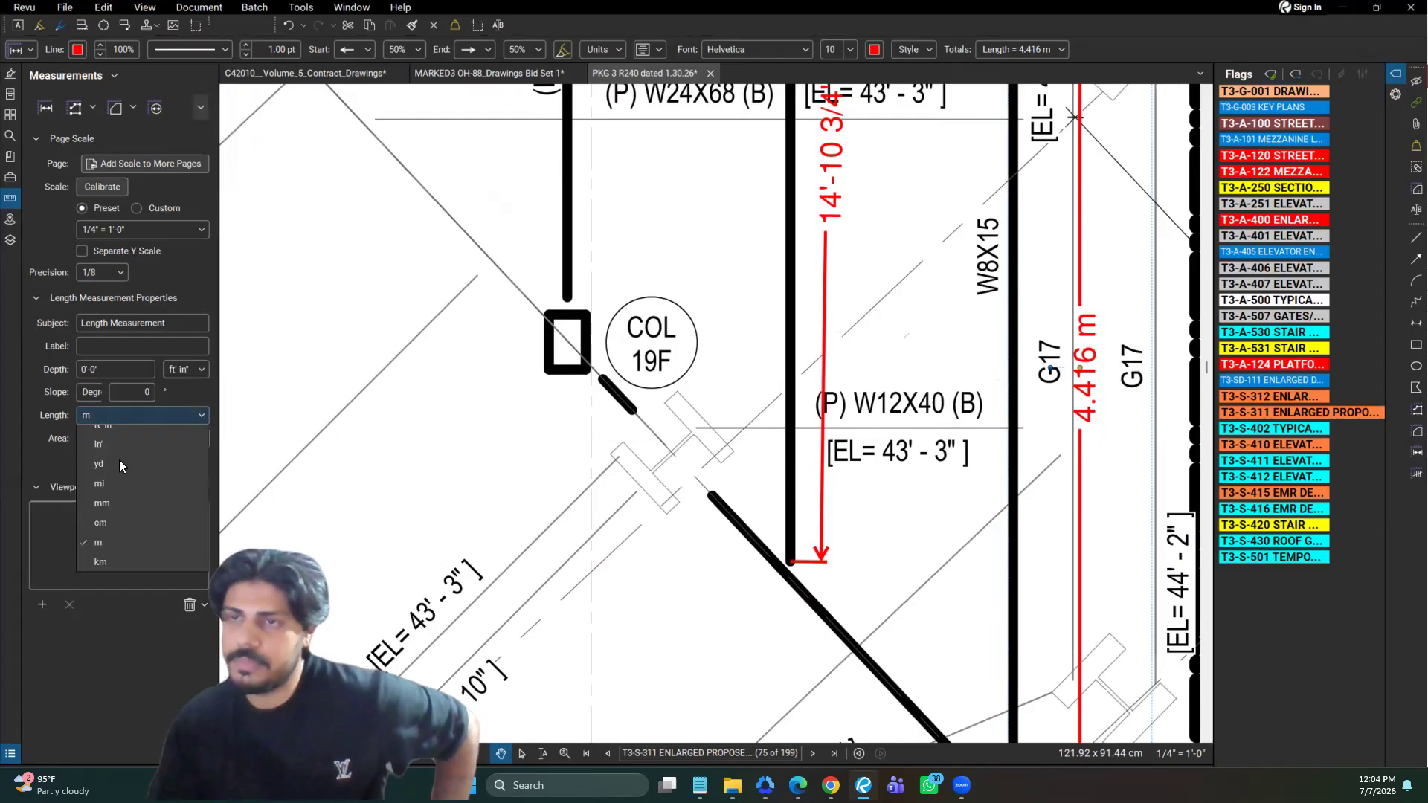
click(112, 473)
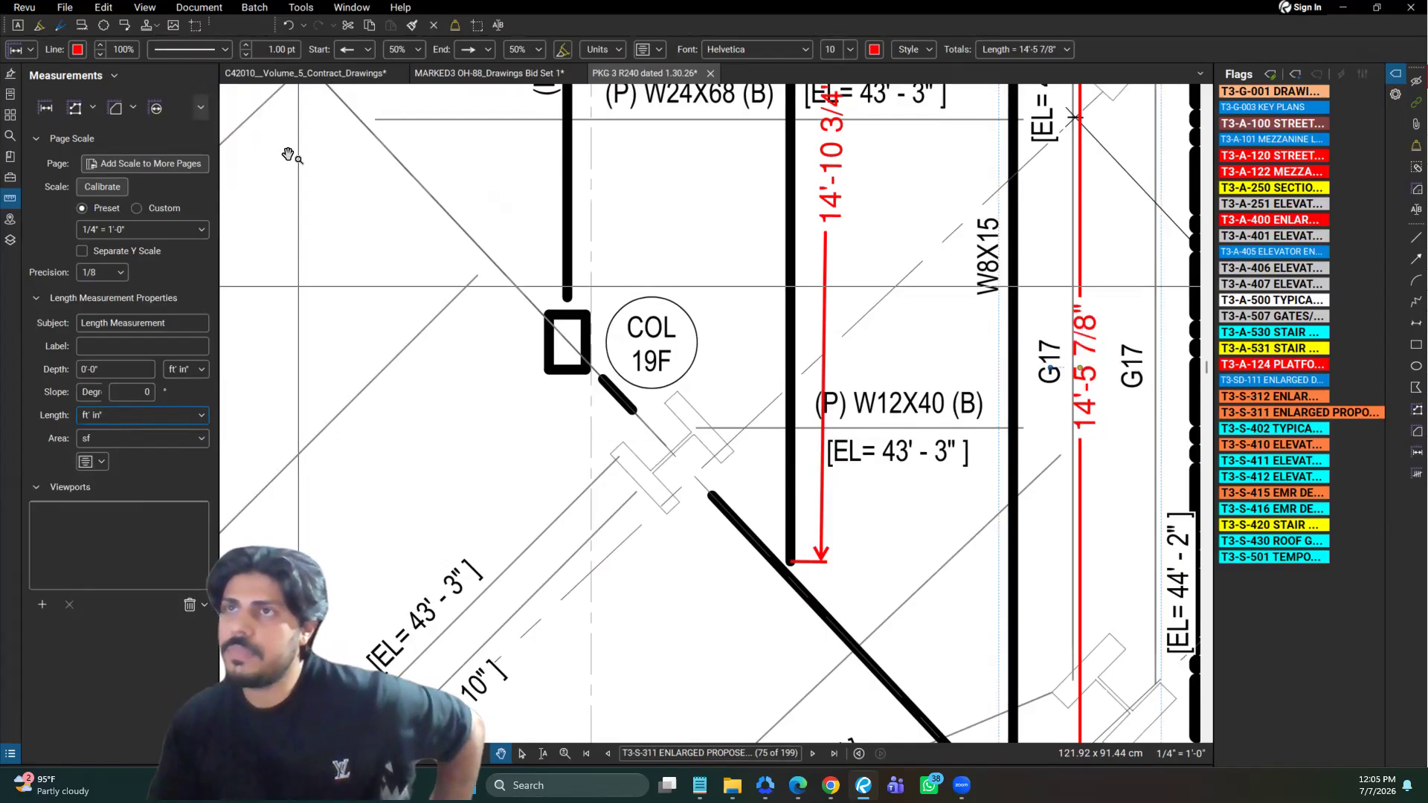
Try the Dashed 5 line style on the W8X15 measurement and restore the Solid style
click(176, 51)
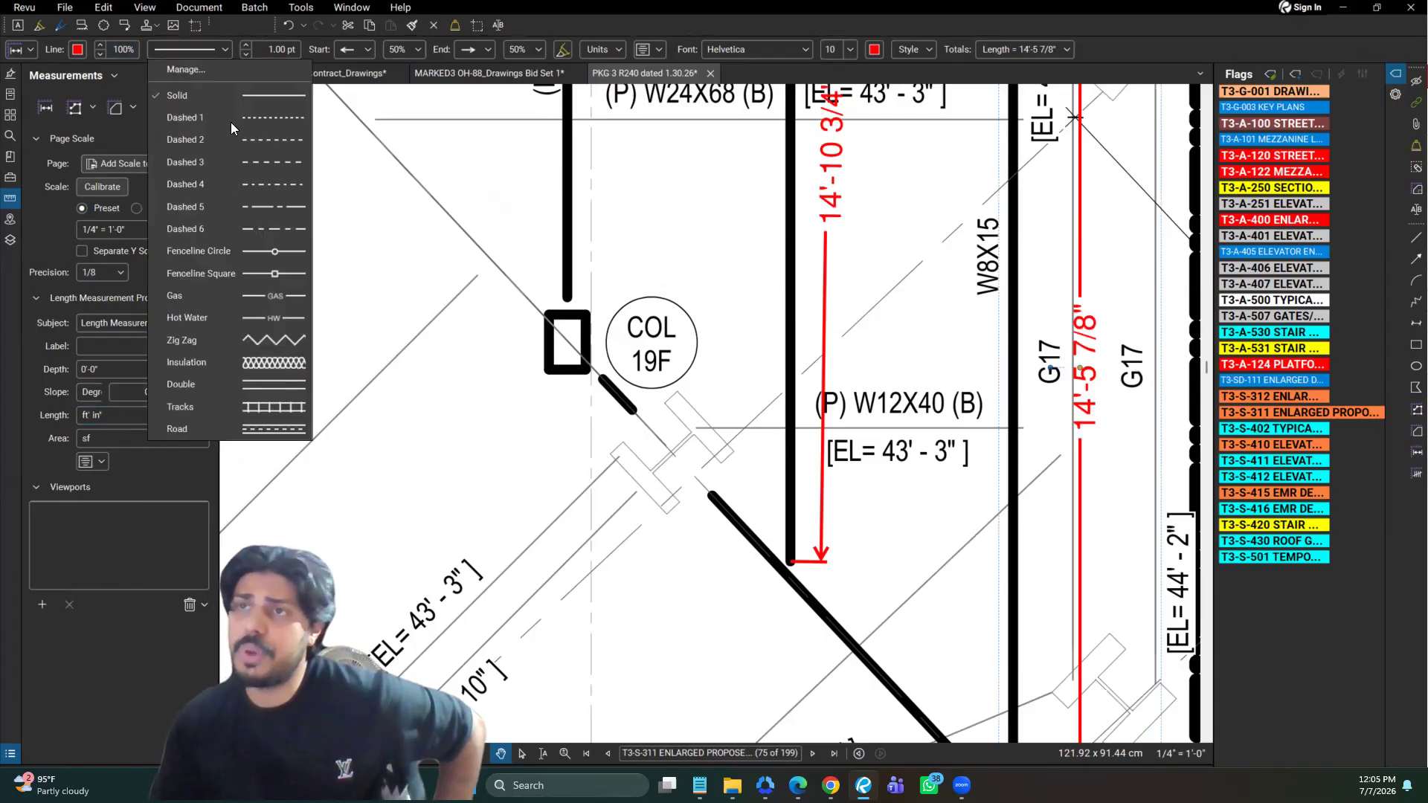
click(223, 201)
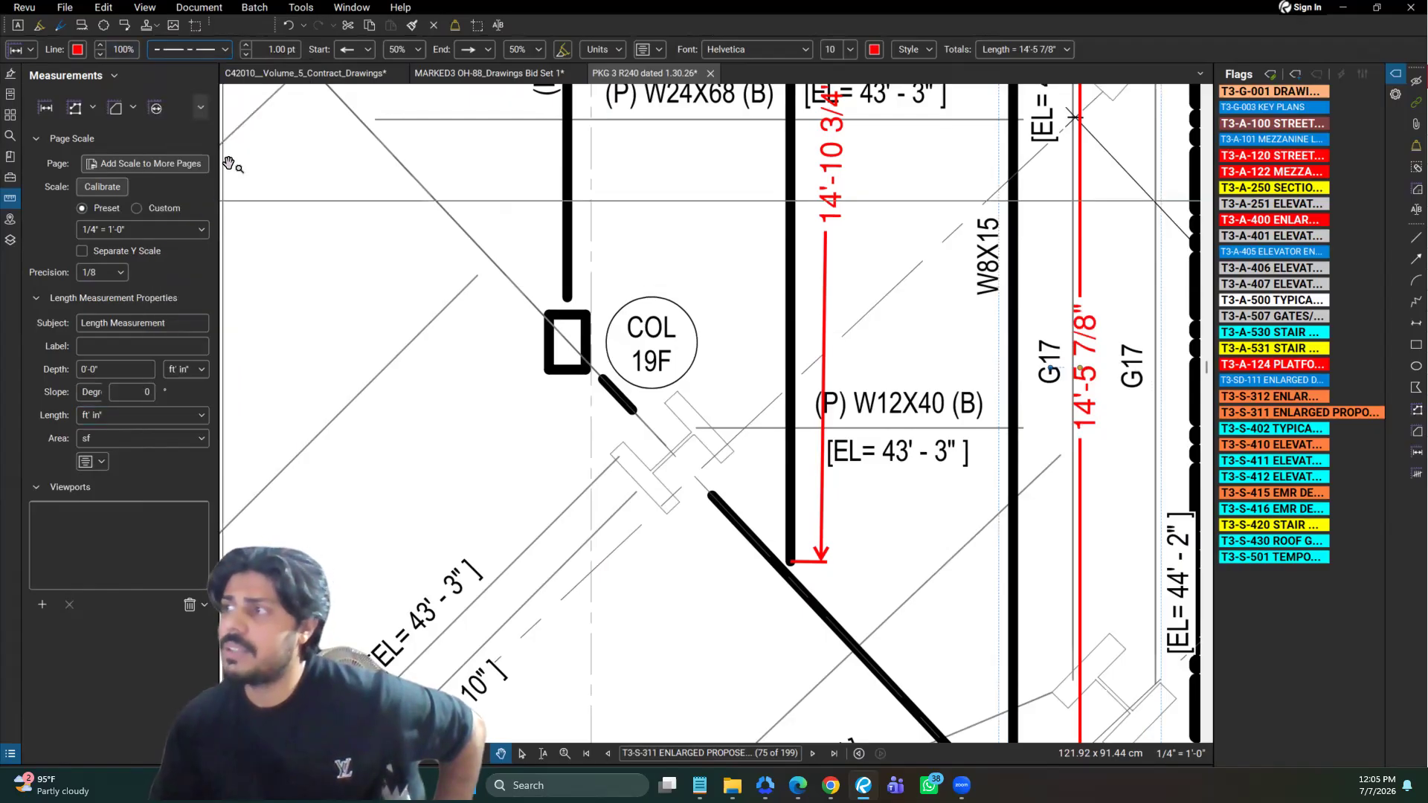
click(210, 52)
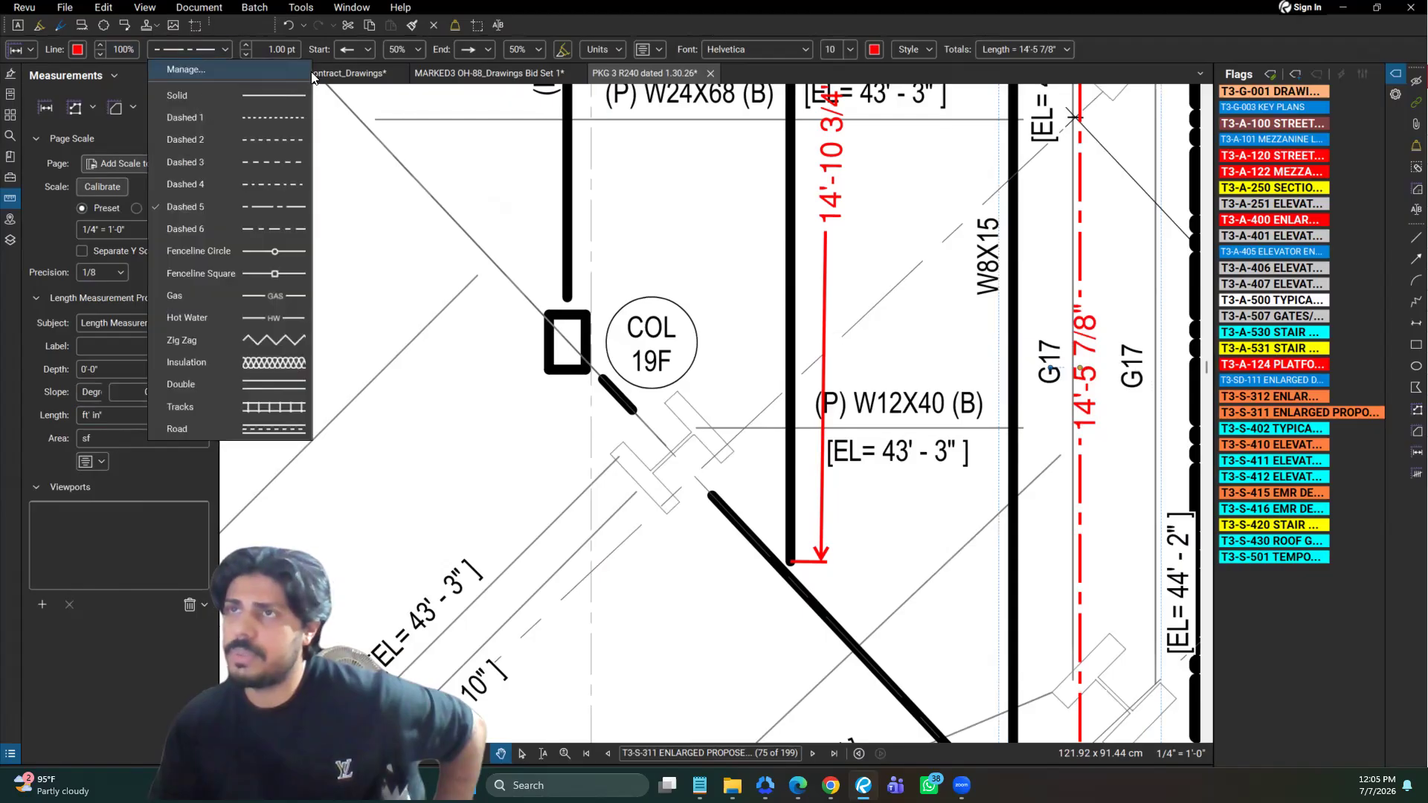
Try a 2 pt line width on the W8X15 measurement and return it to 1 pt
click(287, 52)
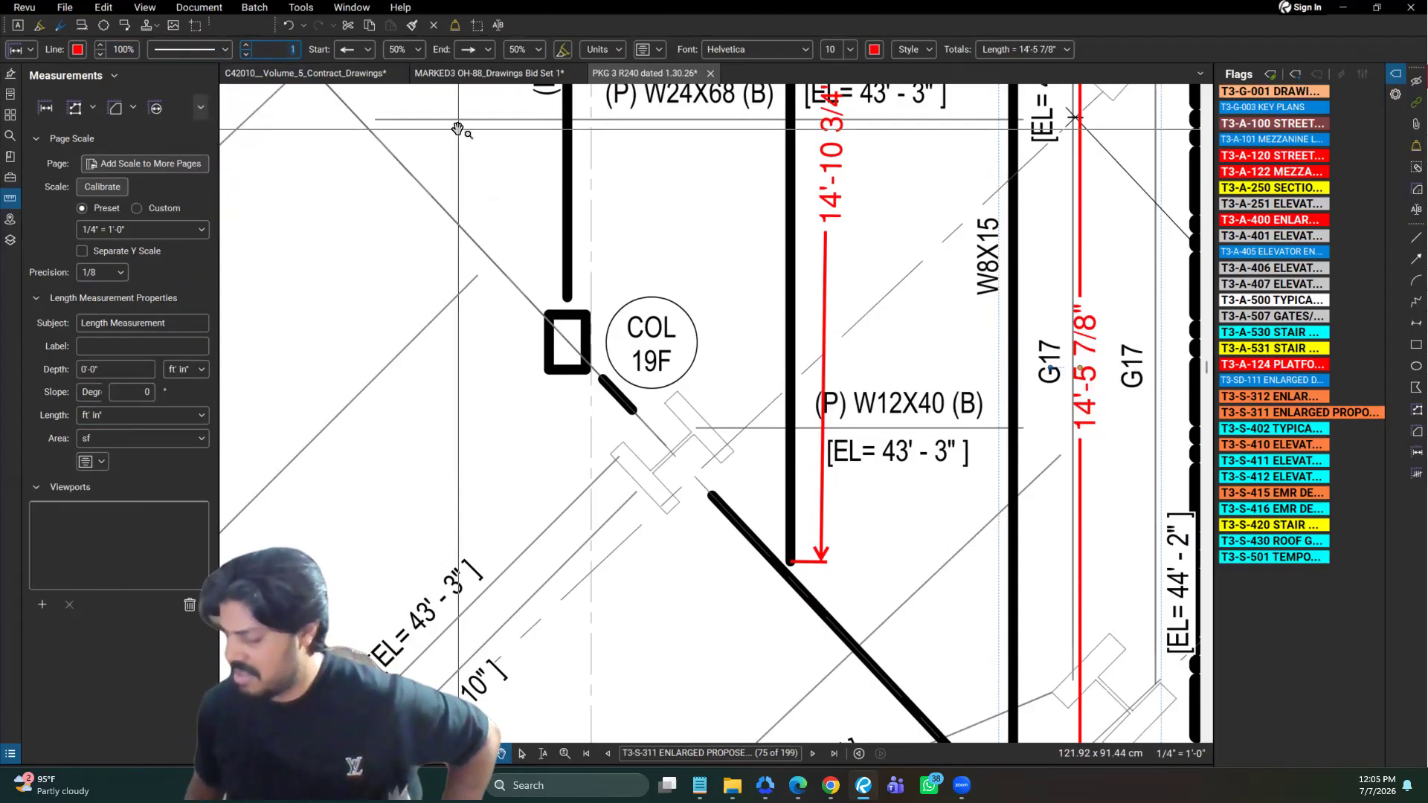
text(2)
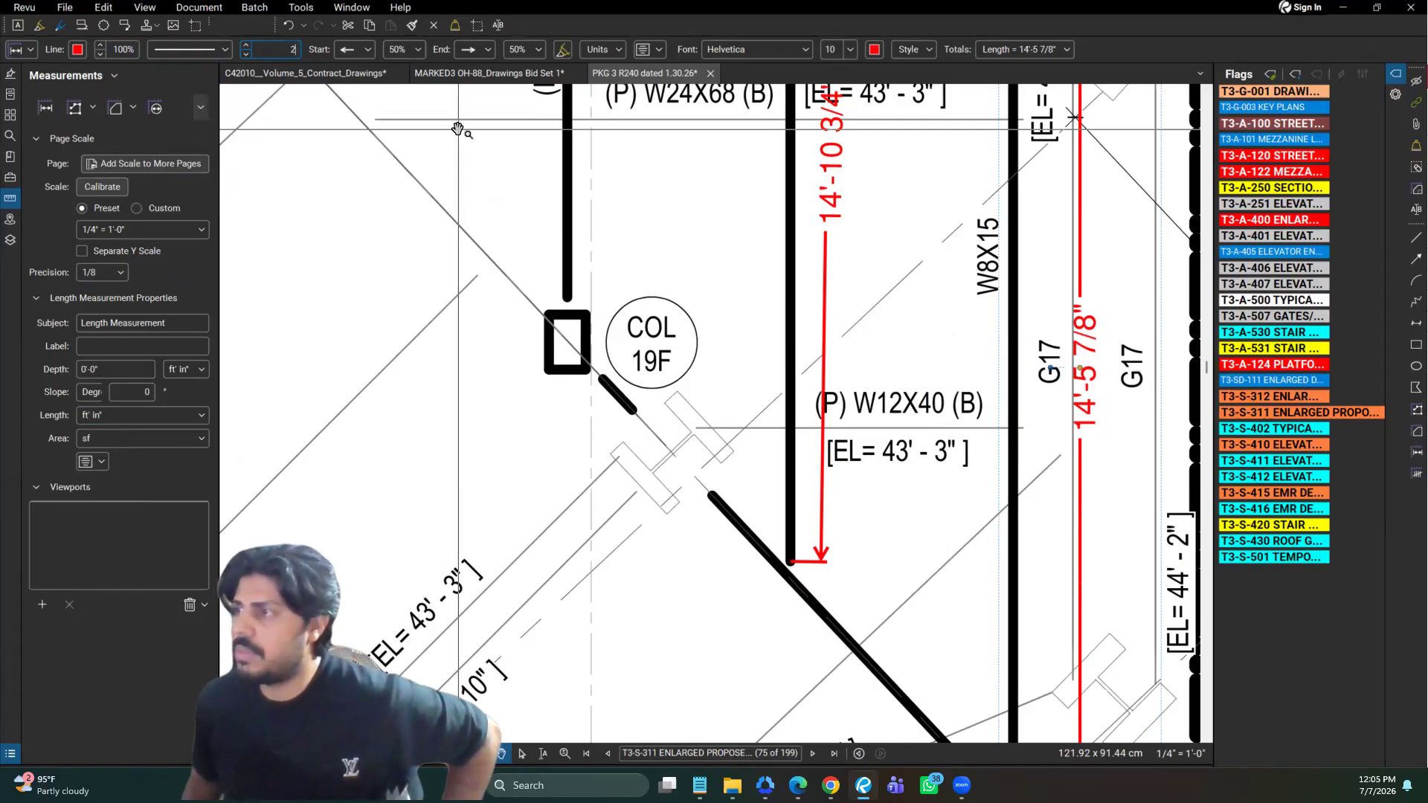
key(Return)
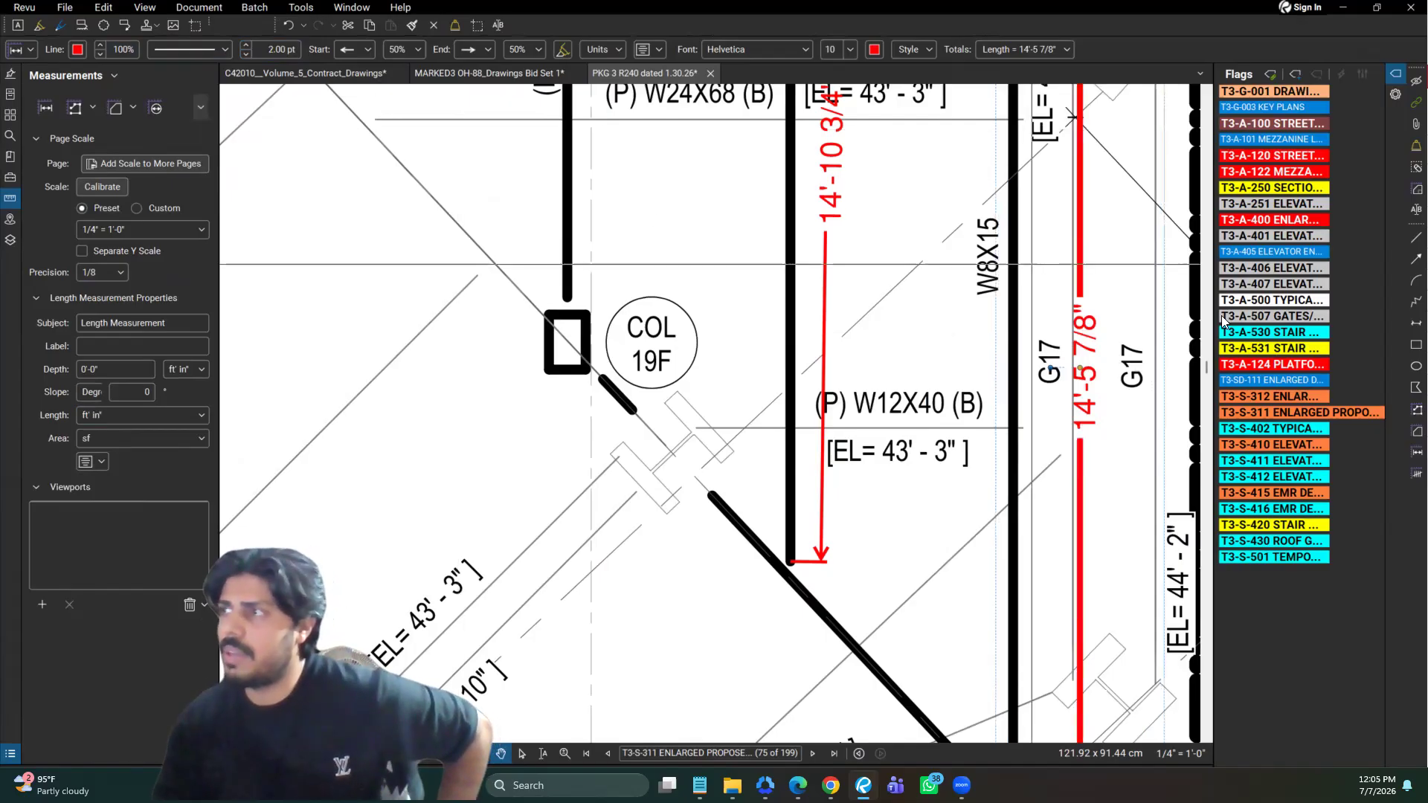
click(278, 52)
text(1)
key(Return)
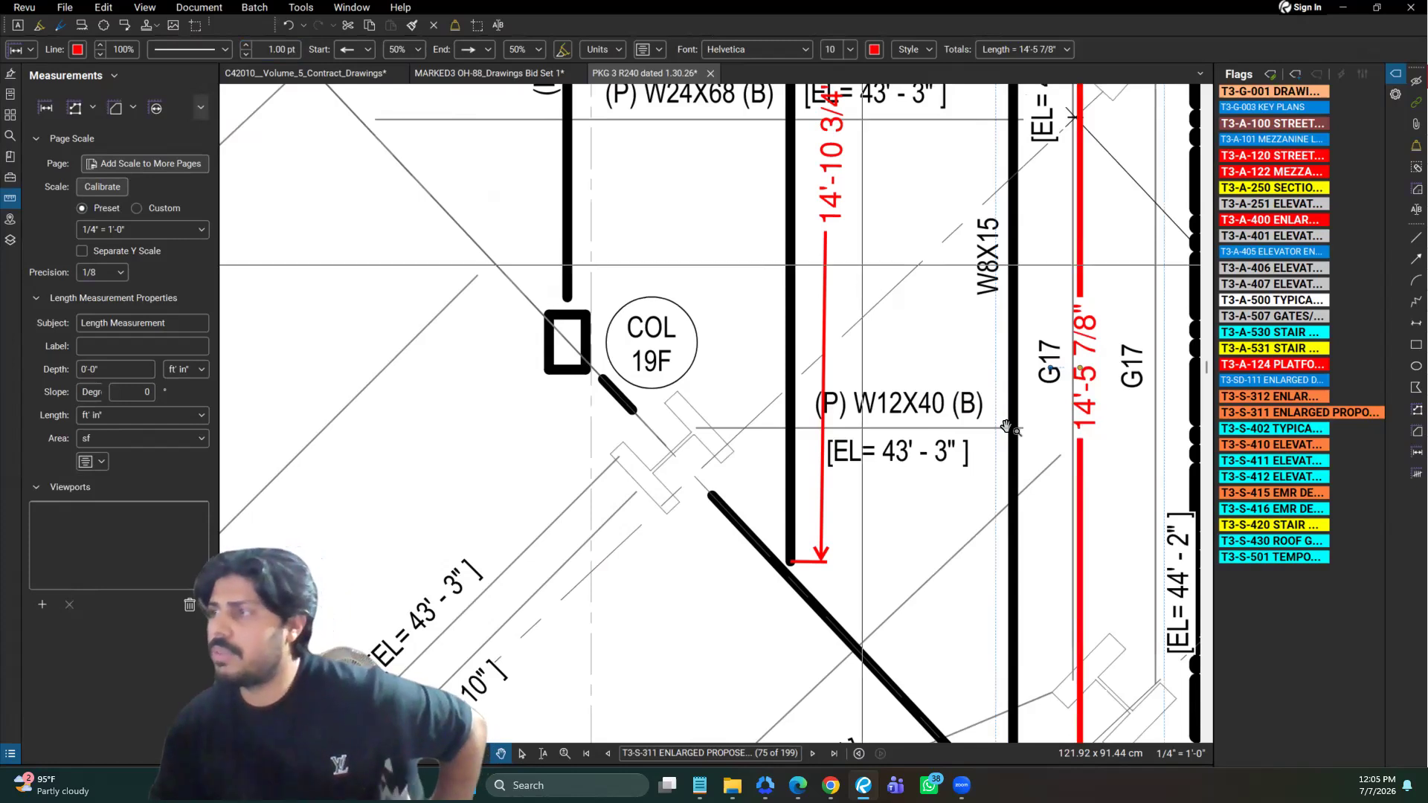
scroll(1008, 427, down, 2)
scroll(1023, 447, down, 1)
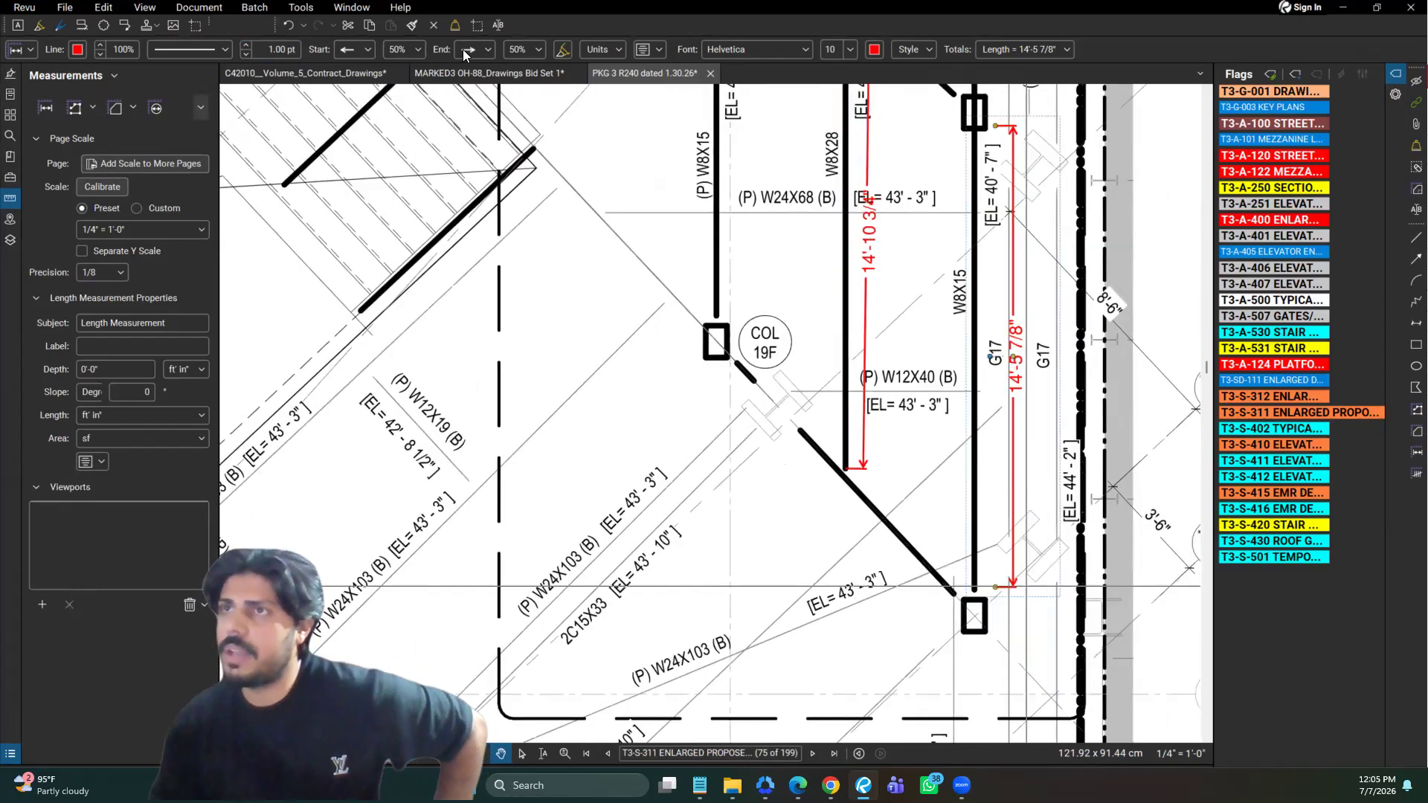
click(369, 50)
click(424, 50)
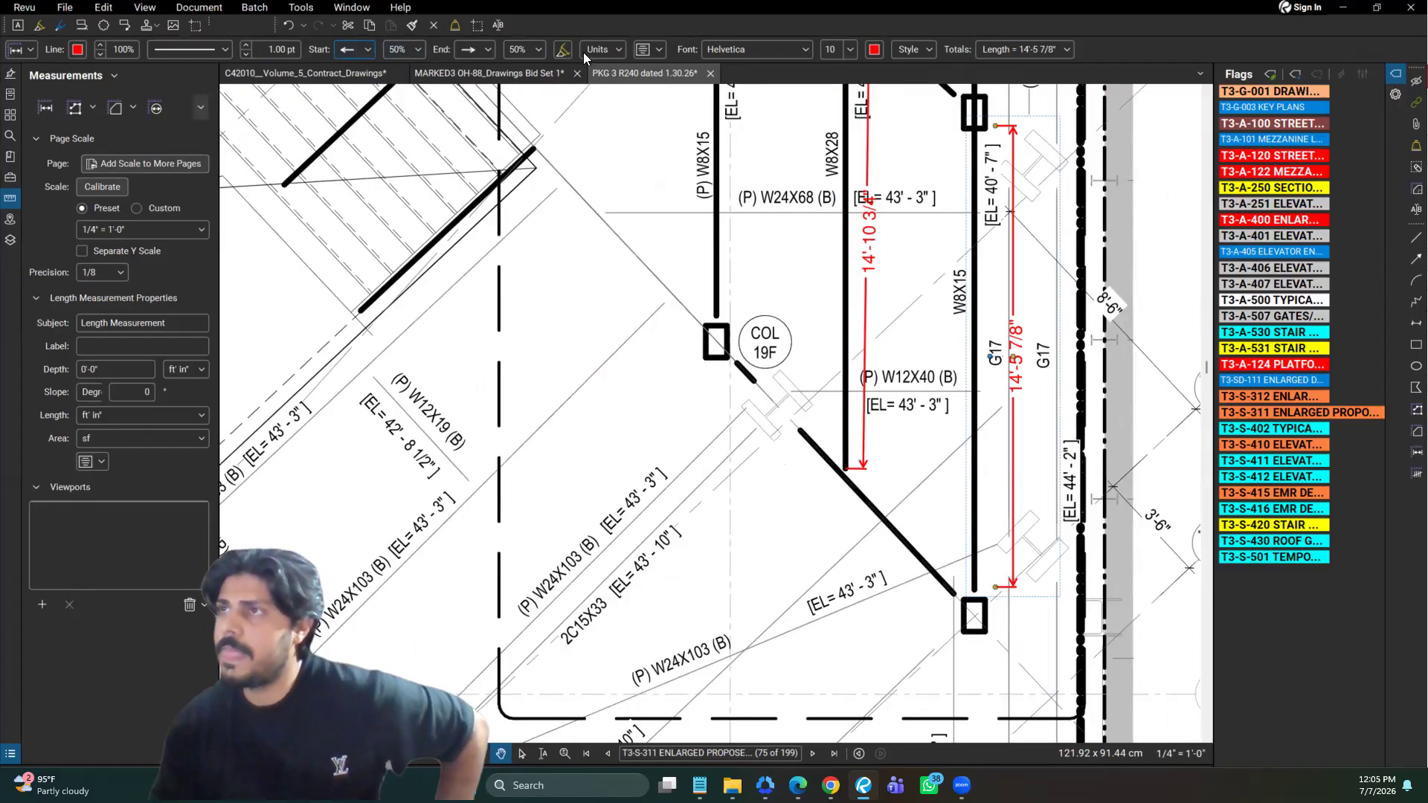
click(622, 51)
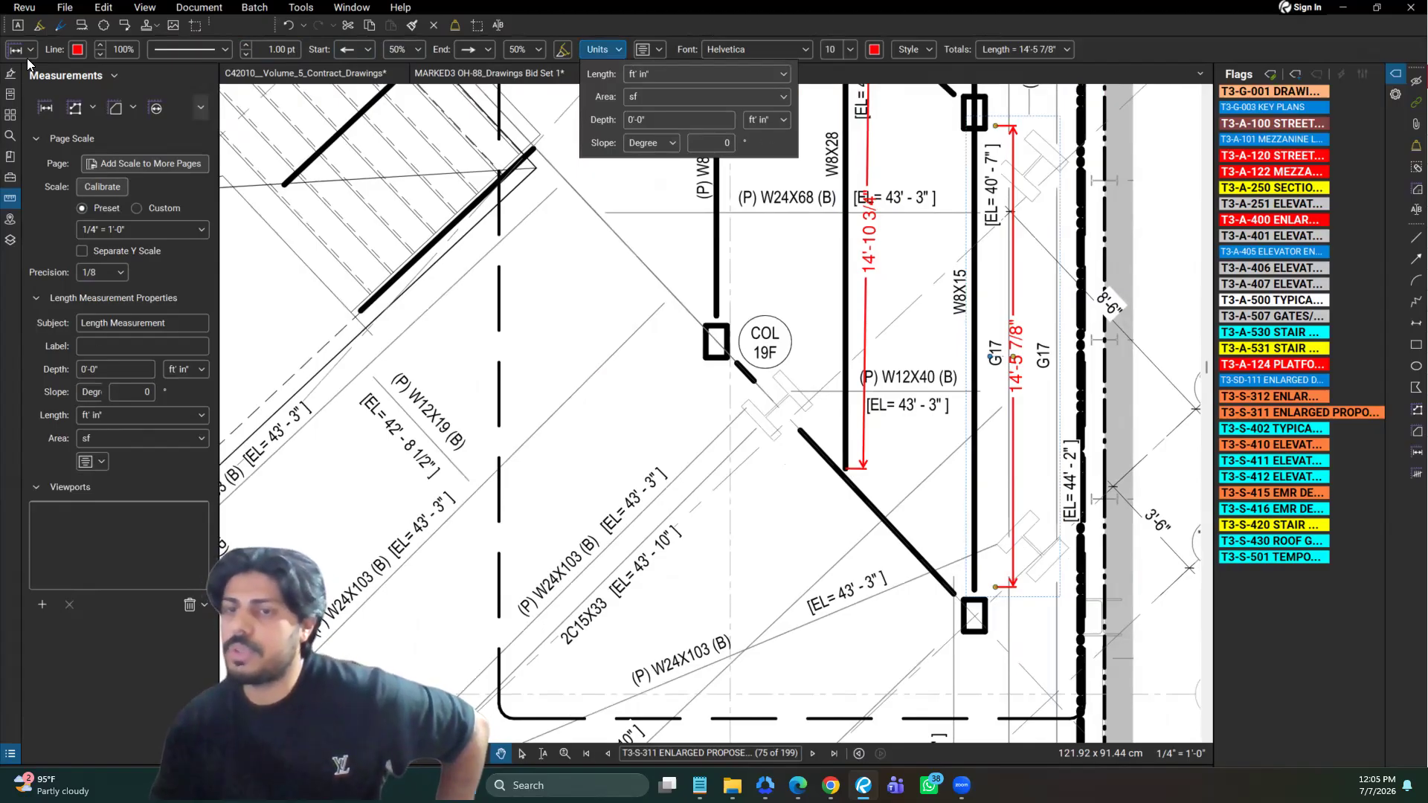
click(637, 65)
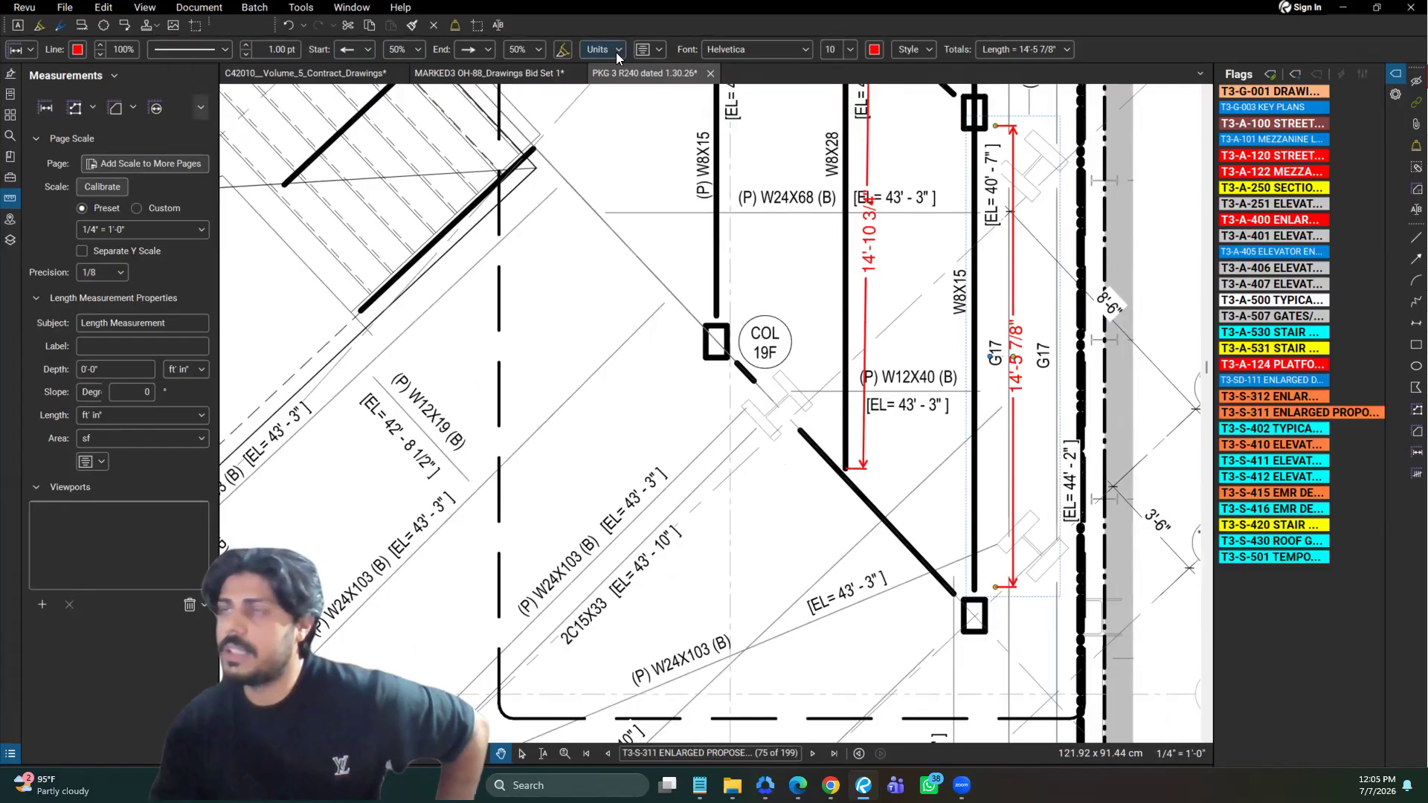
Save the W8X15 measurement's current properties as the default for length measurements and deselect it
click(32, 52)
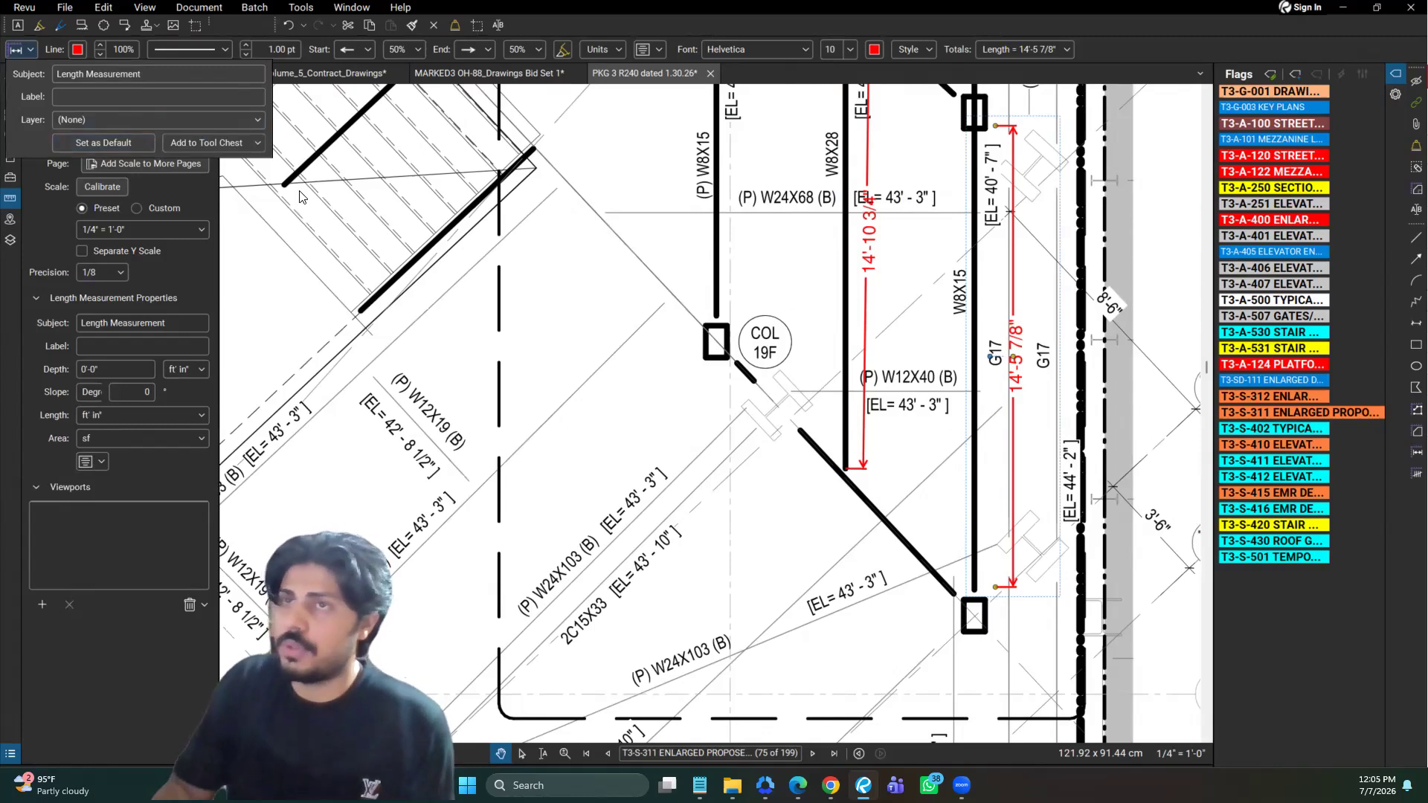
click(76, 142)
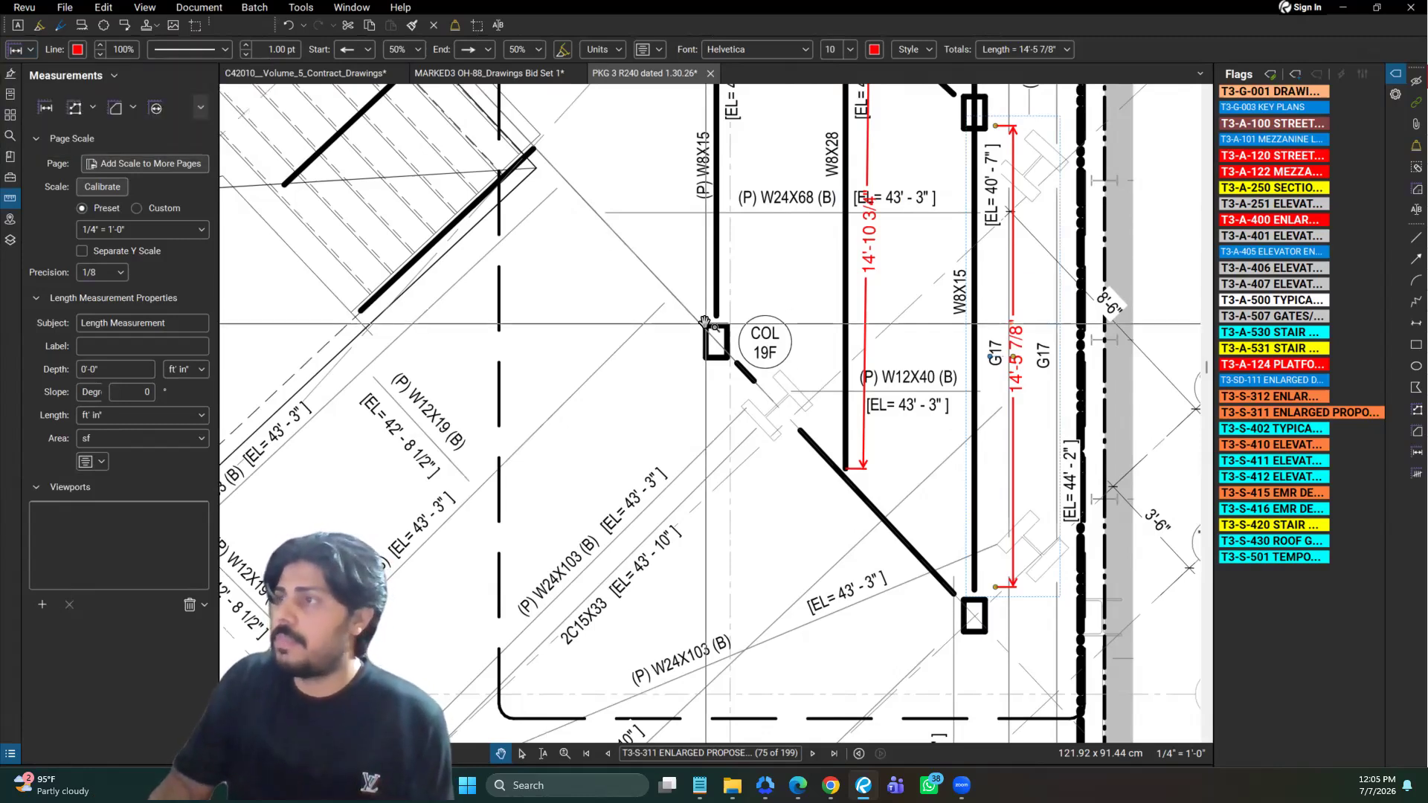
key(Escape)
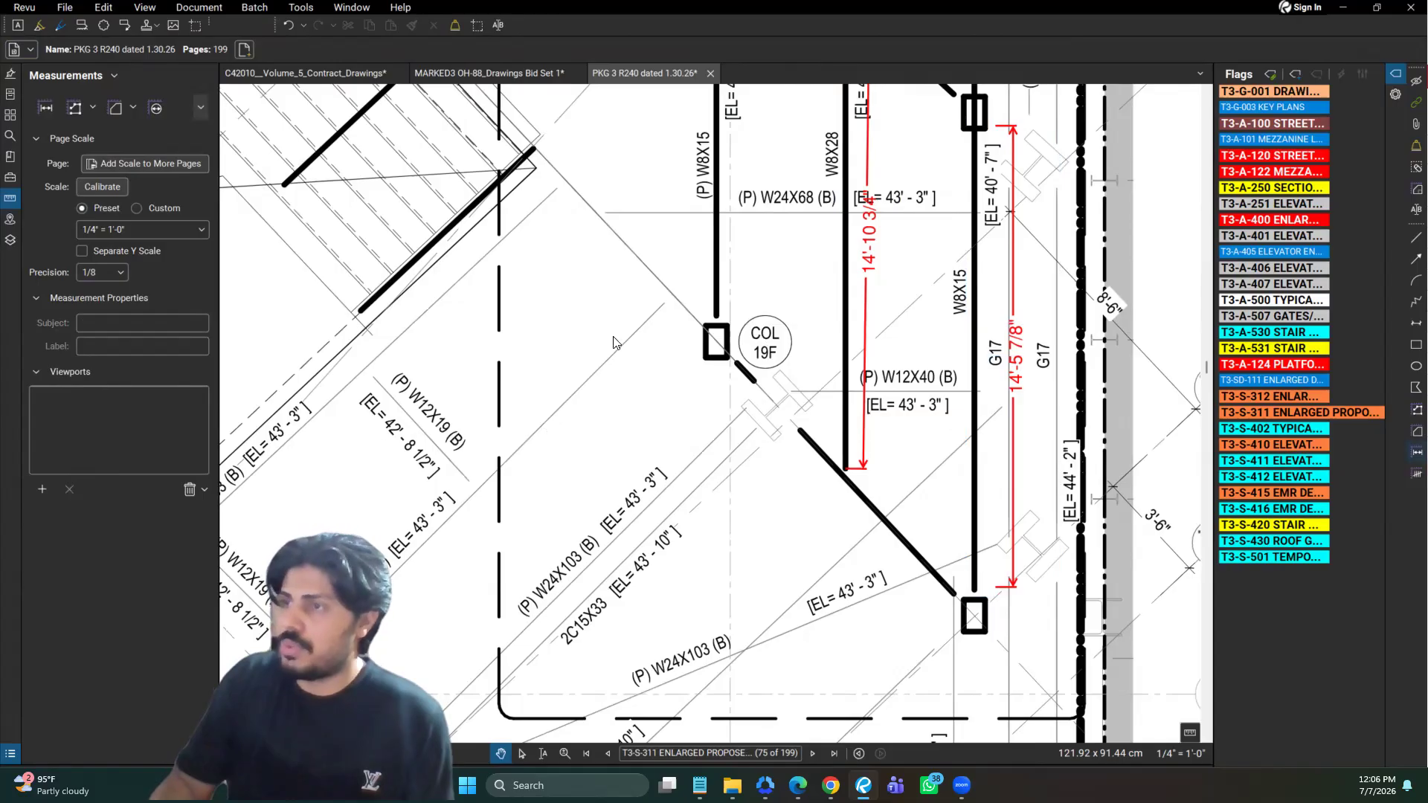
Measure the length of the diagonal line beside the (P) W24X103 (B) label southwest of column 19F with the Length tool
key(l)
scroll(677, 308, down, 1)
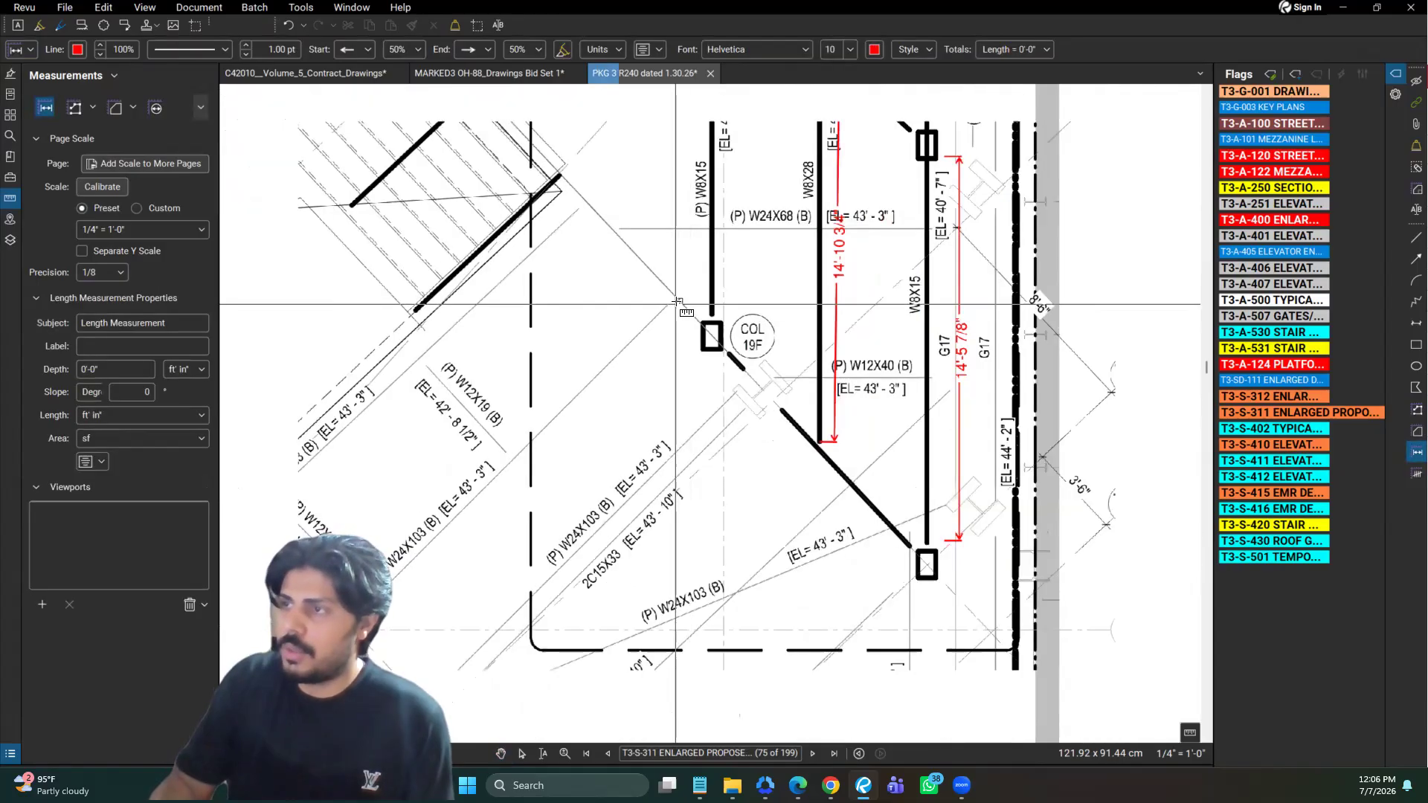
click(668, 305)
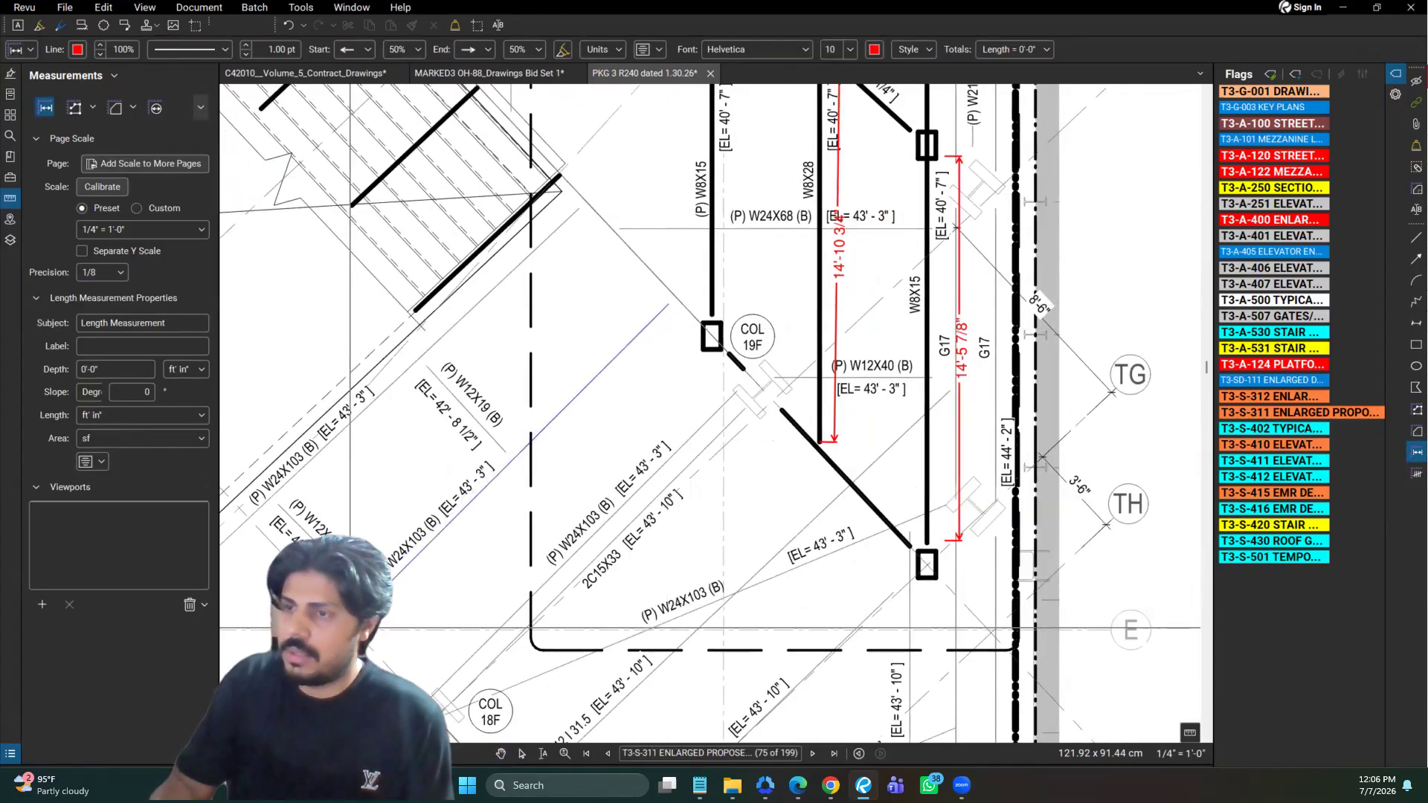
click(346, 638)
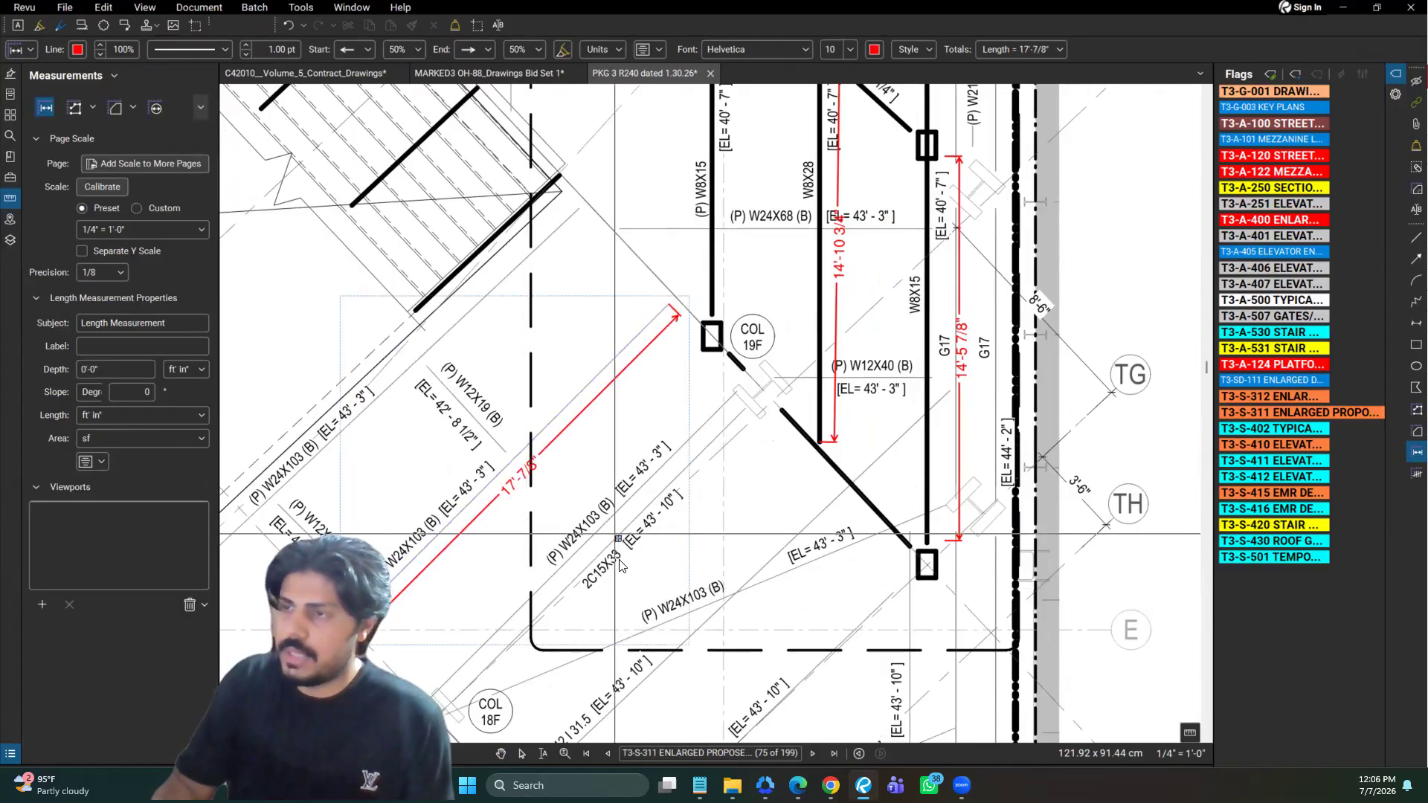
key(Escape)
key(Escape)
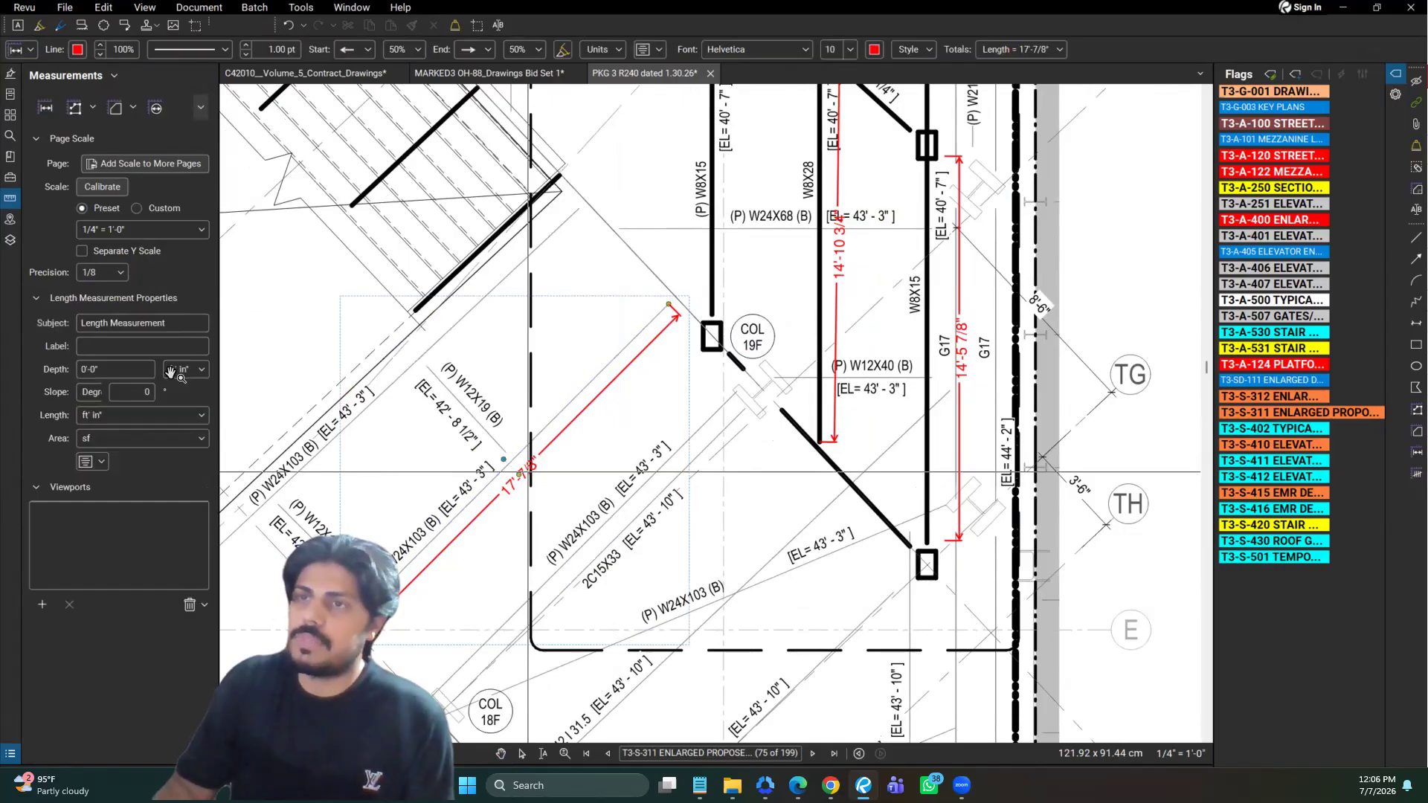
Set the new diagonal measurement's length unit to m and its line color to bright green
click(108, 416)
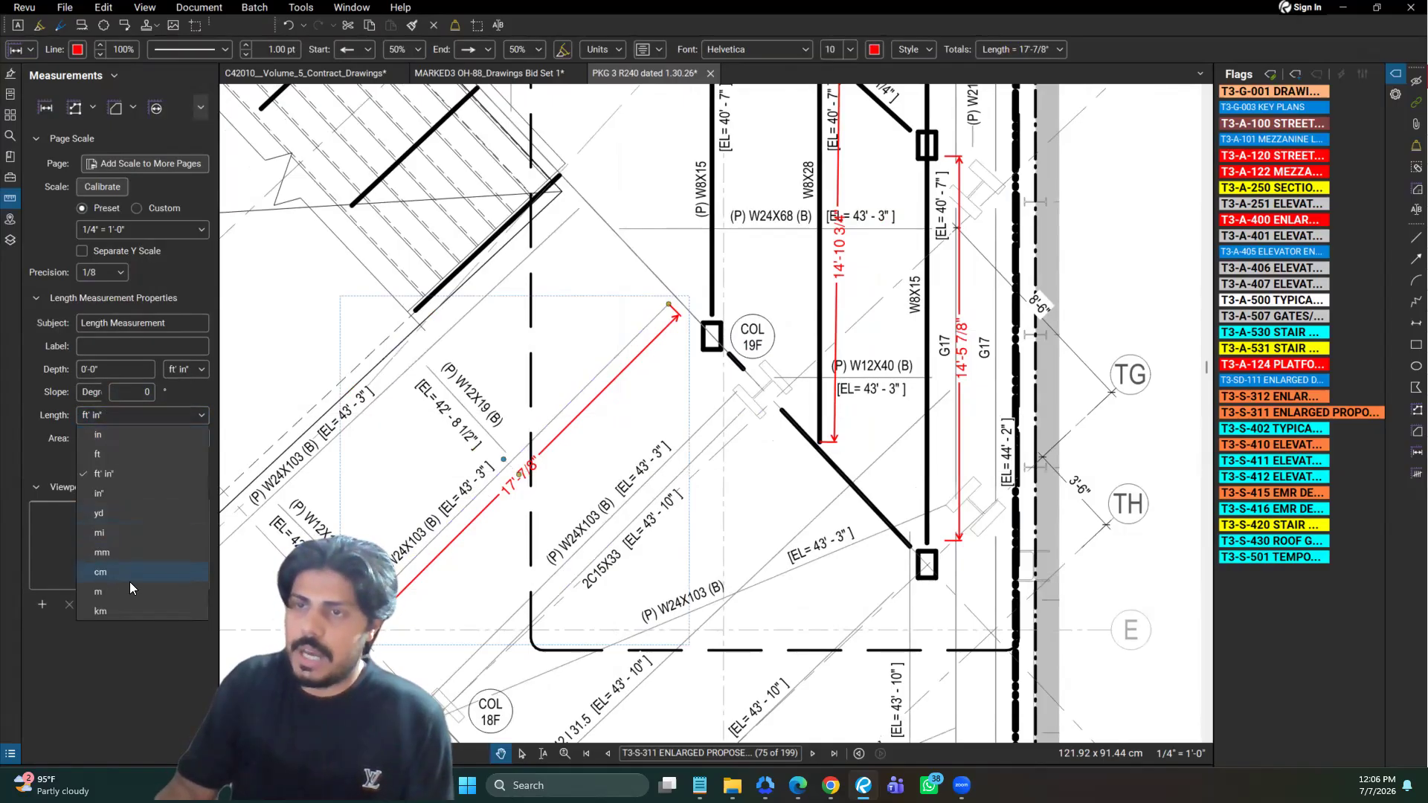
click(83, 56)
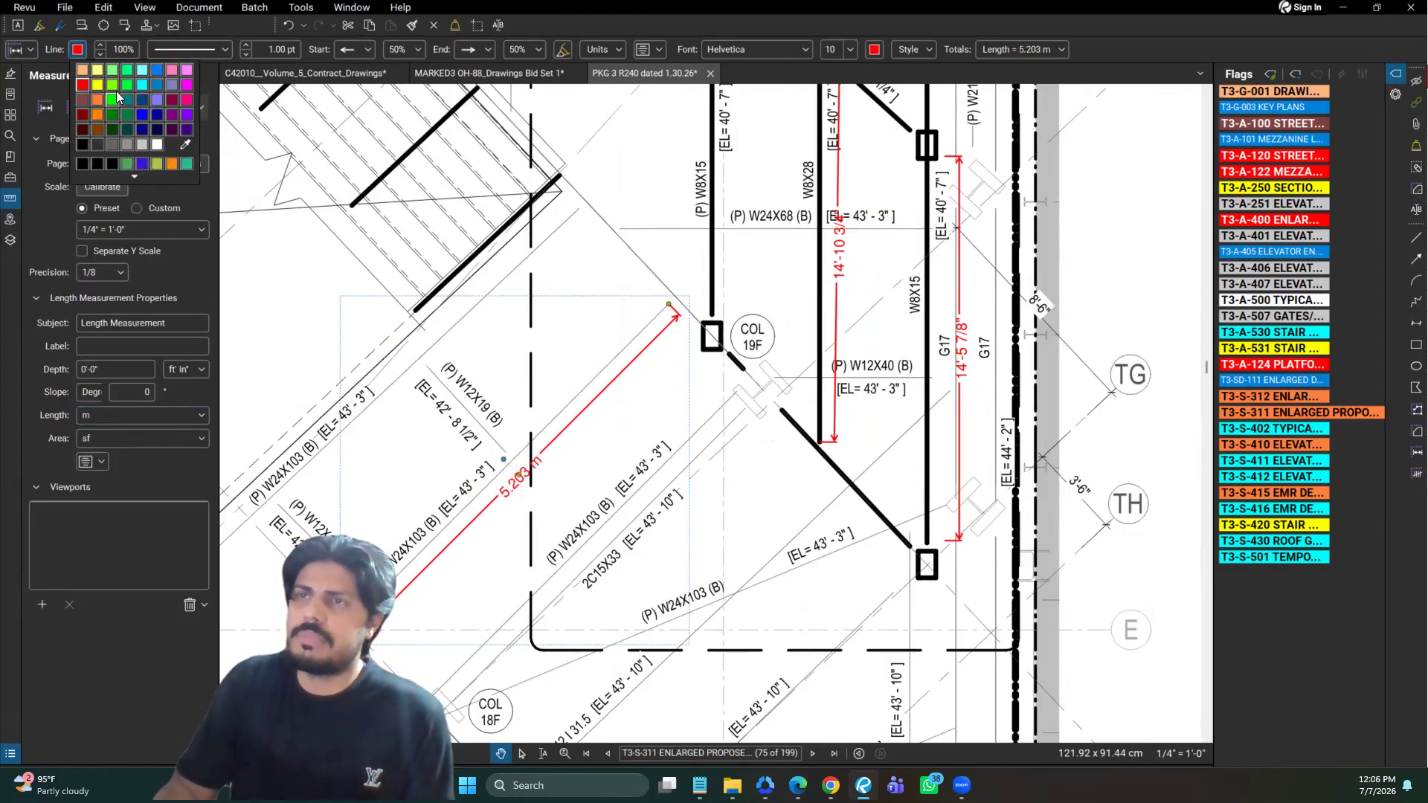
click(112, 99)
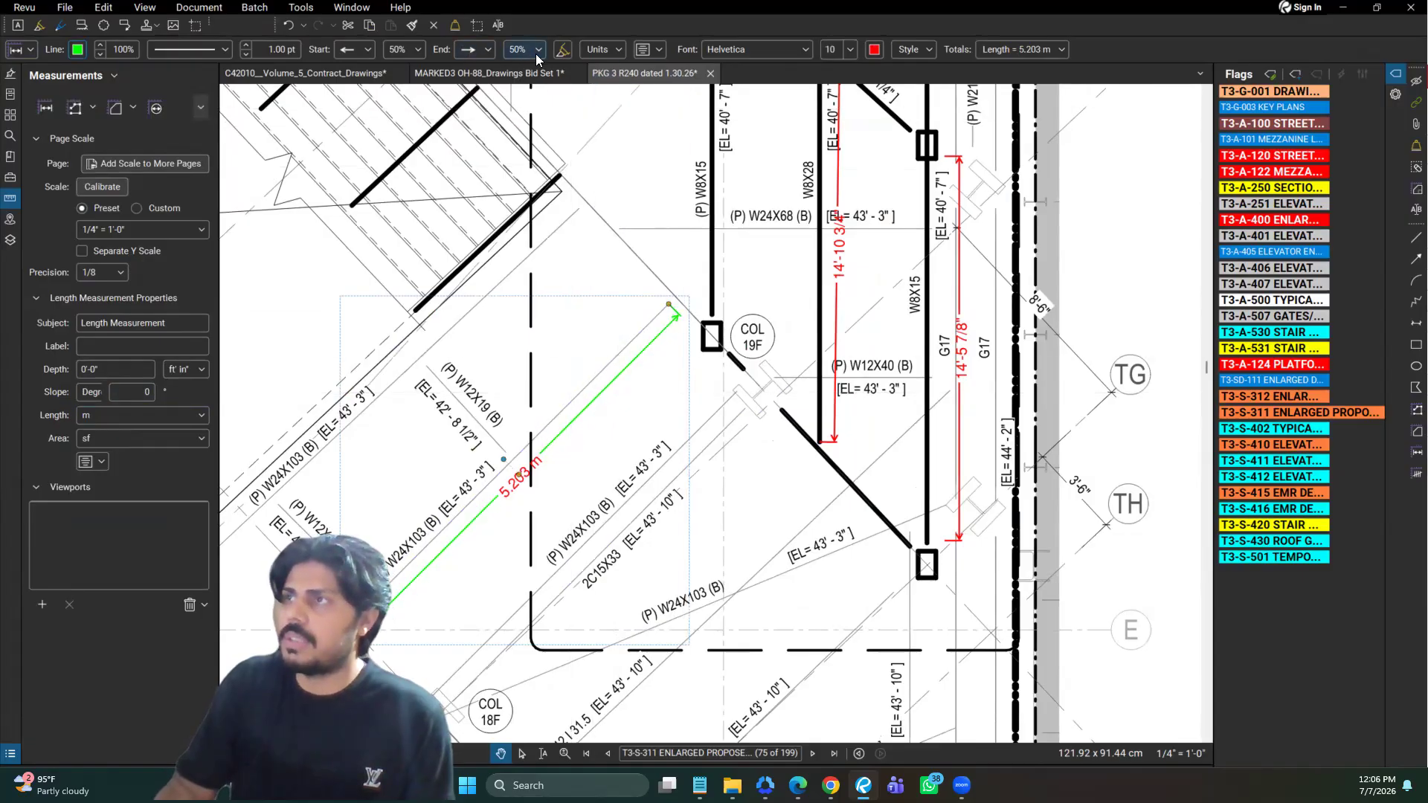
Make the diagonal measurement's text bold at font size 20, and save its properties as the default for length measurements
click(803, 53)
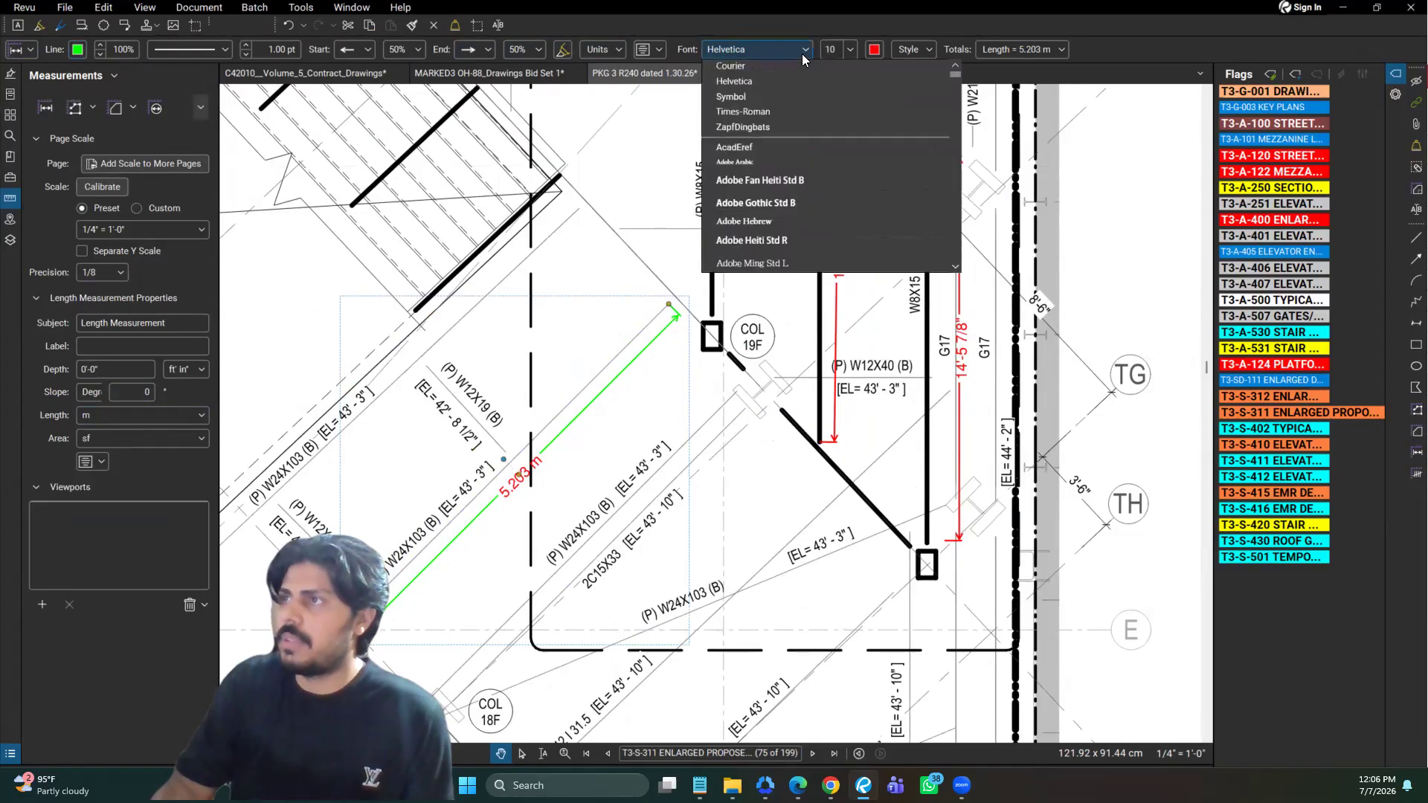
click(638, 205)
click(842, 46)
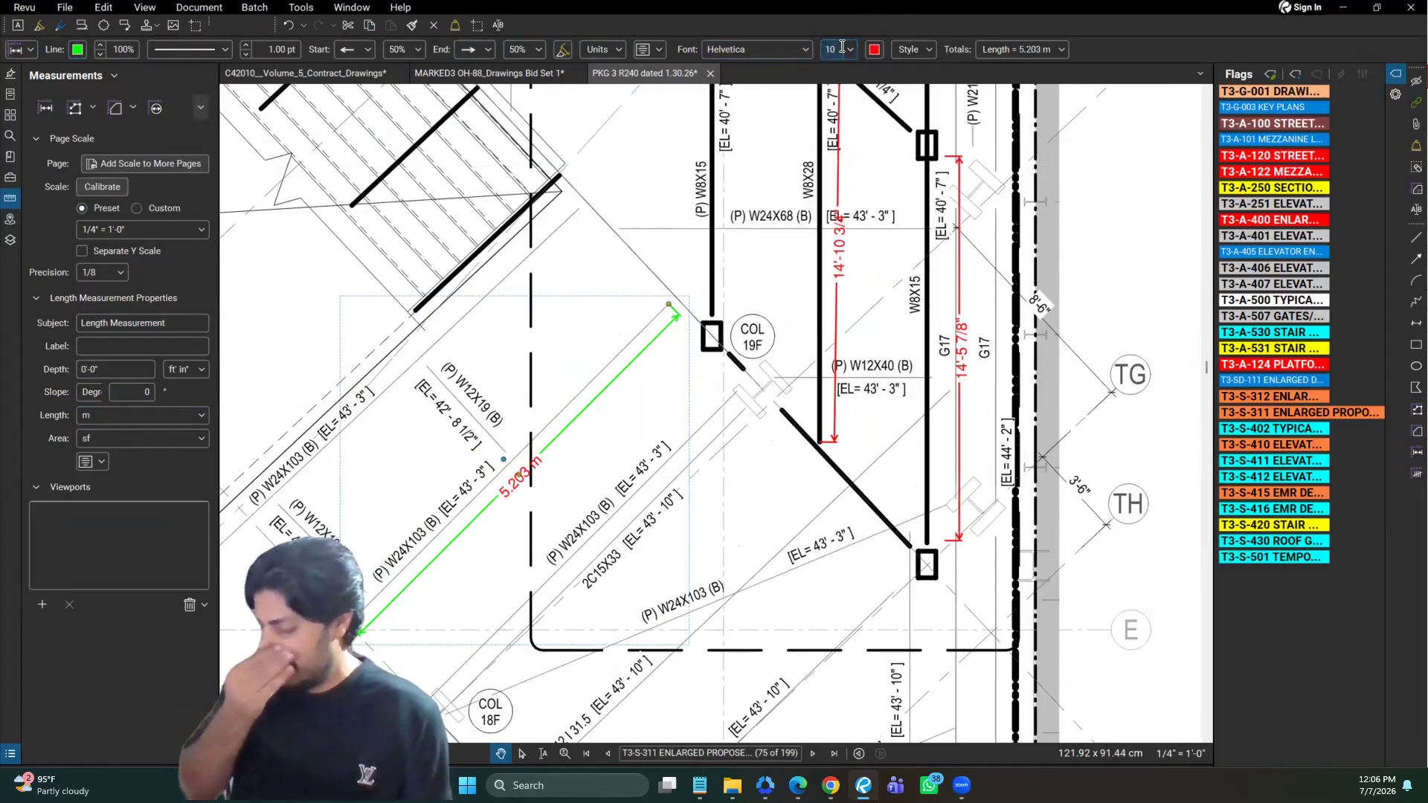
key(BackSpace)
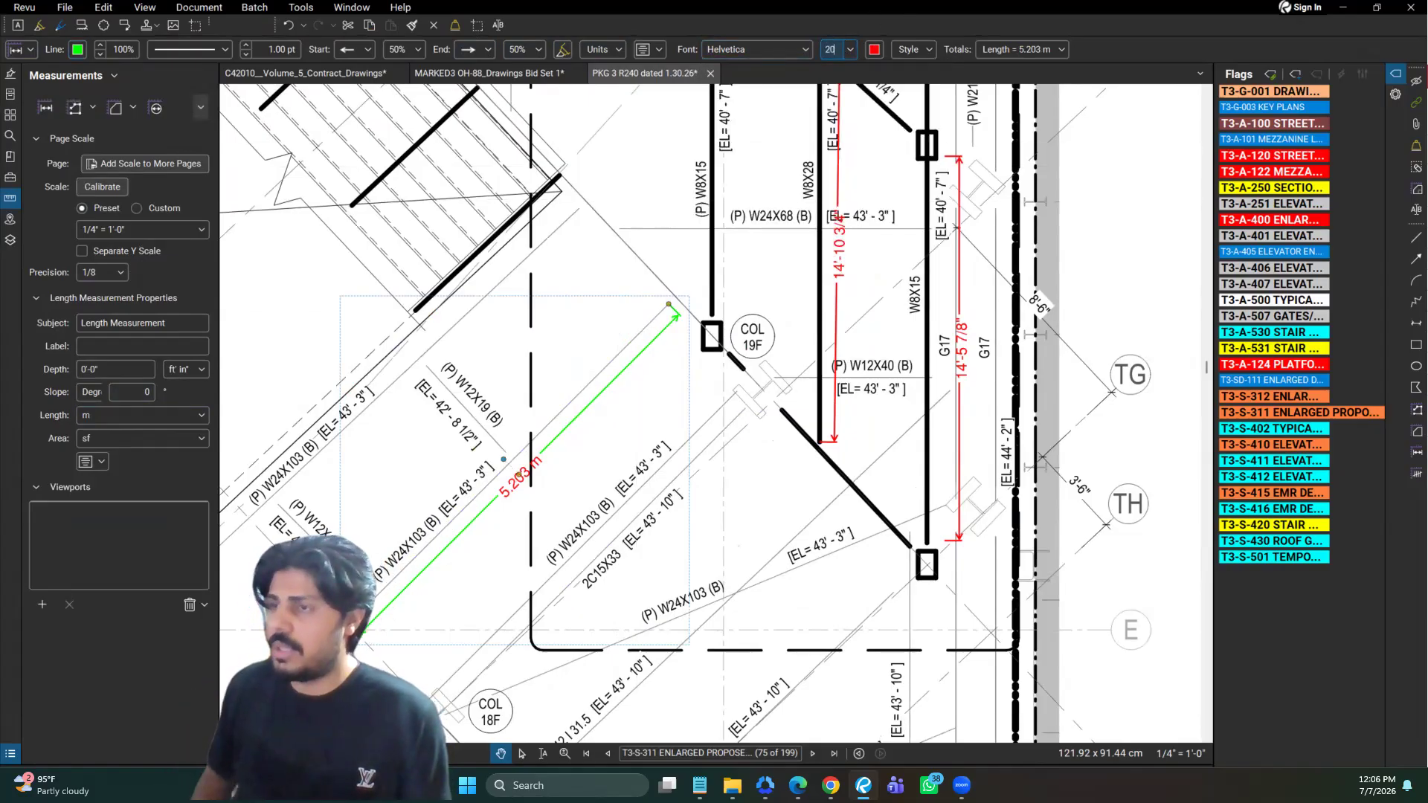
text(20)
key(Return)
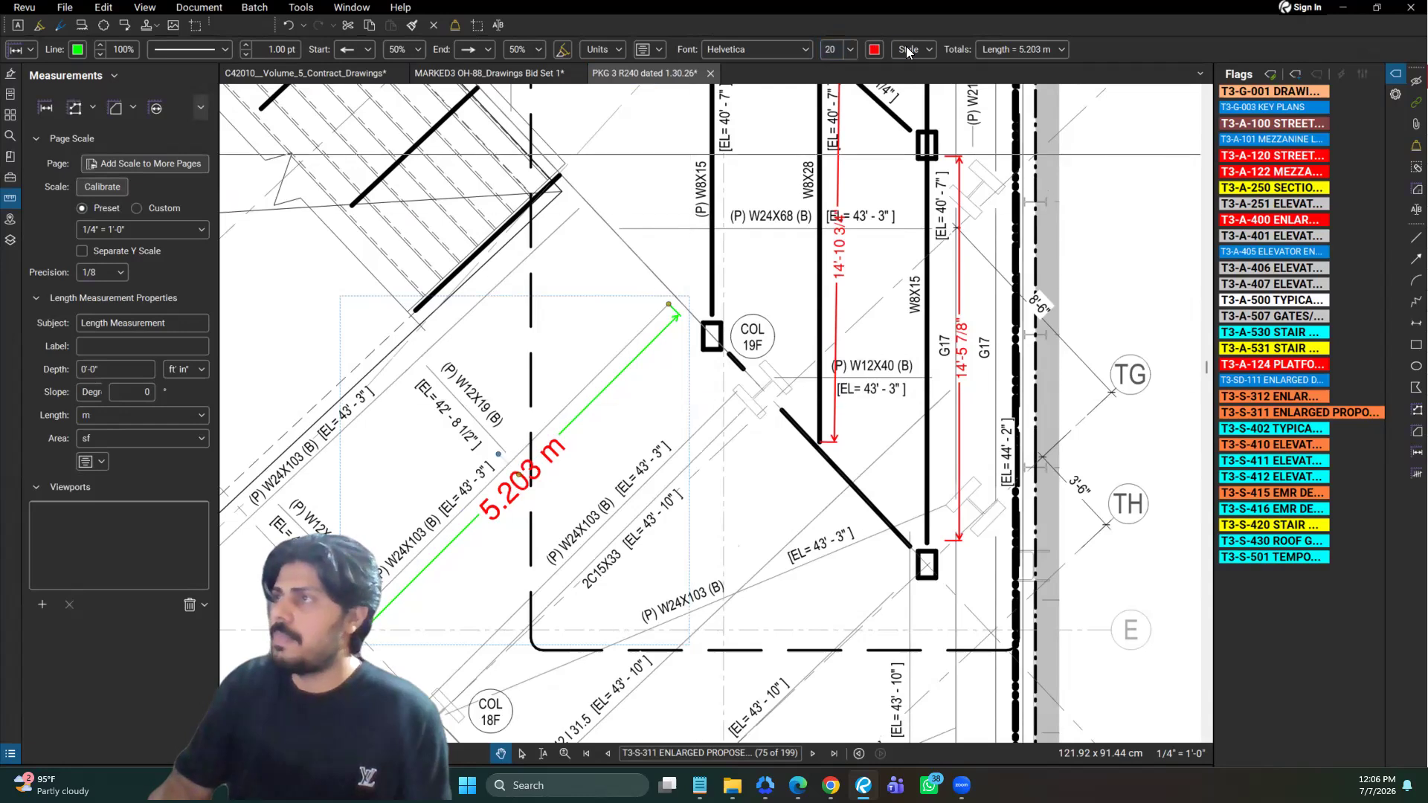
click(930, 50)
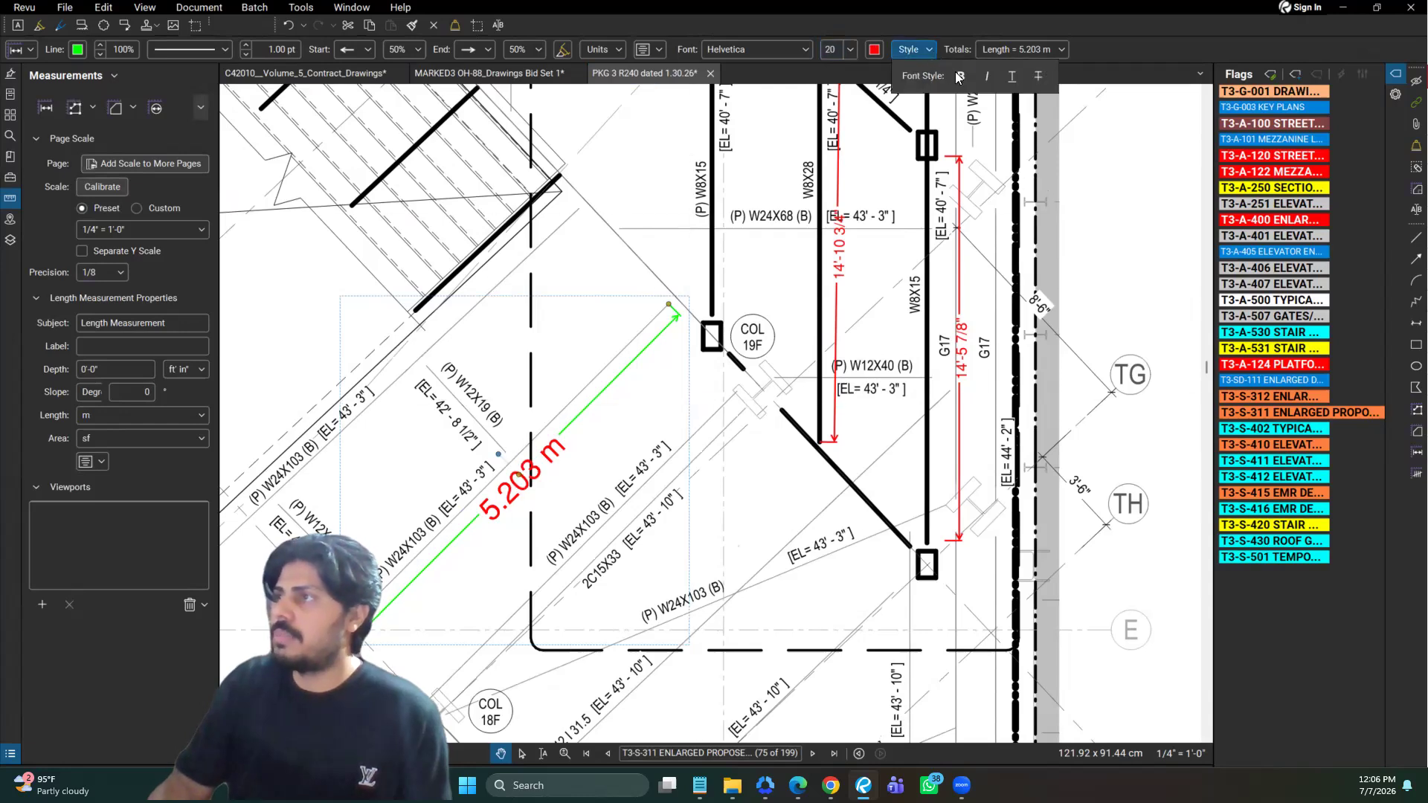
click(960, 78)
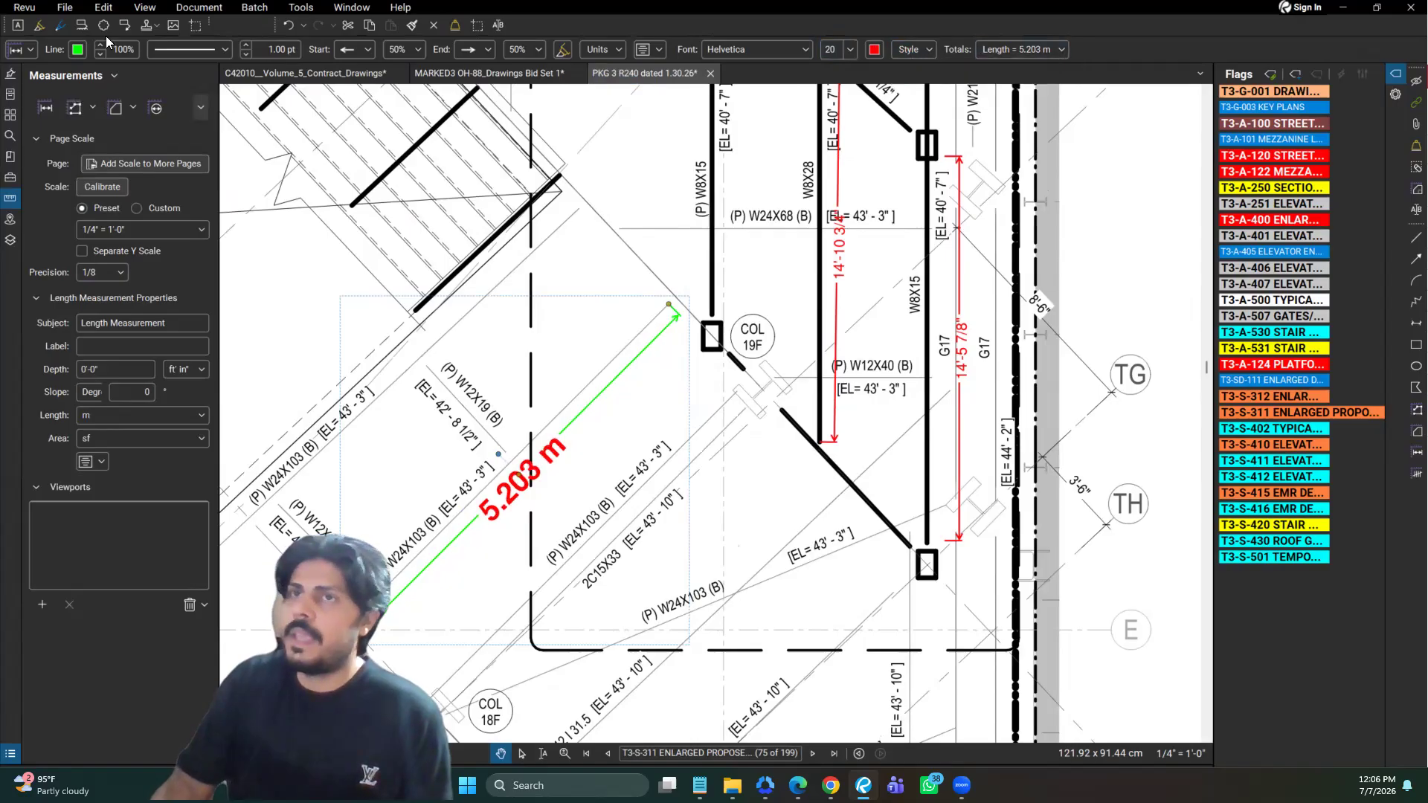
click(30, 50)
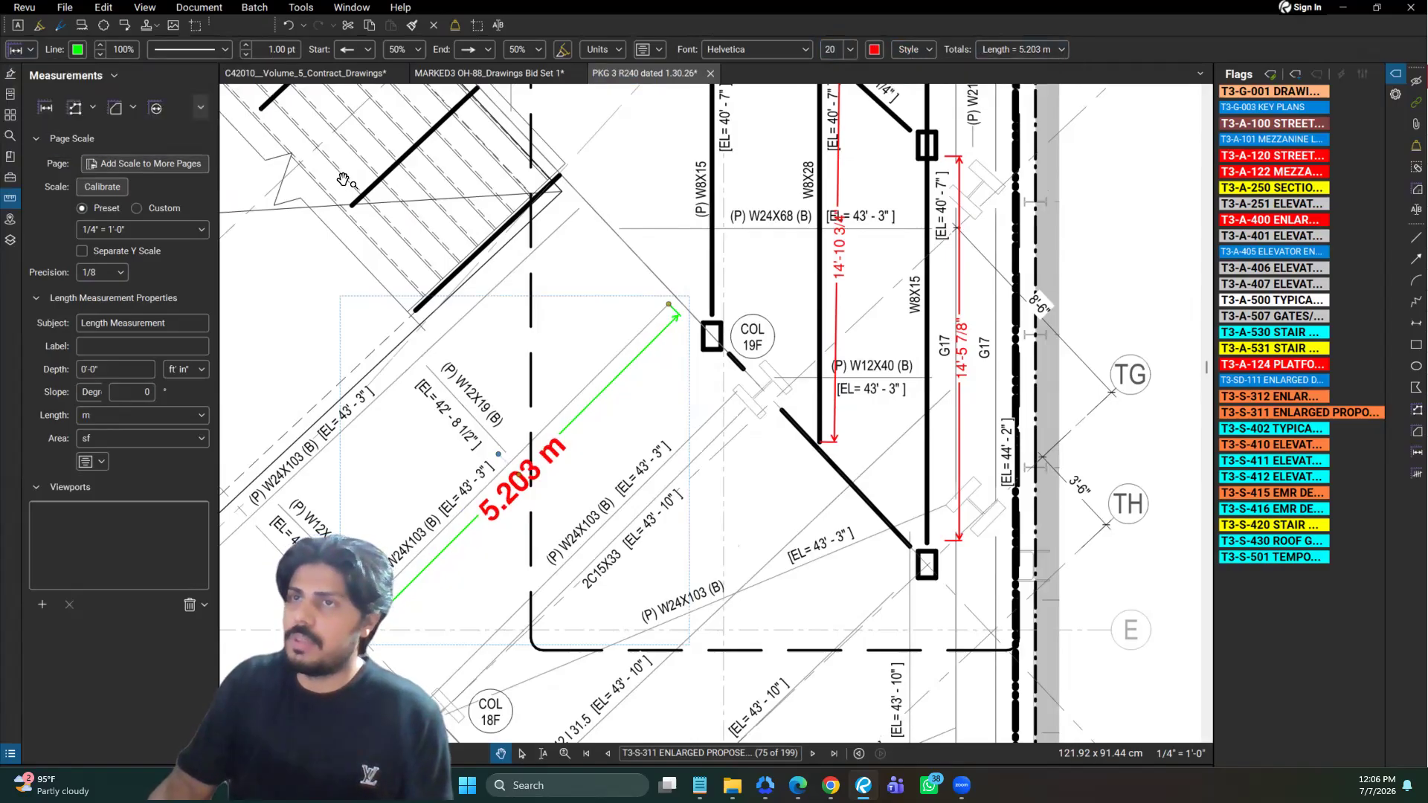
Measure the parallel (P) W24X103 (B) diagonal line between columns 18F and 19F with the Length tool
scroll(790, 309, down, 1)
scroll(790, 309, down, 1)
click(1413, 456)
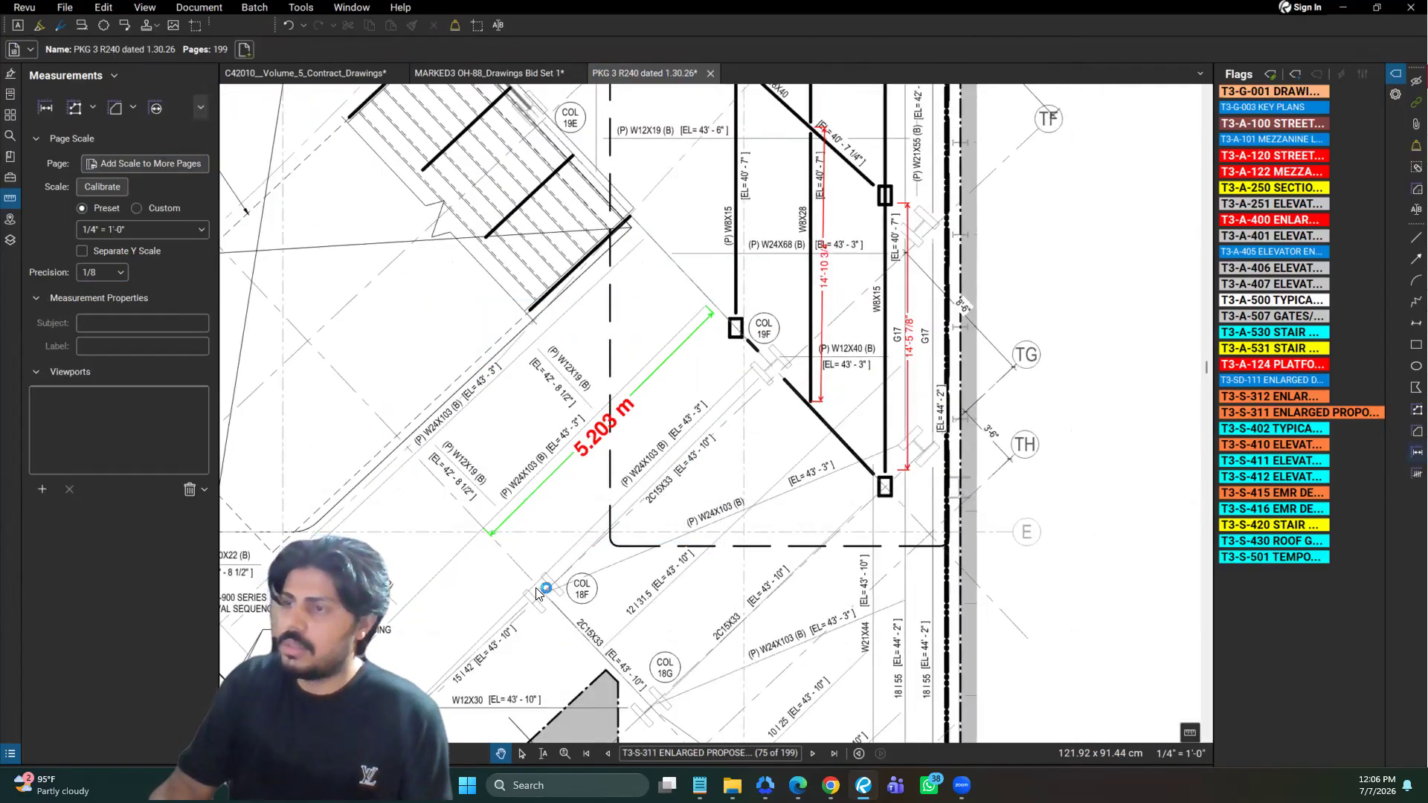
click(556, 578)
click(753, 368)
click(795, 737)
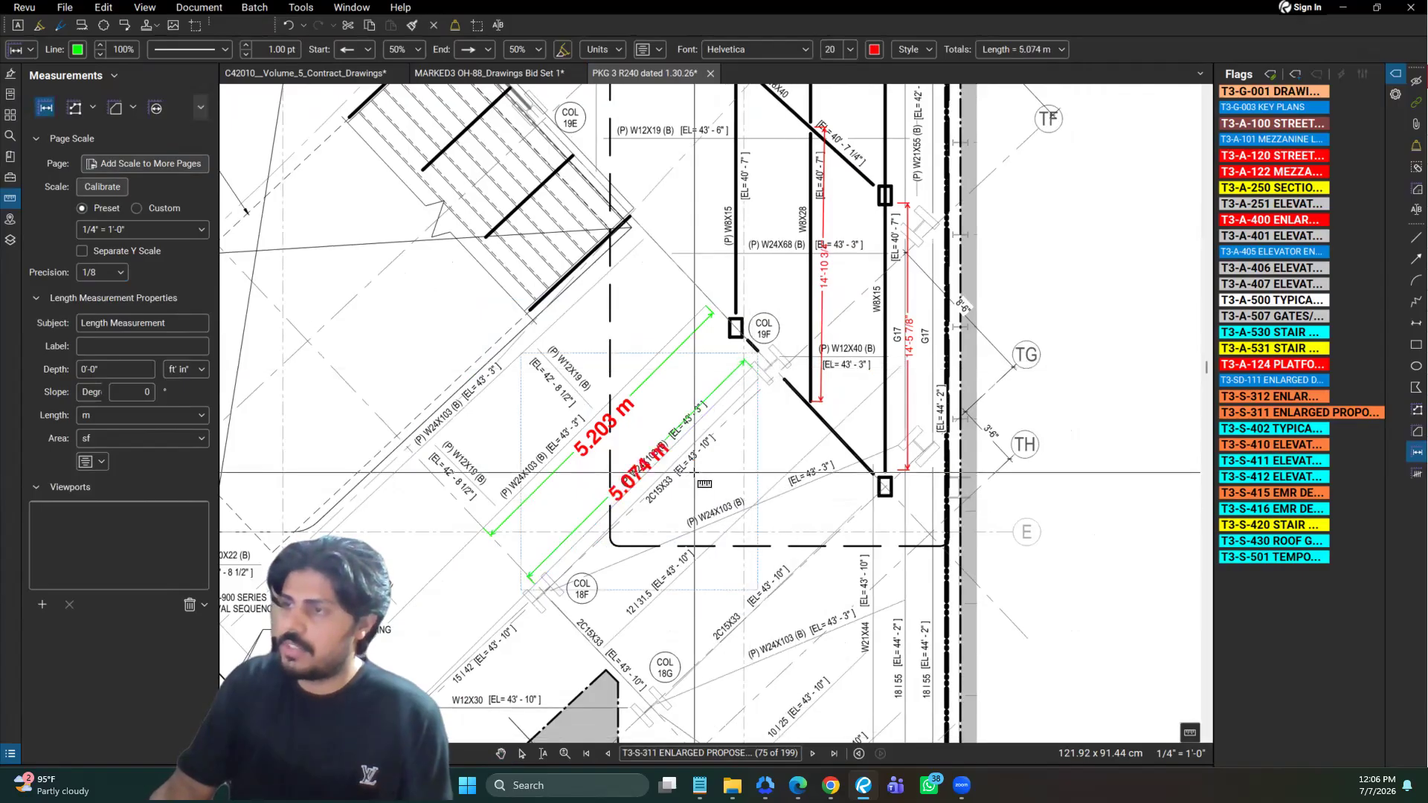
scroll(670, 465, up, 2)
key(Escape)
key(Escape)
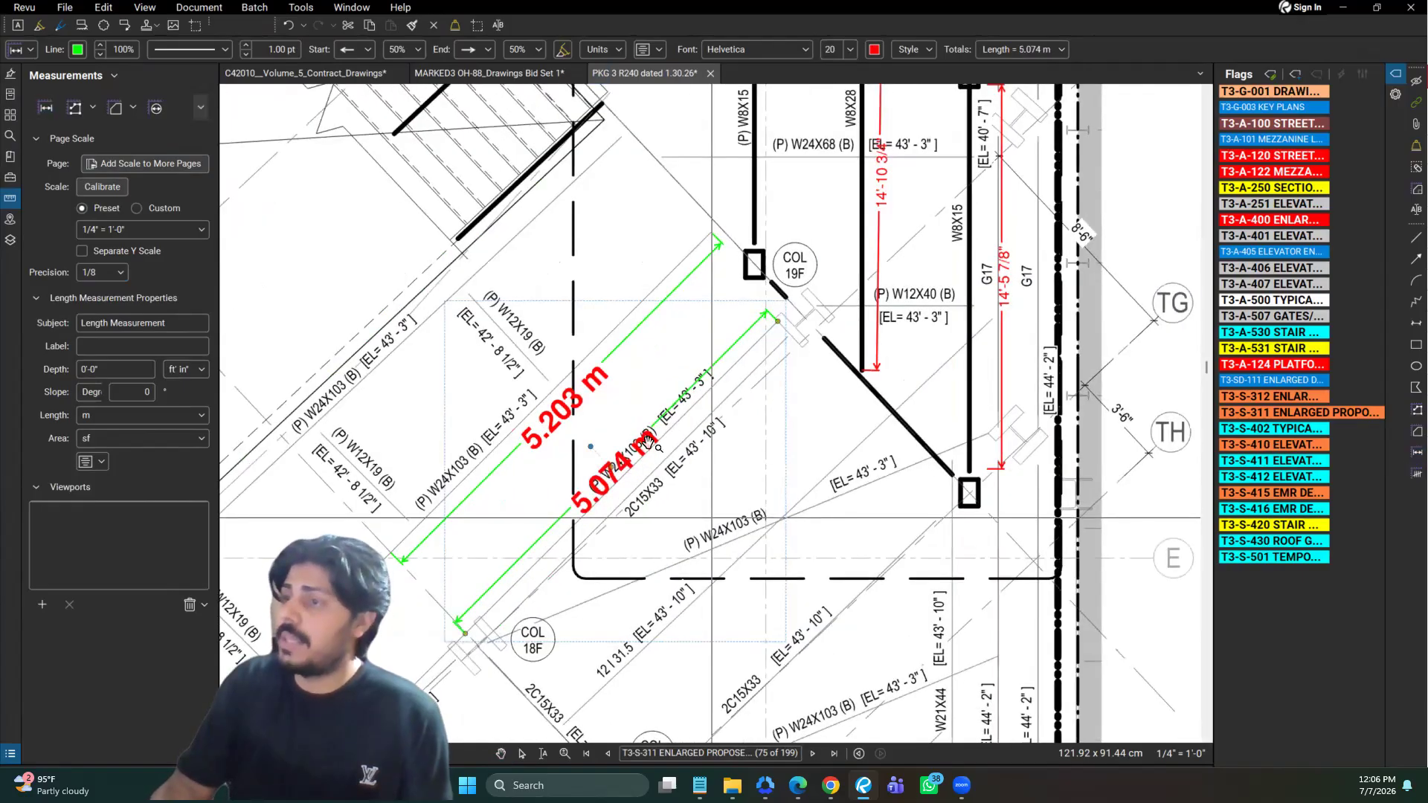
Remove the bold style from the column 18F to 19F measurement's text and set its font size to 10
click(632, 474)
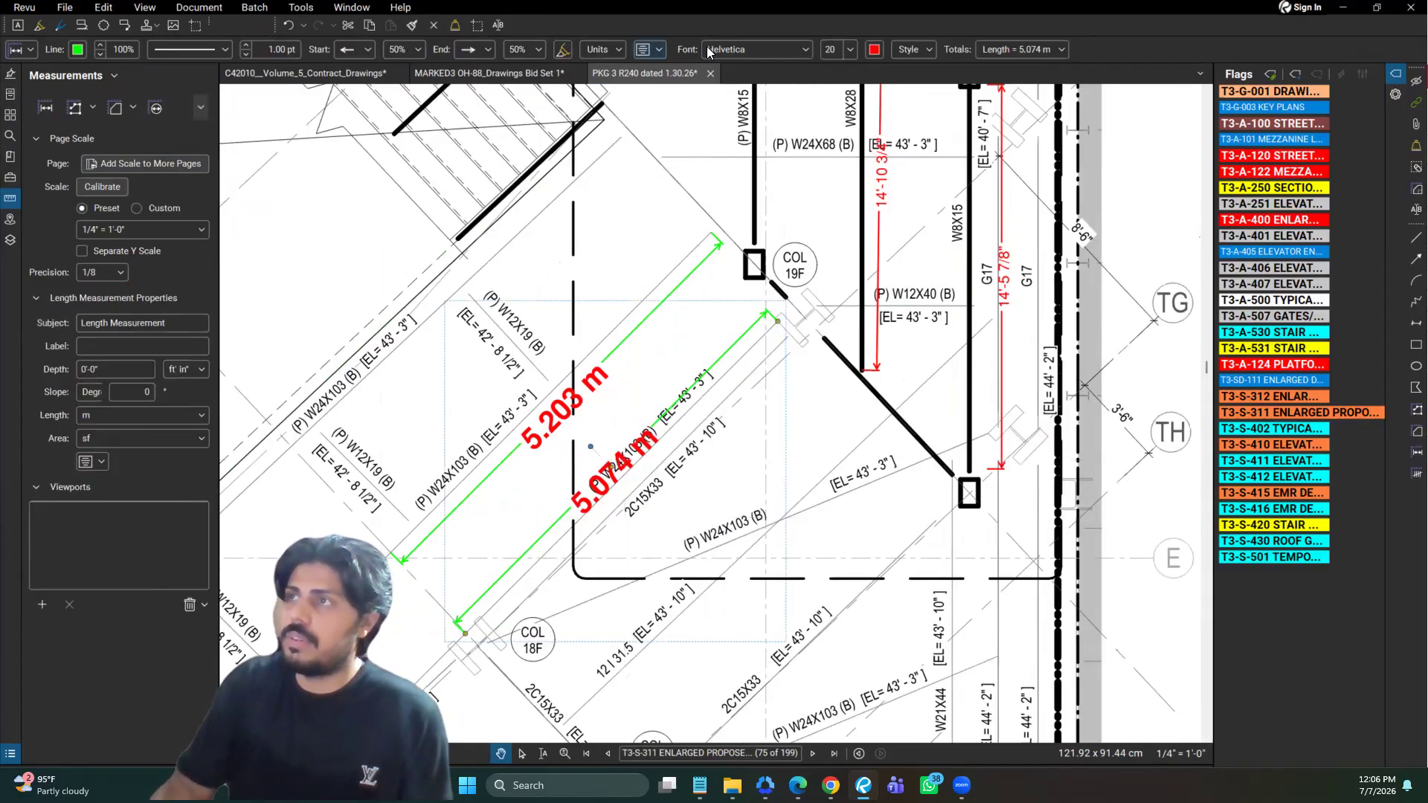
click(933, 48)
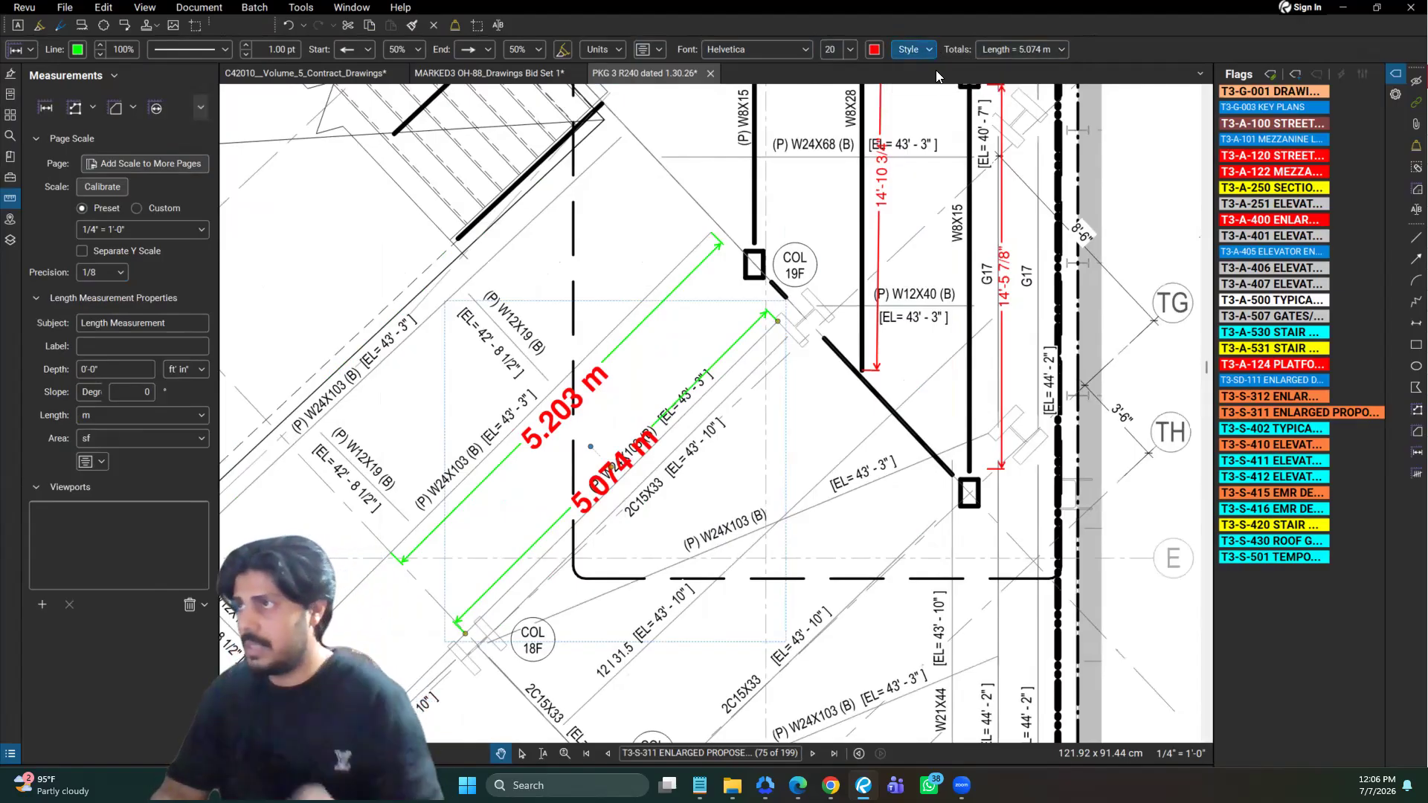
click(829, 50)
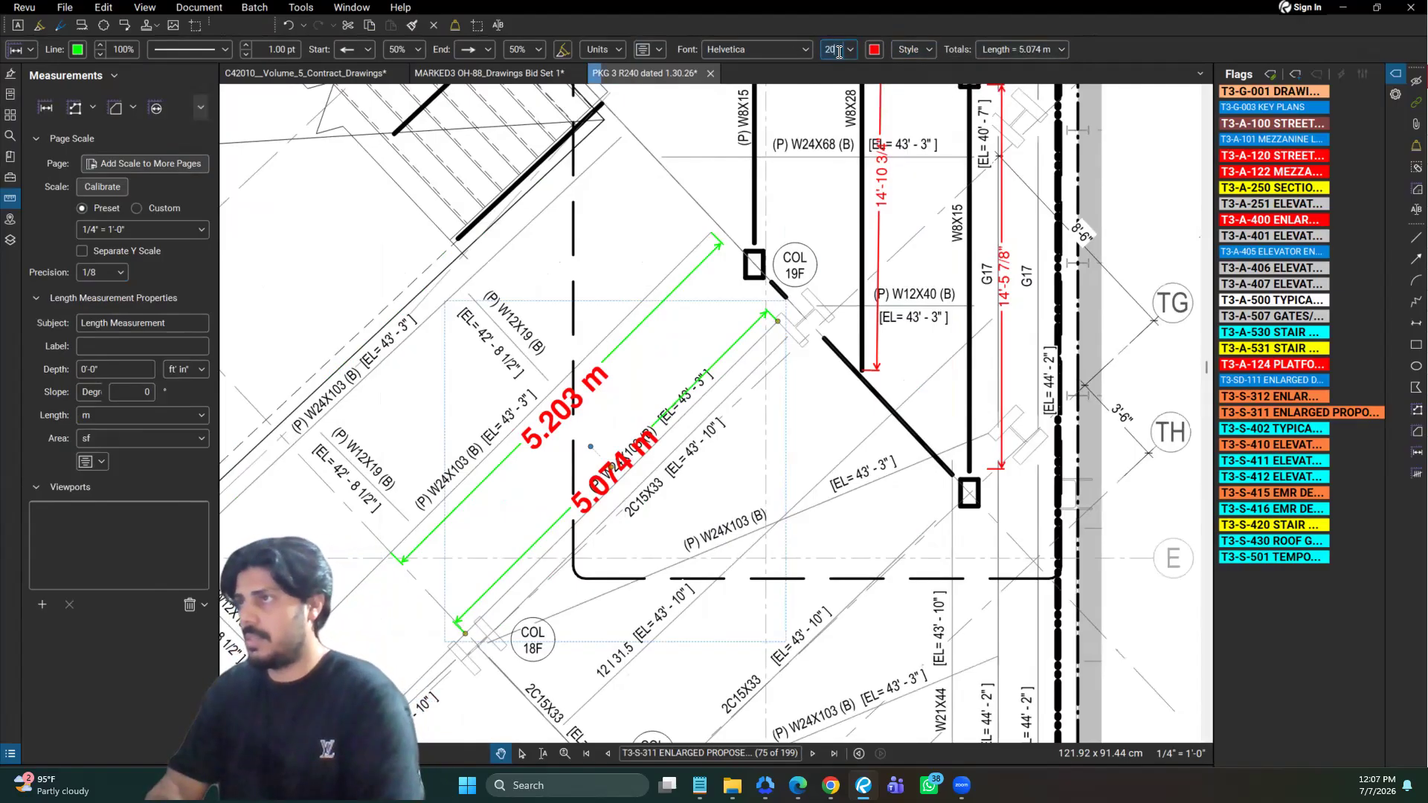
text(20)
key(Return)
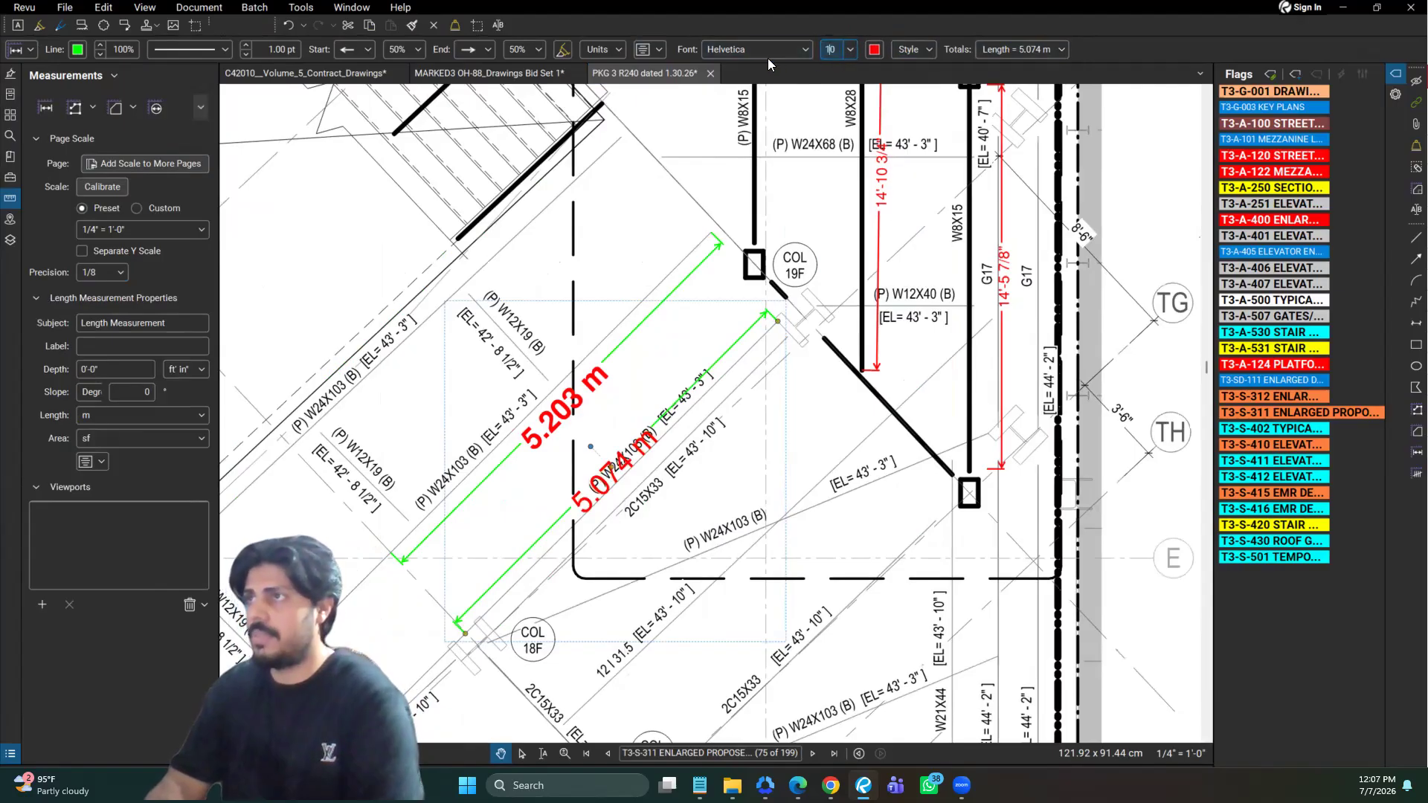
Set the measurement's length unit to ft' in" and line color to red, saving these properties as the length measurement default
click(658, 49)
click(601, 47)
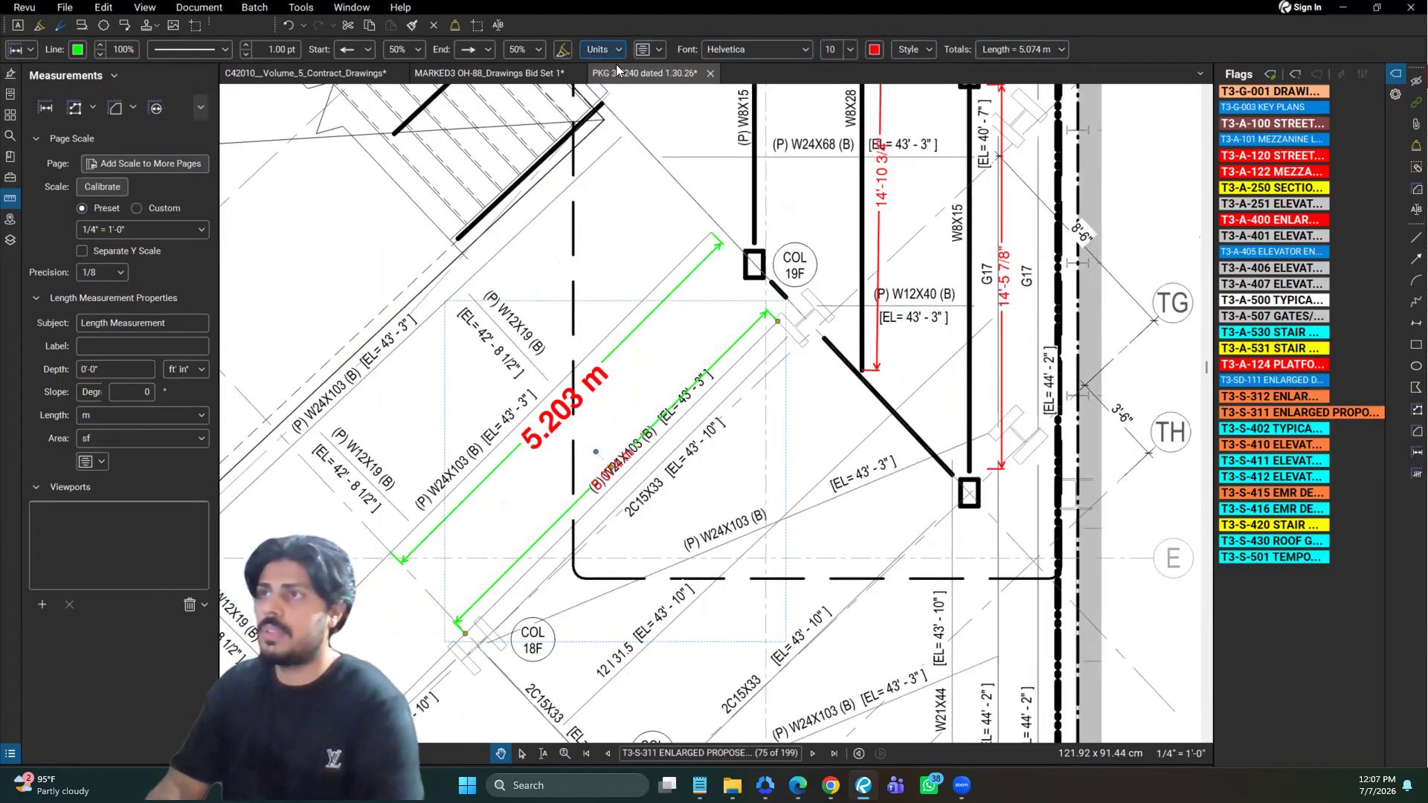
click(666, 74)
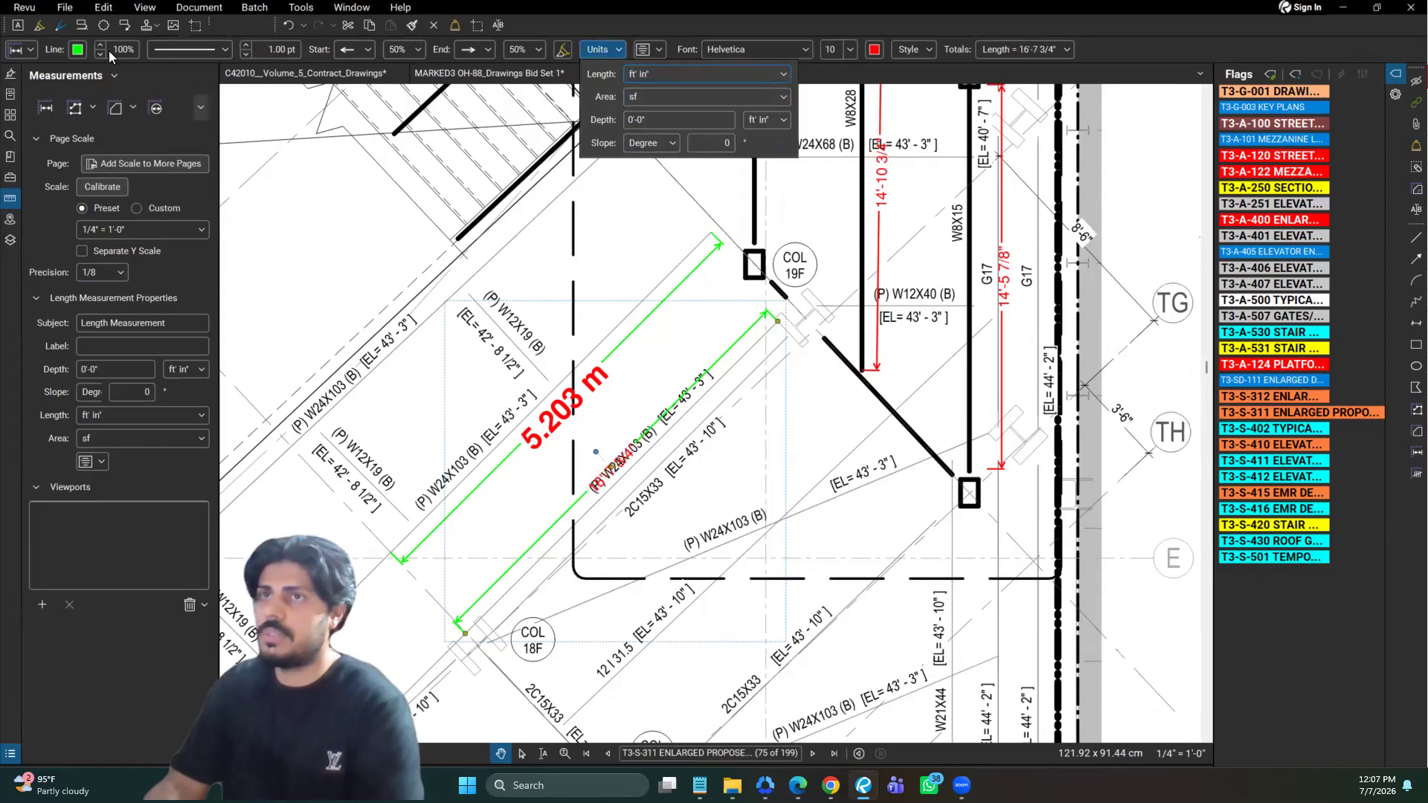
click(78, 51)
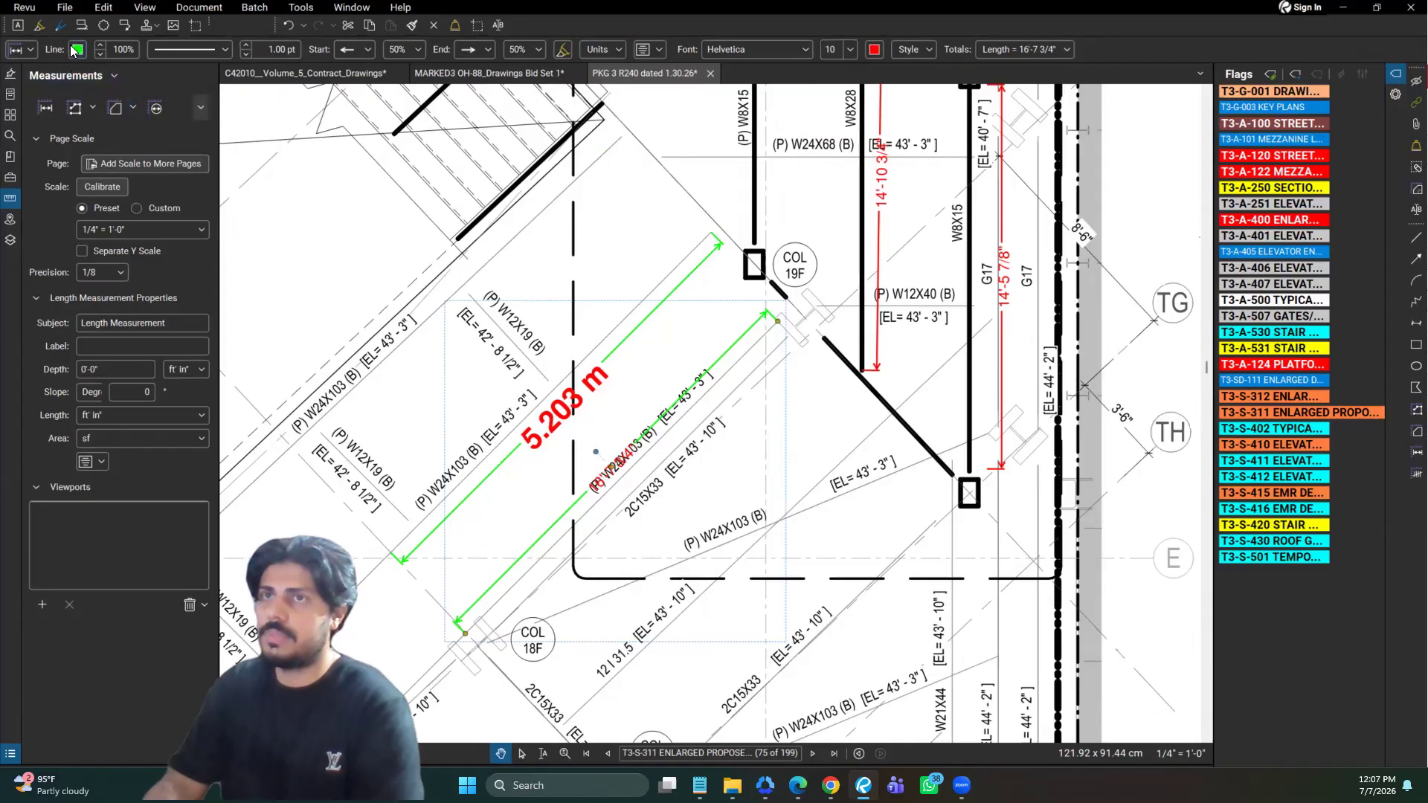
click(77, 51)
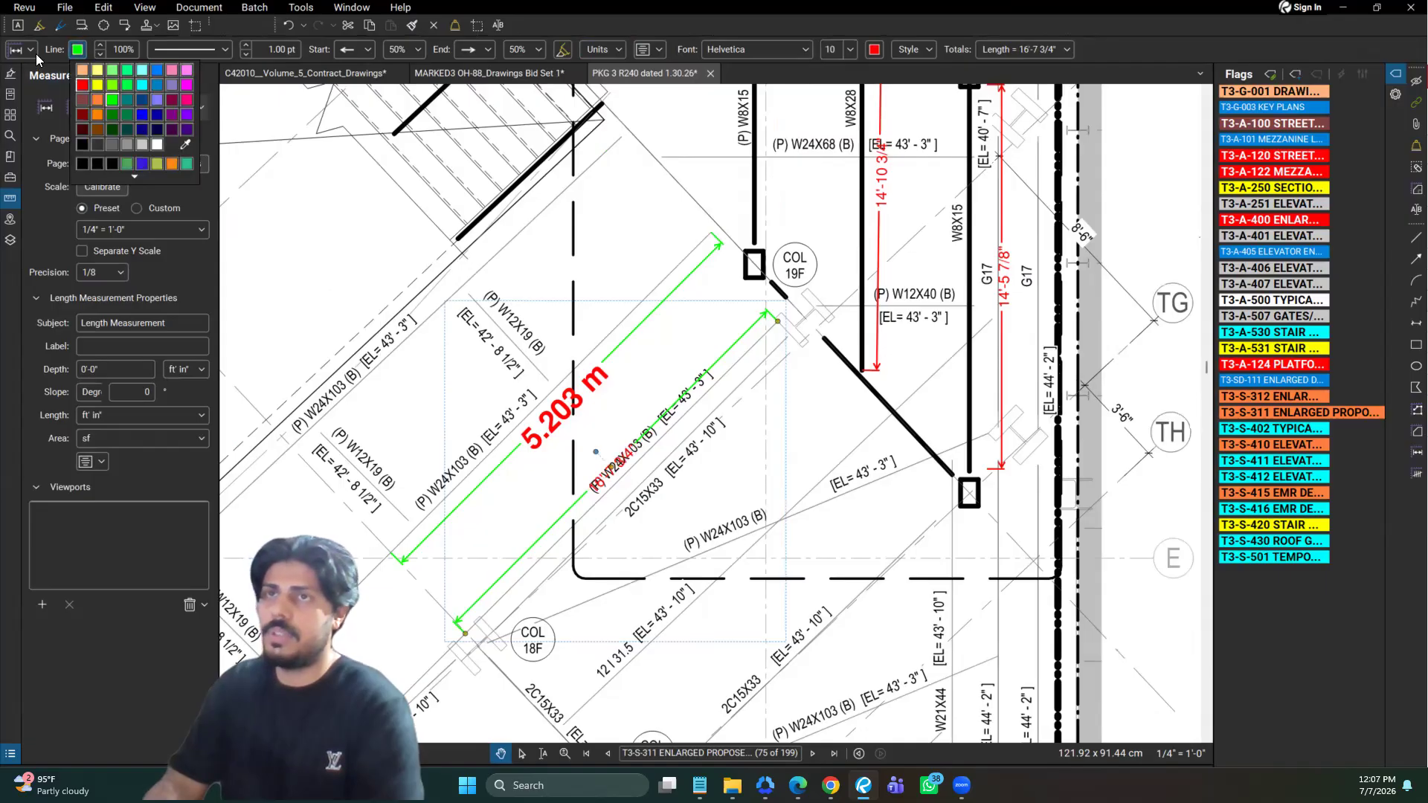
click(81, 85)
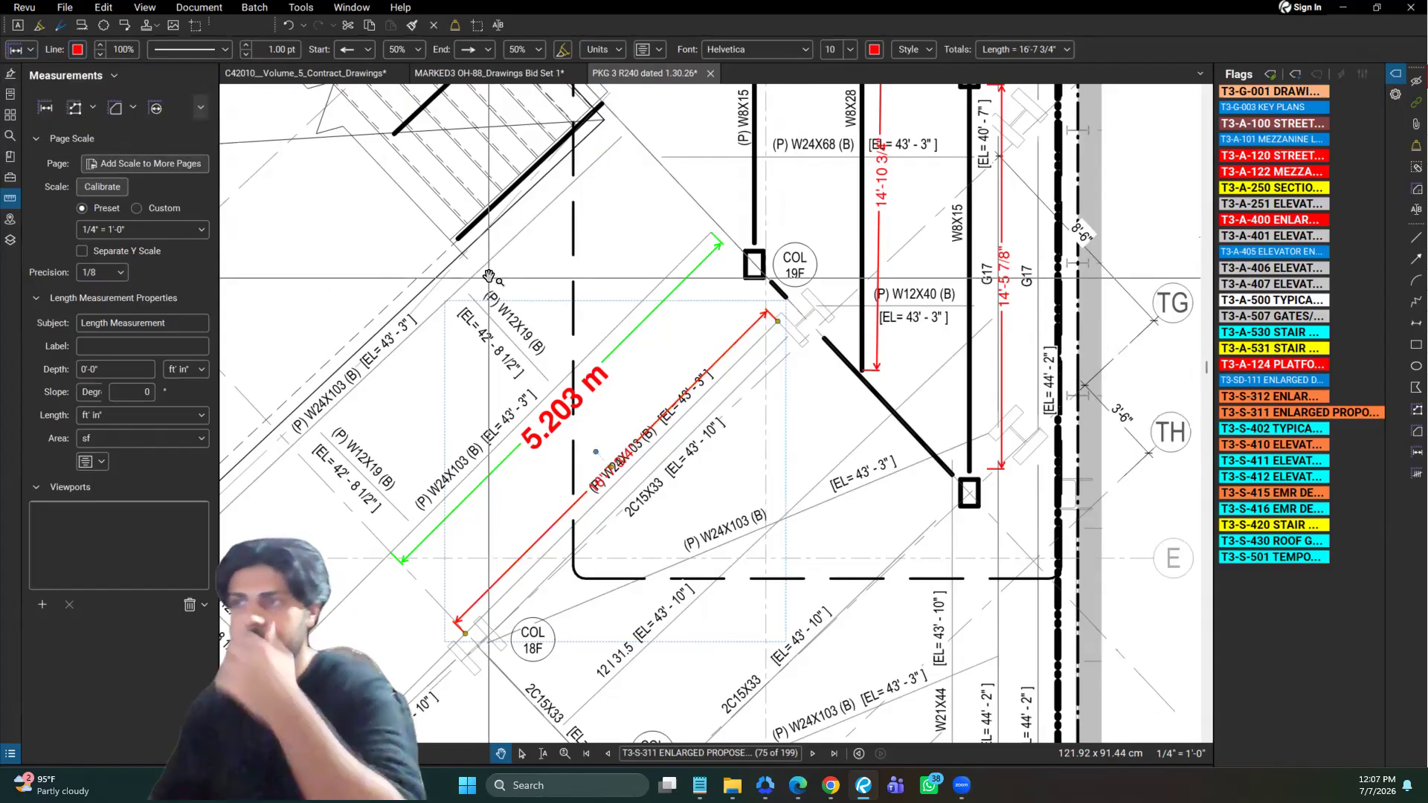
key(Escape)
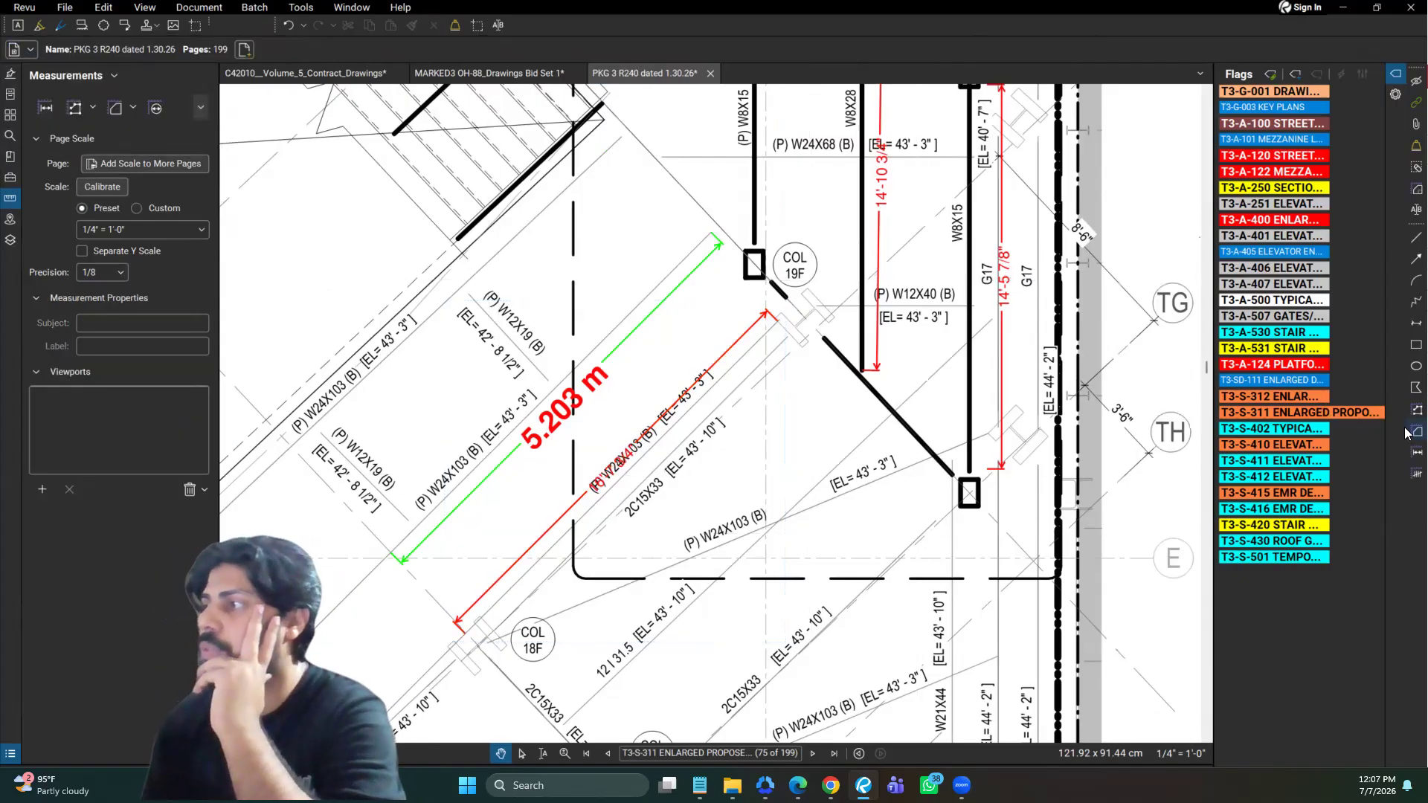
scroll(974, 398, down, 5)
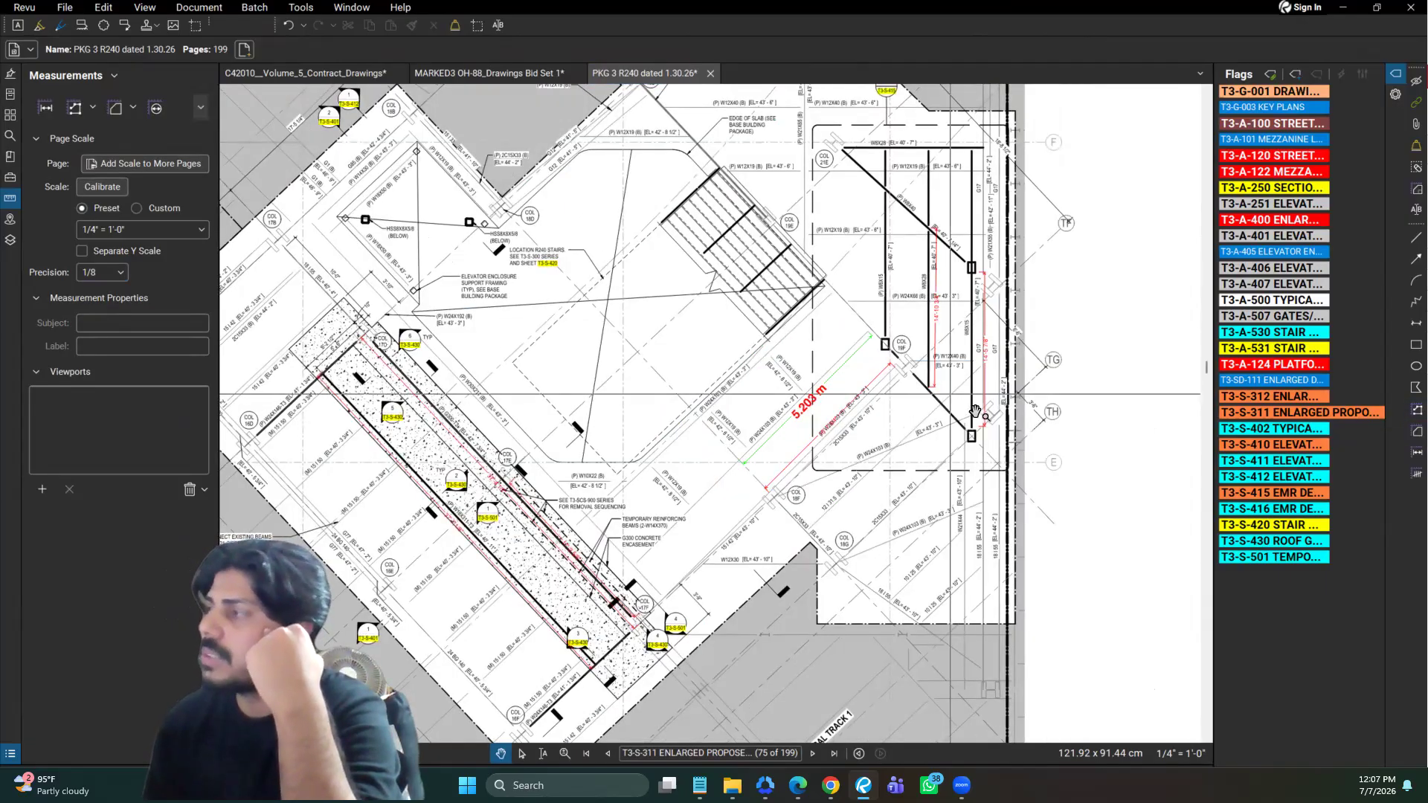
scroll(897, 407, up, 2)
scroll(1406, 475, up, 2)
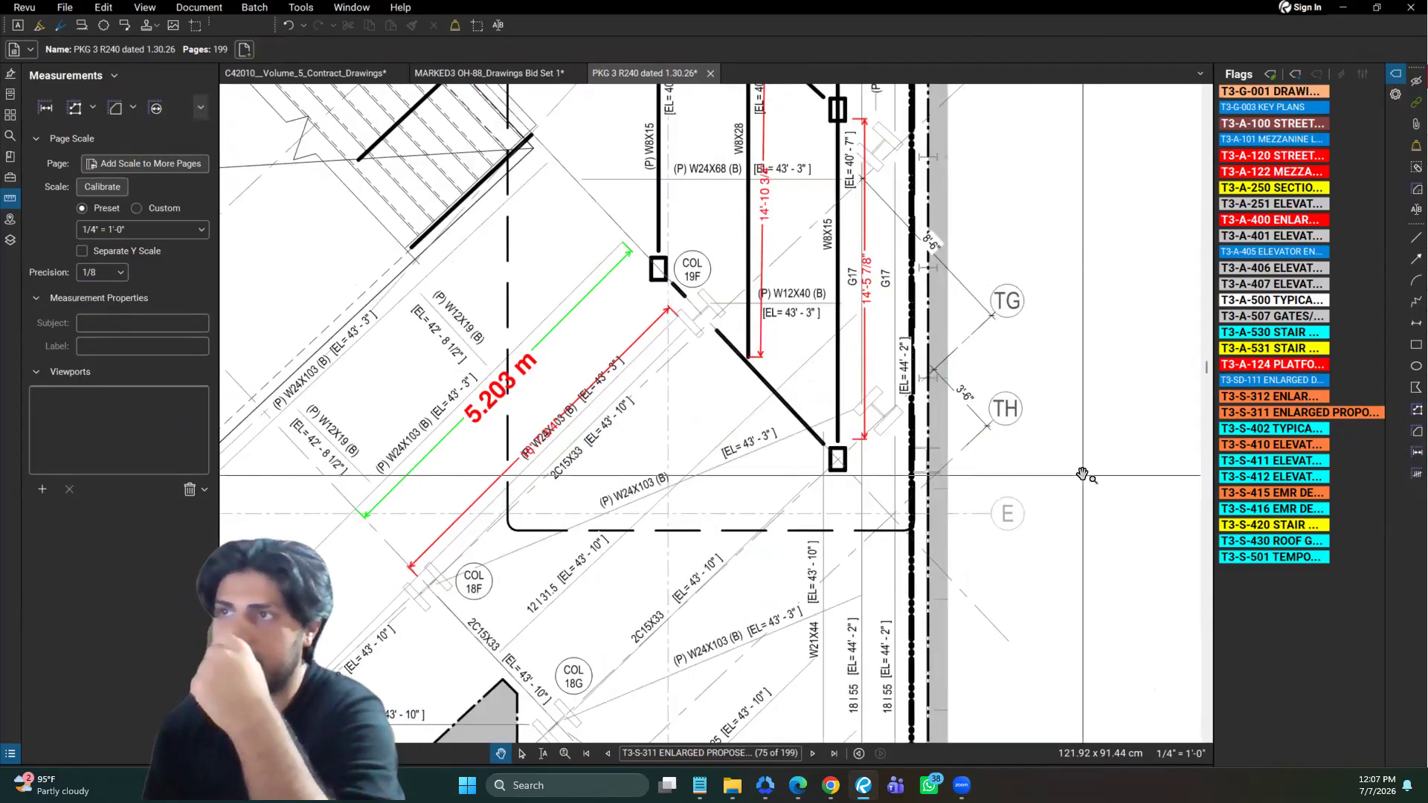
scroll(1078, 487, down, 2)
mouse_move(610, 327)
mouse_down()
mouse_move(717, 405)
mouse_move(780, 376)
mouse_move(854, 306)
mouse_up()
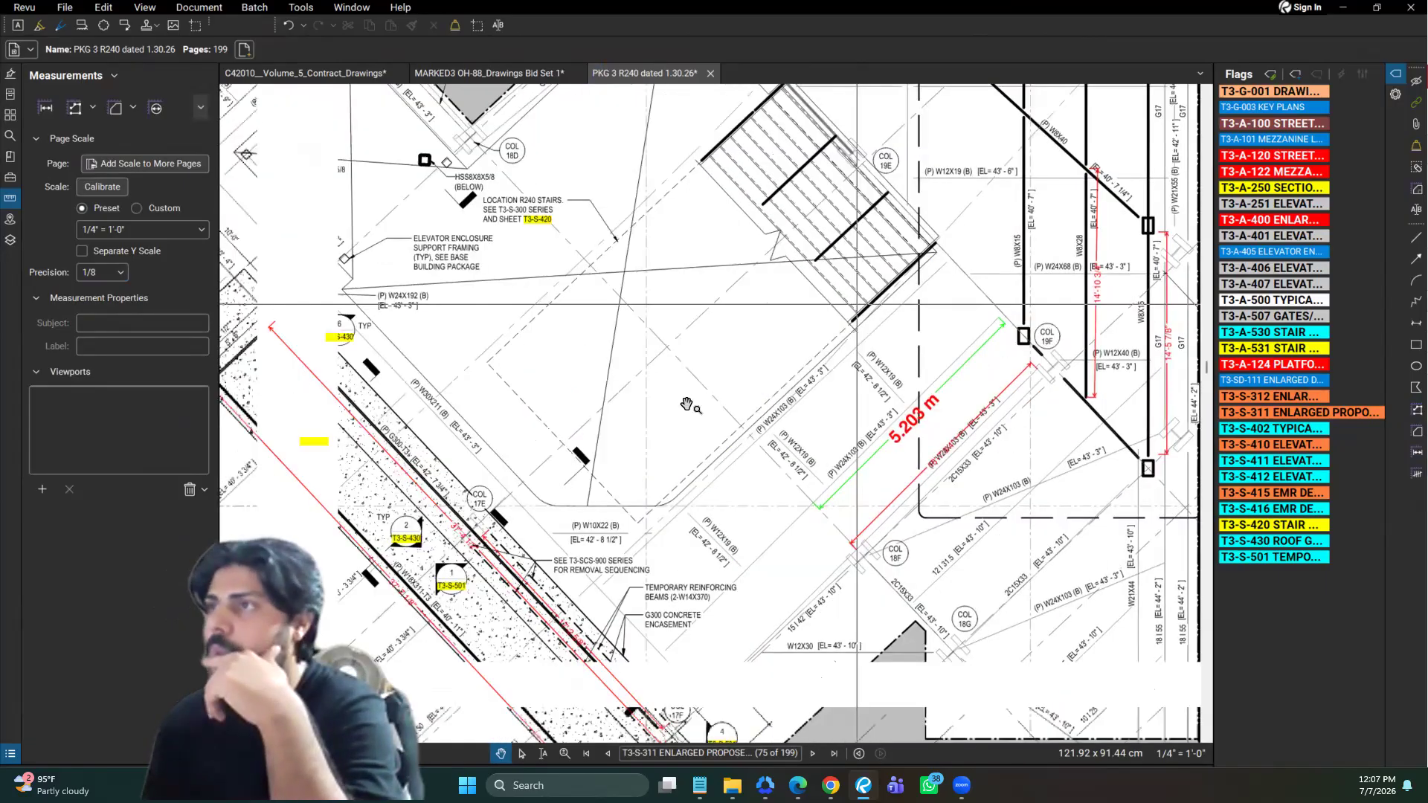
scroll(687, 406, down, 1)
Go to the flagged T3-A-250 sections sheet and delete the vertical length measurement beside the stair landing
click(1293, 189)
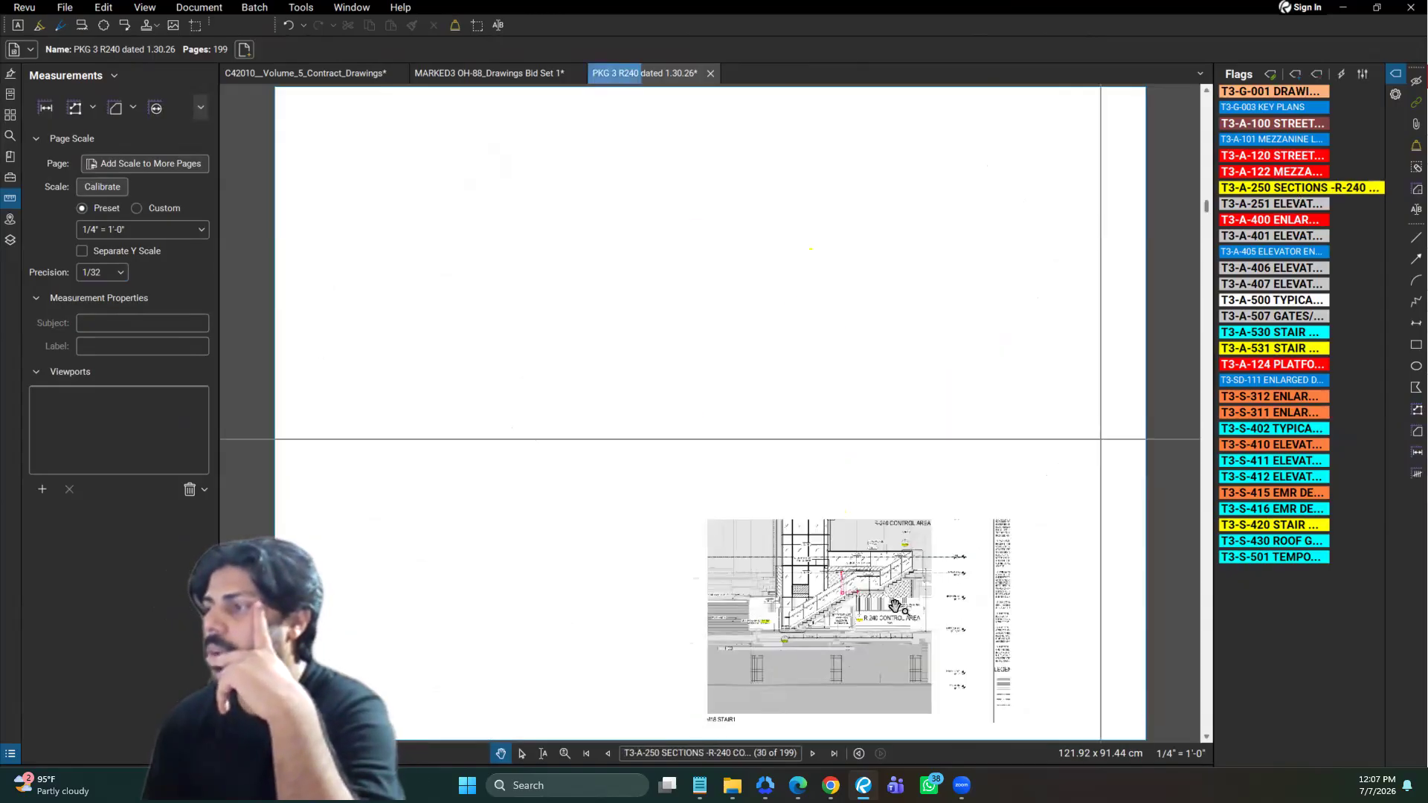
scroll(896, 605, up, 6)
scroll(892, 601, up, 3)
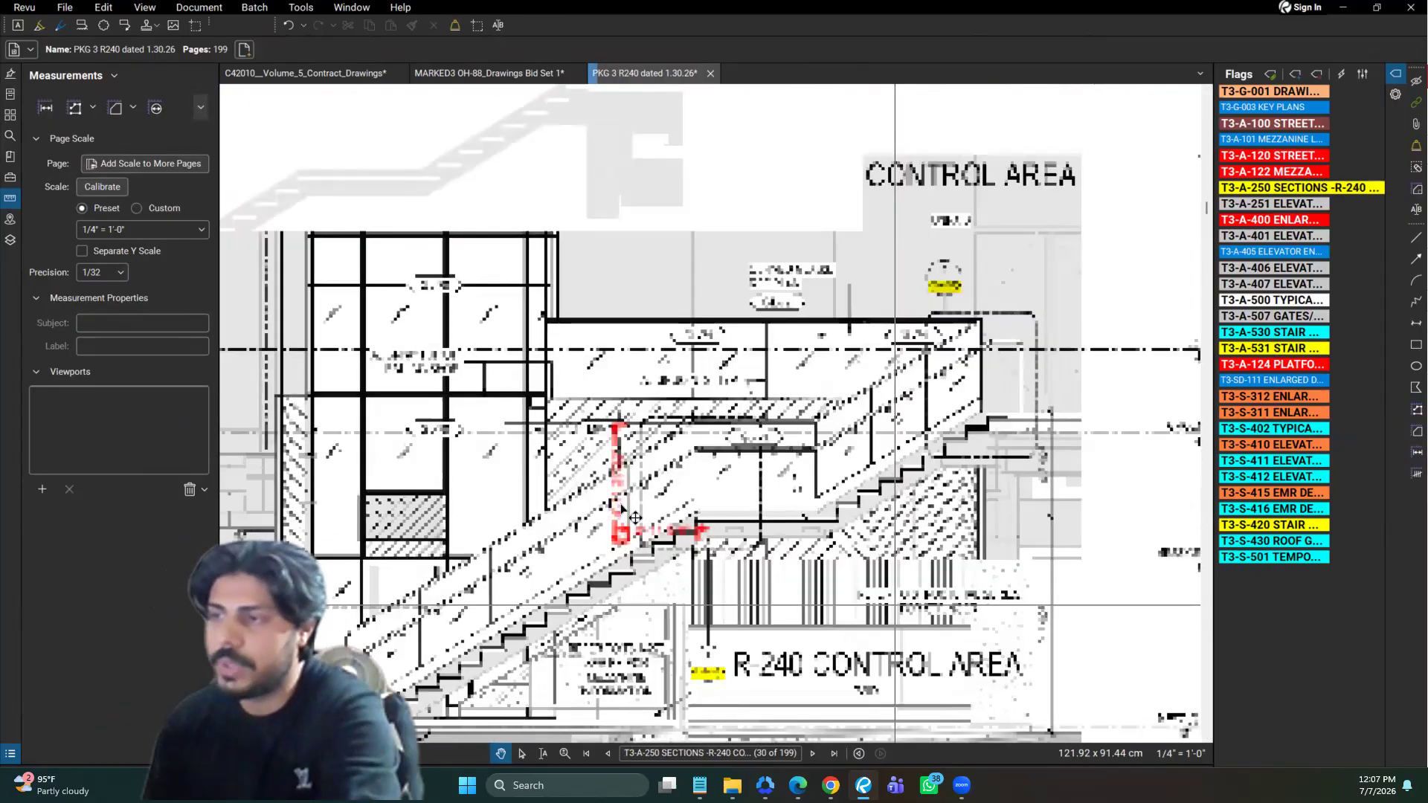
click(670, 535)
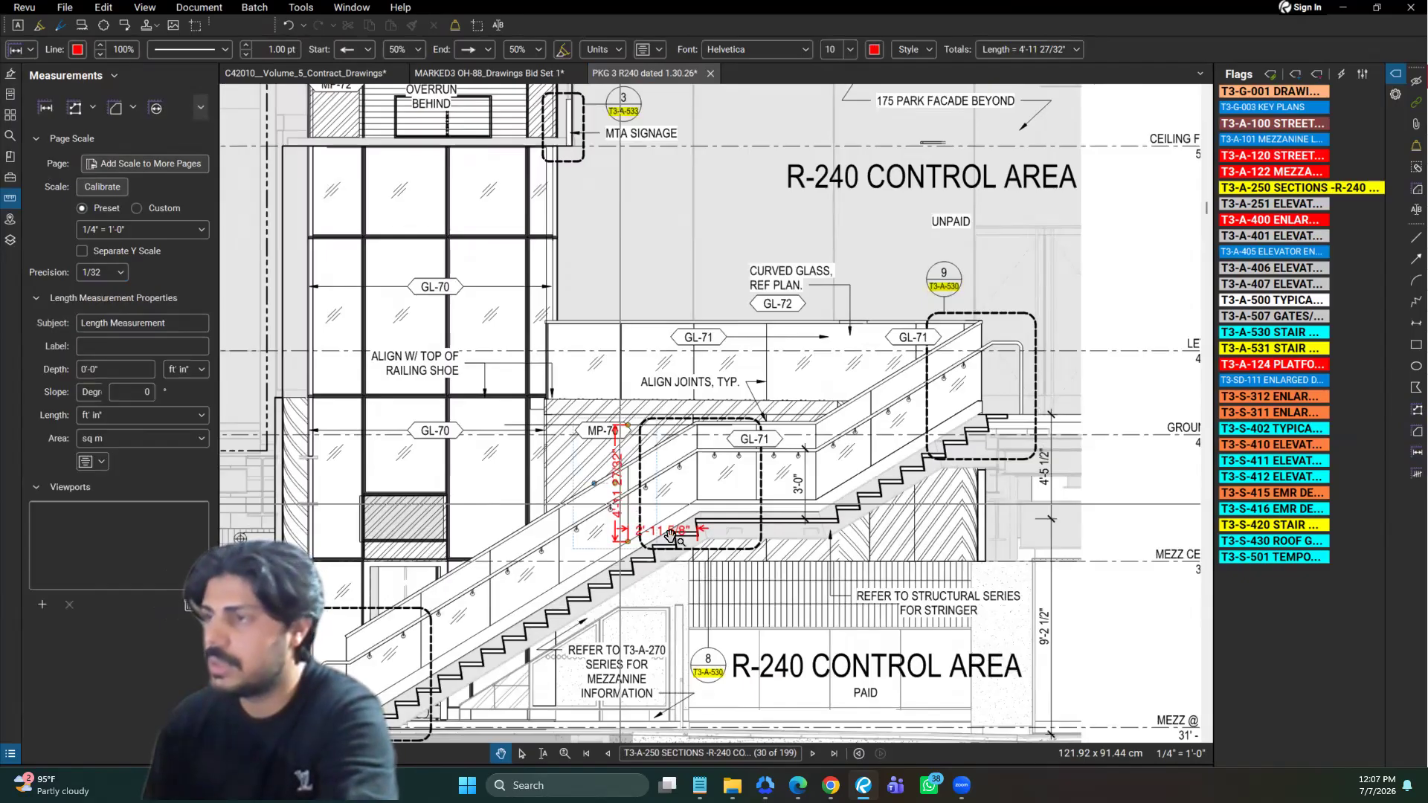
key(Delete)
click(673, 537)
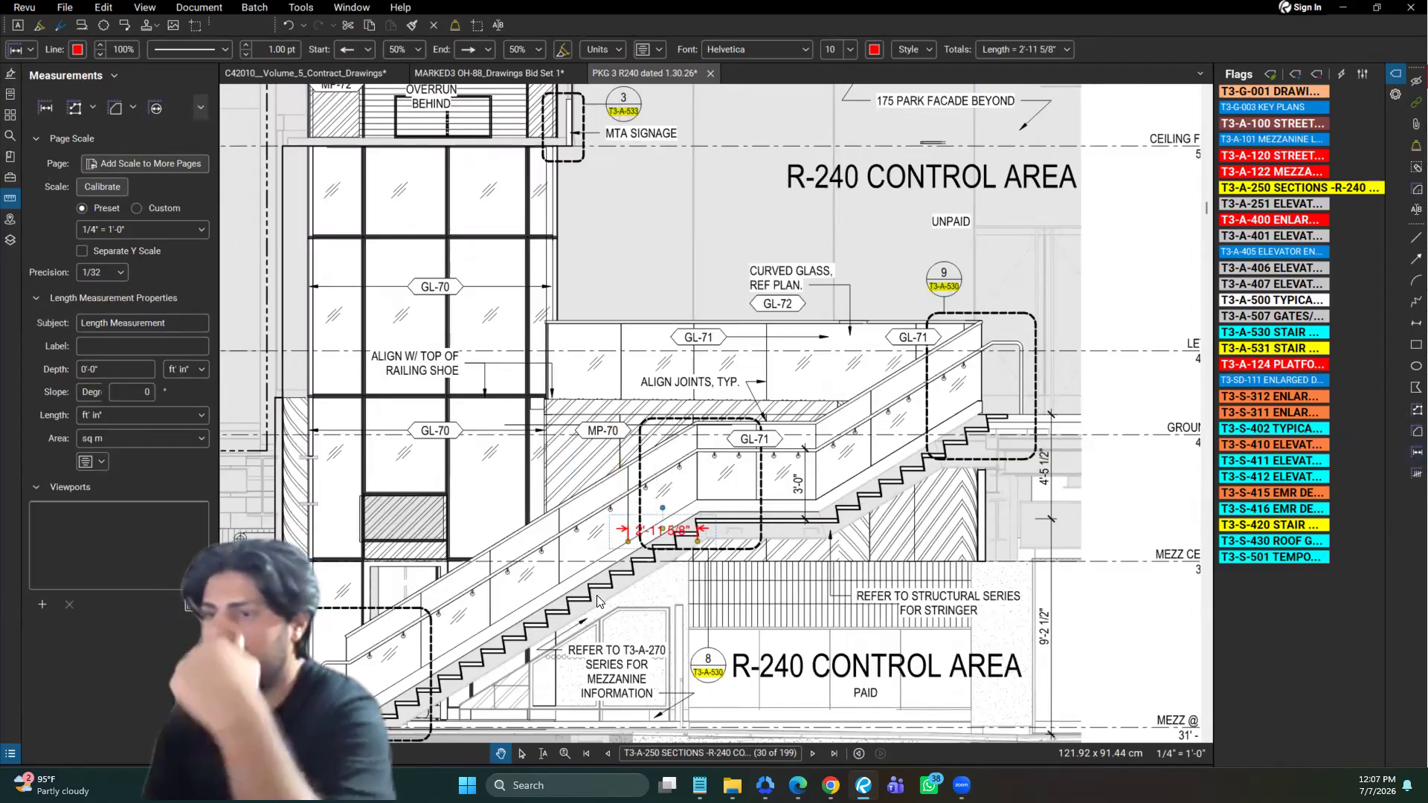
Measure the stair railing's lower sloped run, level landing and upper sloped run along the top edge with the Length tool
key(shift+alt+l)
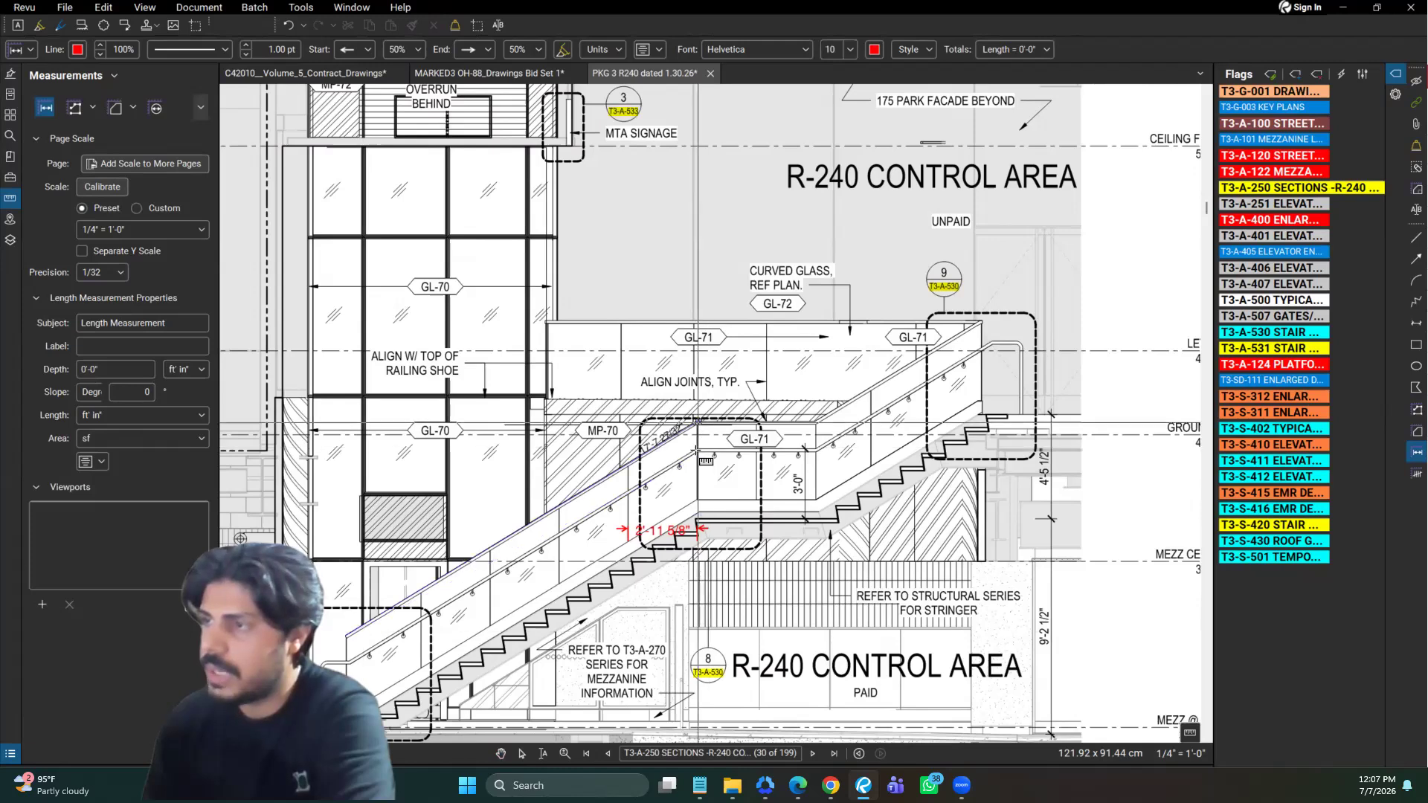
click(699, 420)
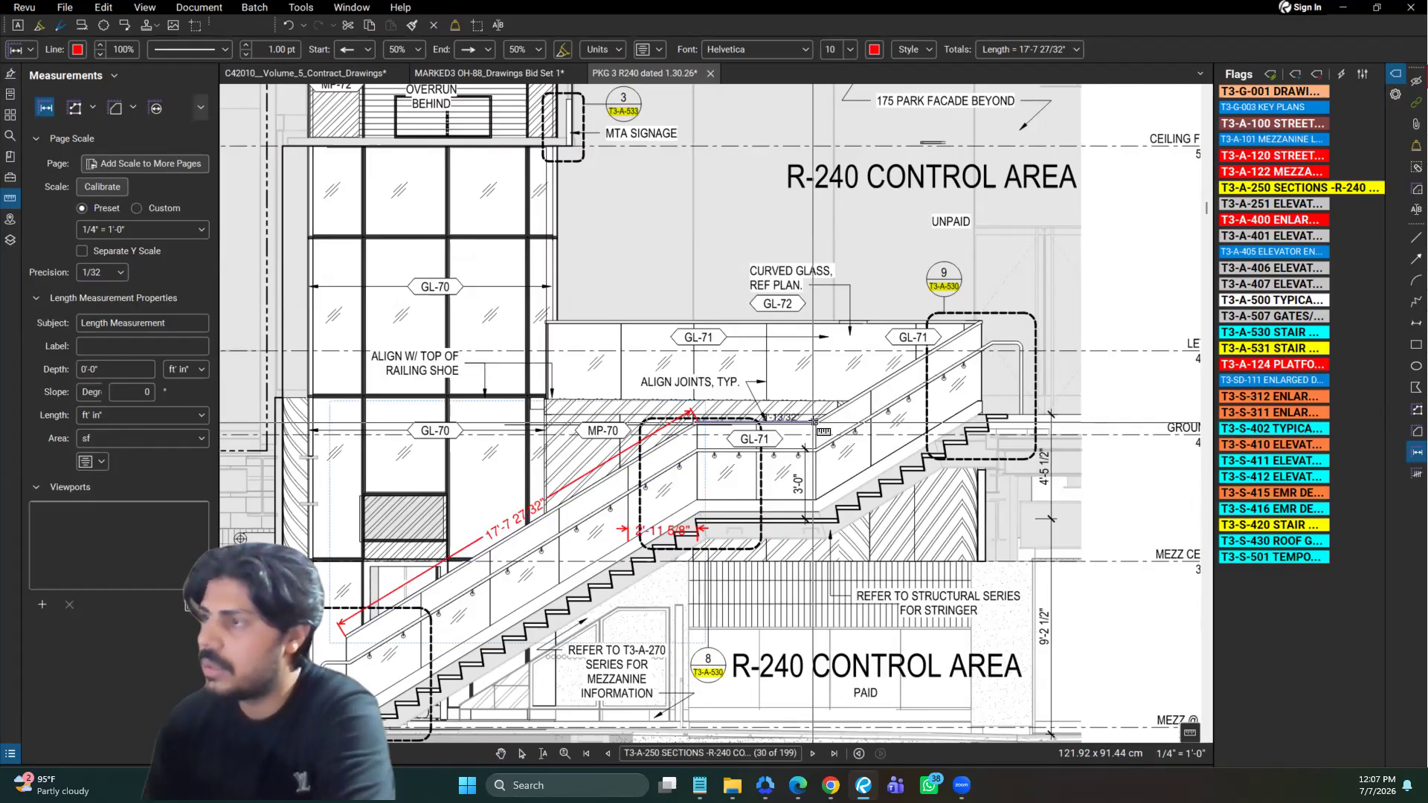
click(816, 421)
click(980, 317)
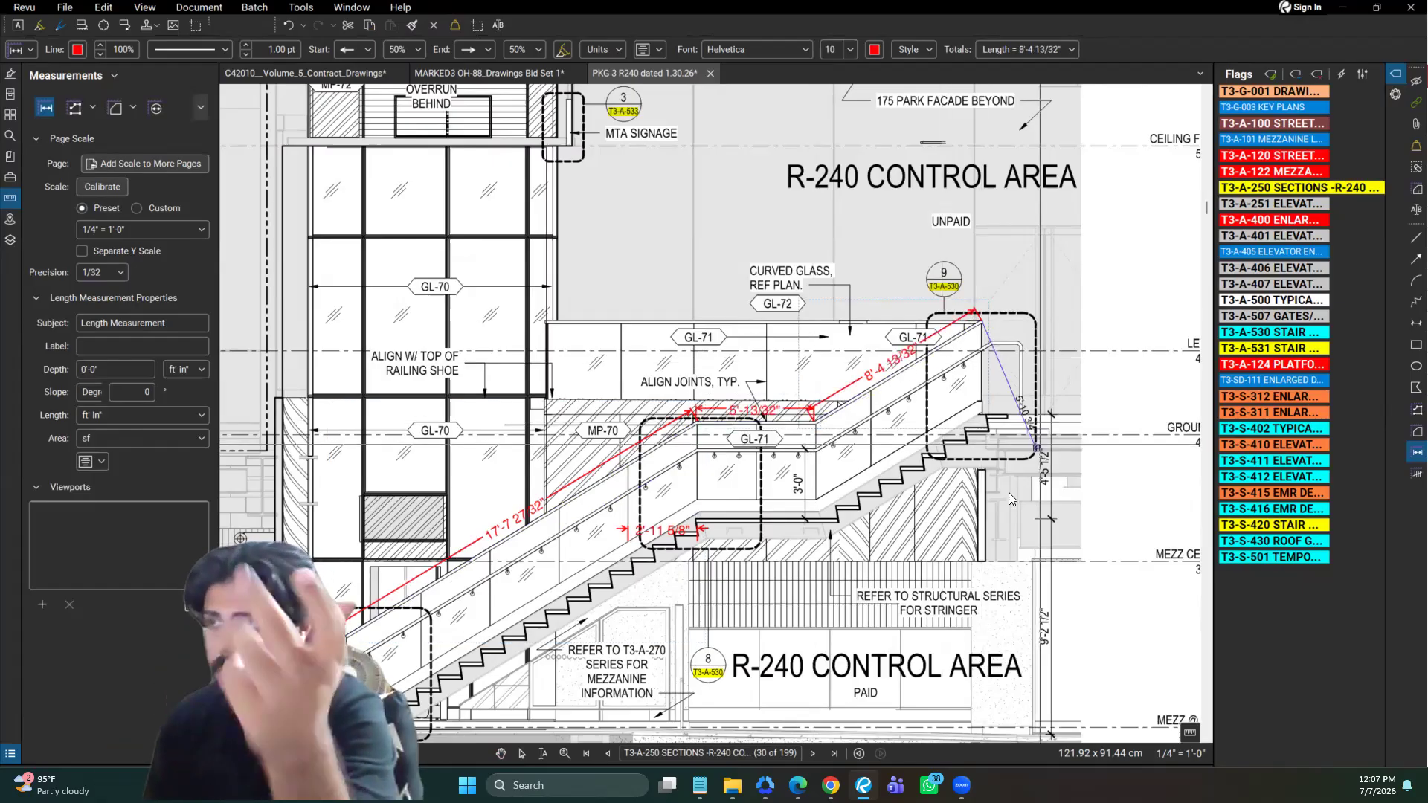
right_click(1046, 503)
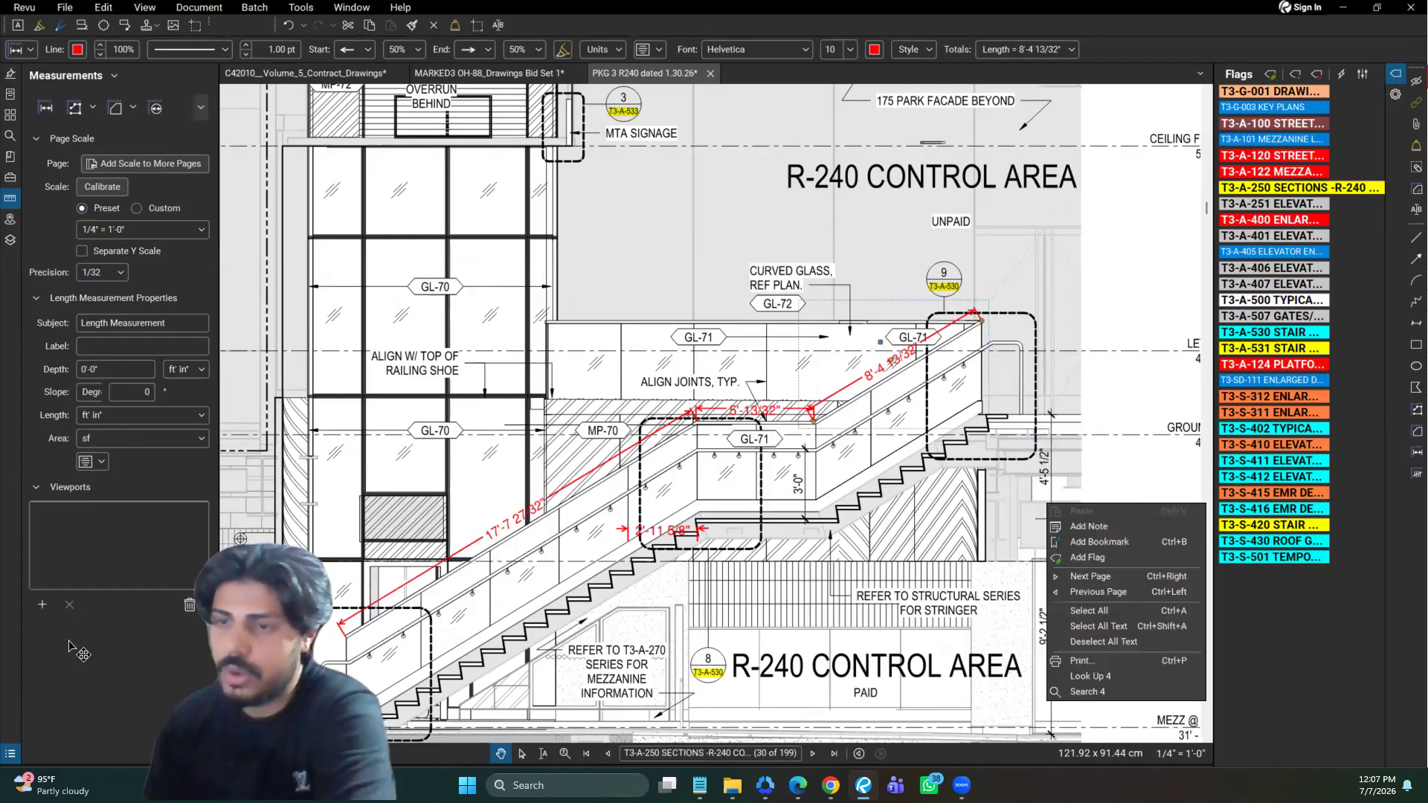
Show the Markups List and locate the landing railing's length measurement in it
click(14, 757)
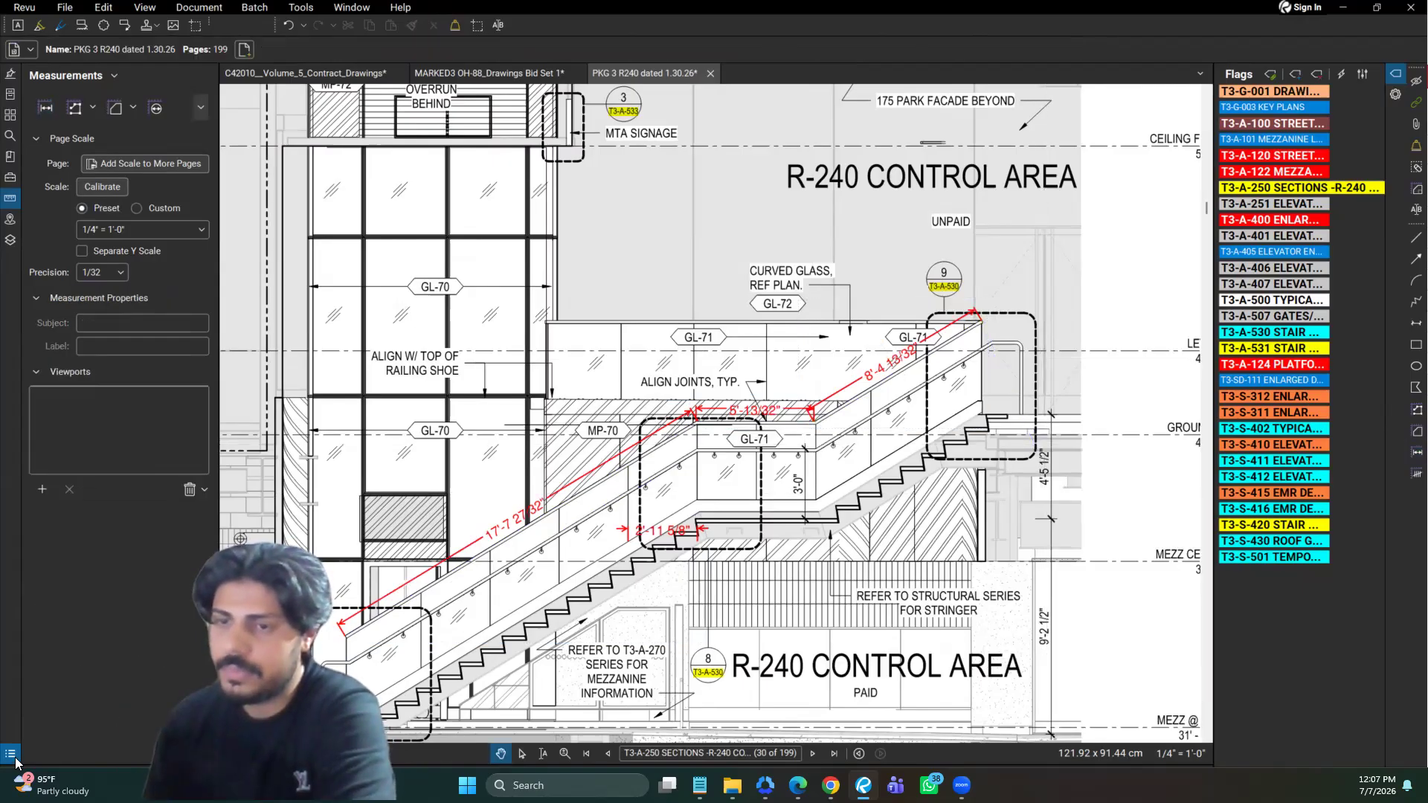
click(88, 511)
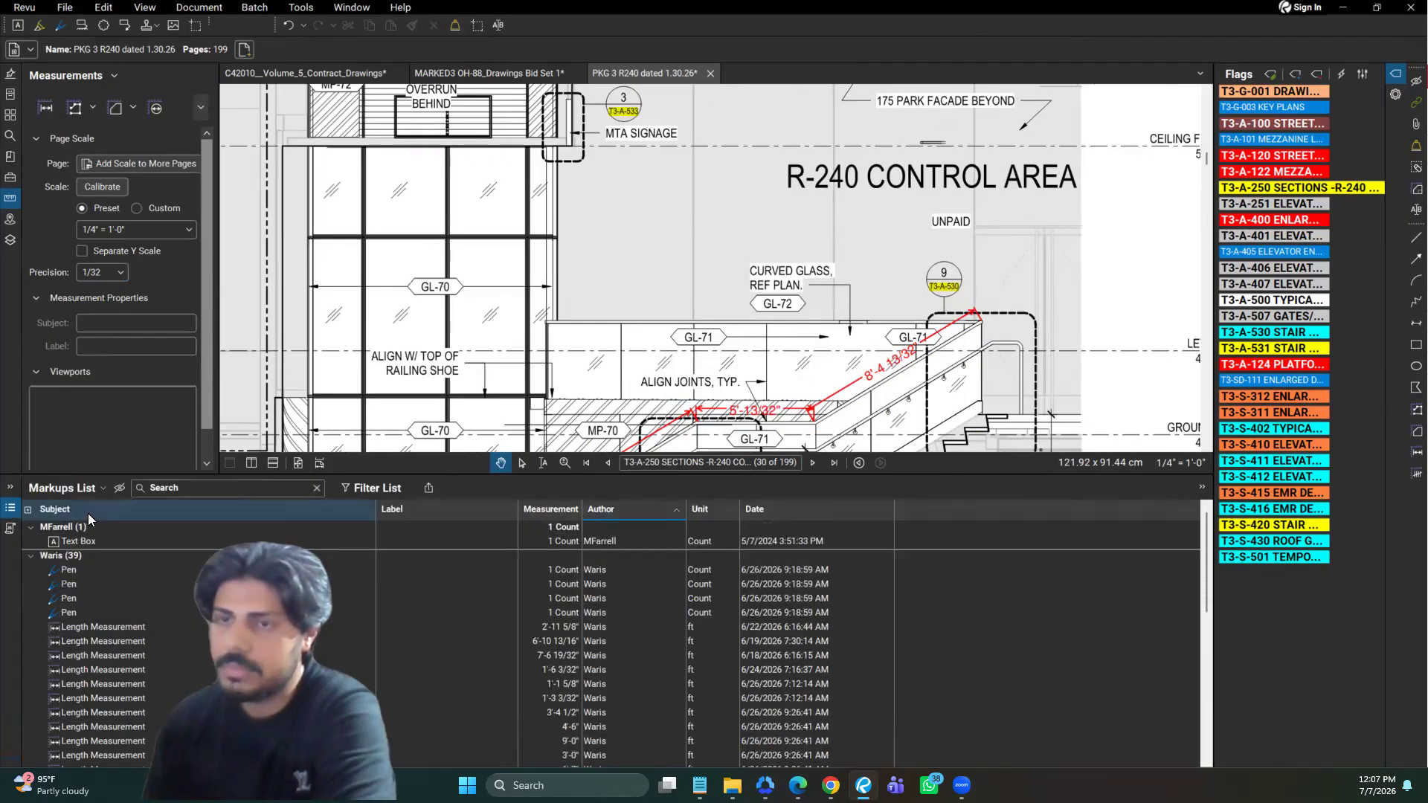
click(725, 410)
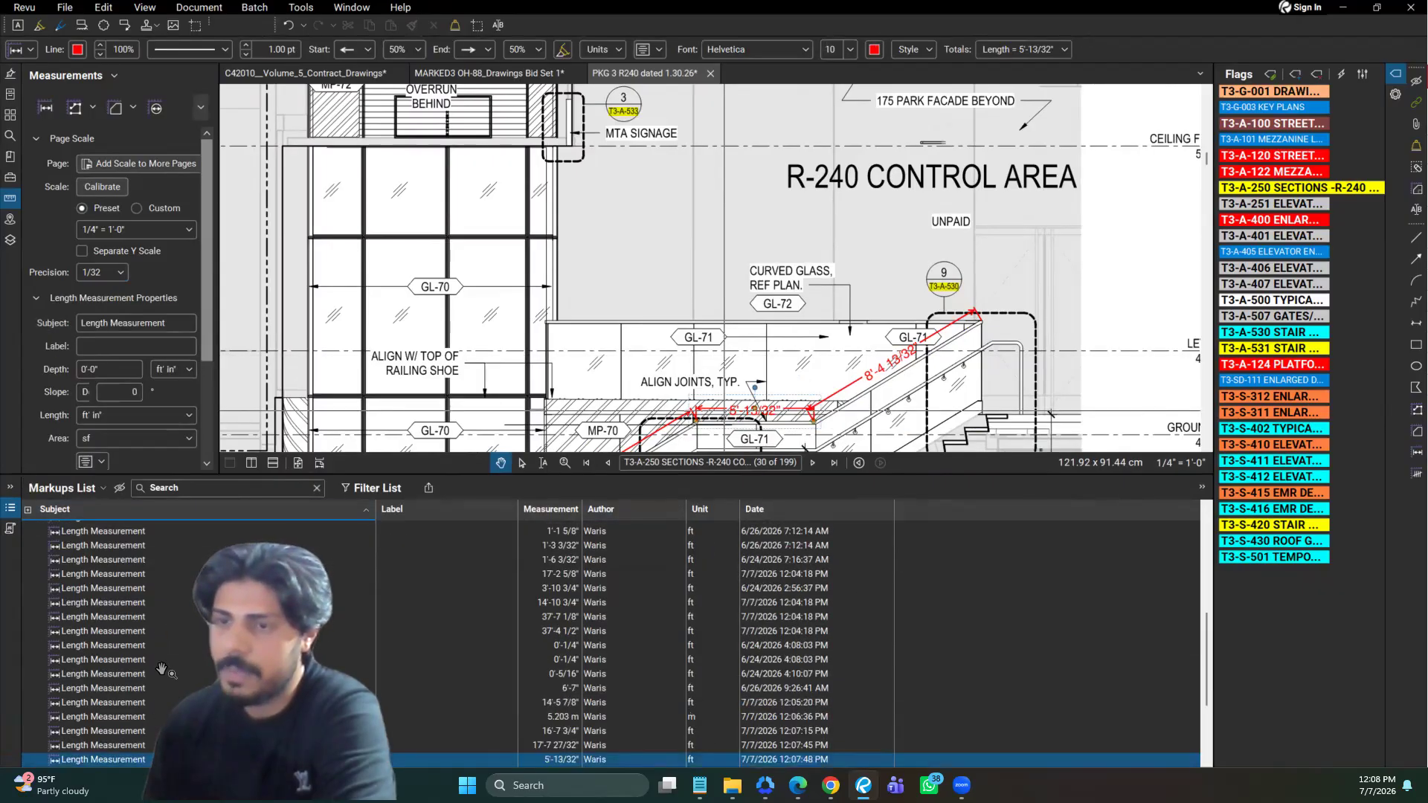
scroll(576, 657, down, 3)
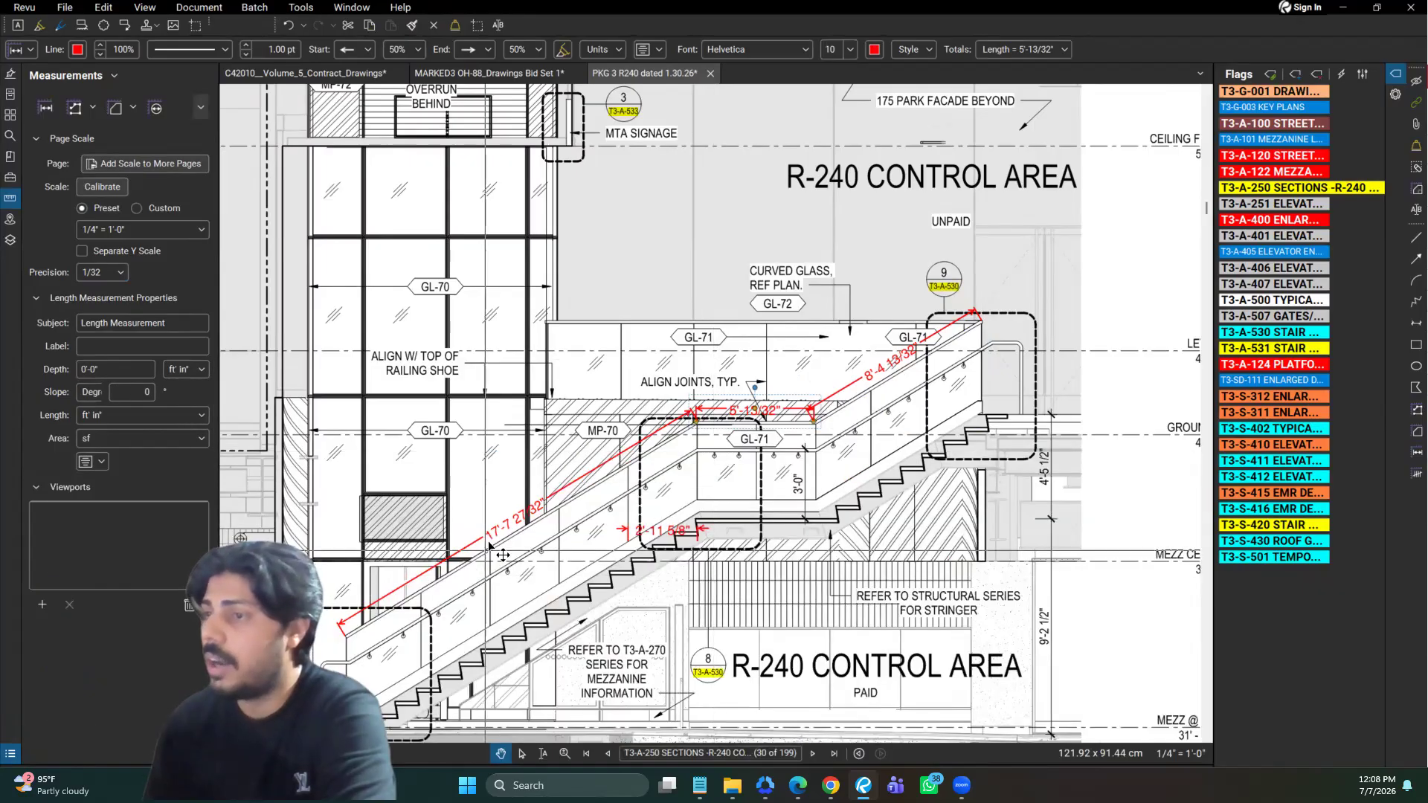
Delete the three separate length measurements along the stair railing's lower slope, level landing and upper slope
click(496, 534)
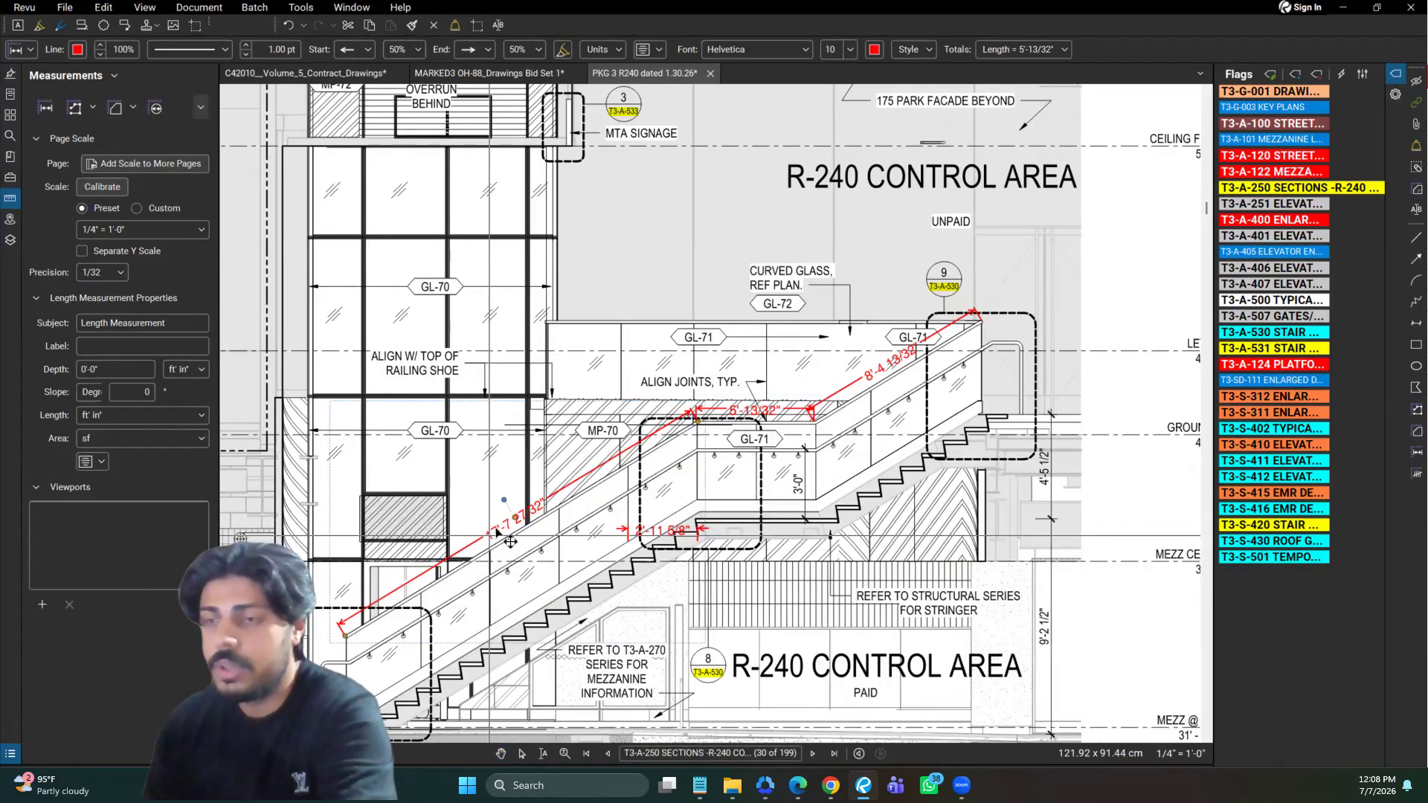
key(Delete)
click(795, 421)
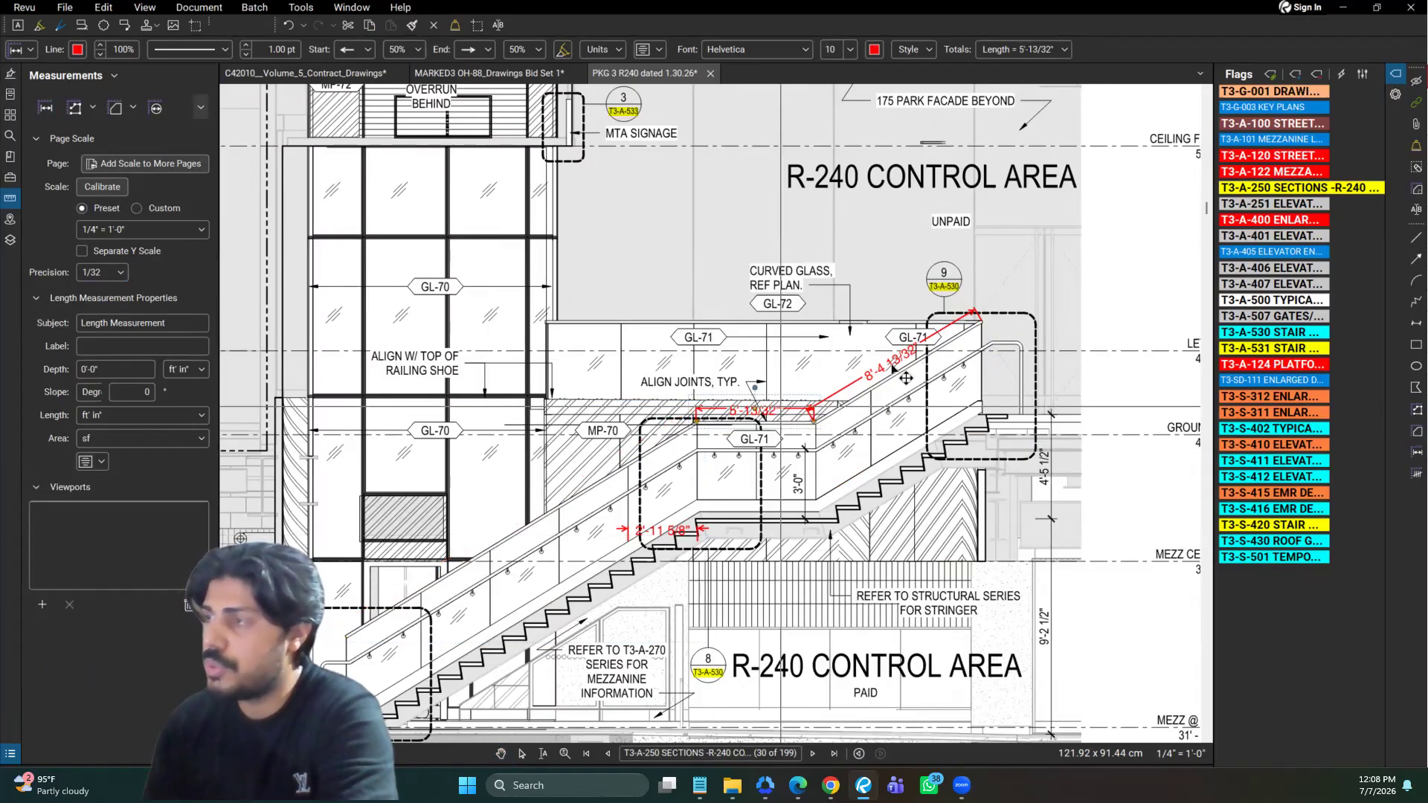
key(Delete)
click(906, 378)
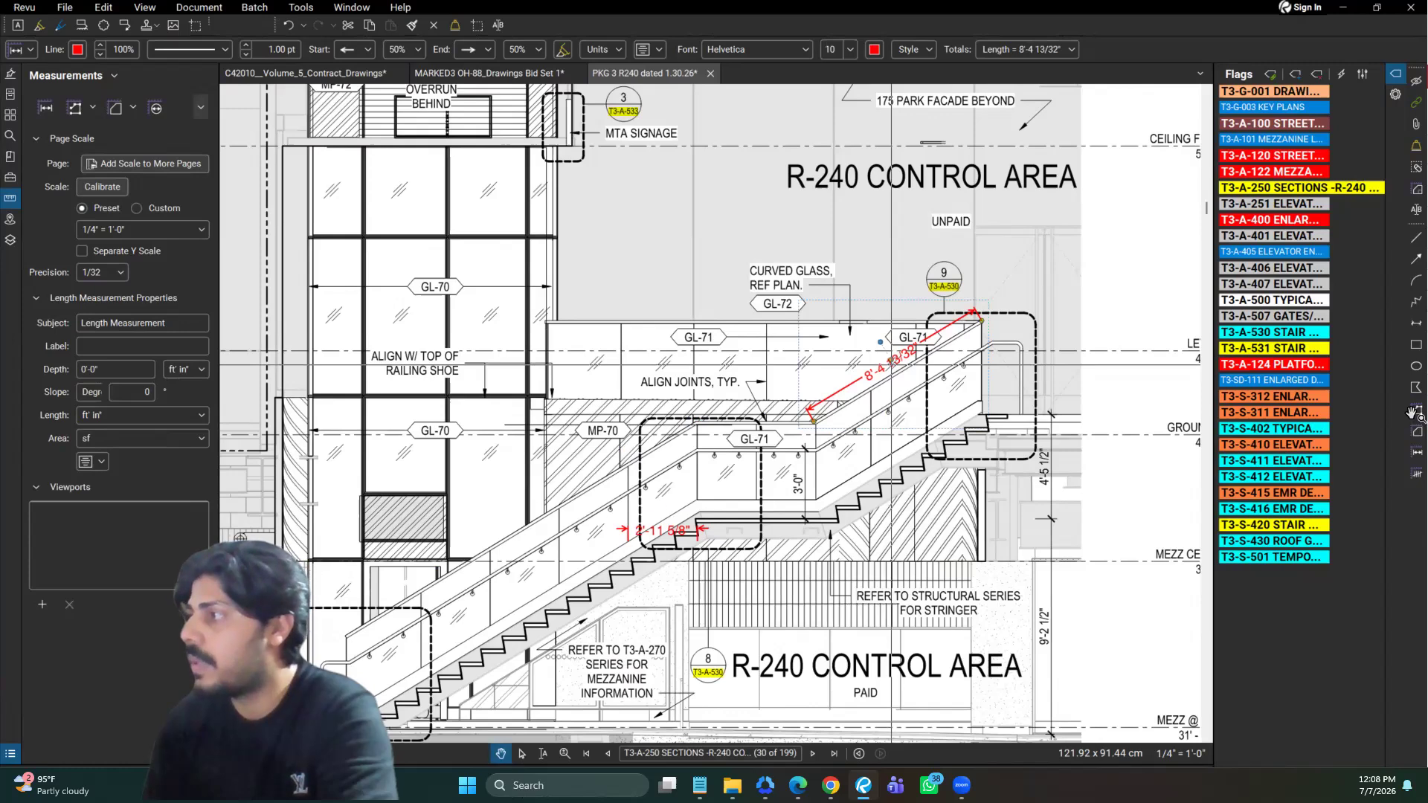
key(Delete)
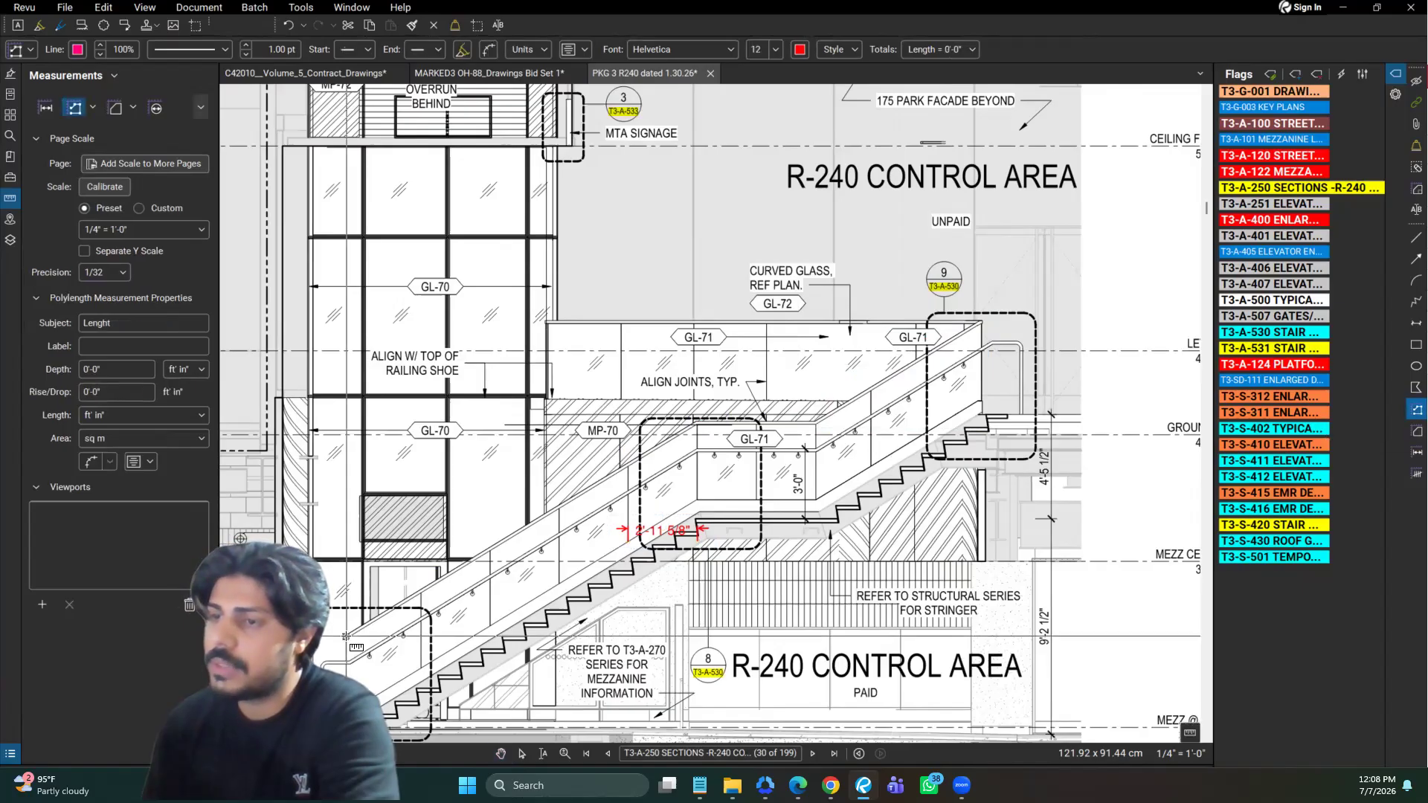
Trace one continuous polylength along the railing's lower slope, landing and upper slope, continuing back along the upper GL-71 railing's top edge
click(696, 422)
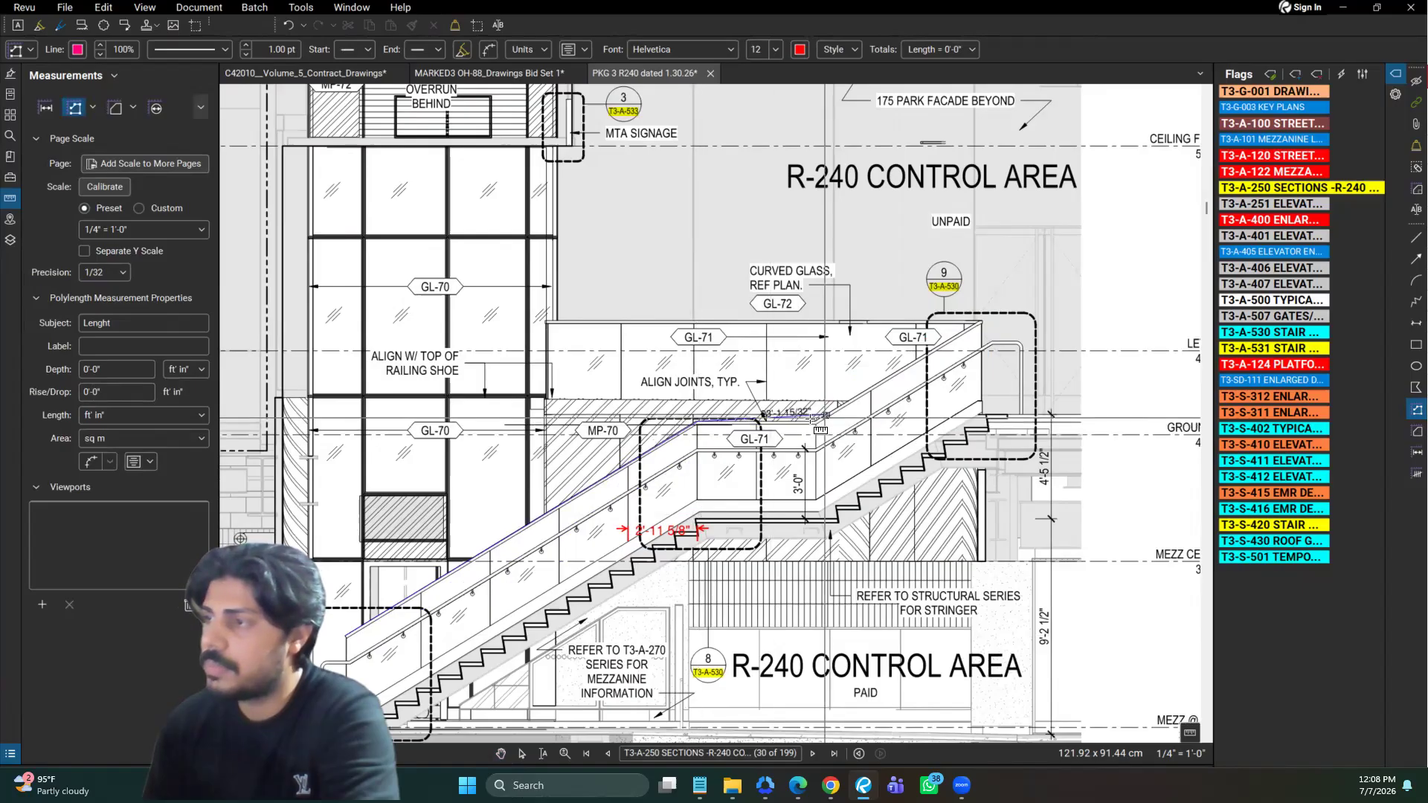
click(816, 422)
click(982, 322)
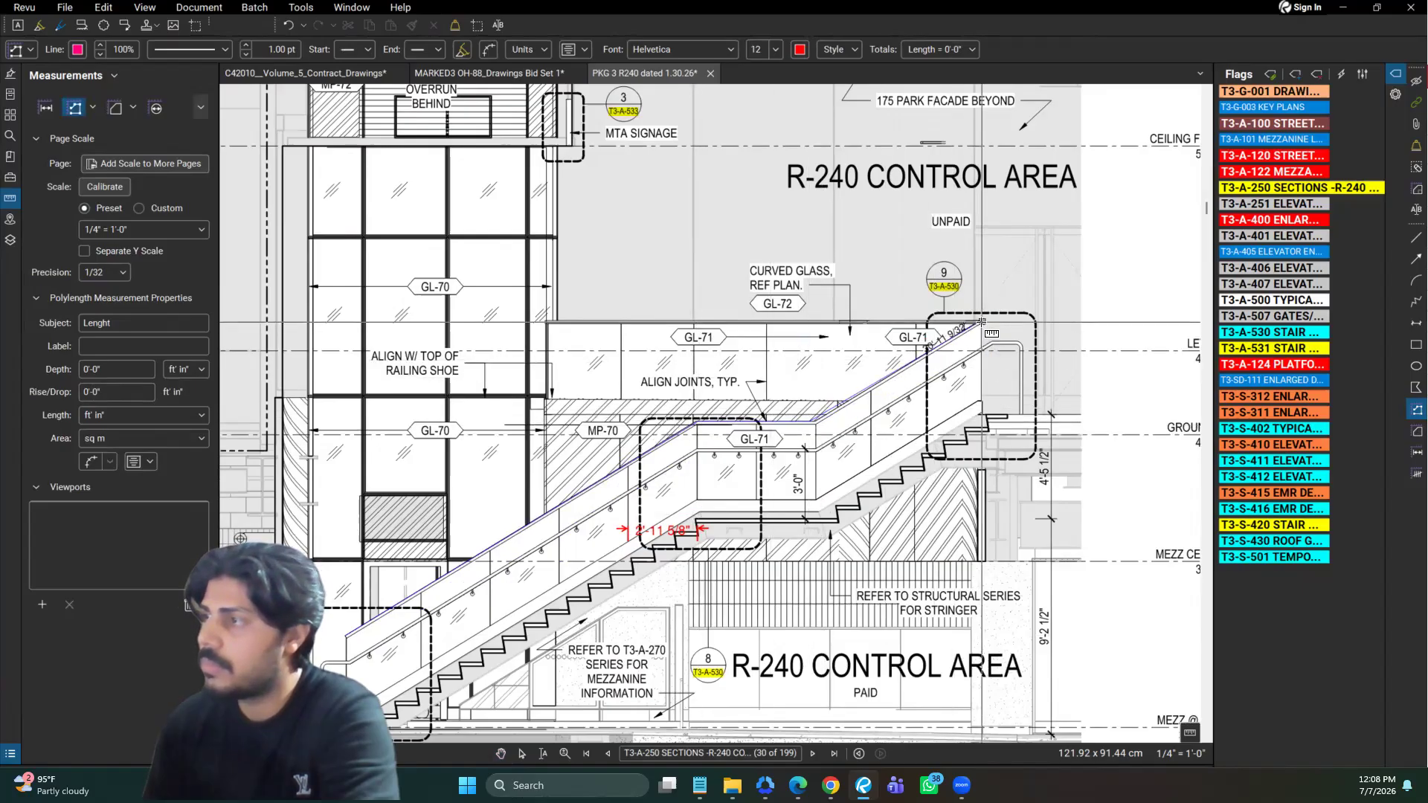
click(548, 323)
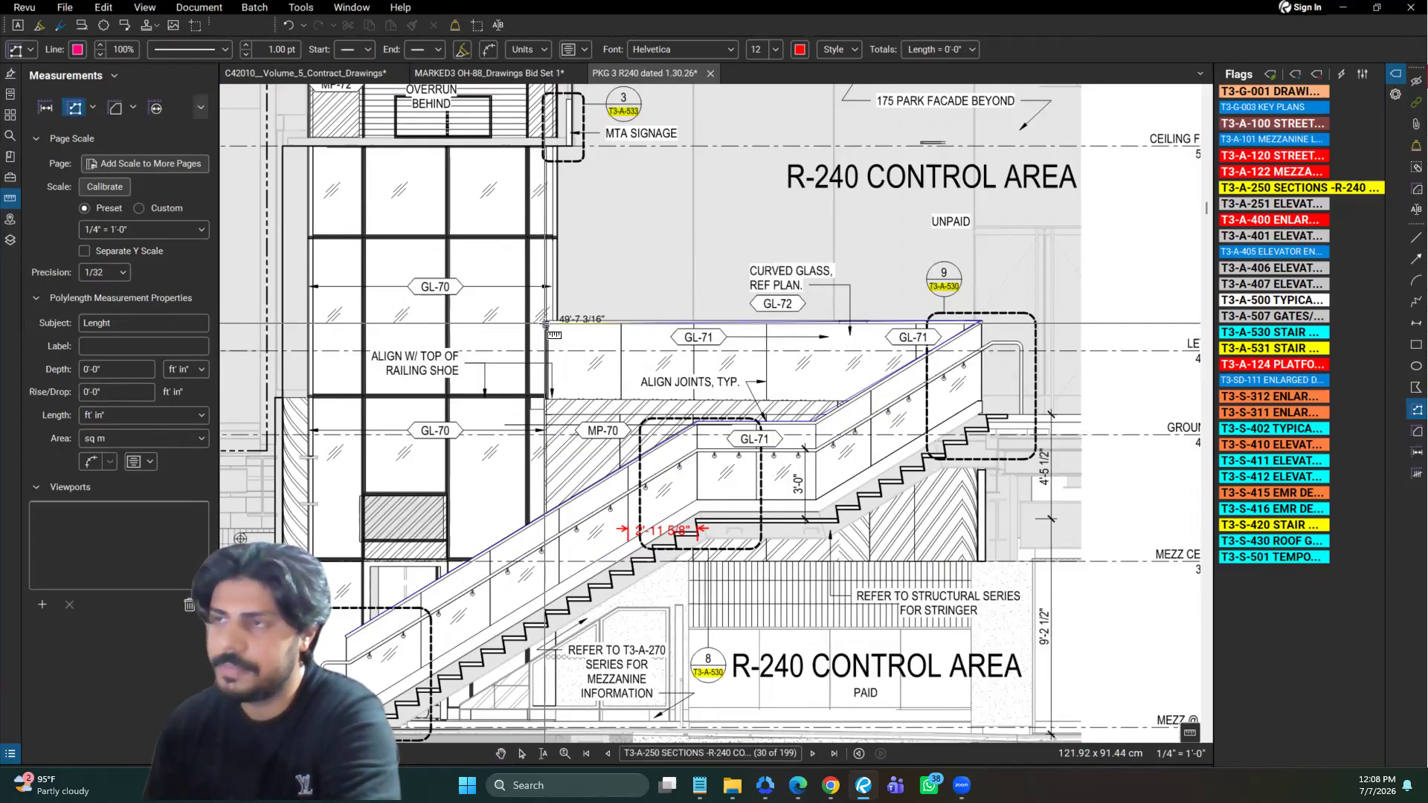
key(Return)
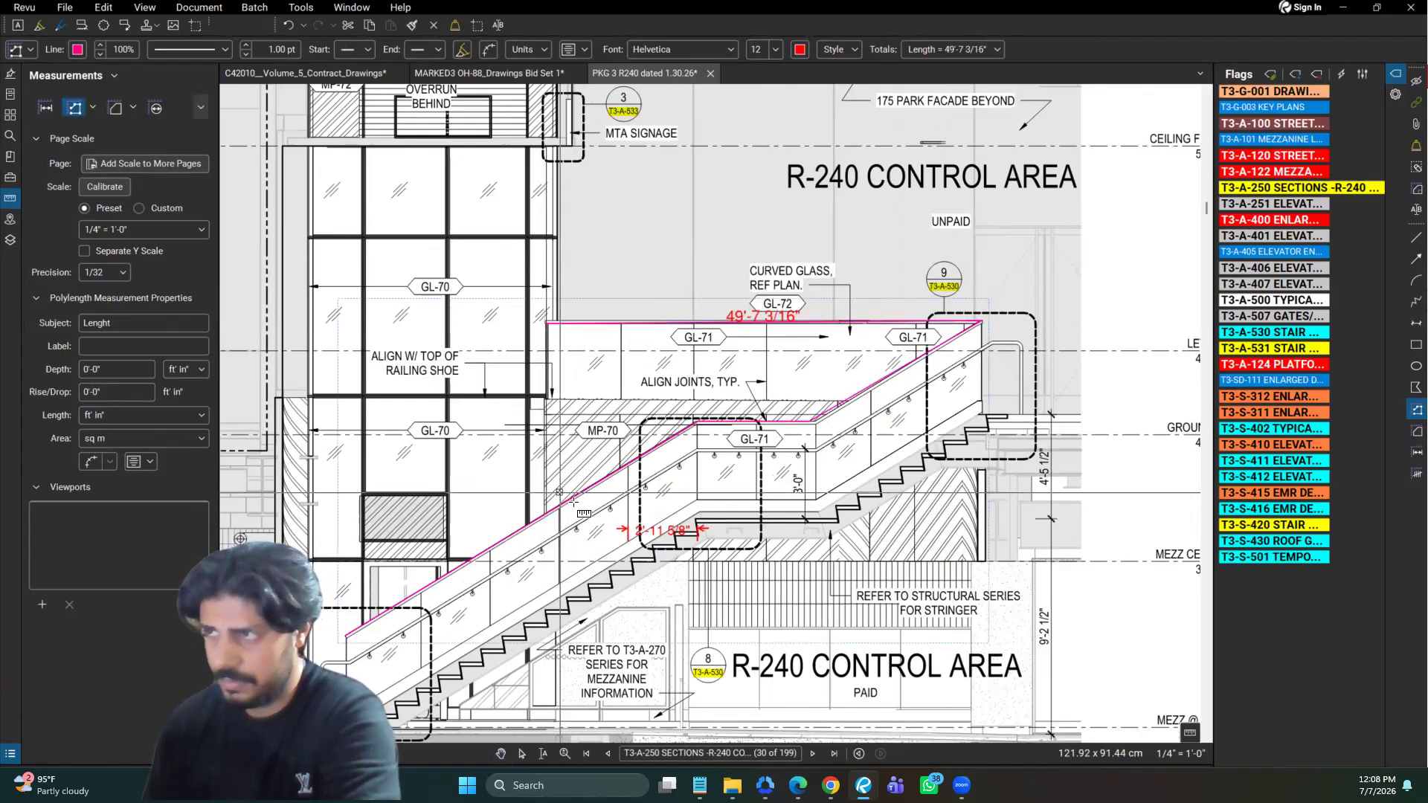
Start a trial polylength beside the stair, remove its last points one at a time and cancel it
click(1051, 482)
click(960, 524)
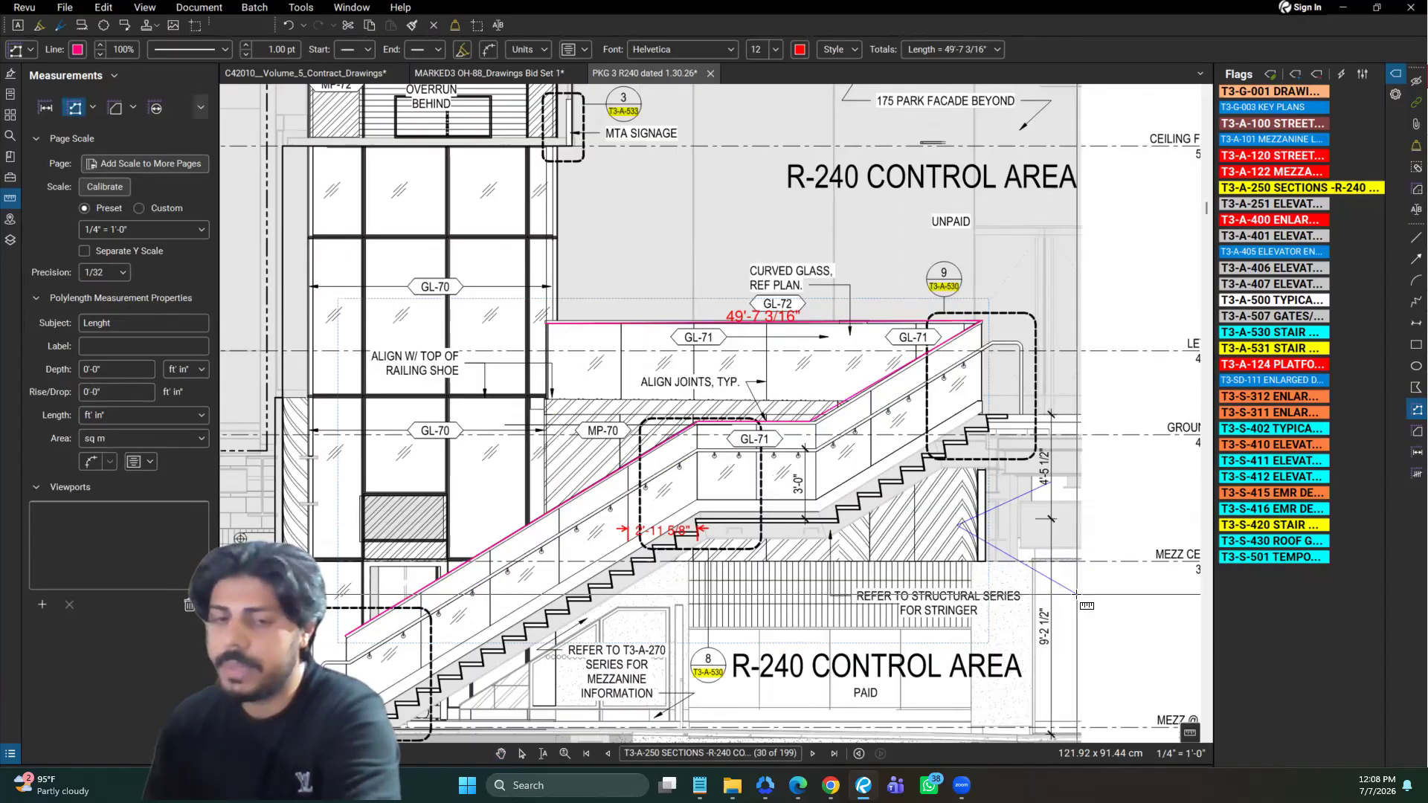
click(1112, 528)
key(BackSpace)
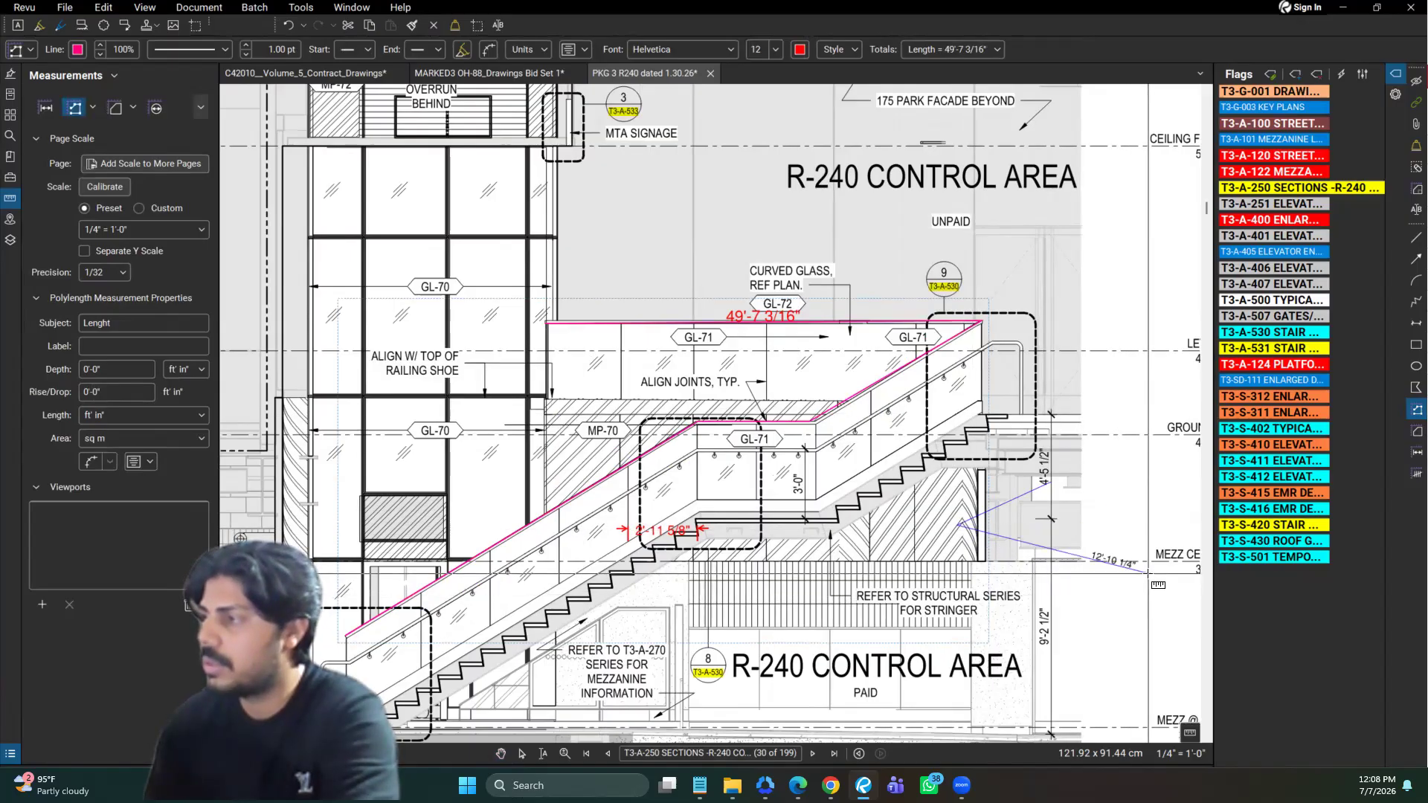
key(BackSpace)
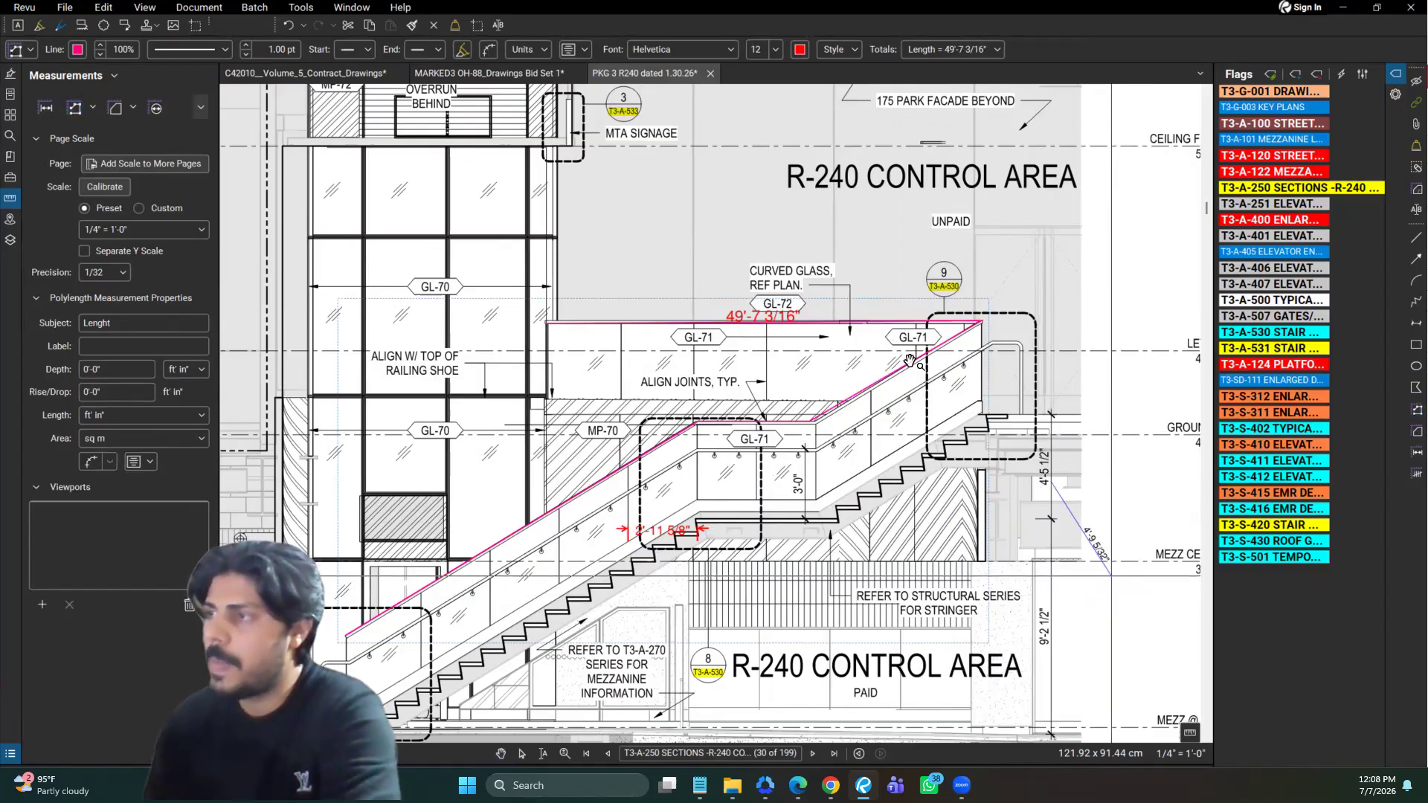
key(Escape)
Return to the T3-A-250 sections view and locate the railing's polylength under the Lenght subject in the Markups List
click(921, 378)
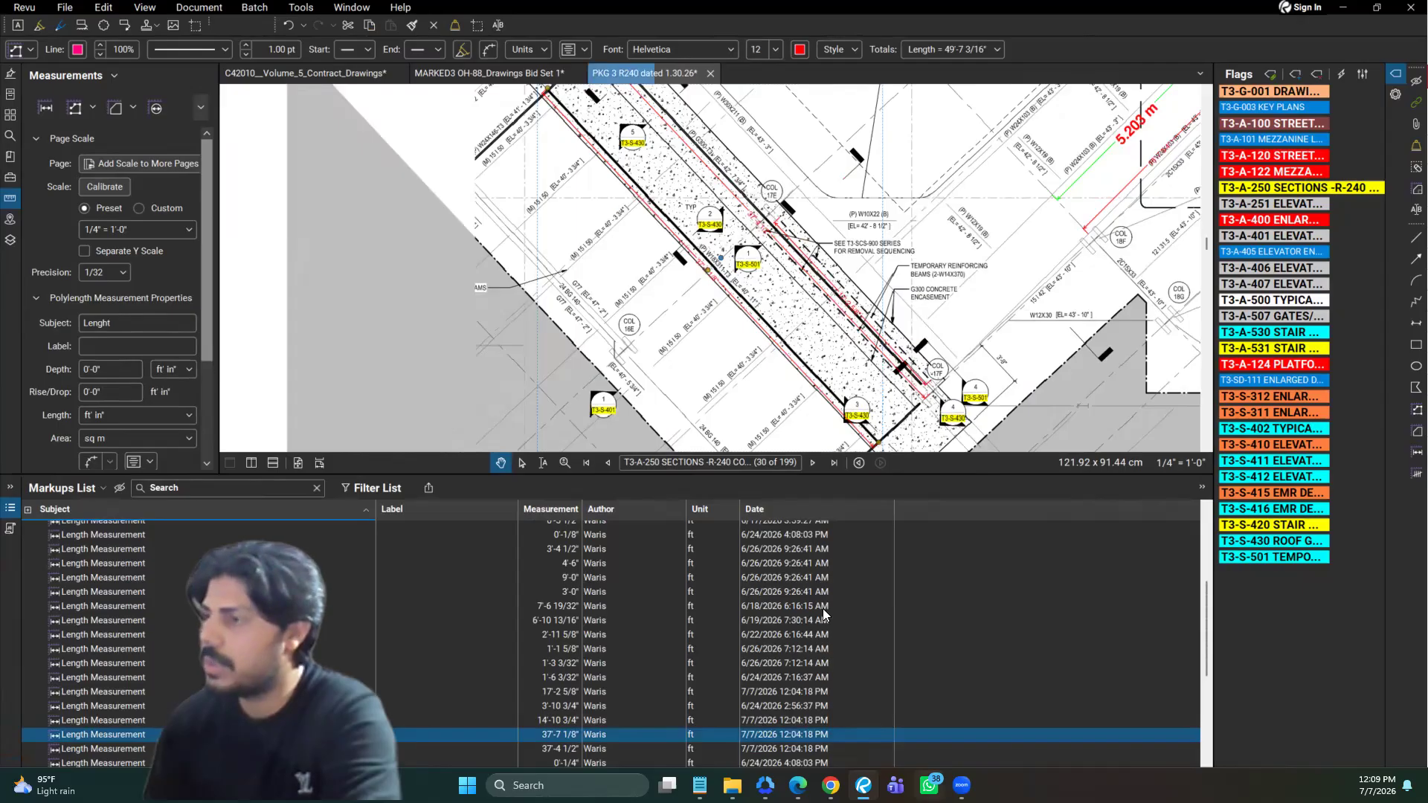
click(859, 465)
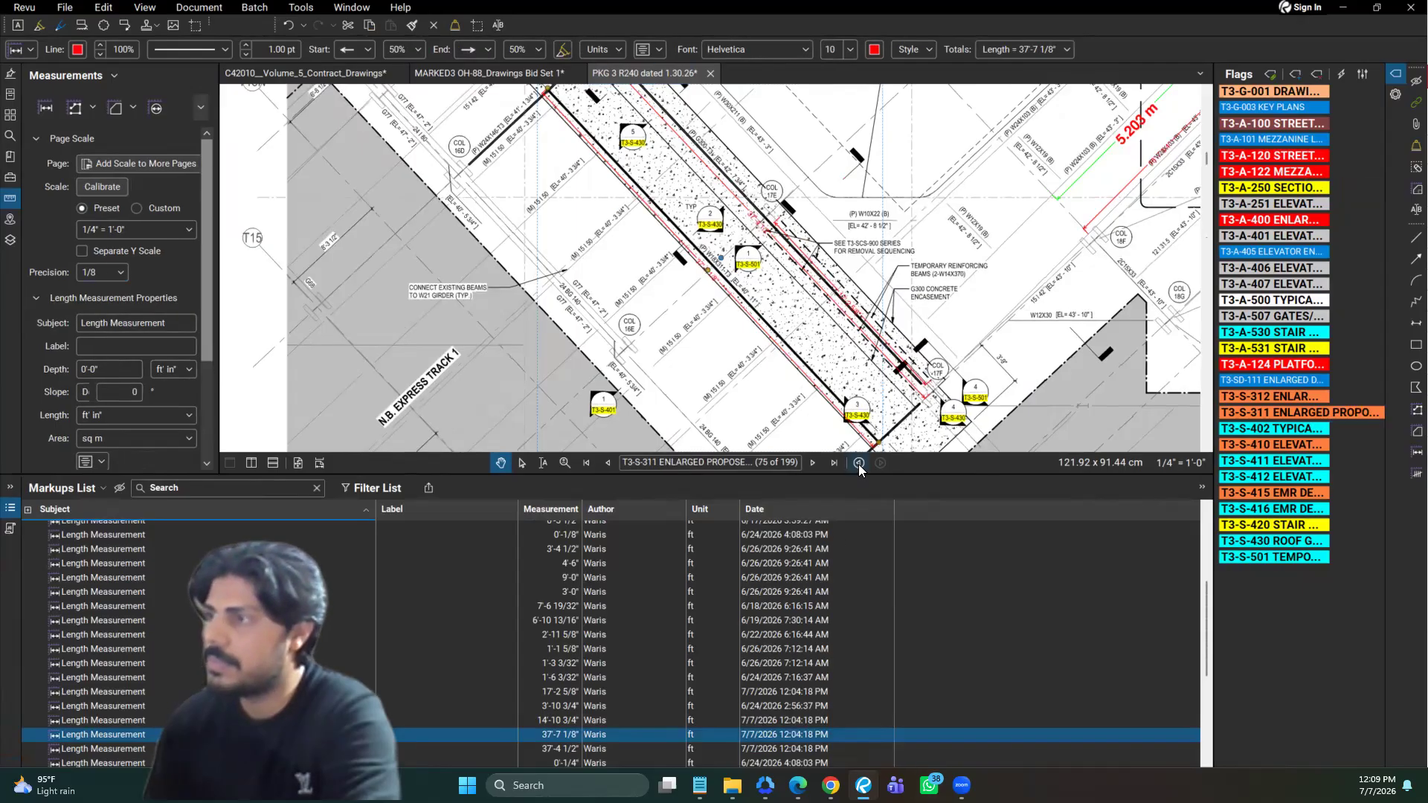
click(859, 464)
click(122, 735)
key(Escape)
scroll(97, 640, up, 3)
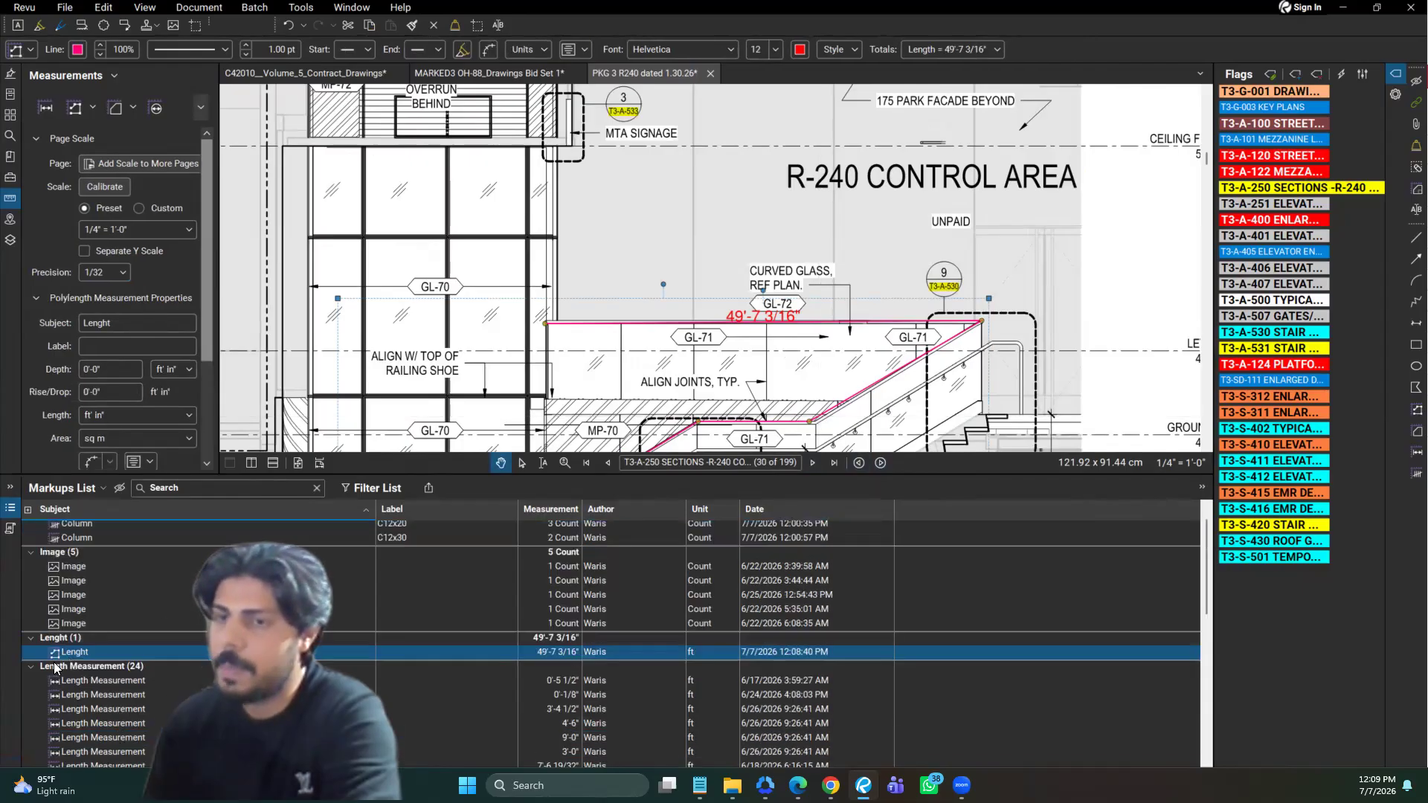
click(88, 652)
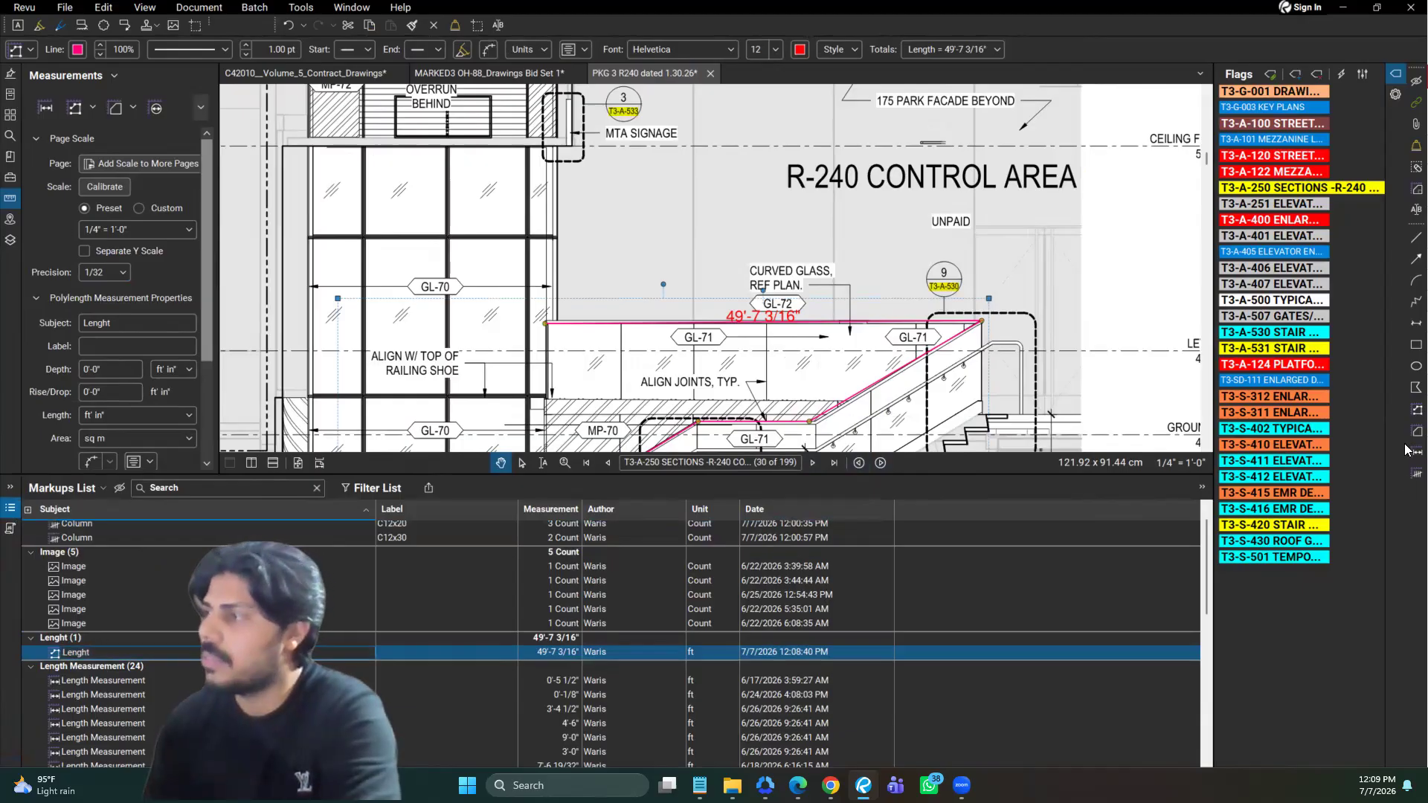
Set the railing polylength's area unit to sf and save its properties as the default
drag(929, 361, 910, 335)
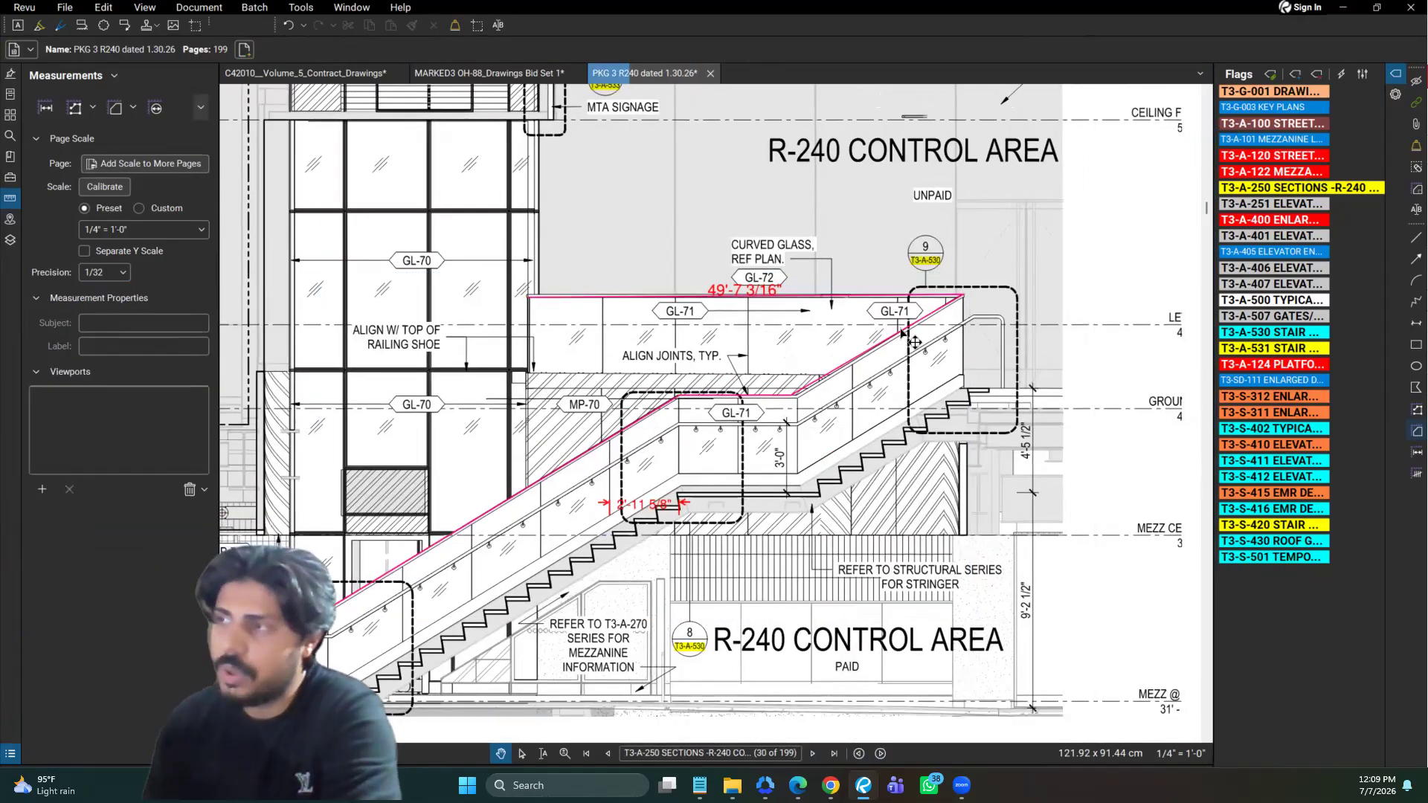
click(707, 291)
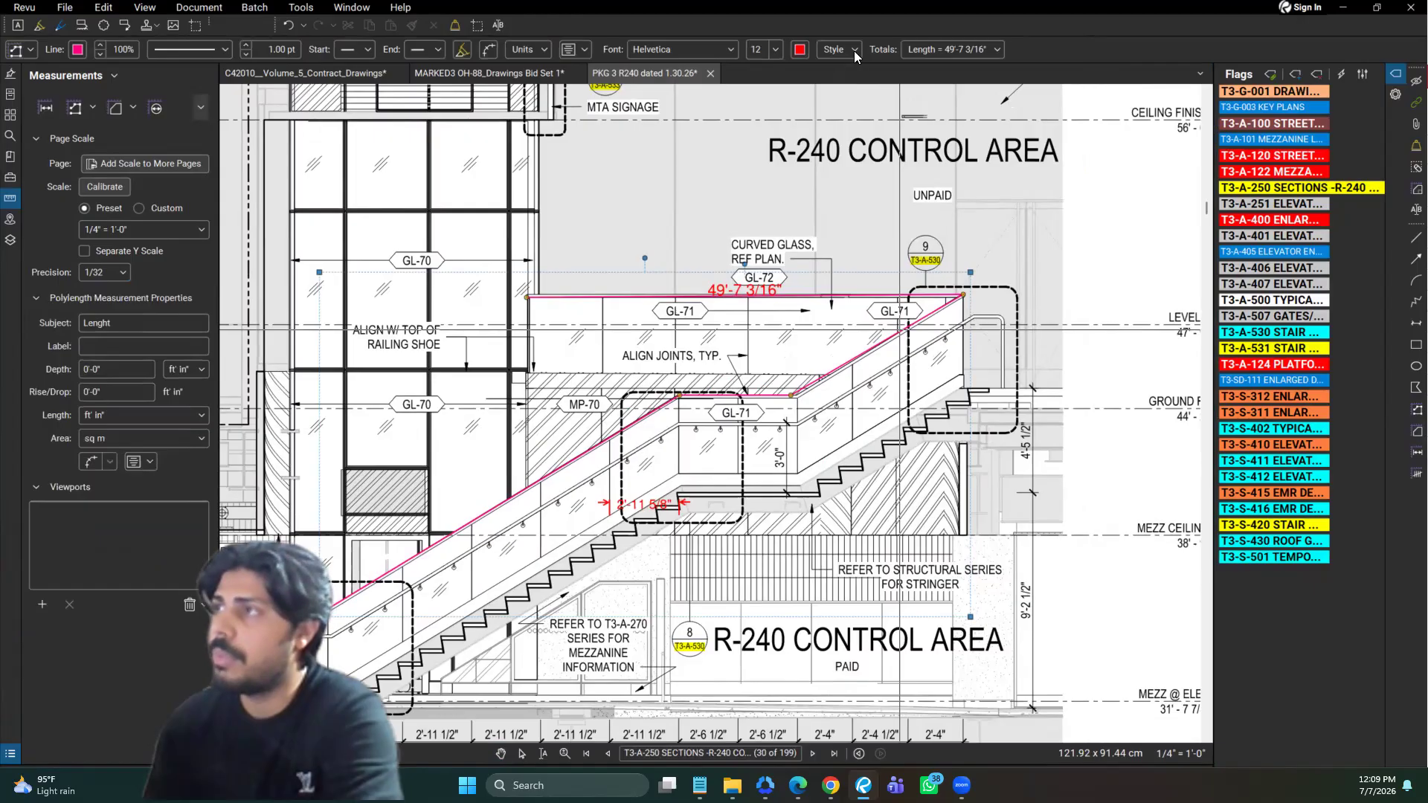
click(584, 49)
click(546, 49)
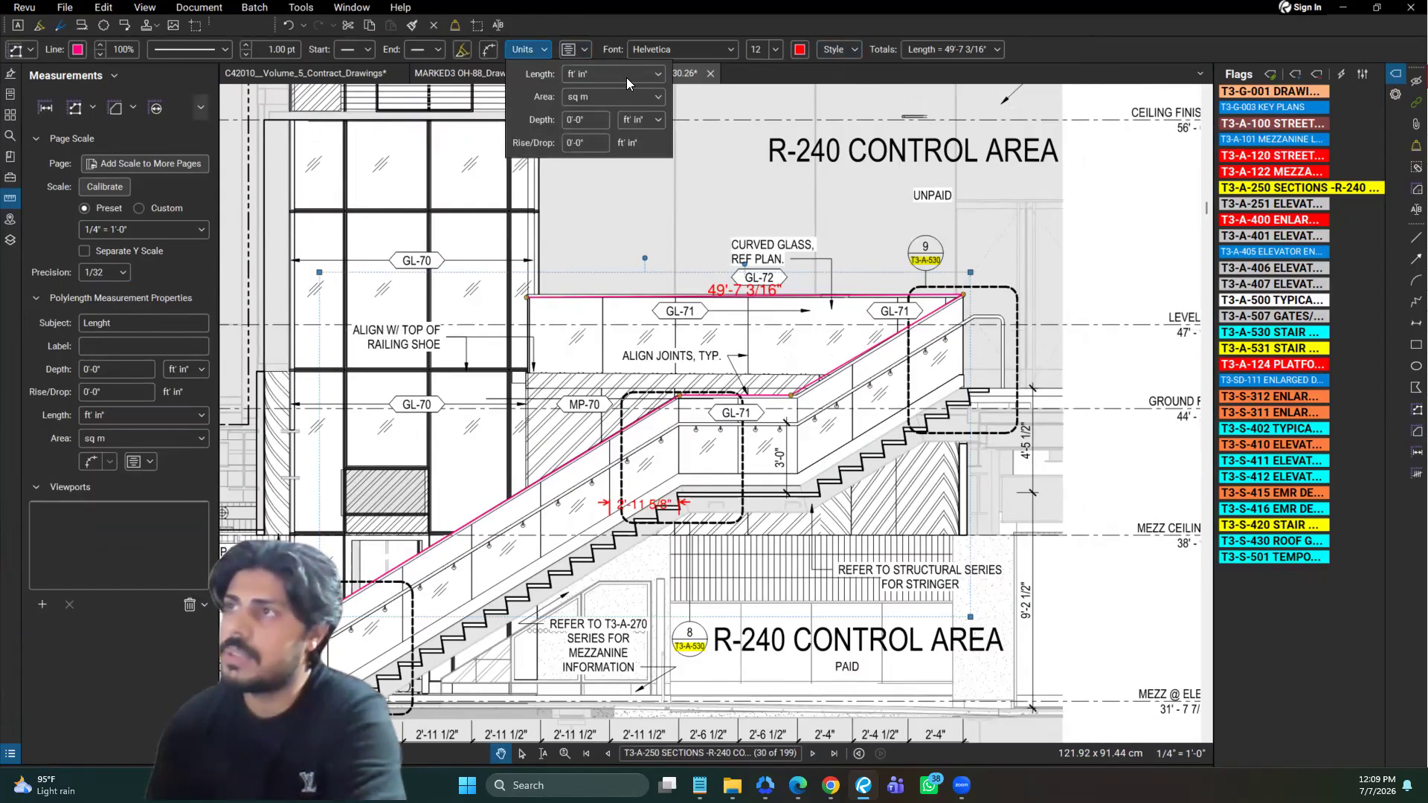
click(592, 104)
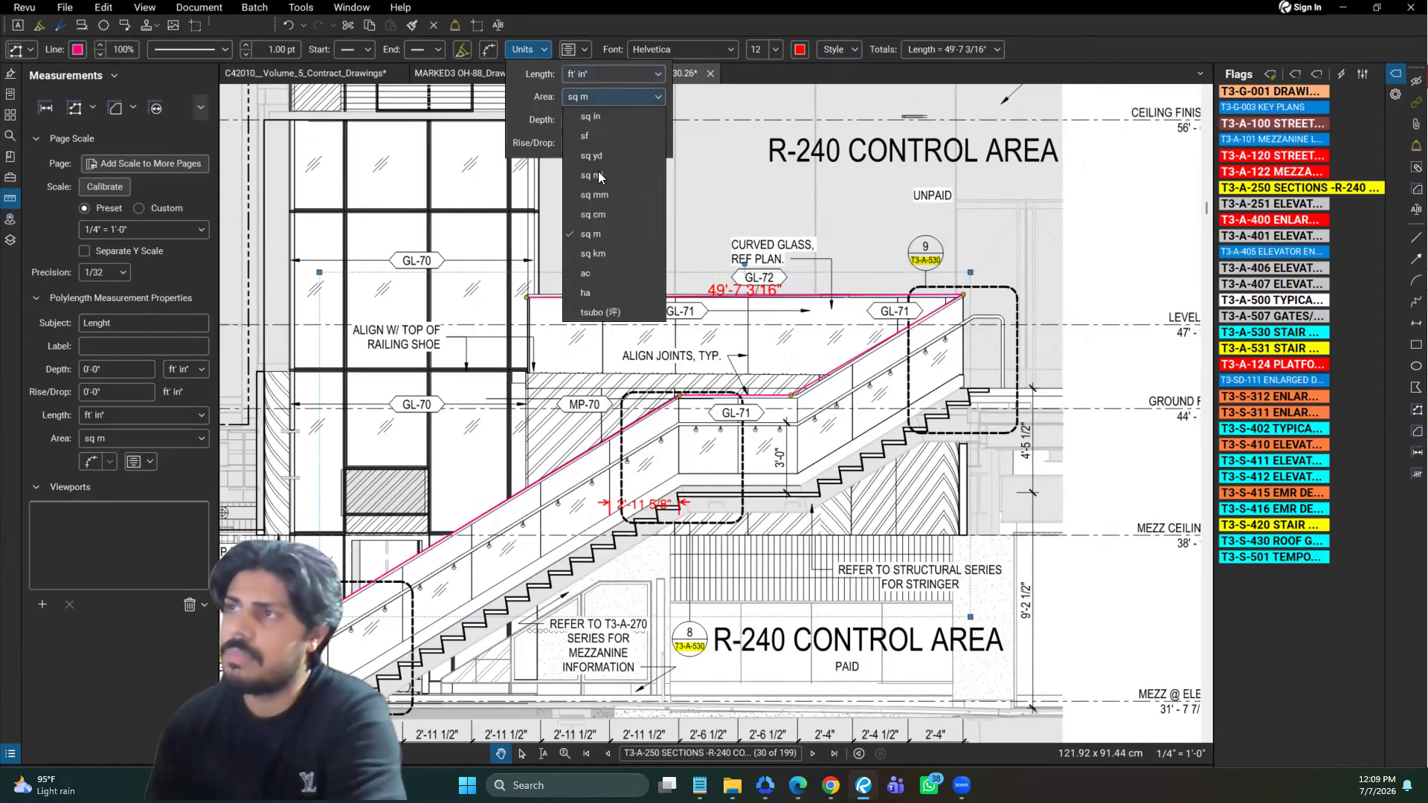
click(35, 48)
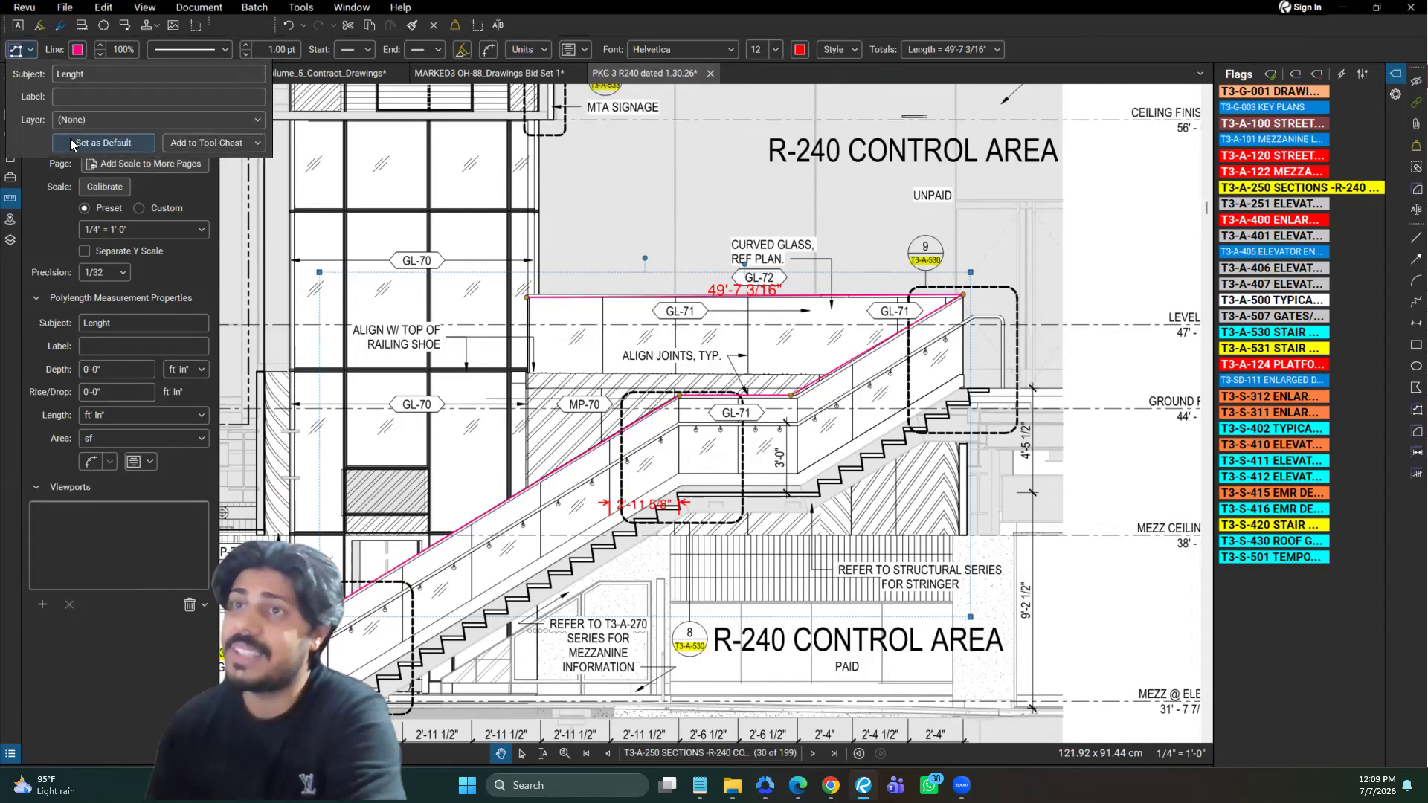
click(70, 138)
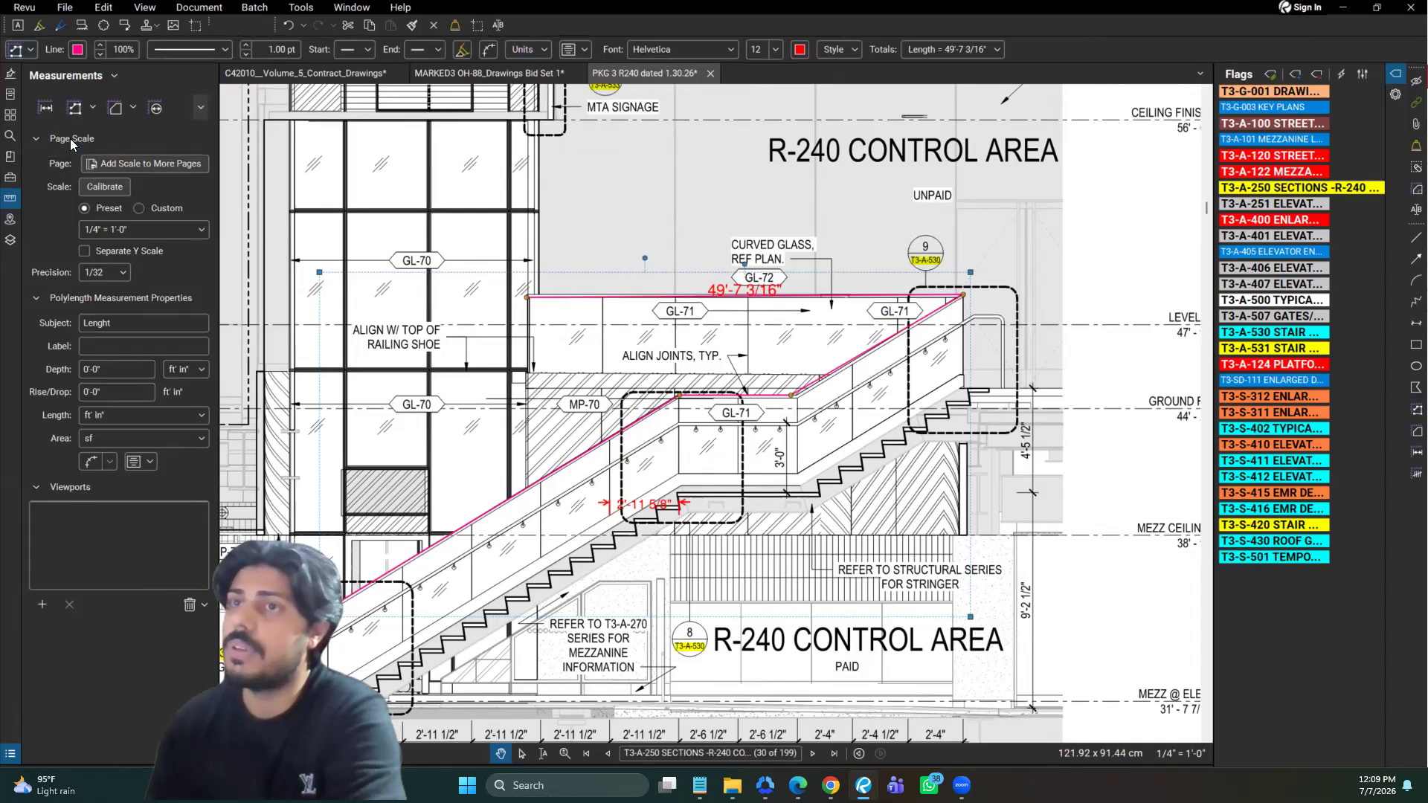
click(740, 360)
Measure the elevator's upper GL-70 glazing with the Area tool, as one narrow left strip and one region covering the remaining bays
scroll(934, 447, down, 2)
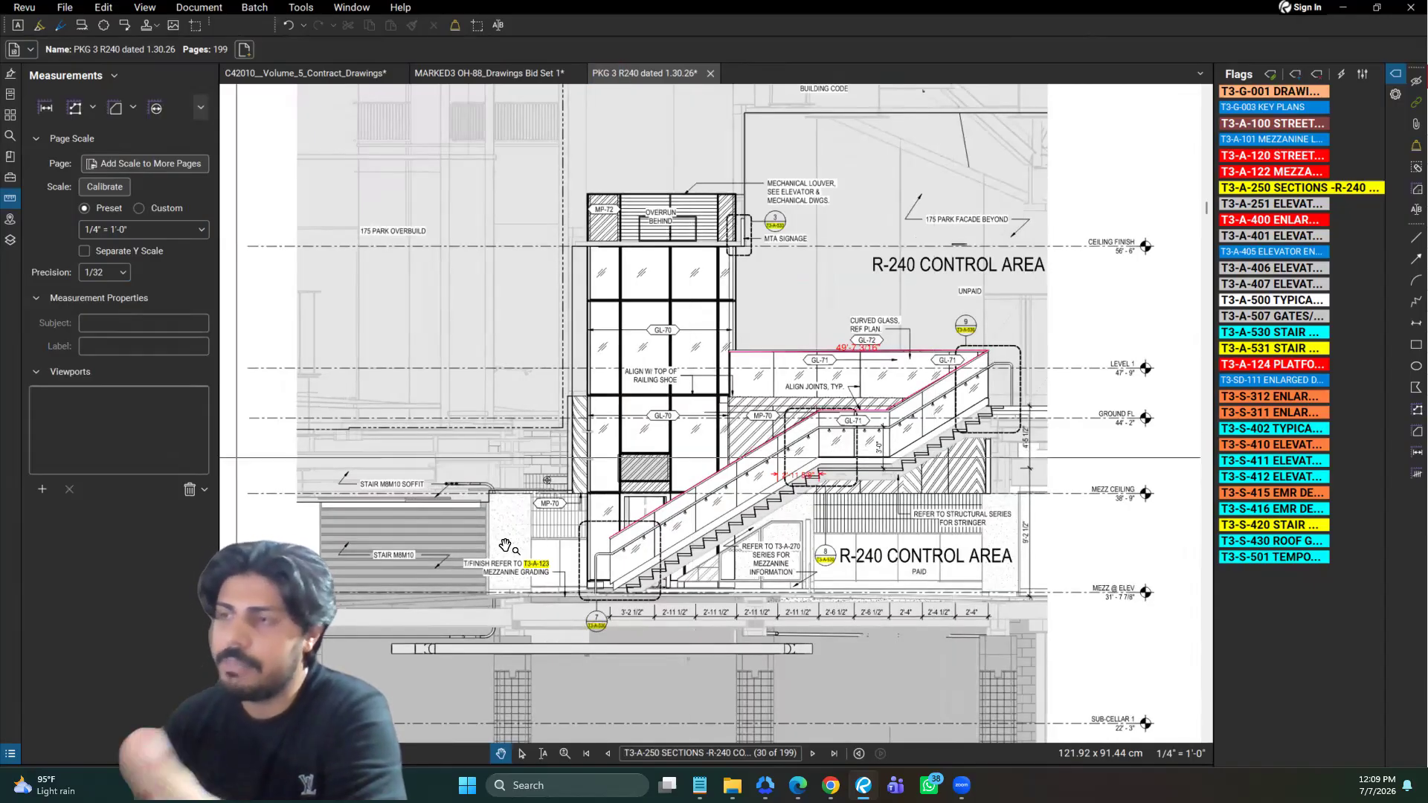
click(1416, 432)
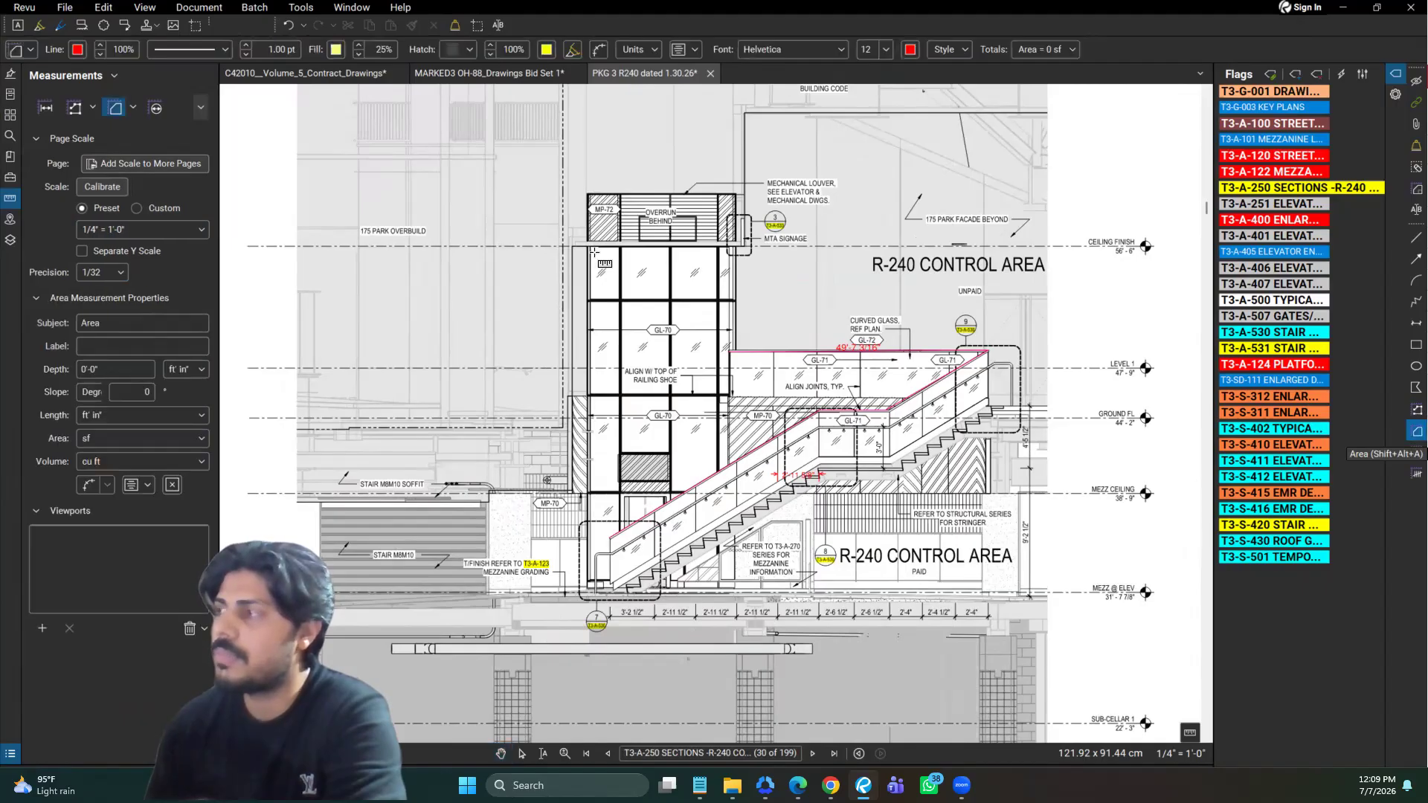
scroll(595, 253, up, 3)
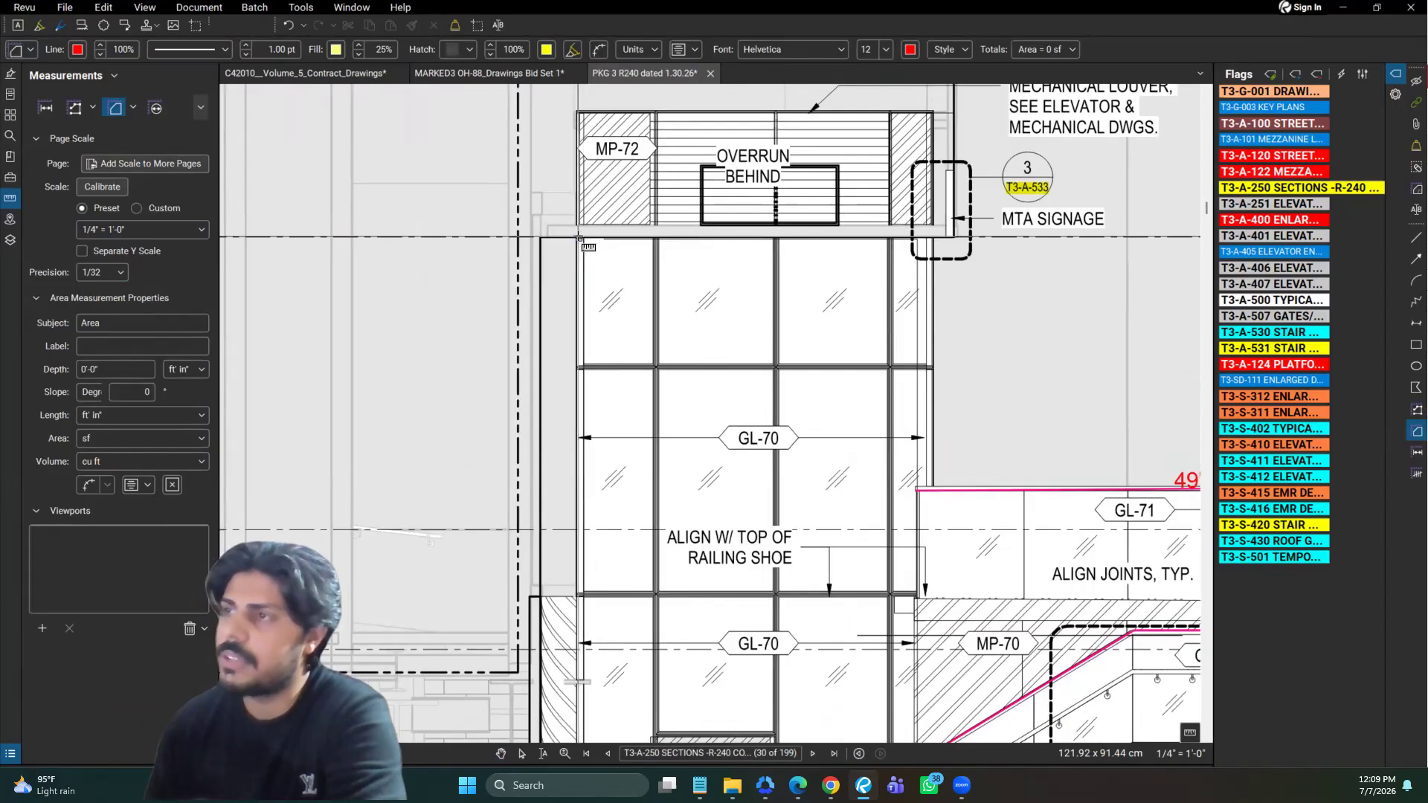
click(576, 237)
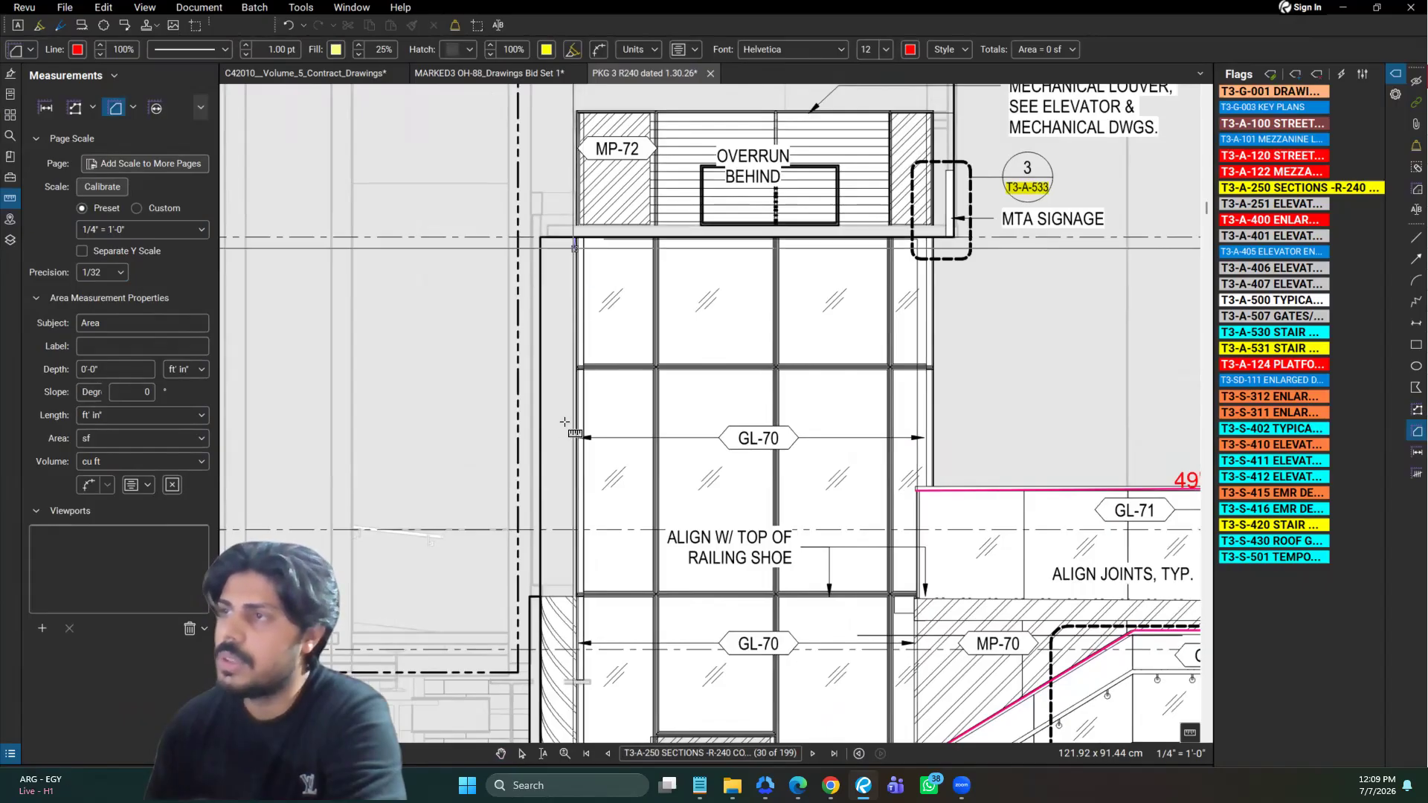
click(577, 595)
click(655, 593)
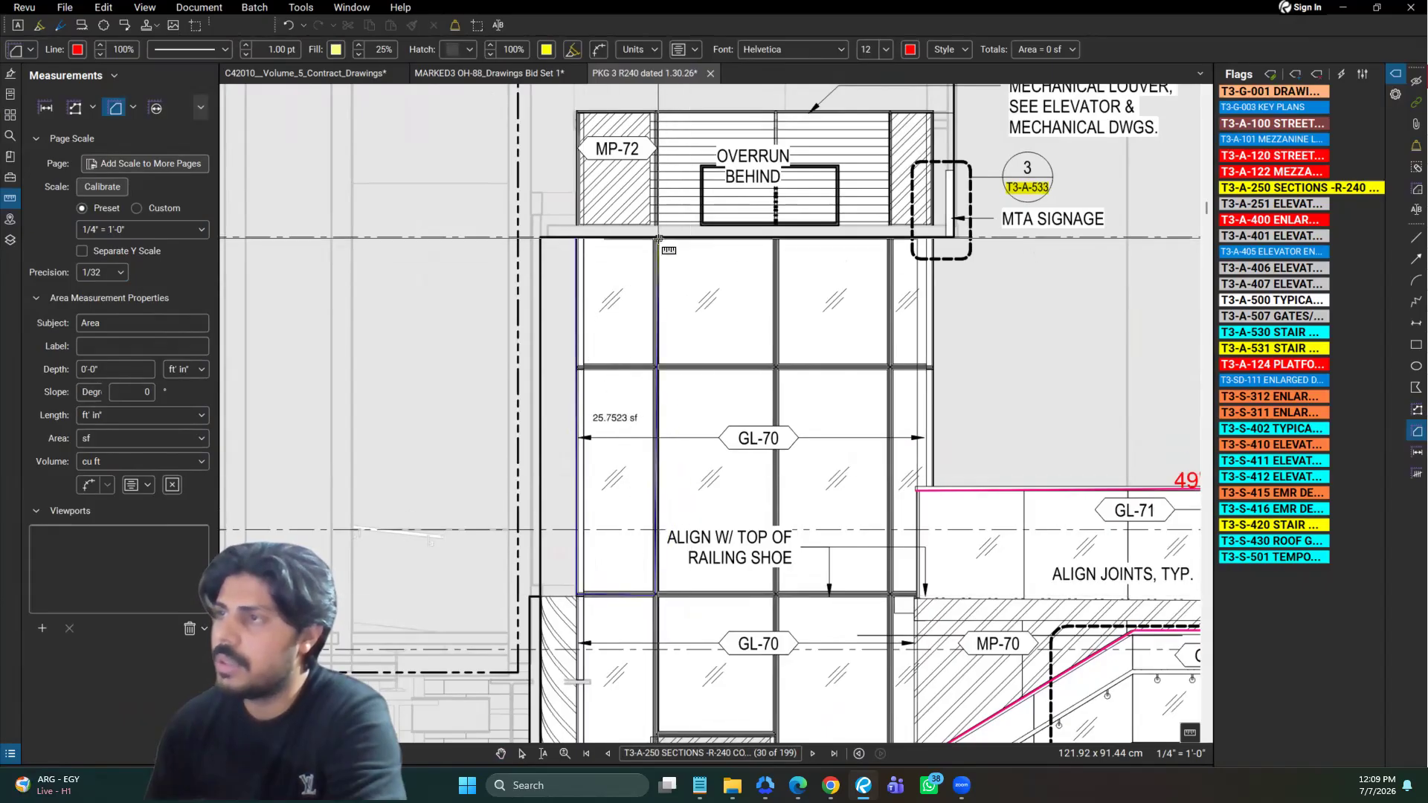
key(Return)
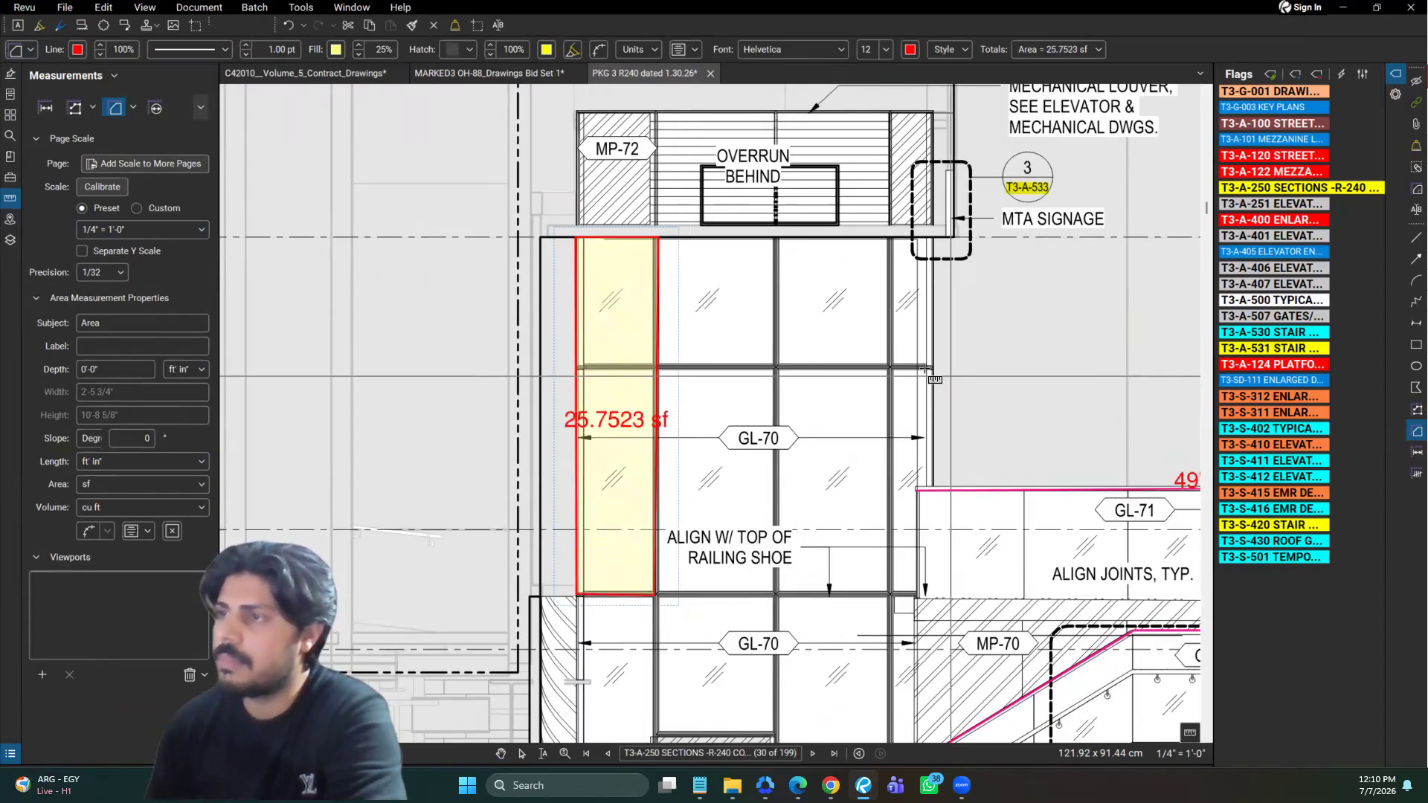
click(934, 237)
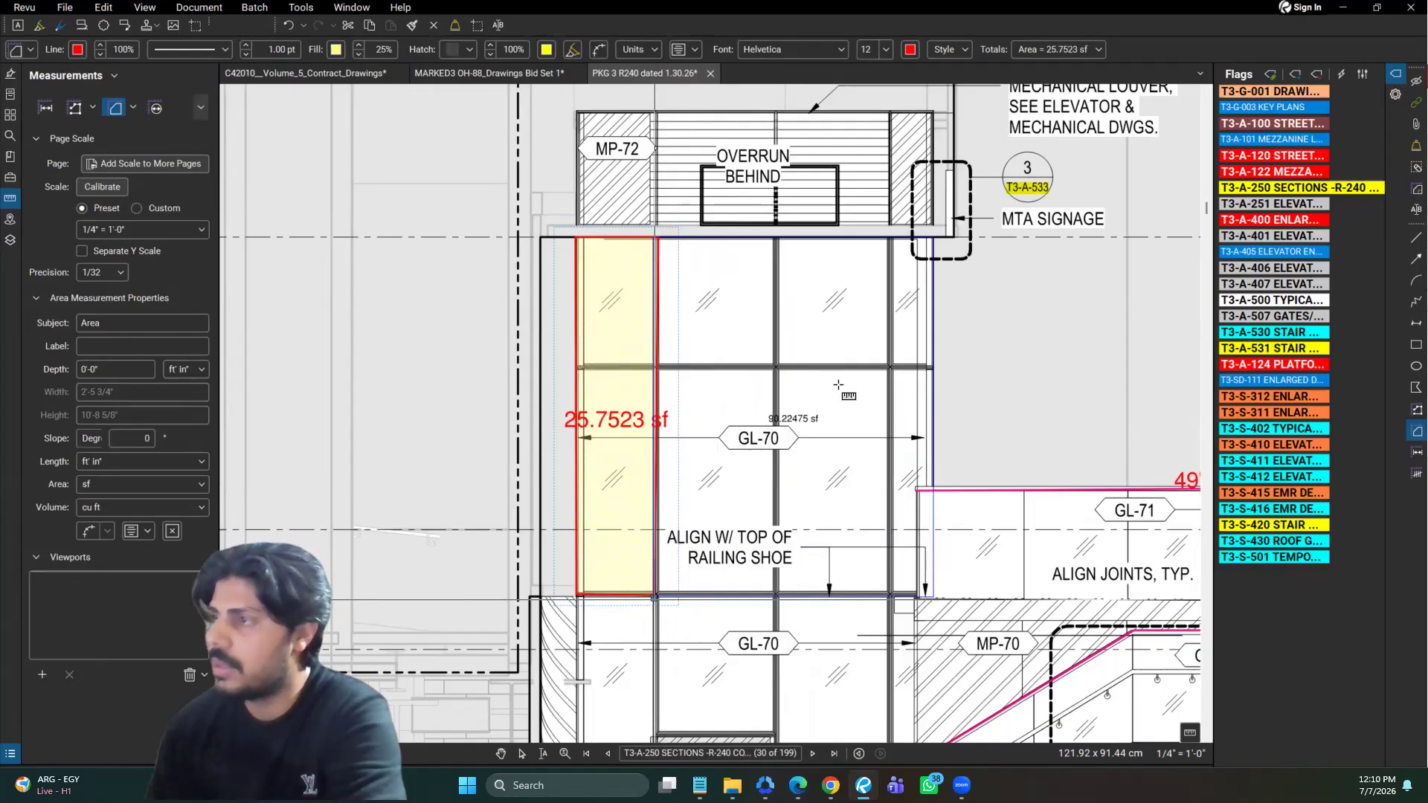
key(Return)
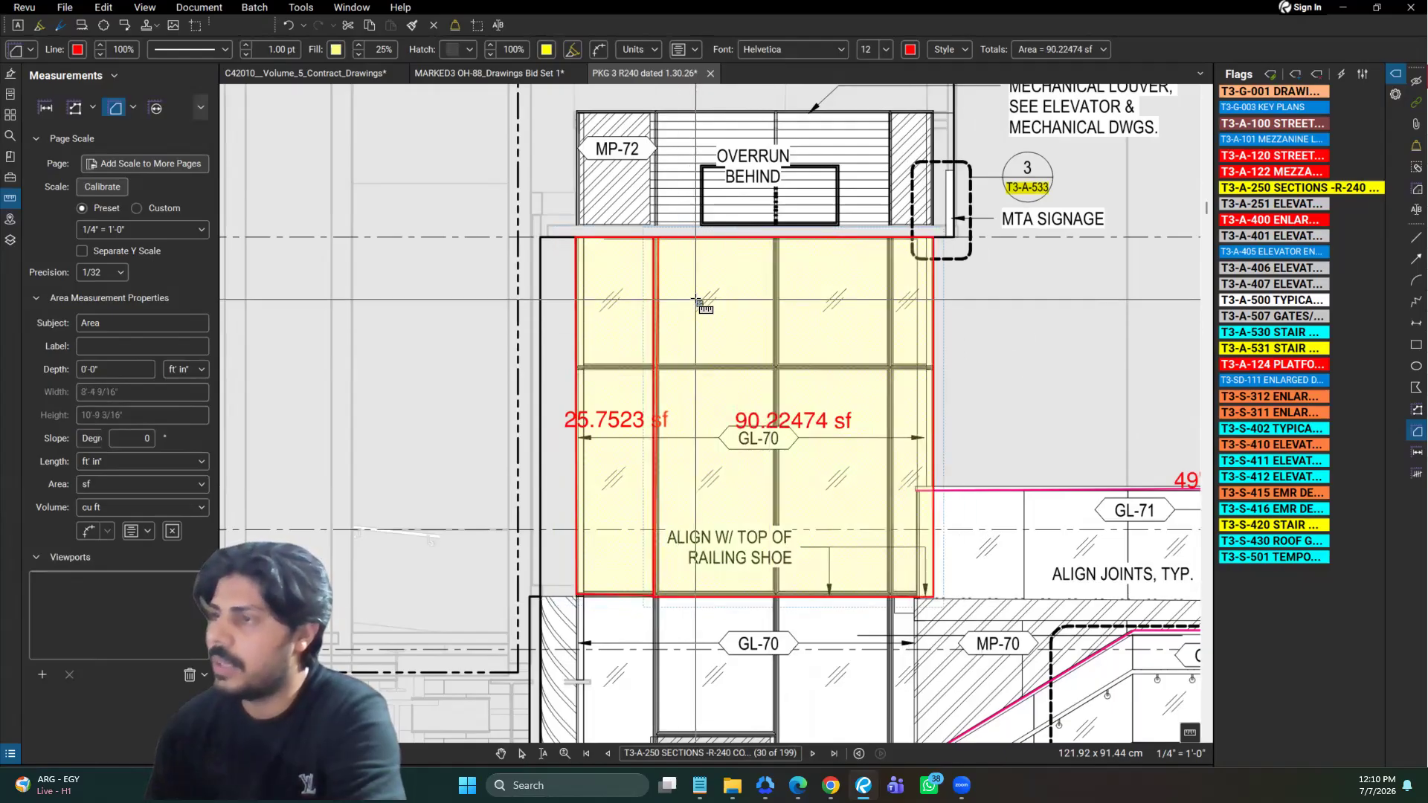
Draw an irregular four-sided area measurement of about 60 sf over the 175 Park overbuild beside the elevator
scroll(707, 302, down, 2)
click(586, 380)
click(424, 372)
click(454, 262)
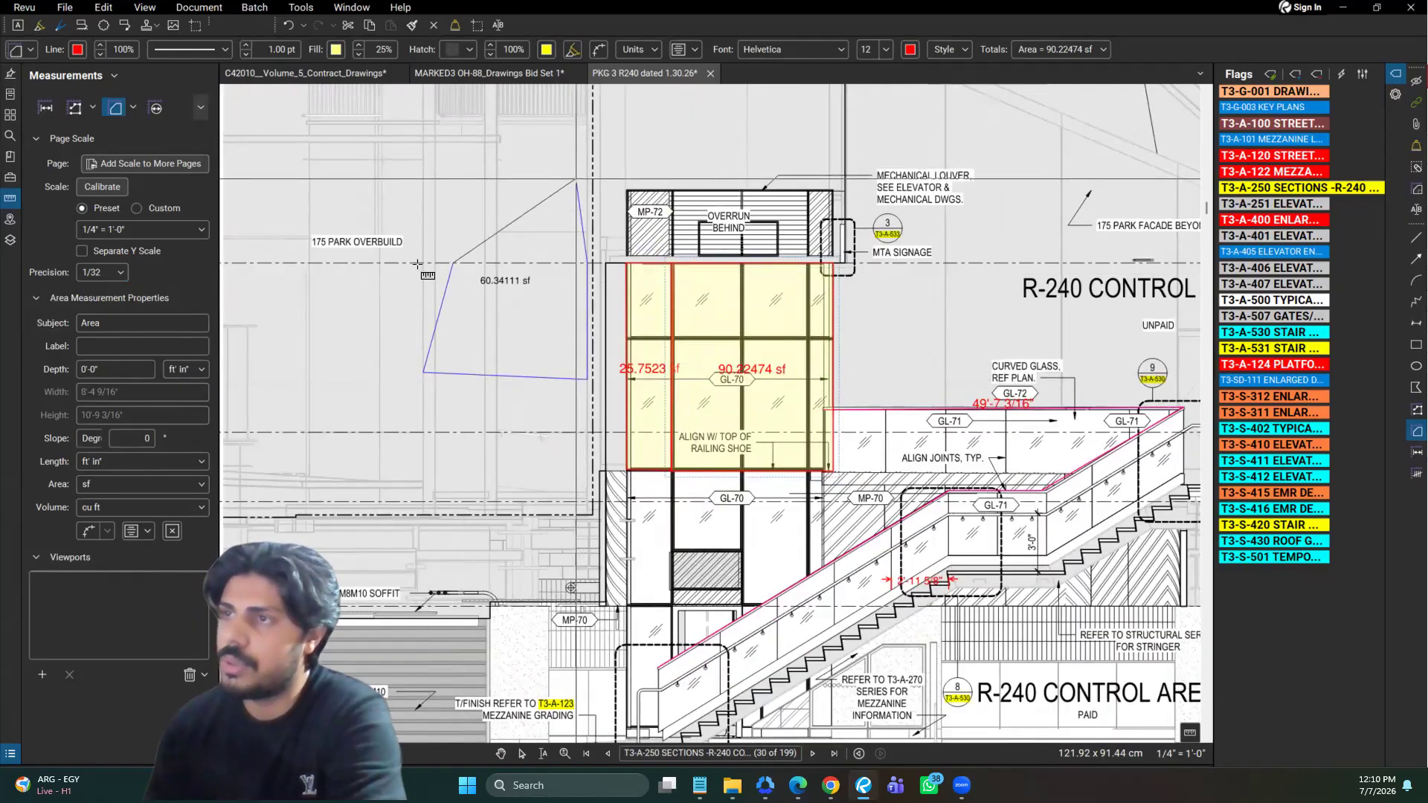
key(Return)
Draw a rectangular area measurement of about 146 sf over the unpaid R-240 Control Area title above the stair
scroll(417, 264, down, 2)
click(781, 181)
scroll(781, 181, up, 1)
click(842, 236)
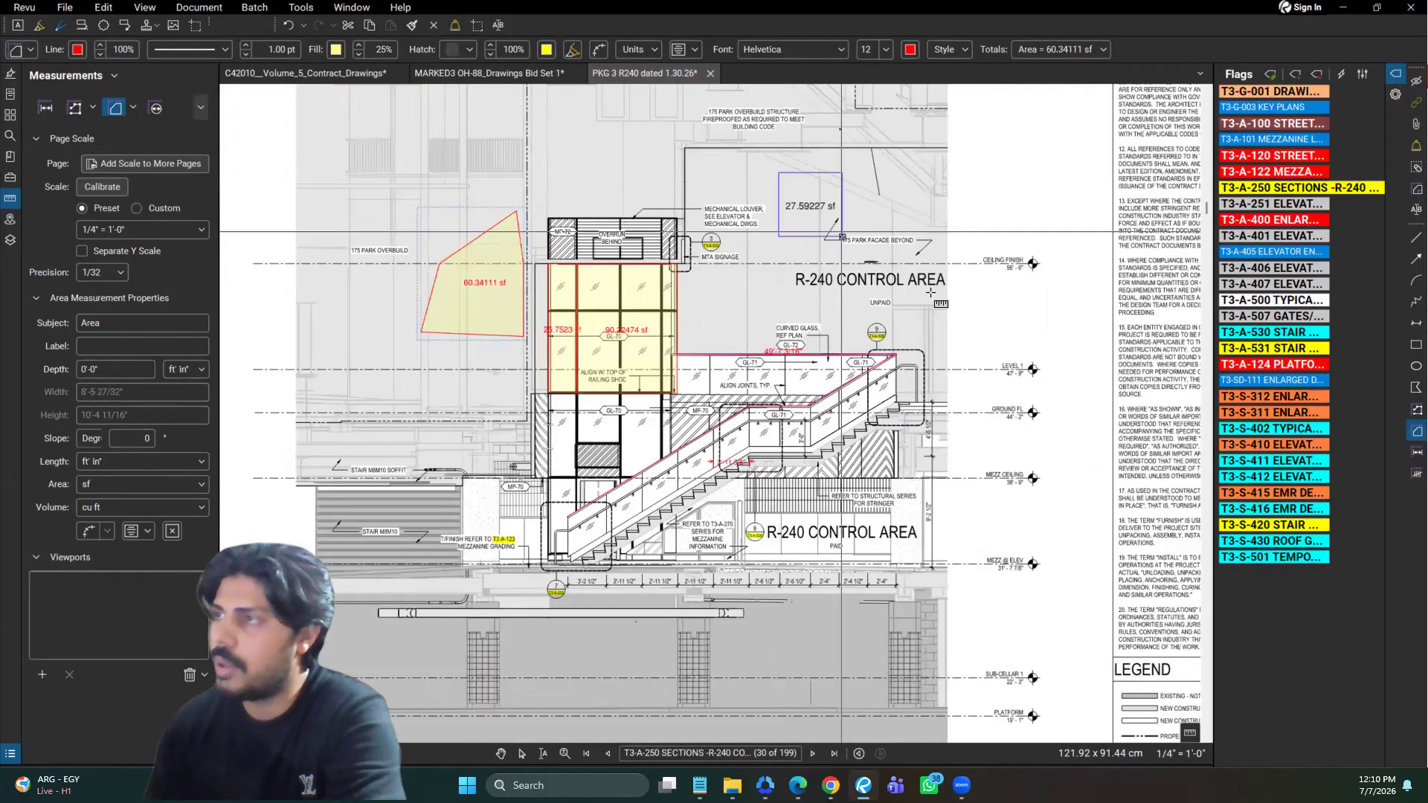
click(960, 221)
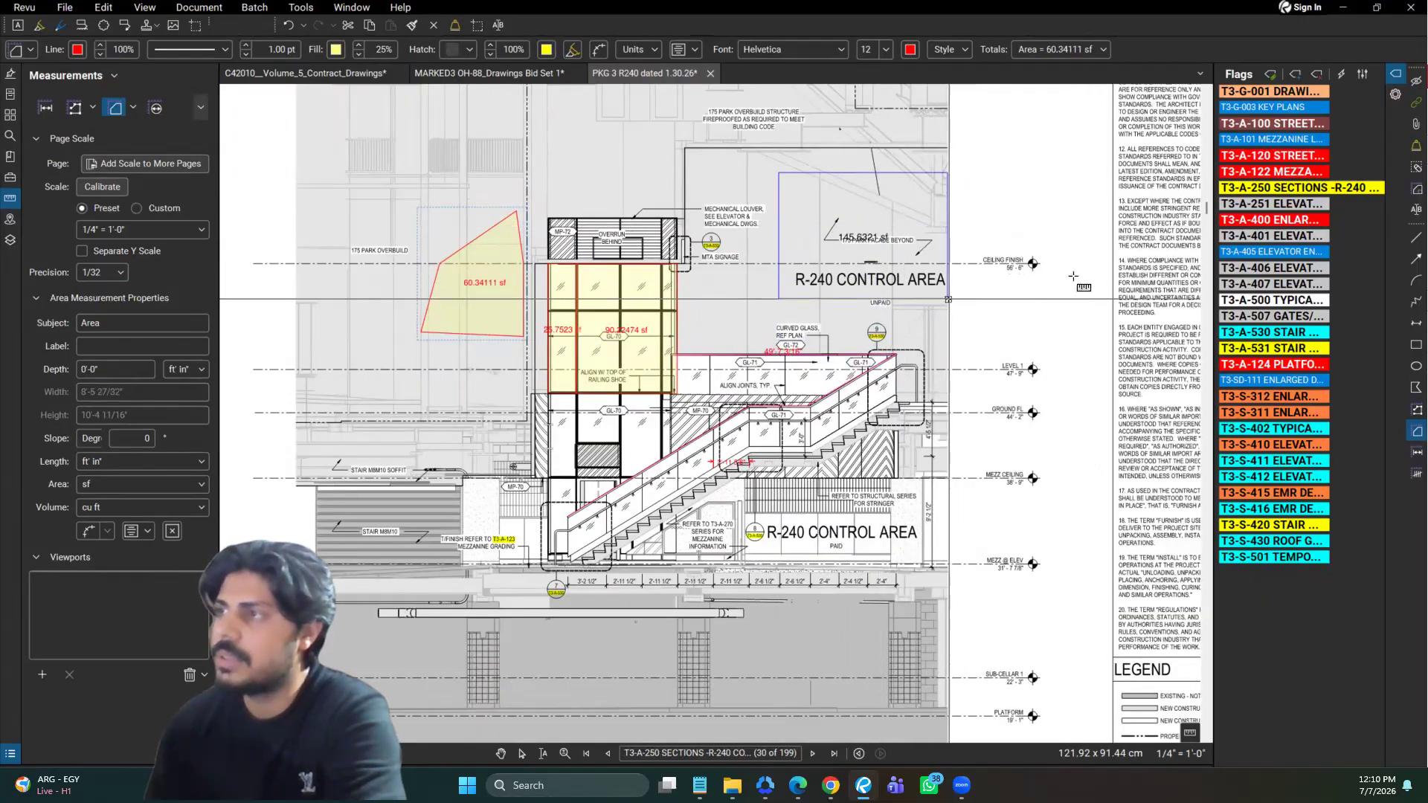
key(Return)
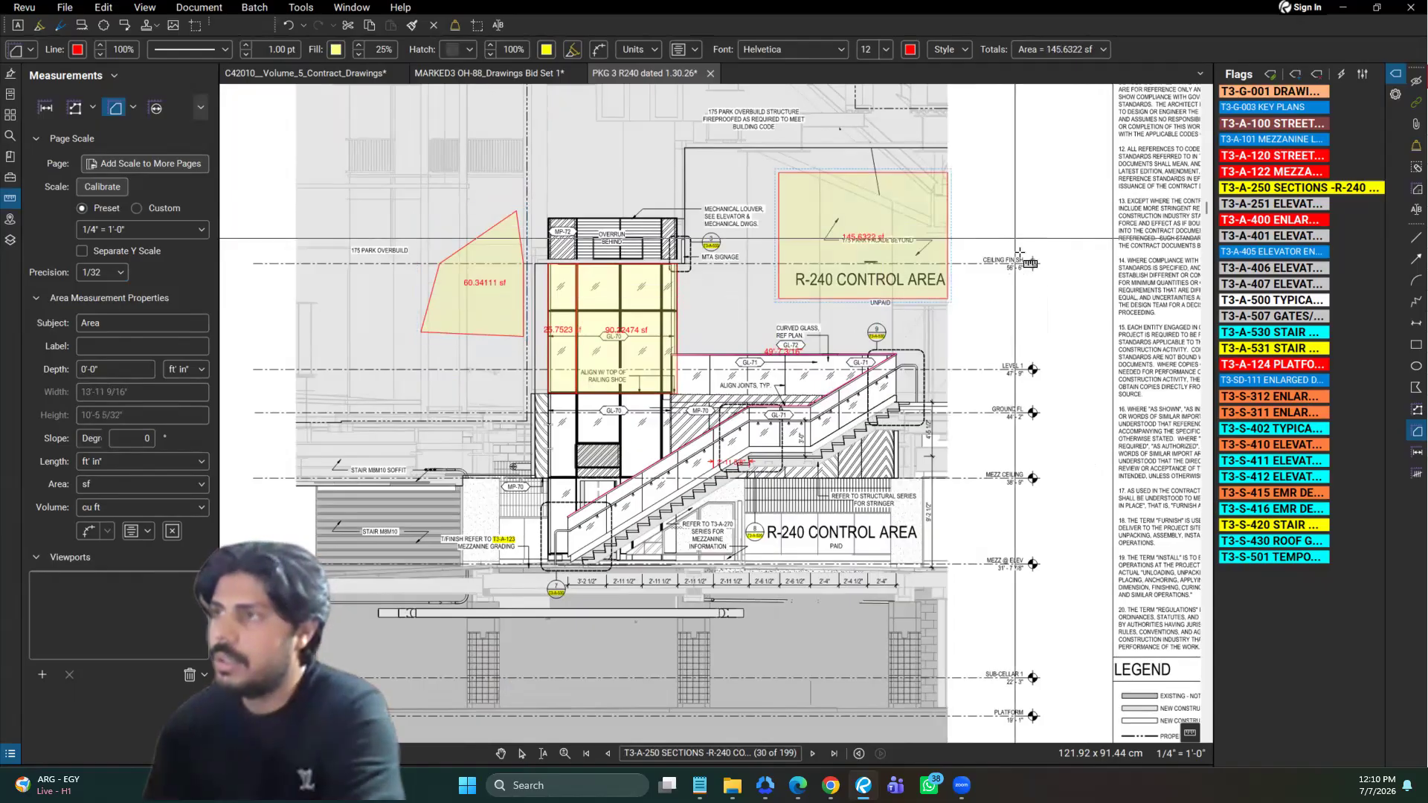
Examine the length, area and volume unit options for the rectangular area over the unpaid R-240 Control Area title
click(832, 223)
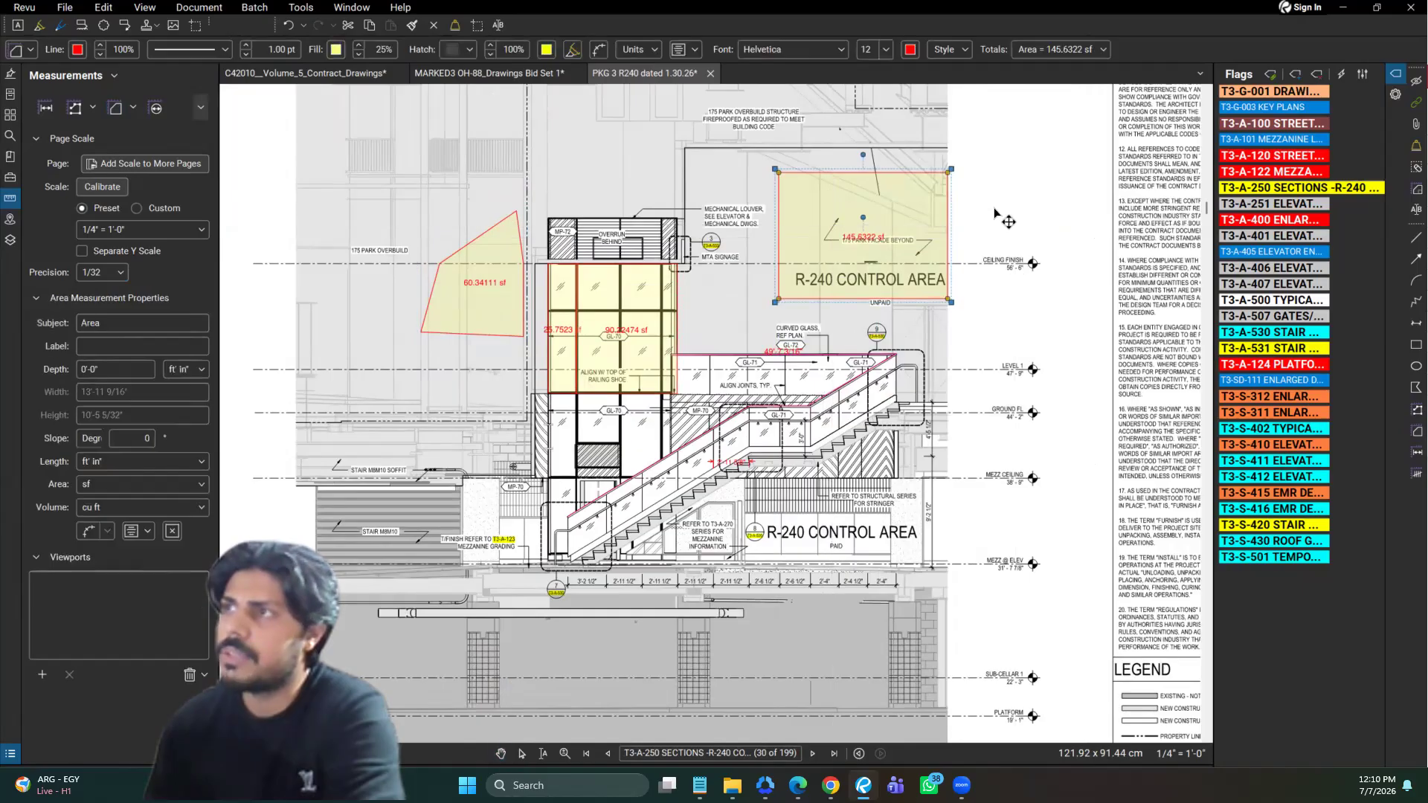
click(646, 54)
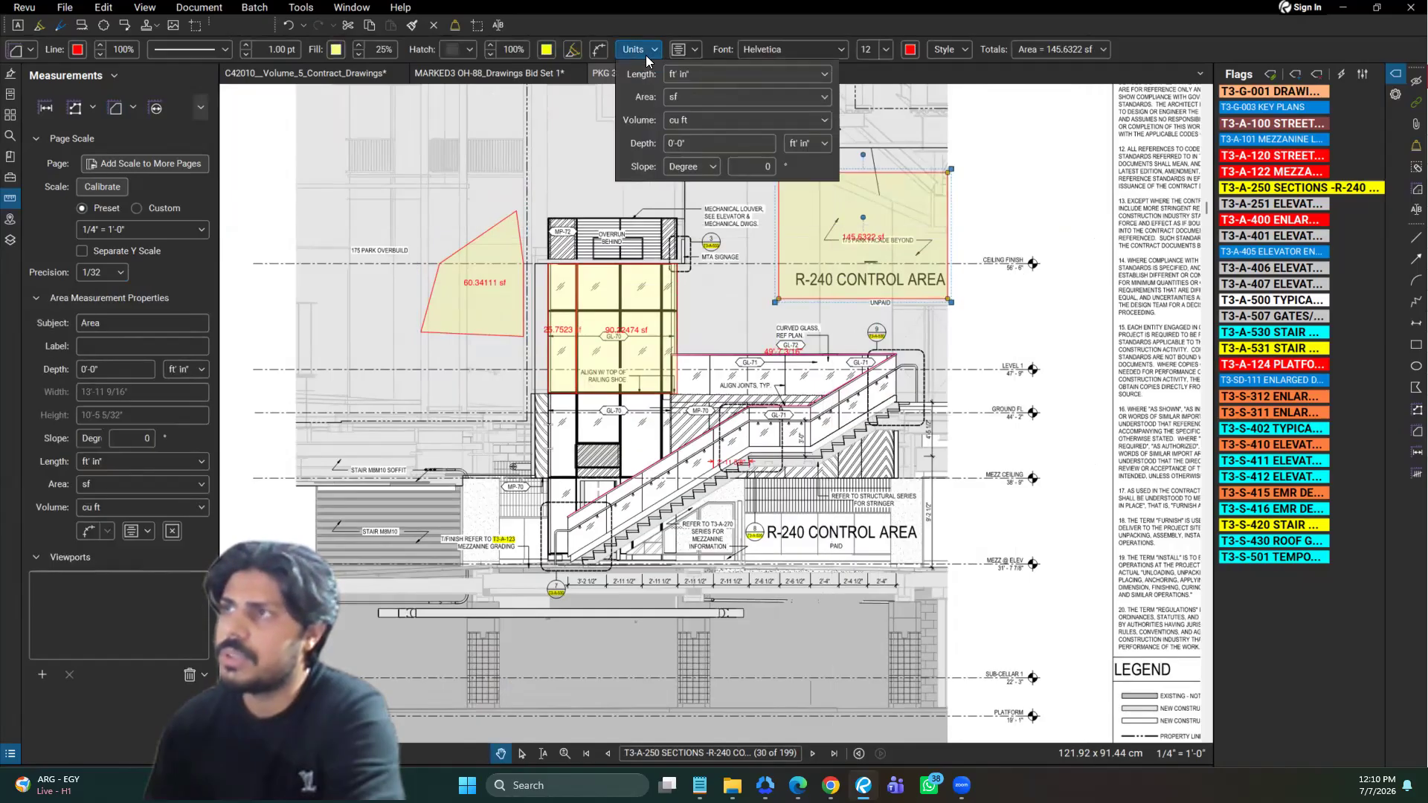
click(652, 53)
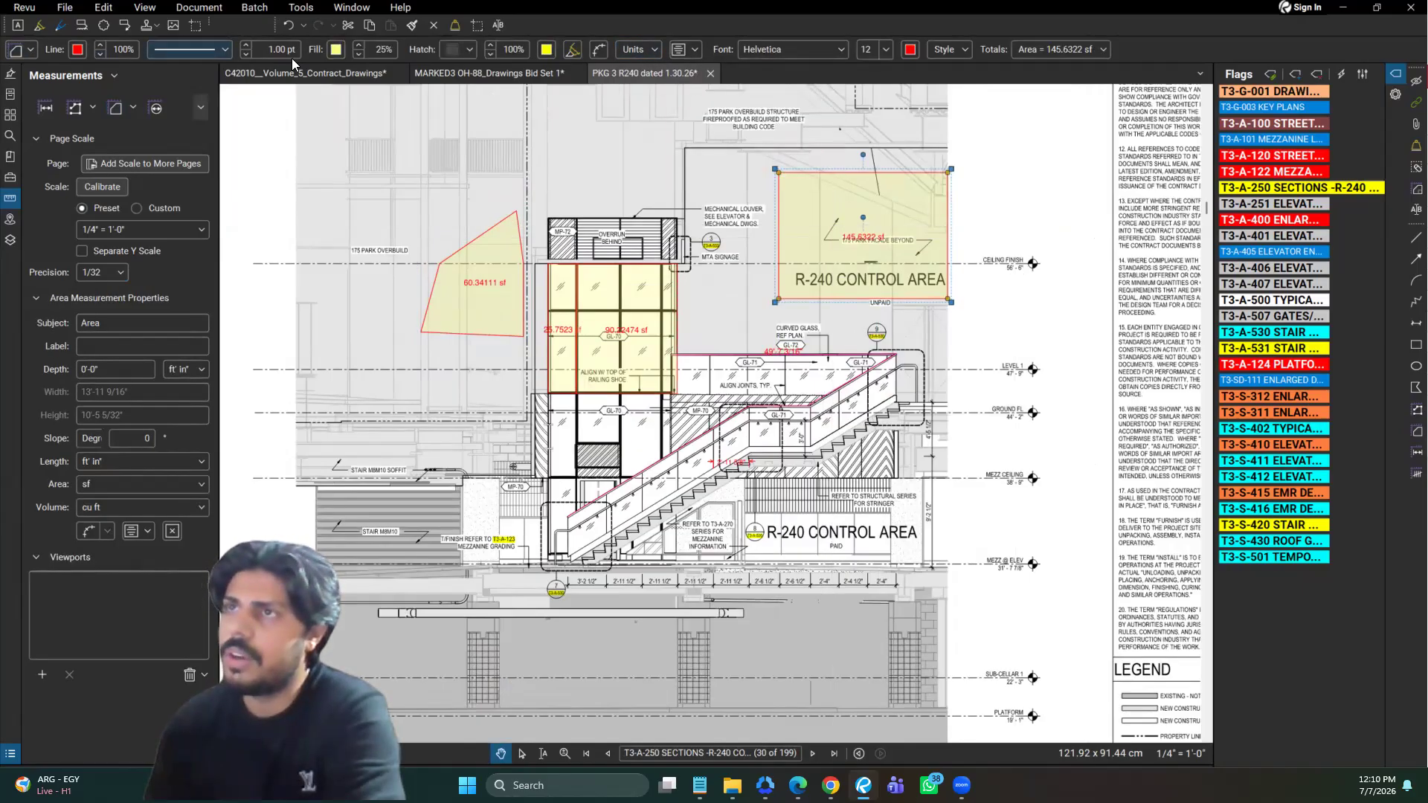
Change the rectangular R-240 Control Area measurement's fill to bright yellow with 50% fill opacity
click(337, 51)
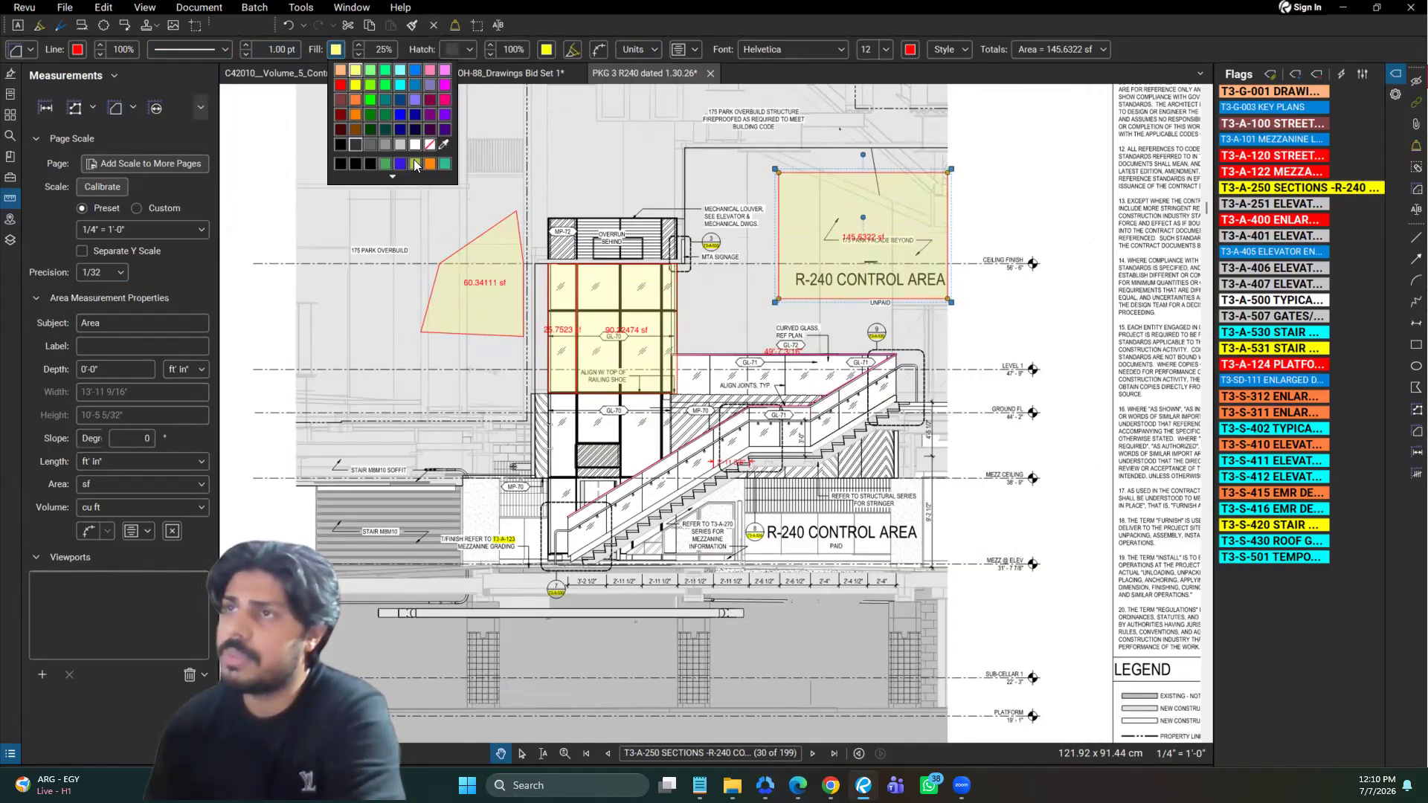
click(354, 66)
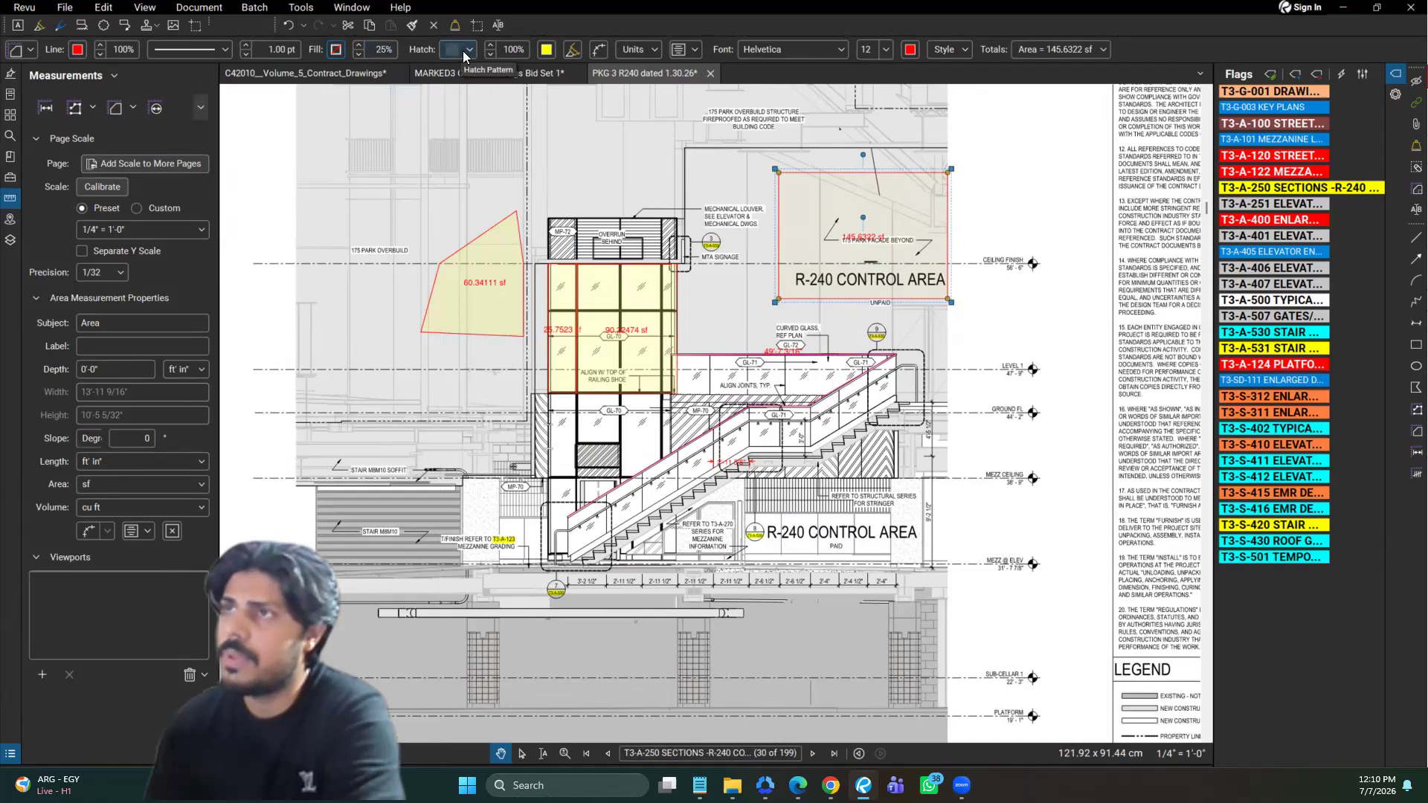
click(338, 49)
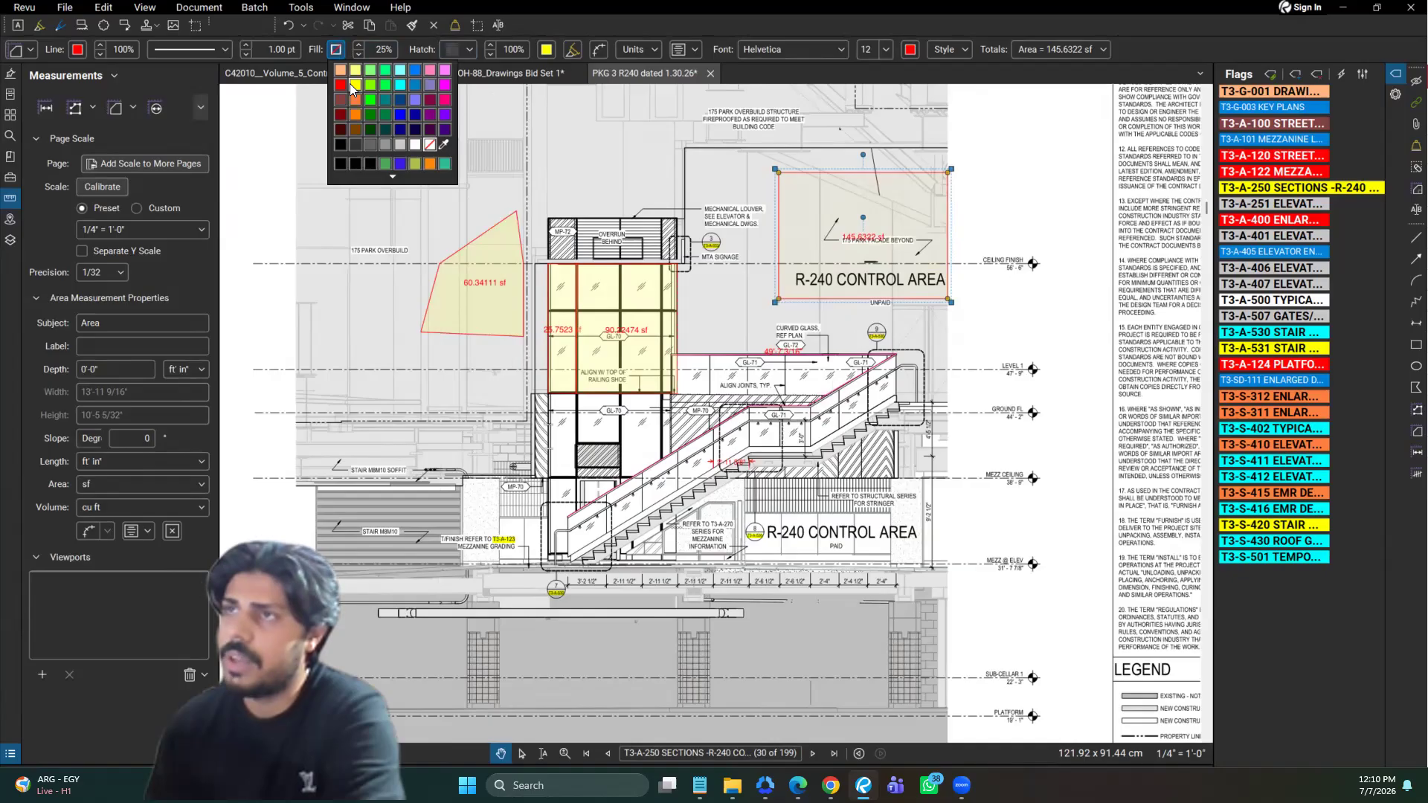
click(383, 52)
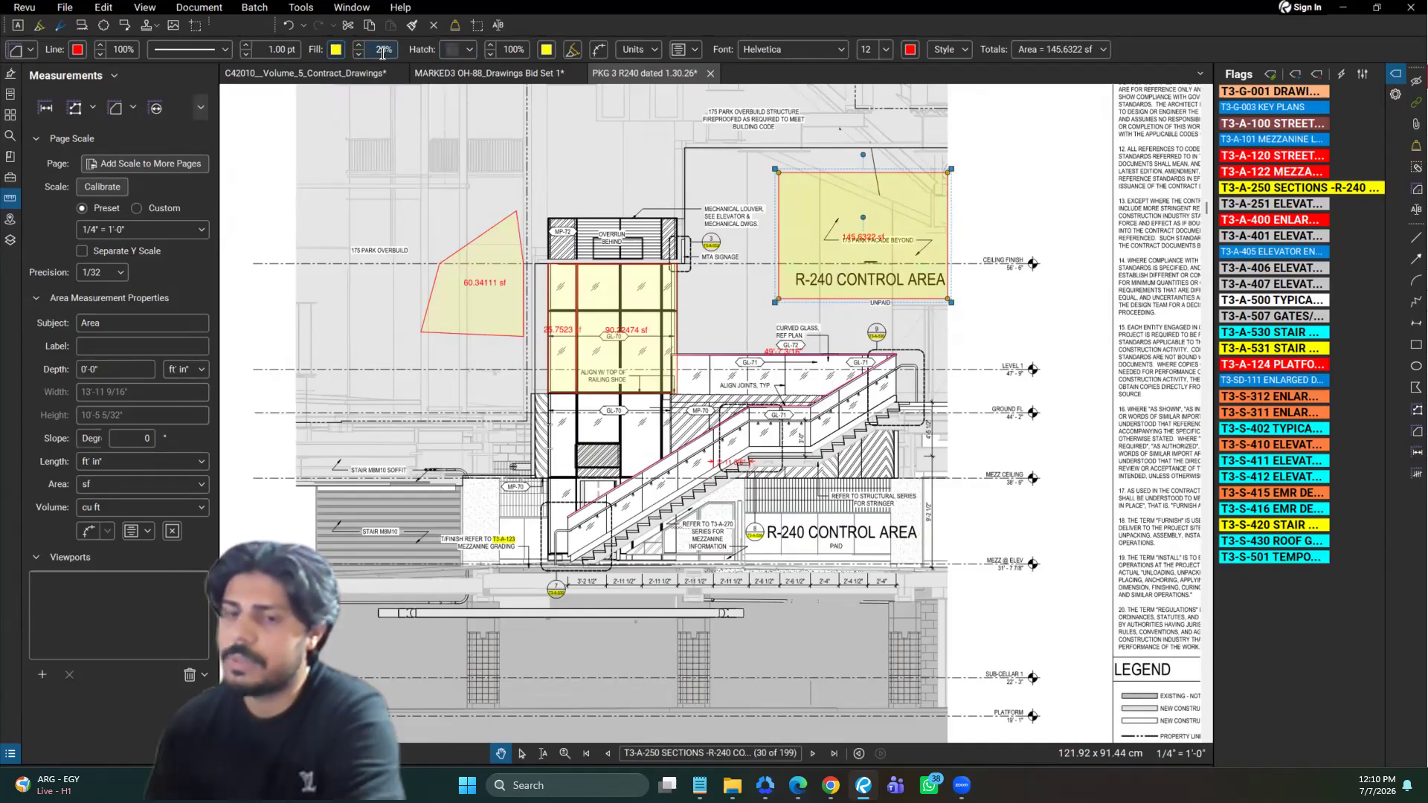
text(2)
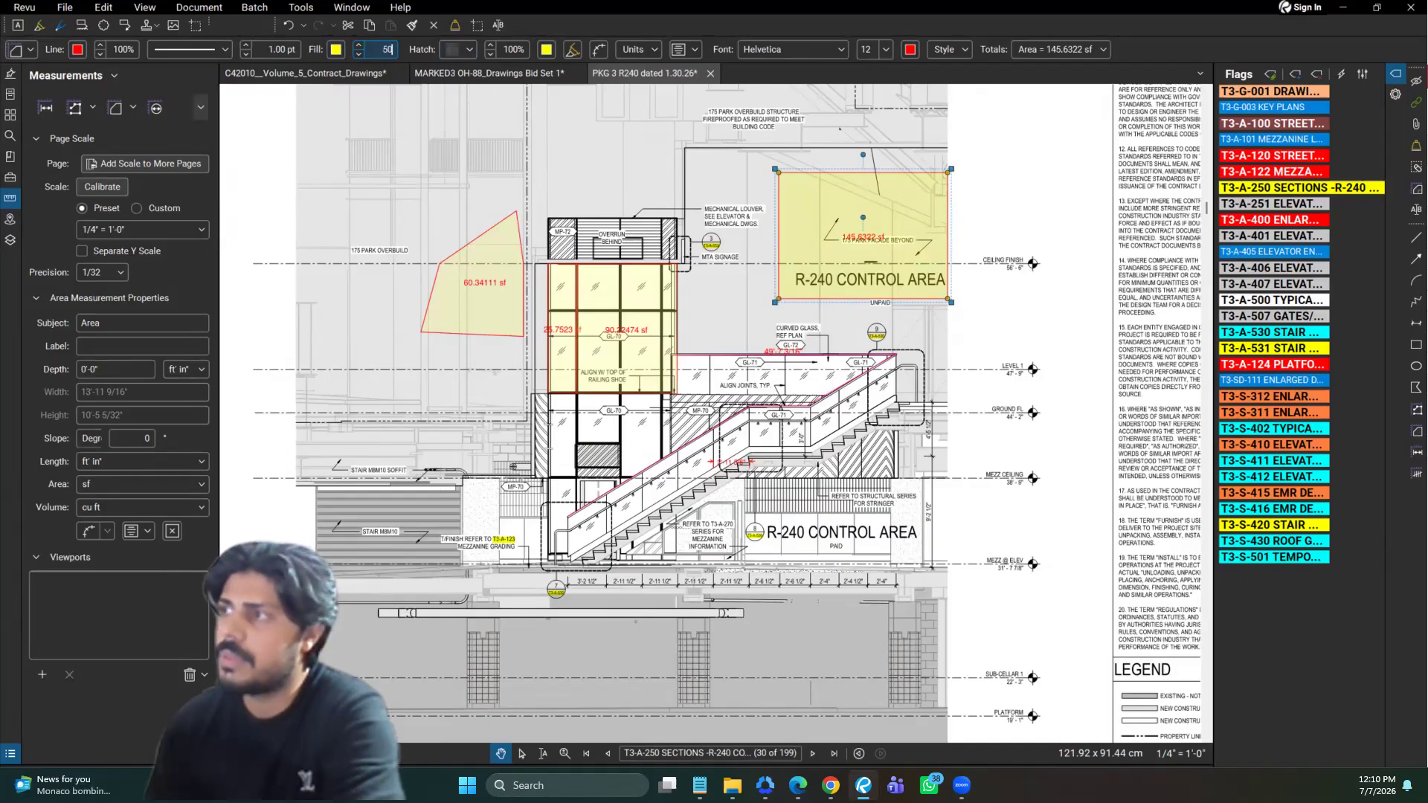
key(Return)
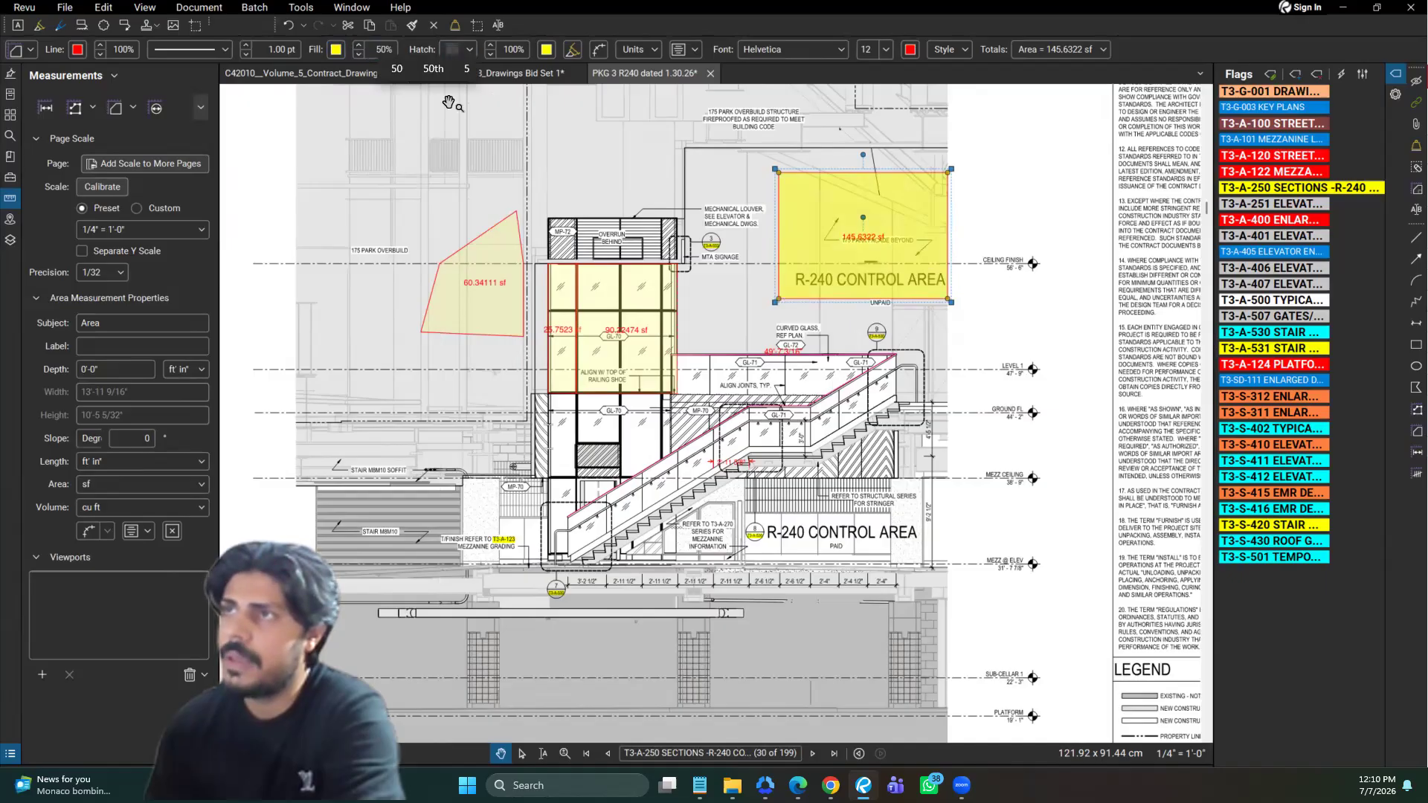
click(800, 159)
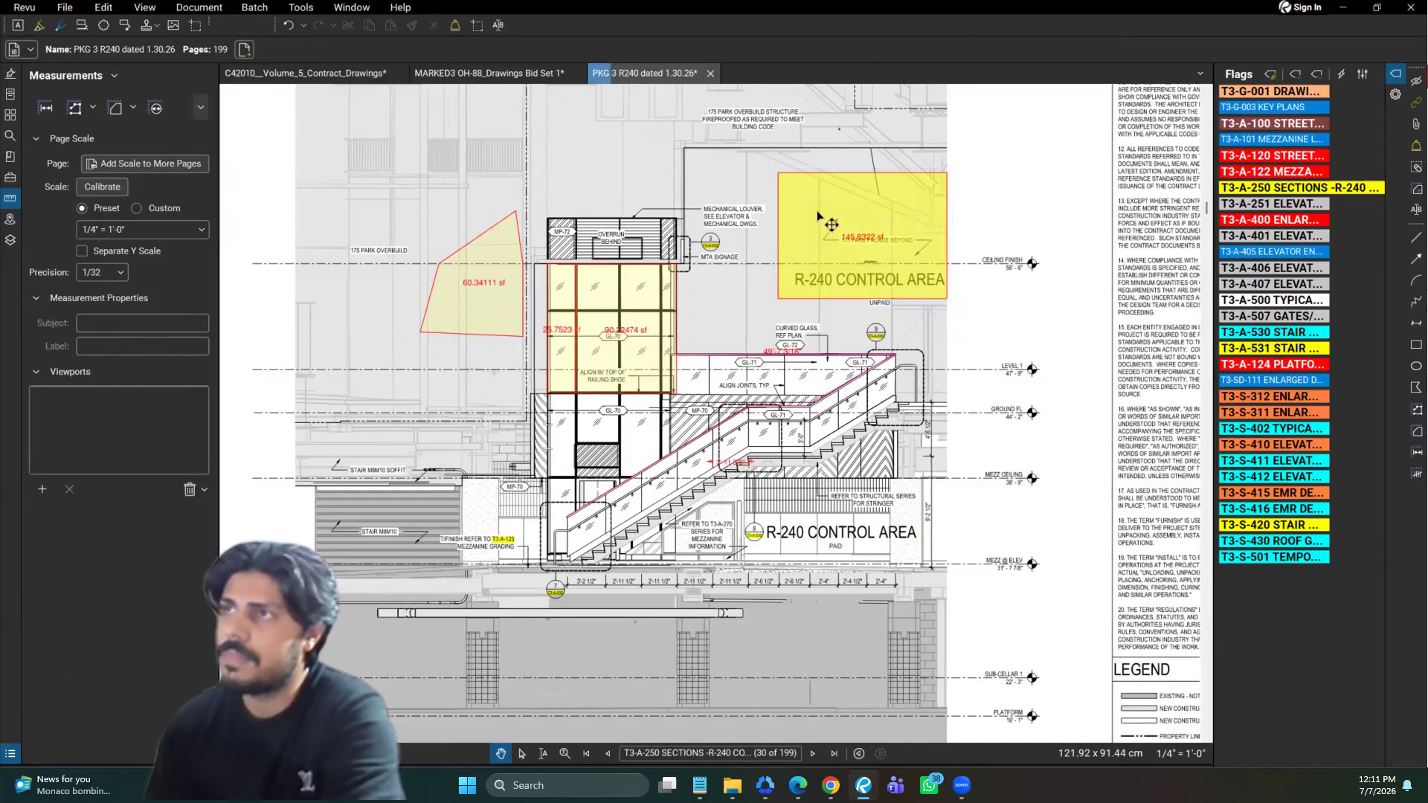
Examine the hatch patterns available for the rectangular R-240 Control Area measurement
click(869, 252)
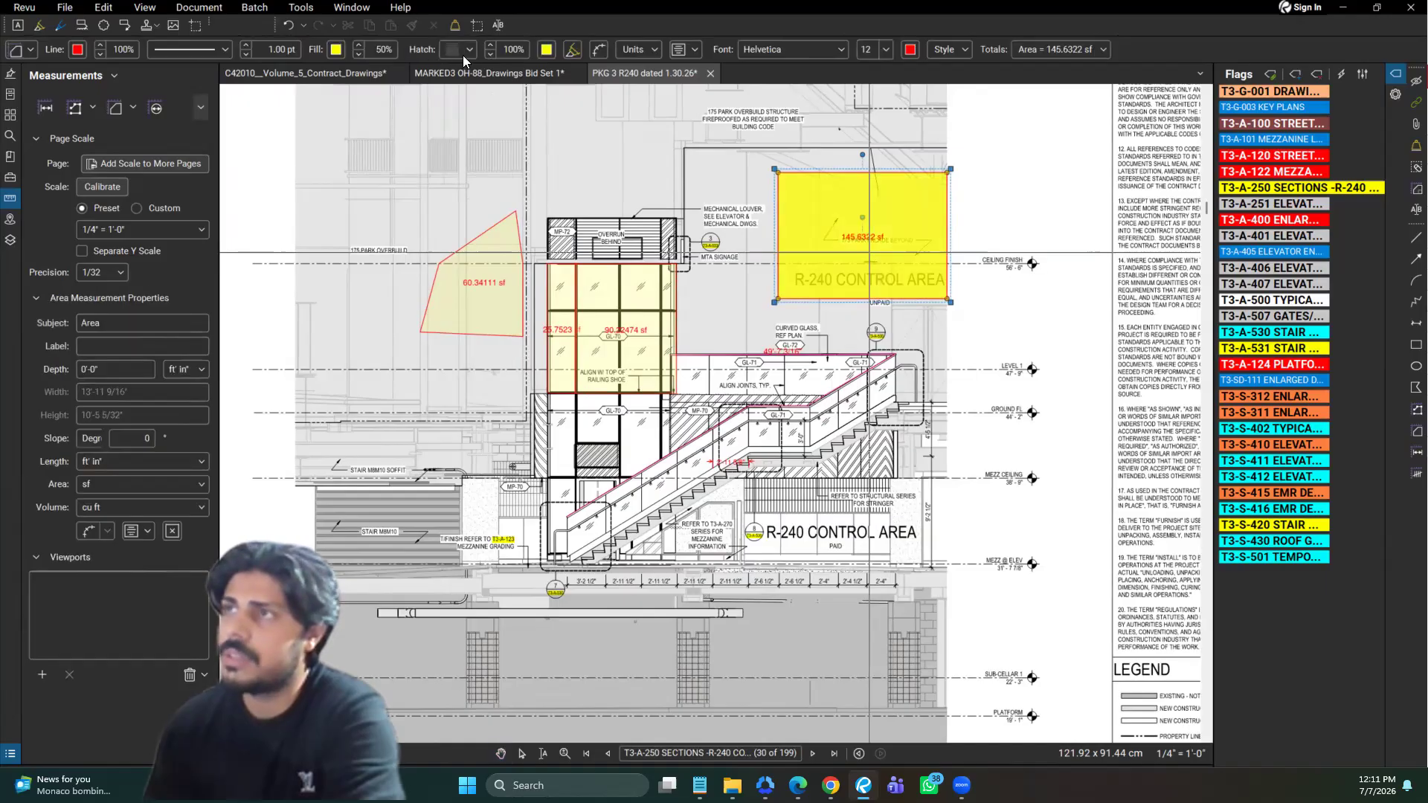
click(466, 52)
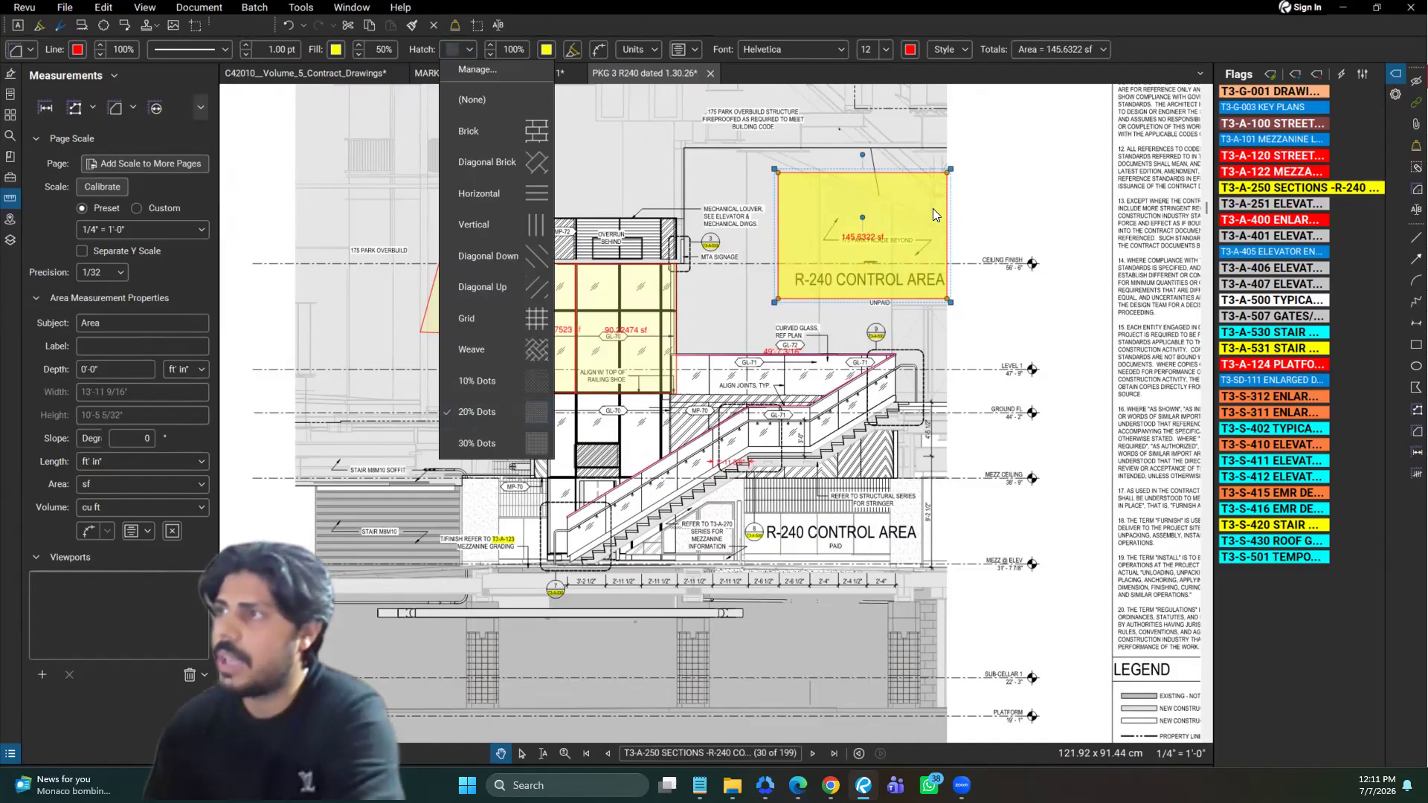
click(36, 53)
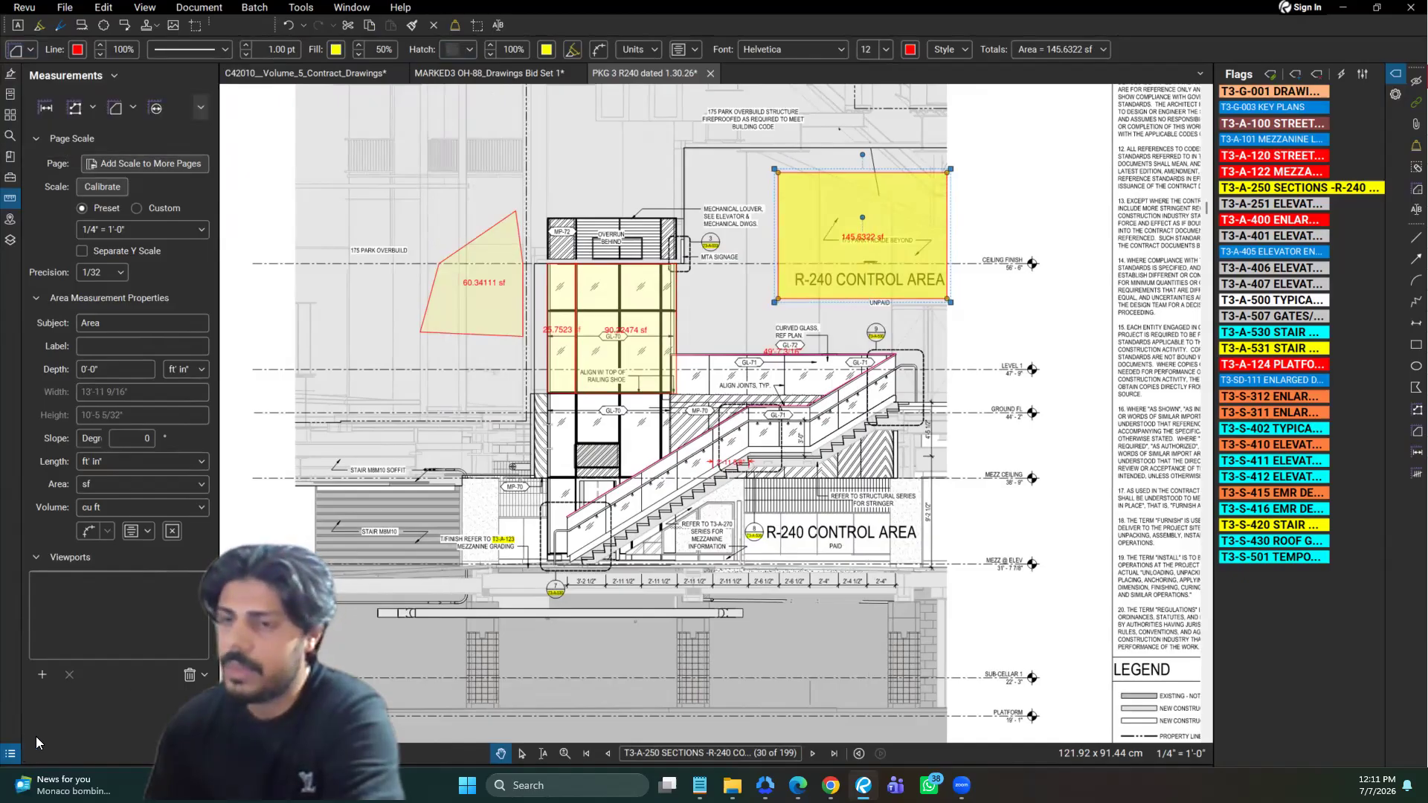
Show the Markups List and locate the elevator's larger glazing area within the Area group
click(12, 753)
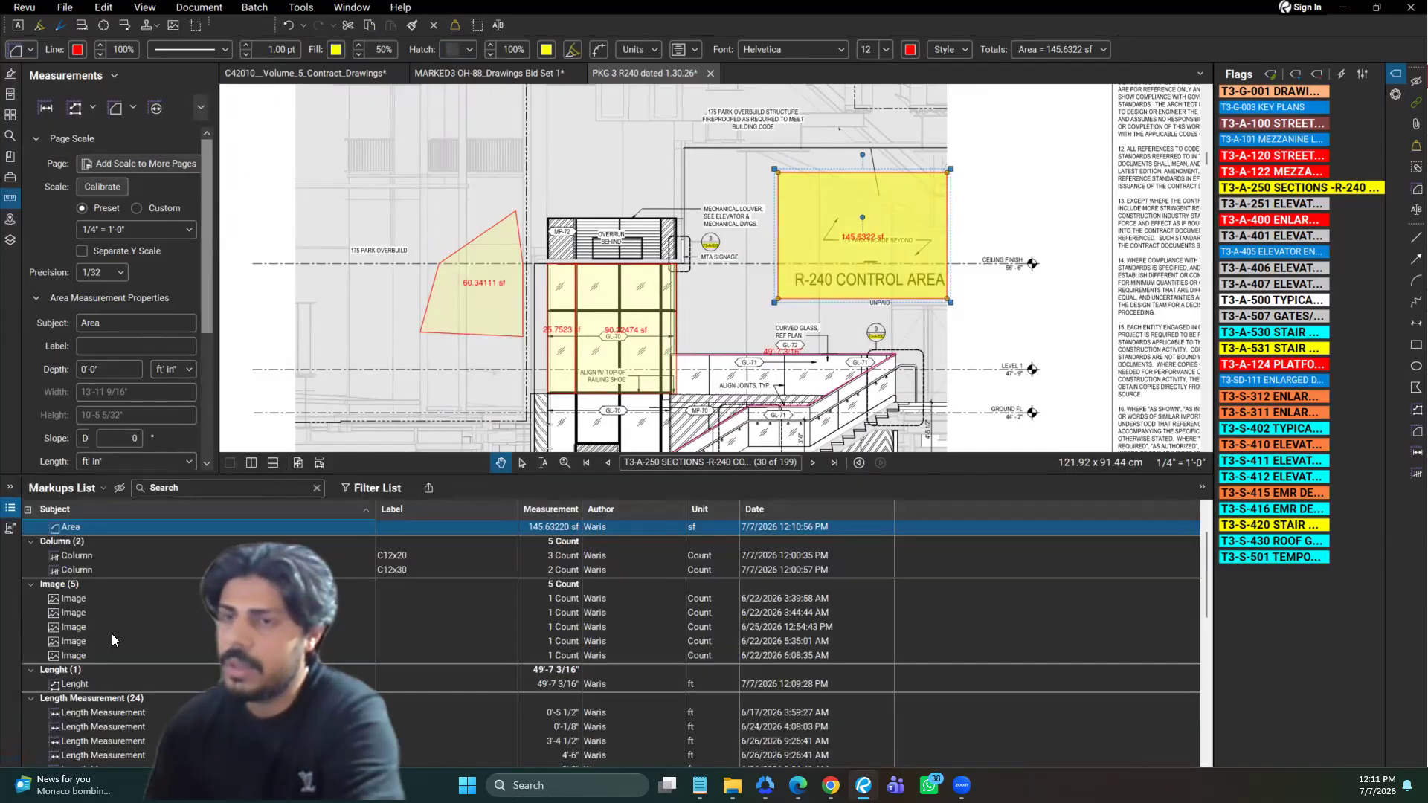
click(631, 336)
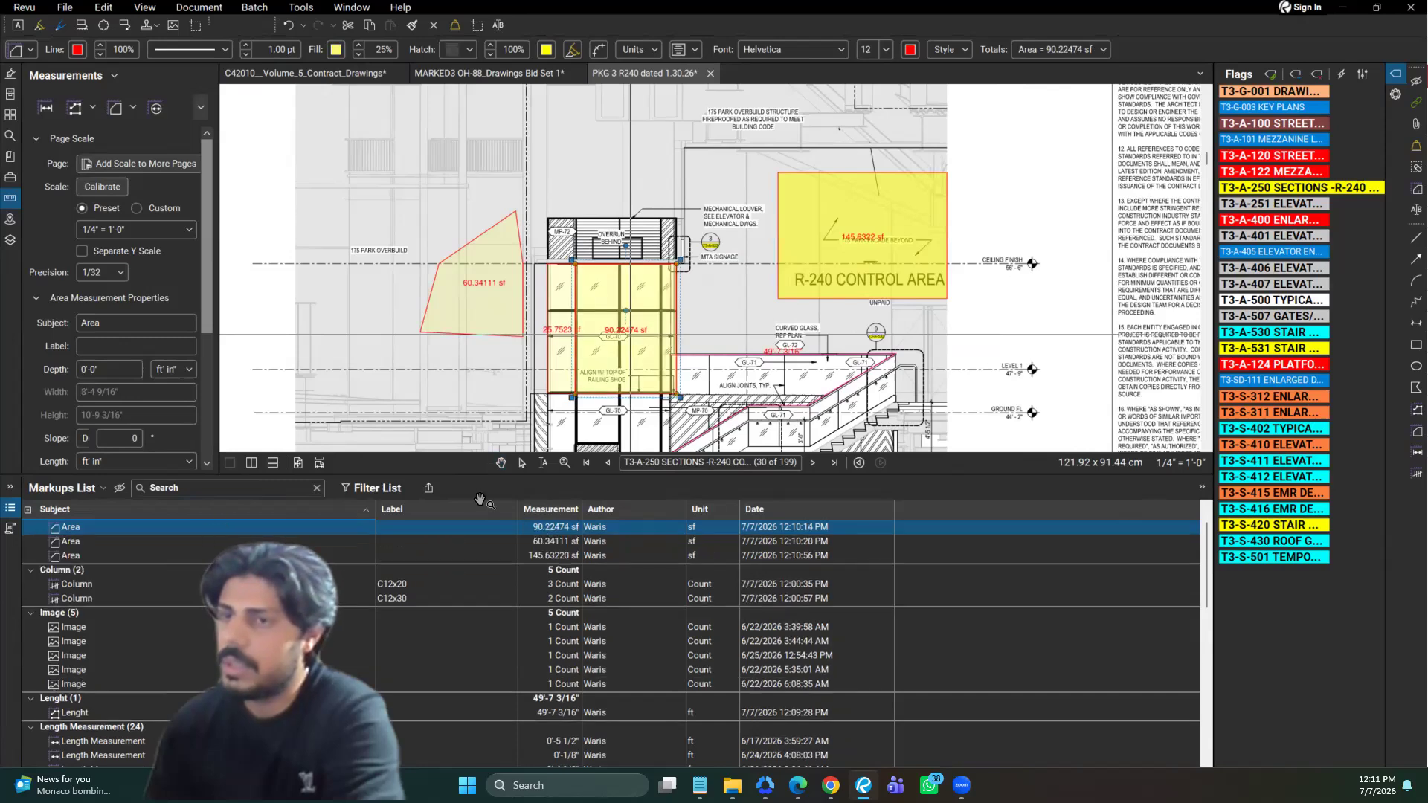
scroll(320, 537, up, 1)
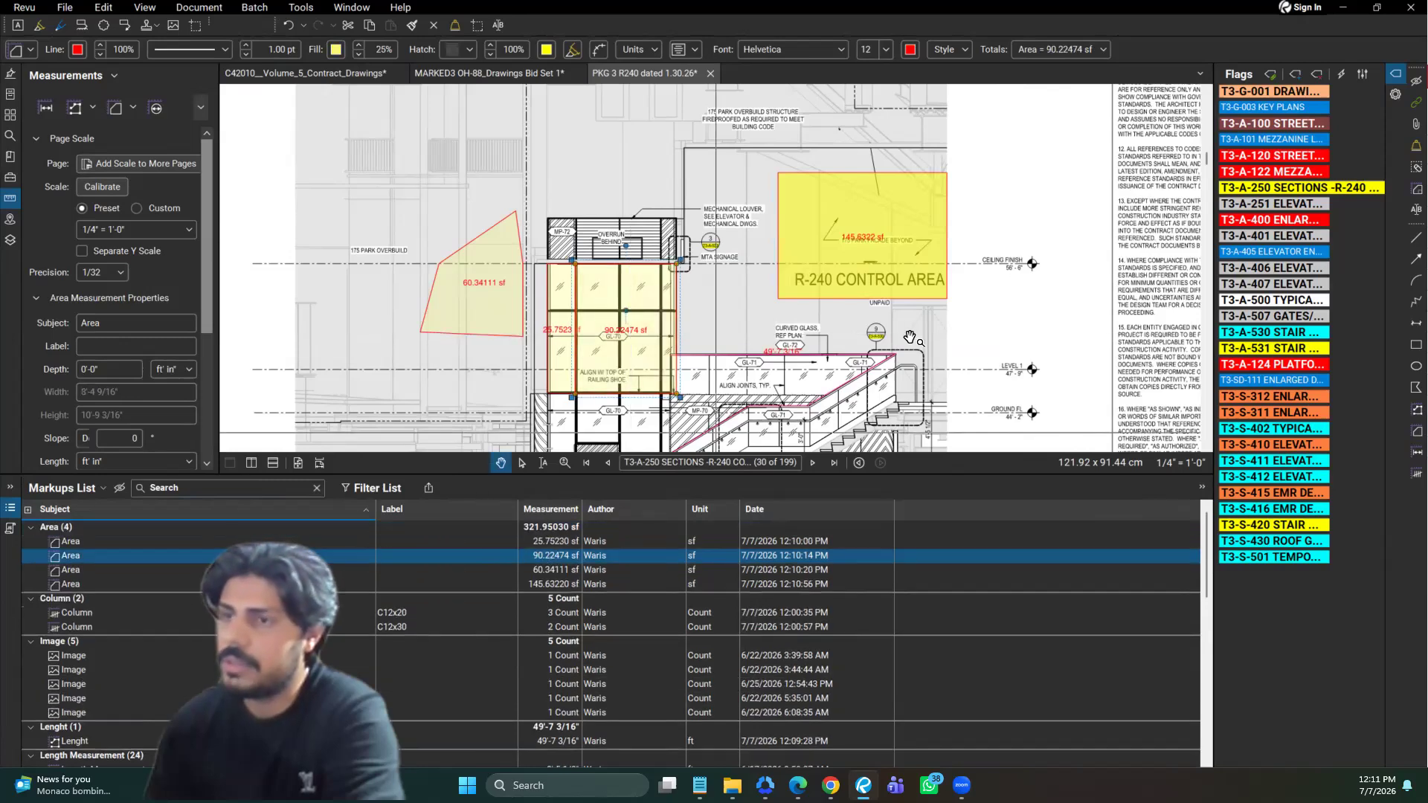
Set the subject of all four Area measurements in the Markups List to Glass
click(87, 541)
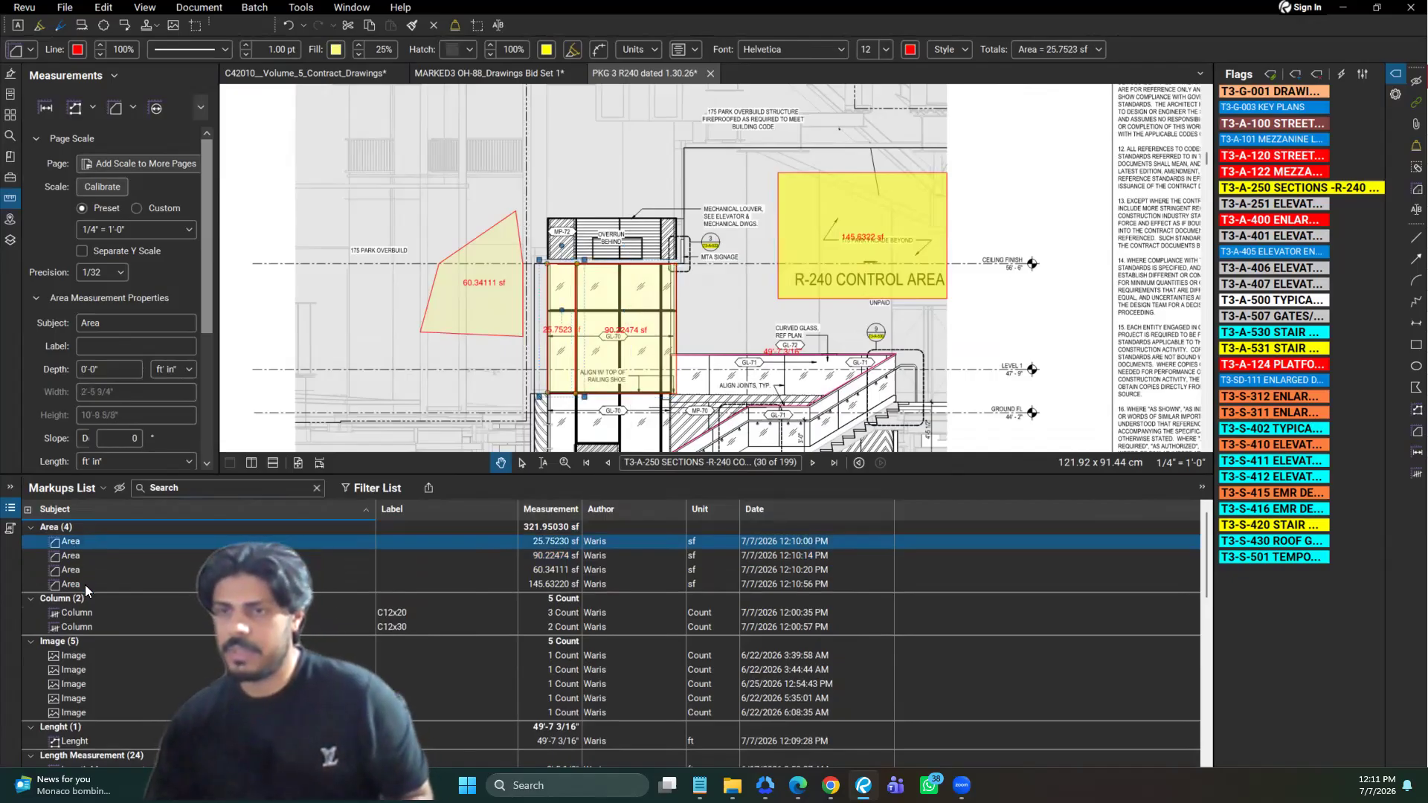
shift+click(85, 584)
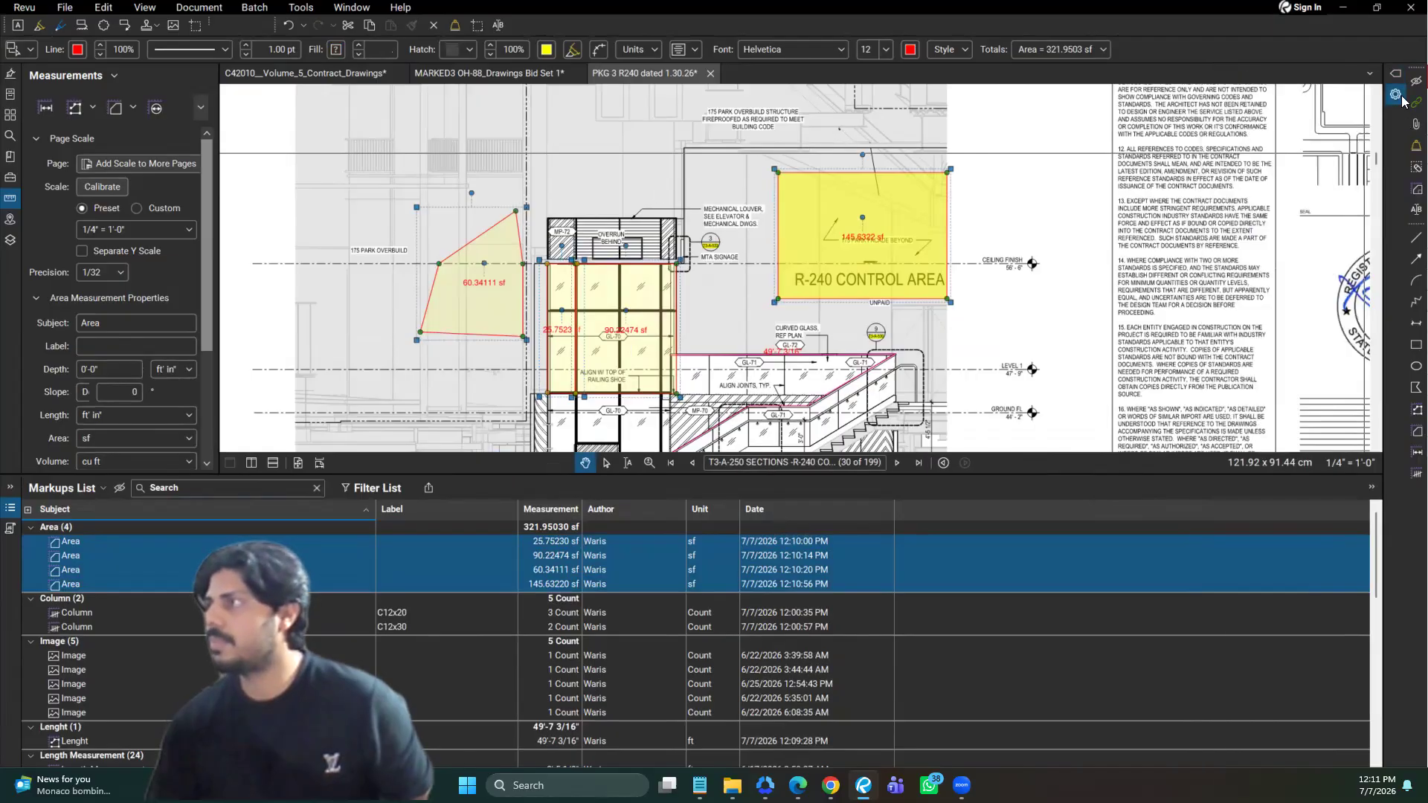
double_click(1317, 131)
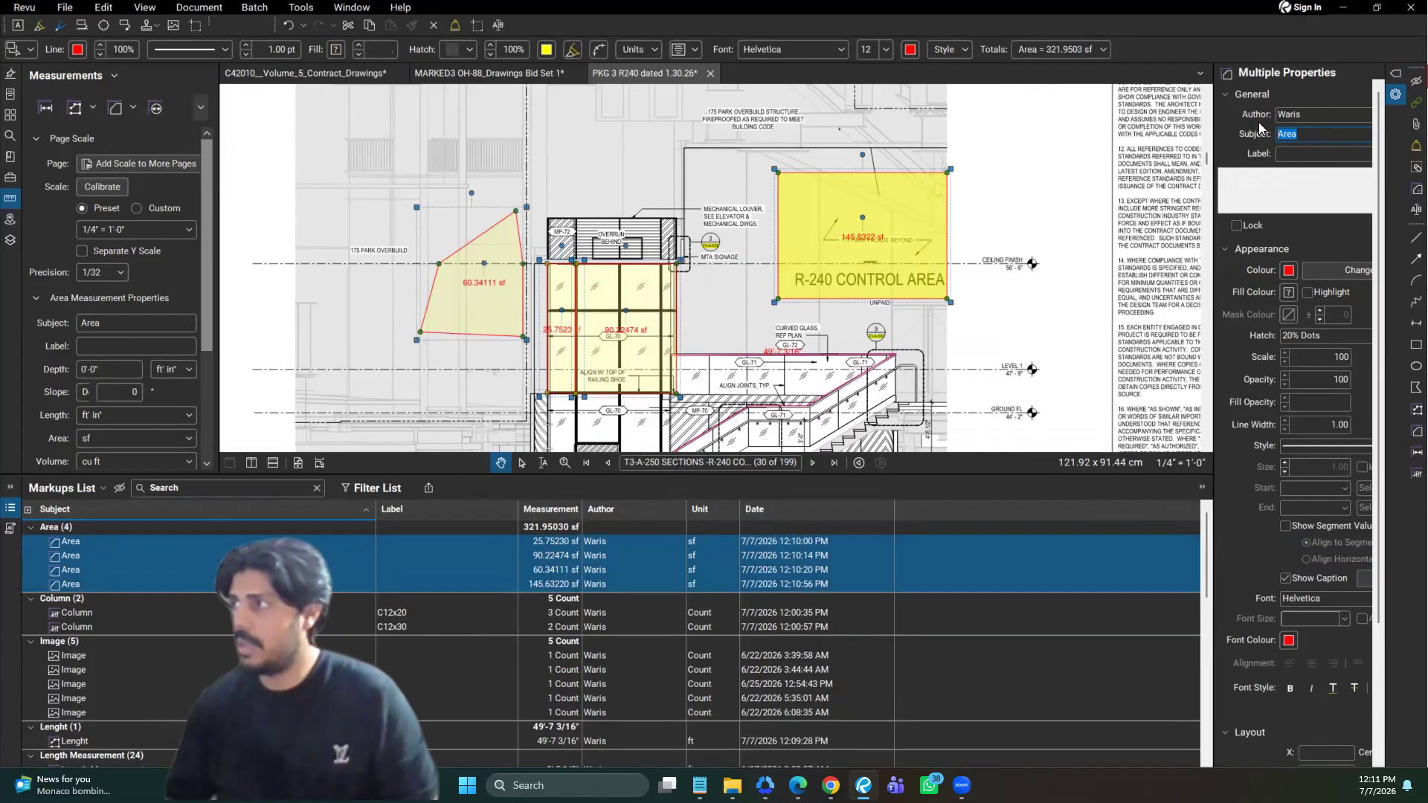
text(Glass)
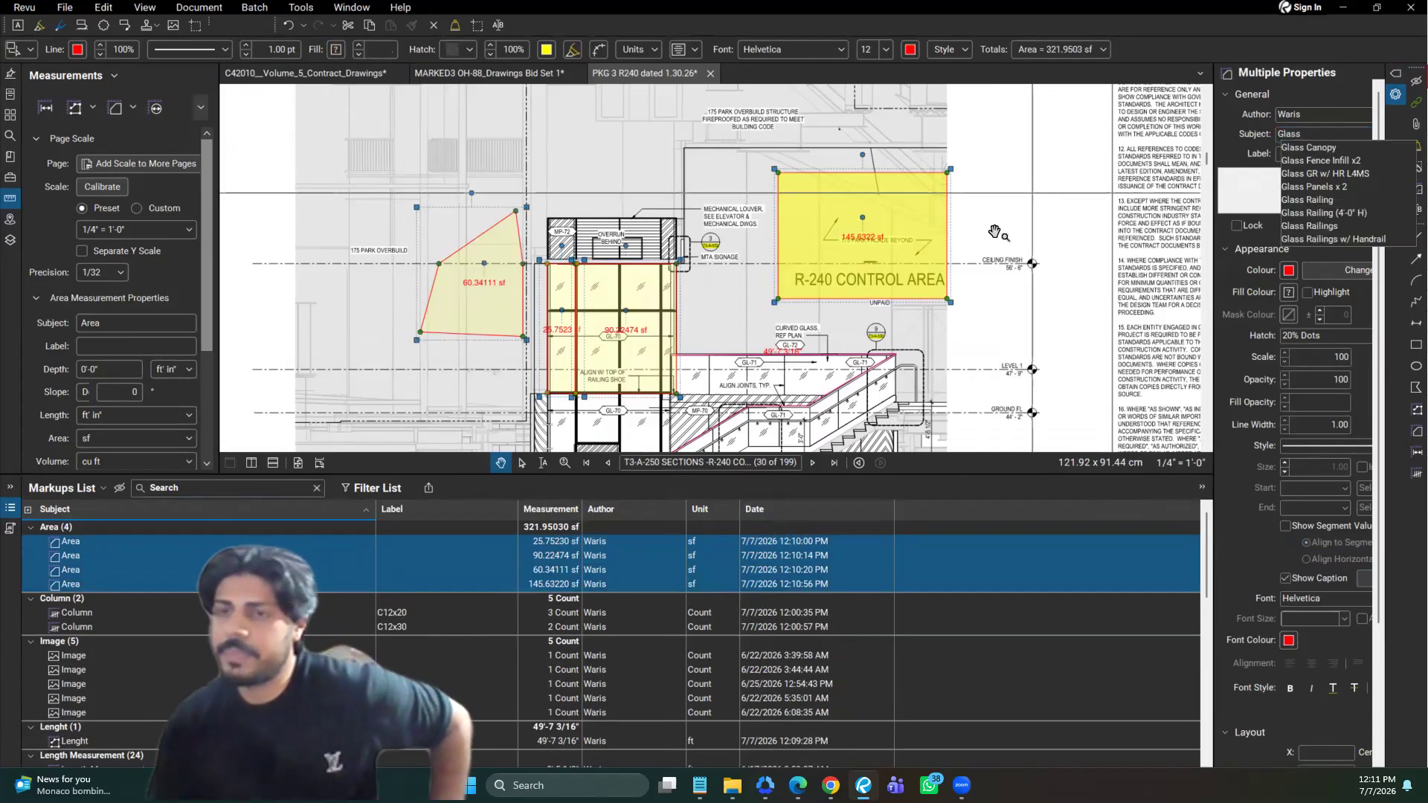
key(Return)
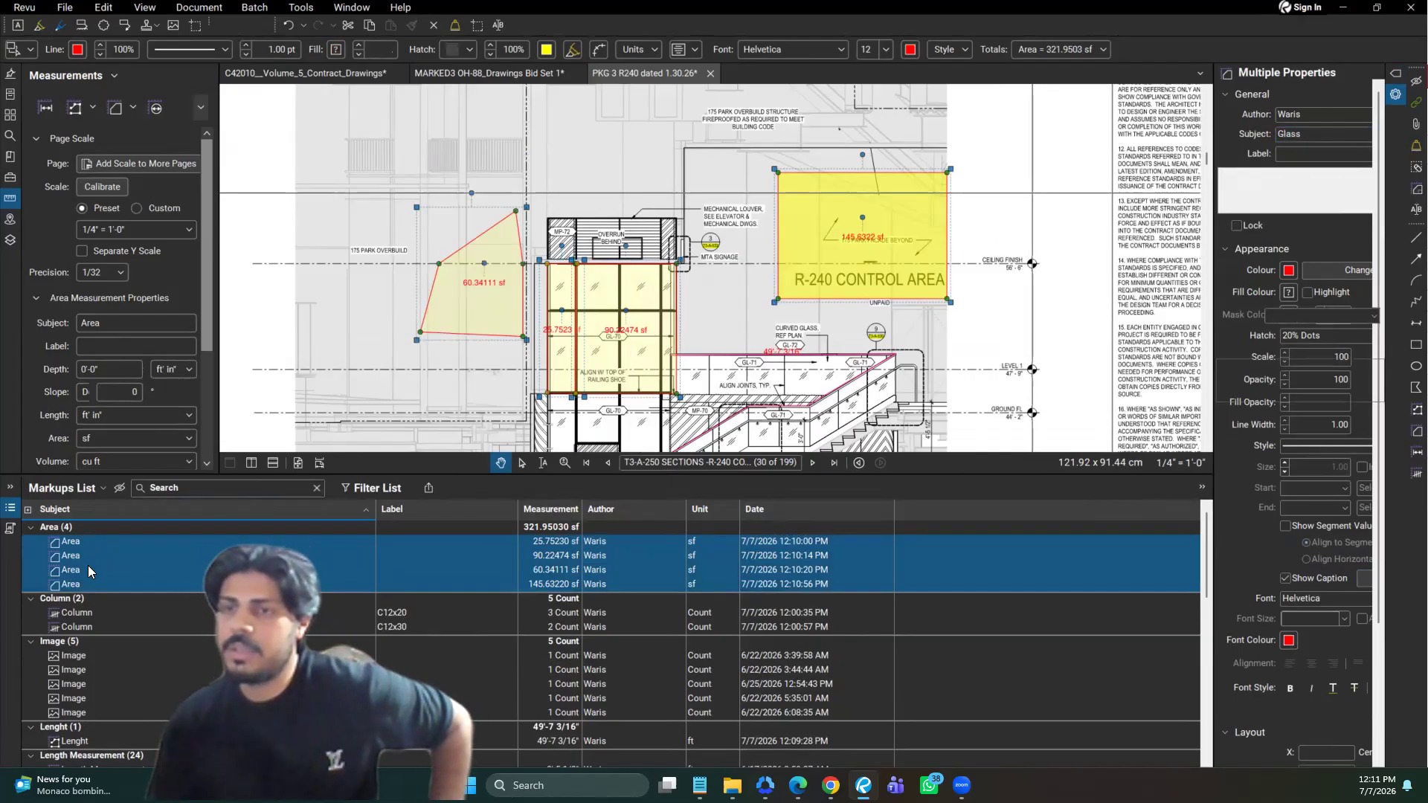
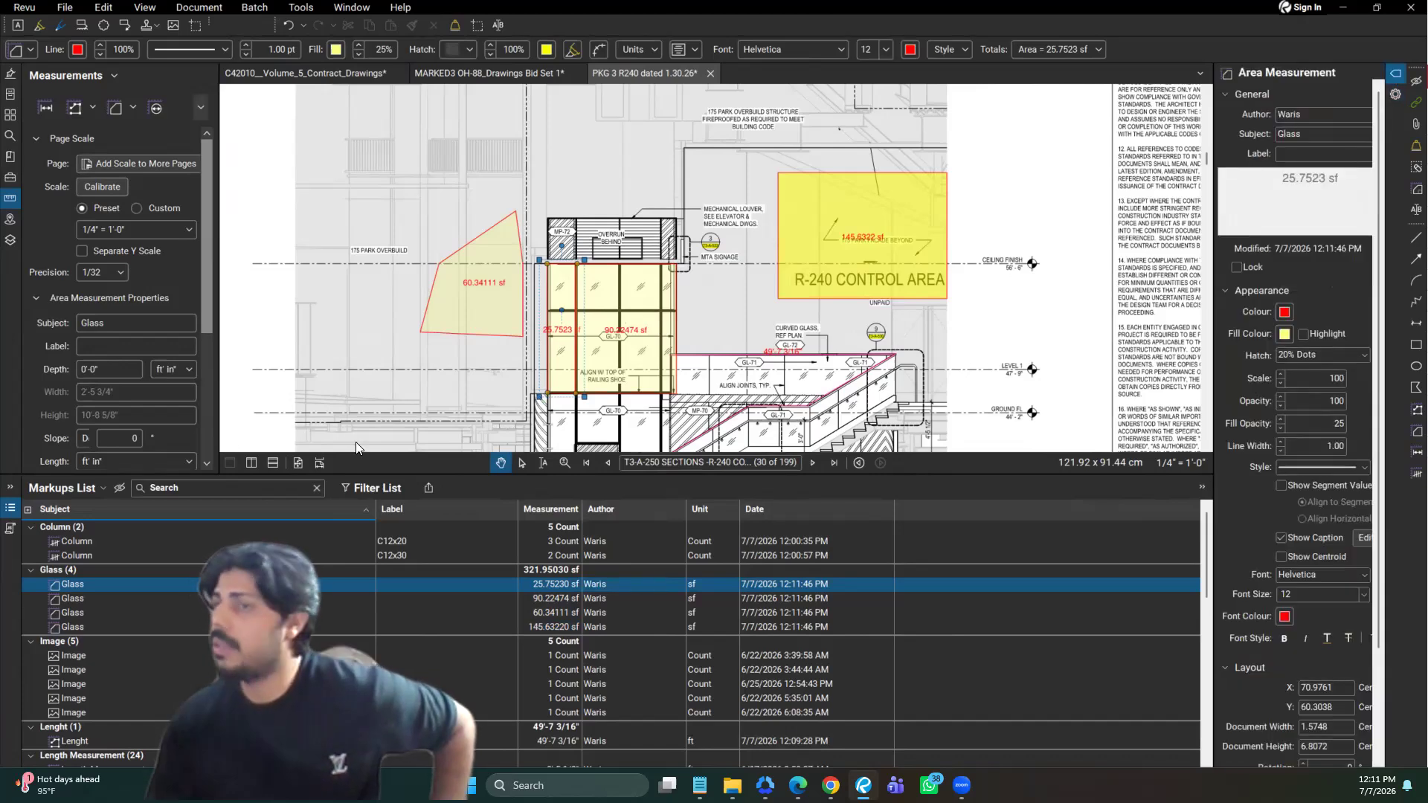
Replace the markup properties with the Flags list and hide the Markups List to enlarge the drawing view
key(alt+p)
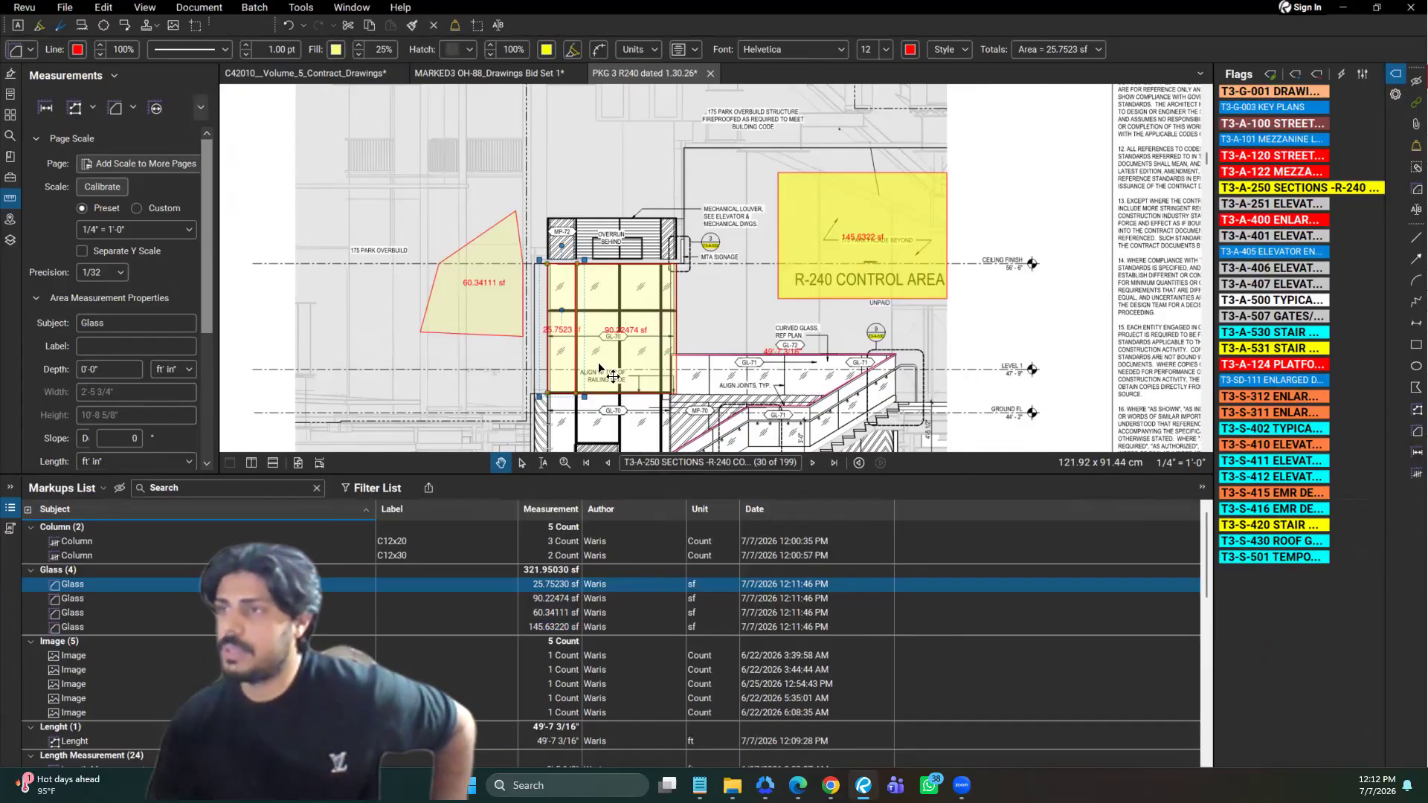
key(alt+l)
key(Tab)
key(shift+alt+a)
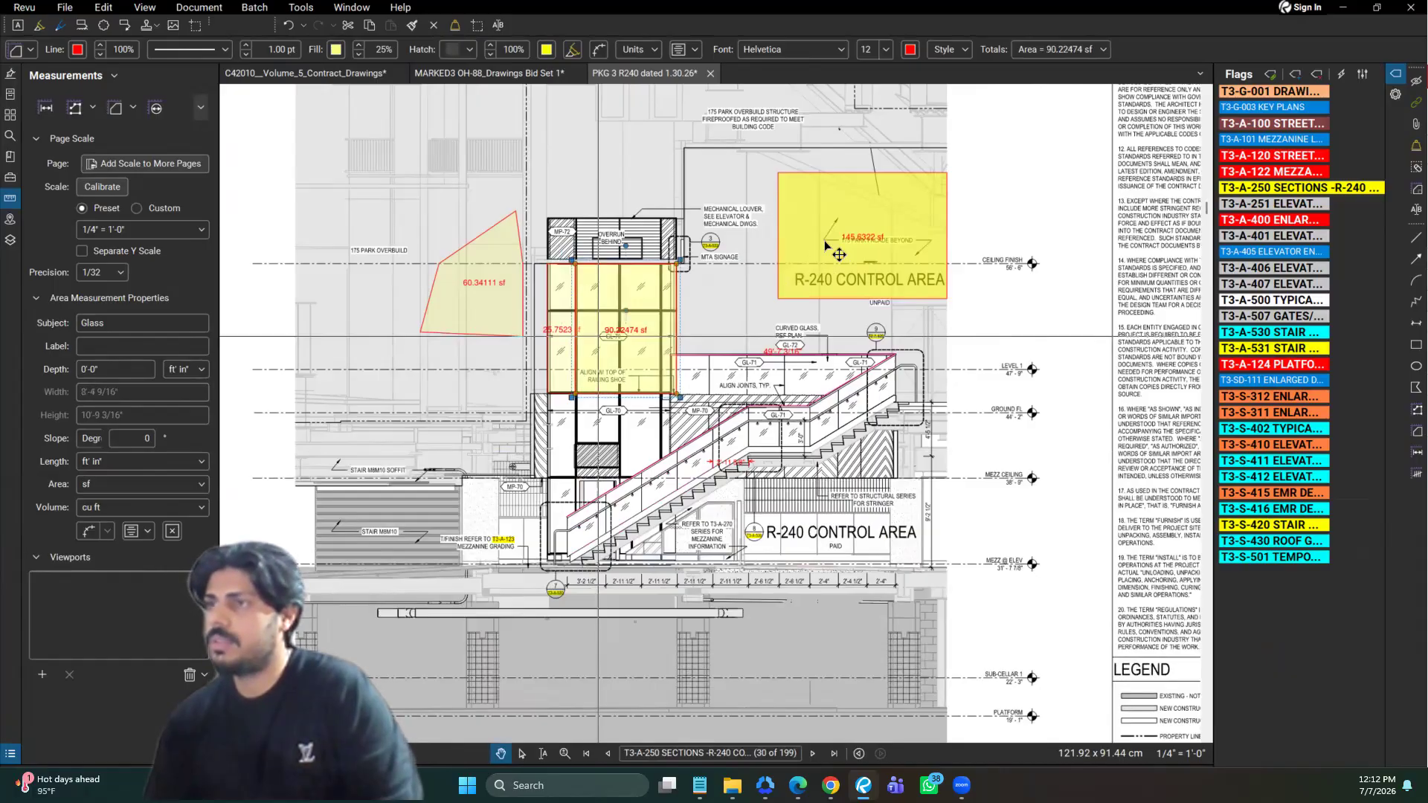
Delete the Glass area measurements from the T3-A-250 section, including the elevator glazing, the polygon beside it and the R-240 Control Area rectangle
key(Delete)
click(434, 320)
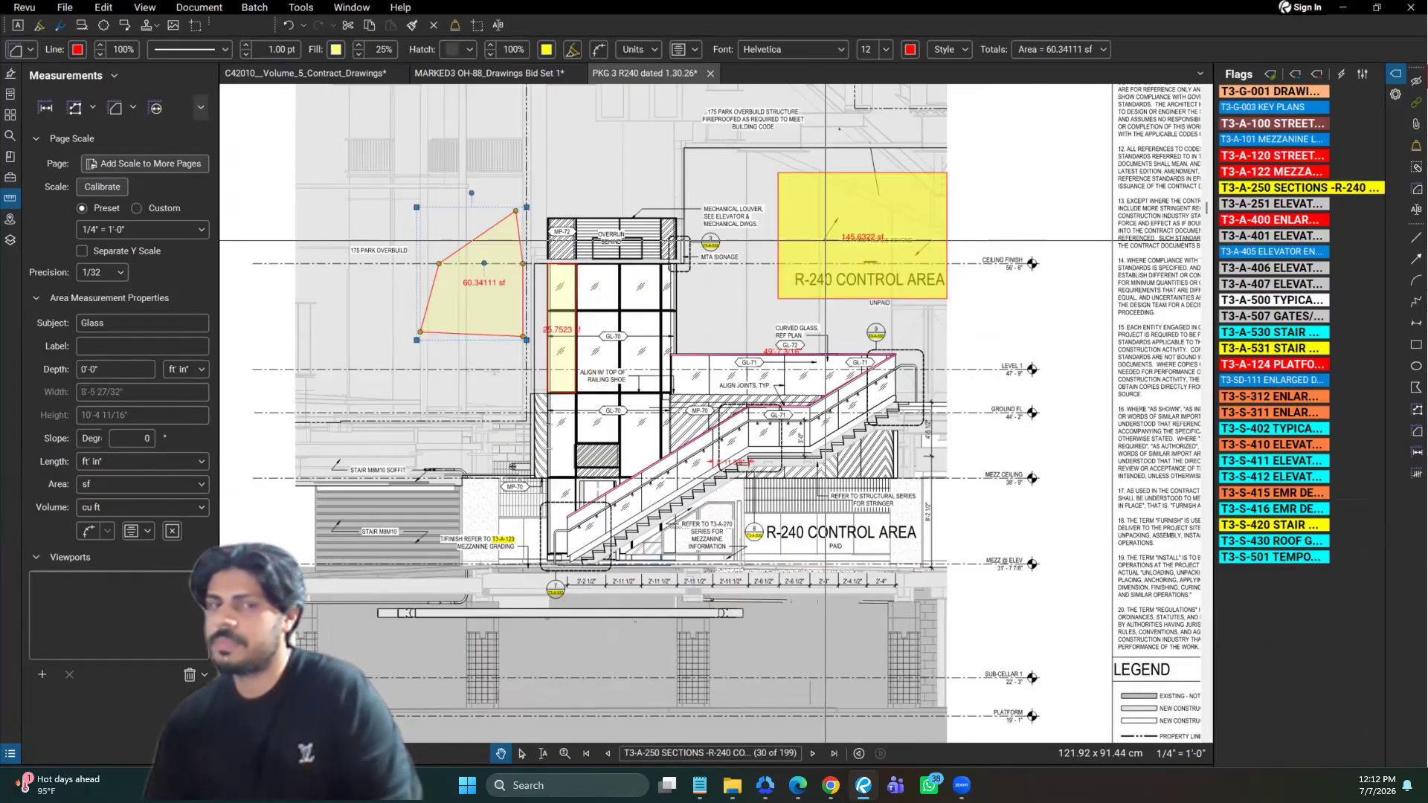
key(Delete)
click(826, 241)
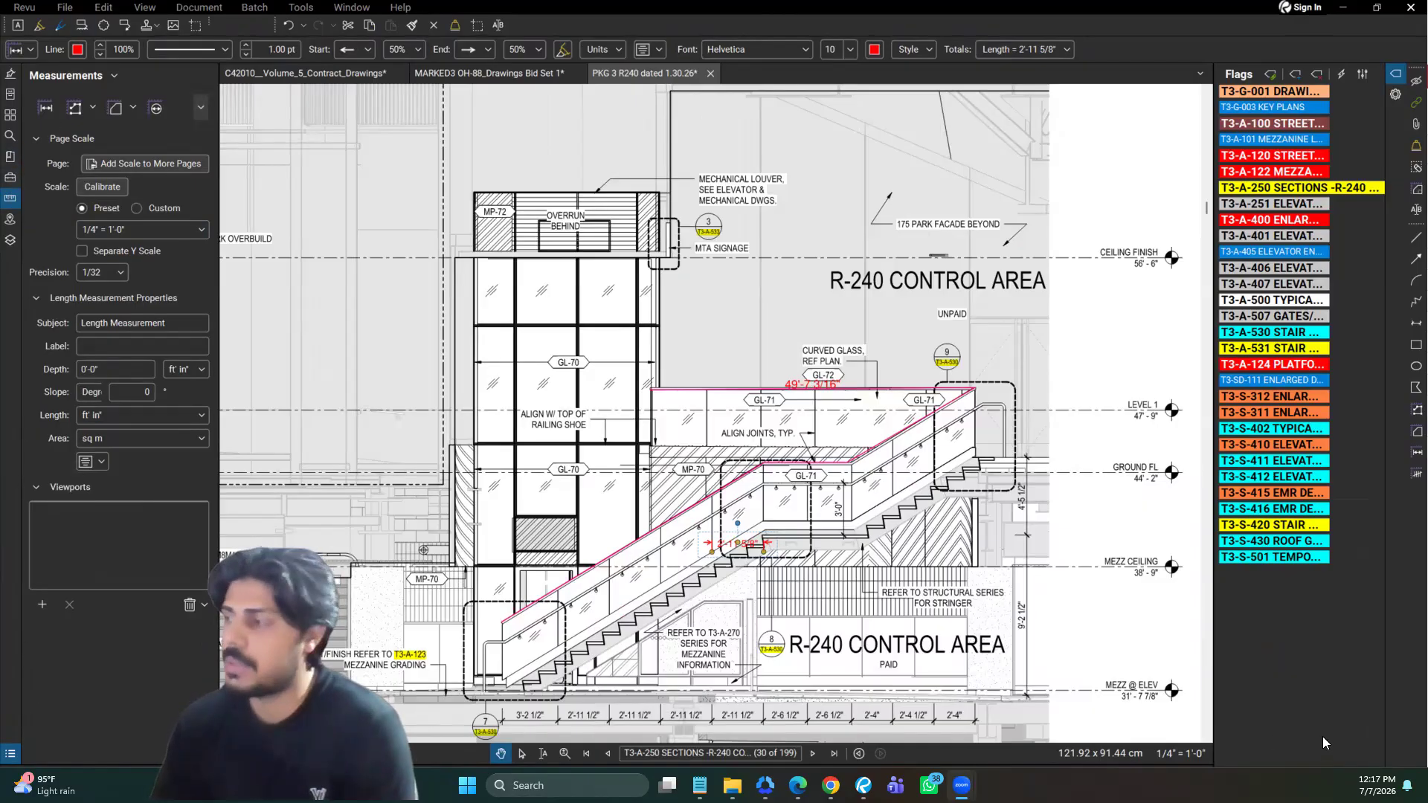
Show the Tool Chest and collapse the expanded 505, marinal and Lou tool sets
drag(34, 180, 90, 177)
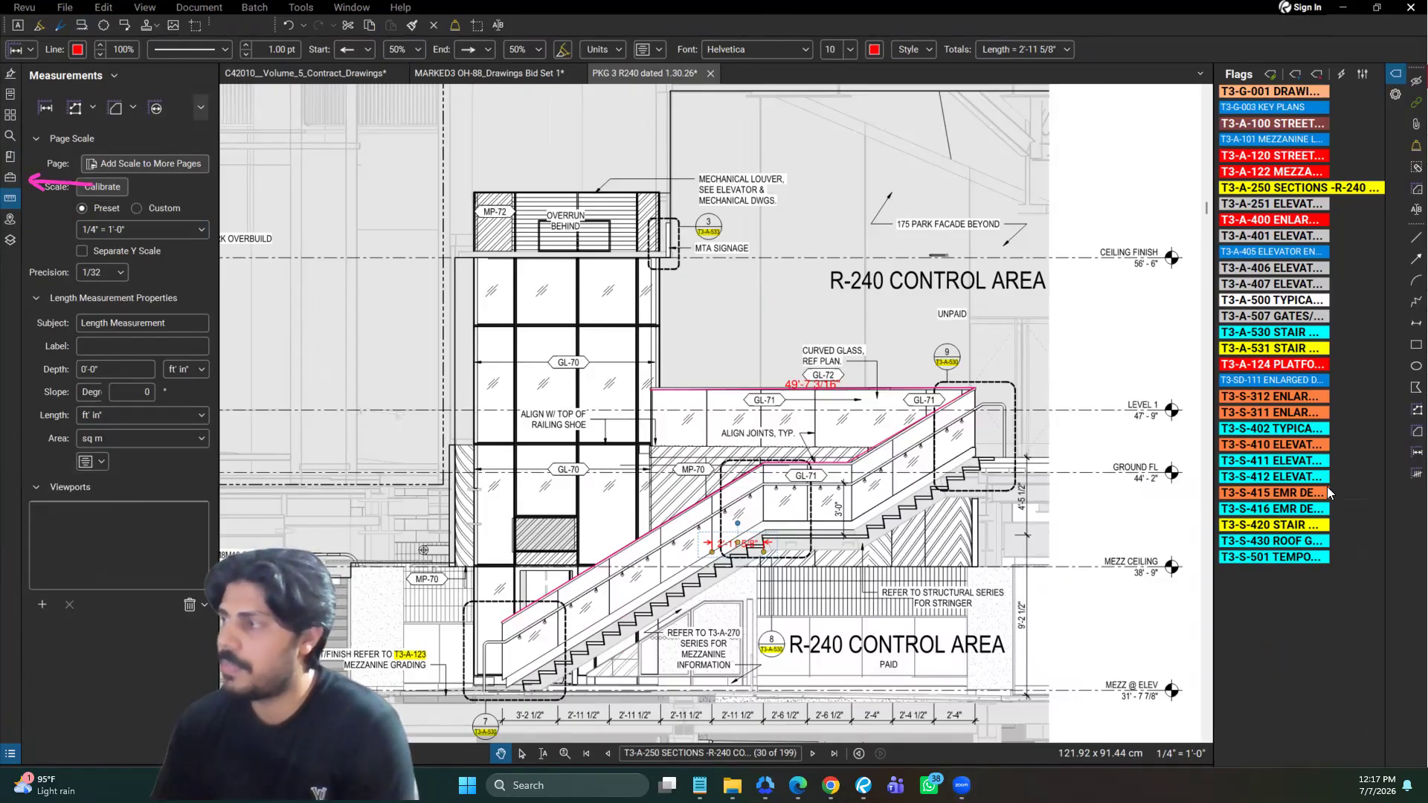
click(10, 177)
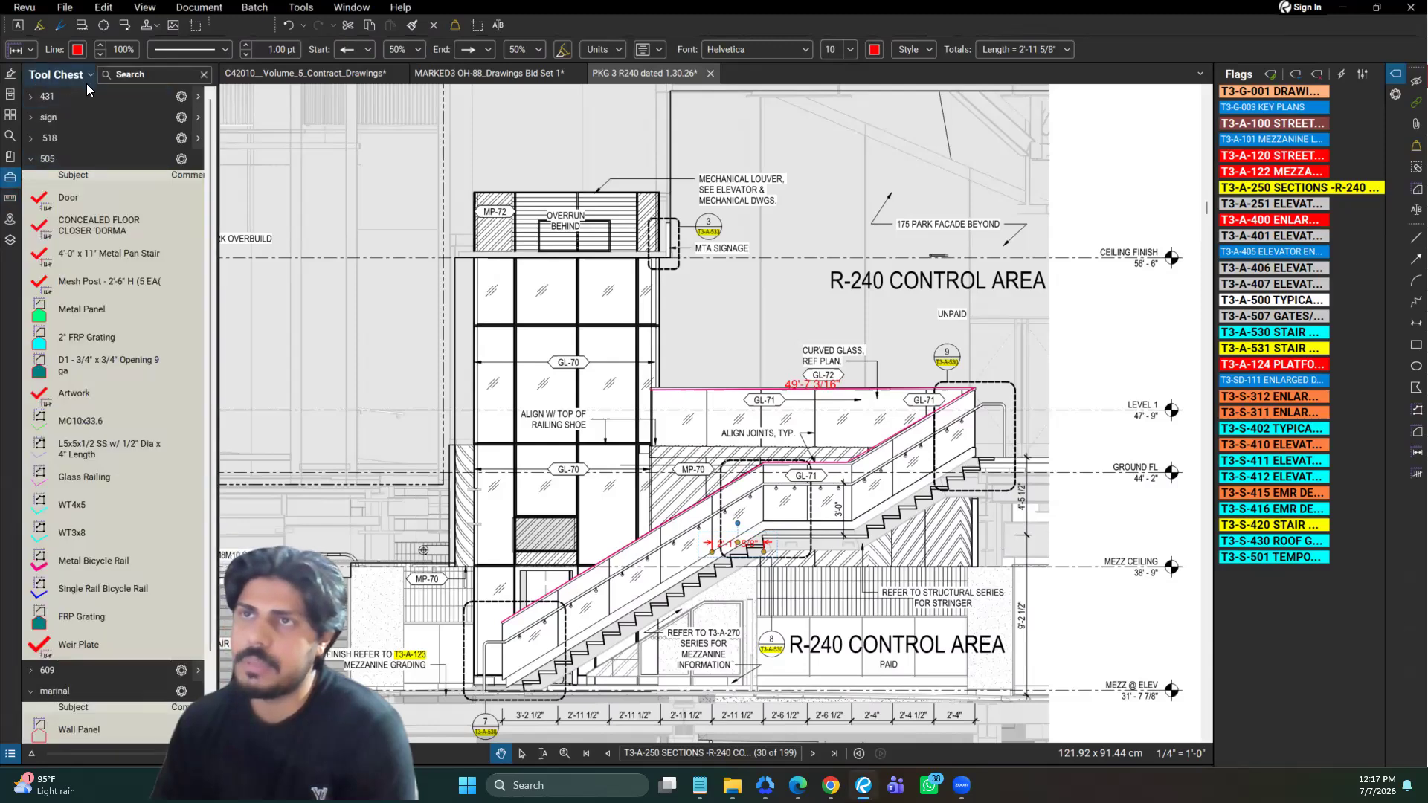
click(30, 159)
click(31, 201)
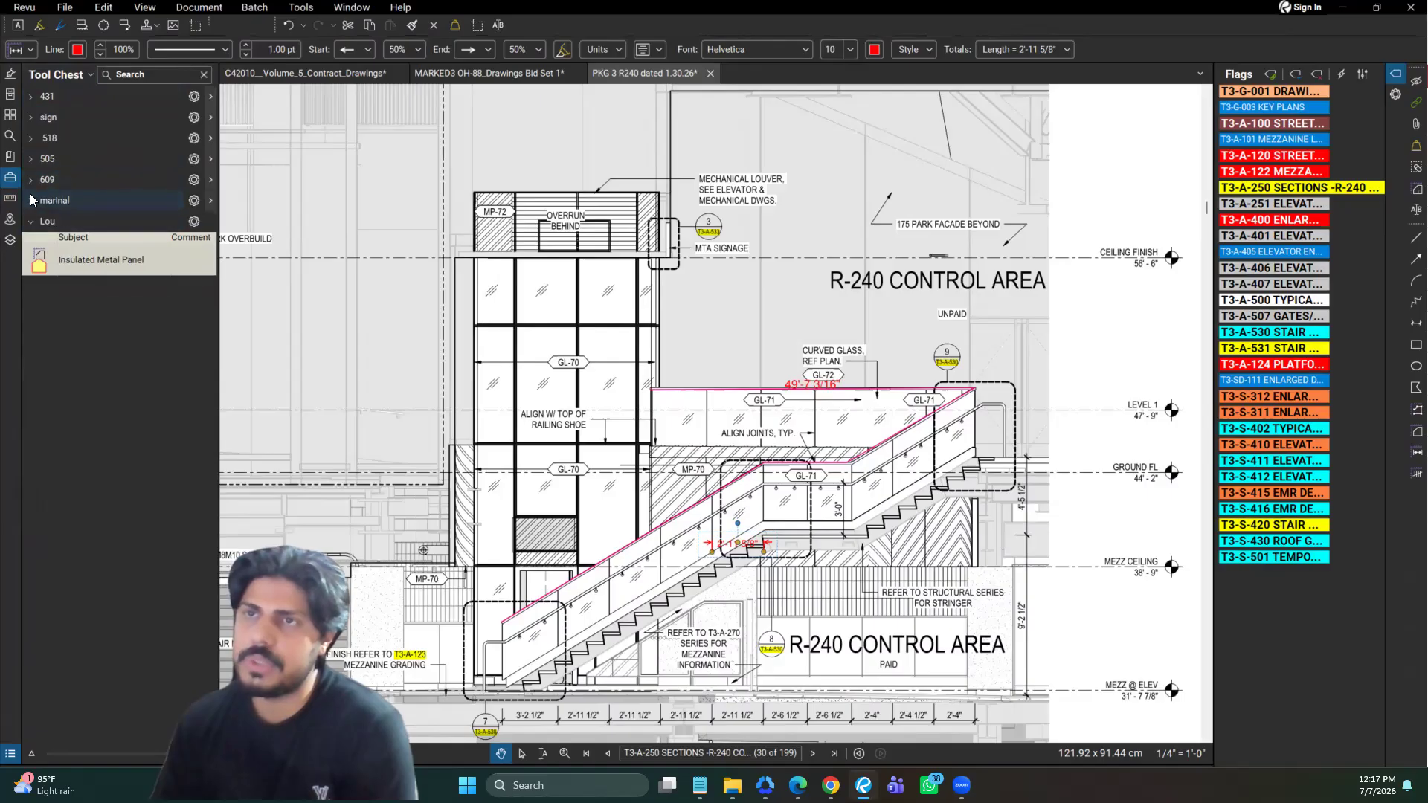
click(31, 221)
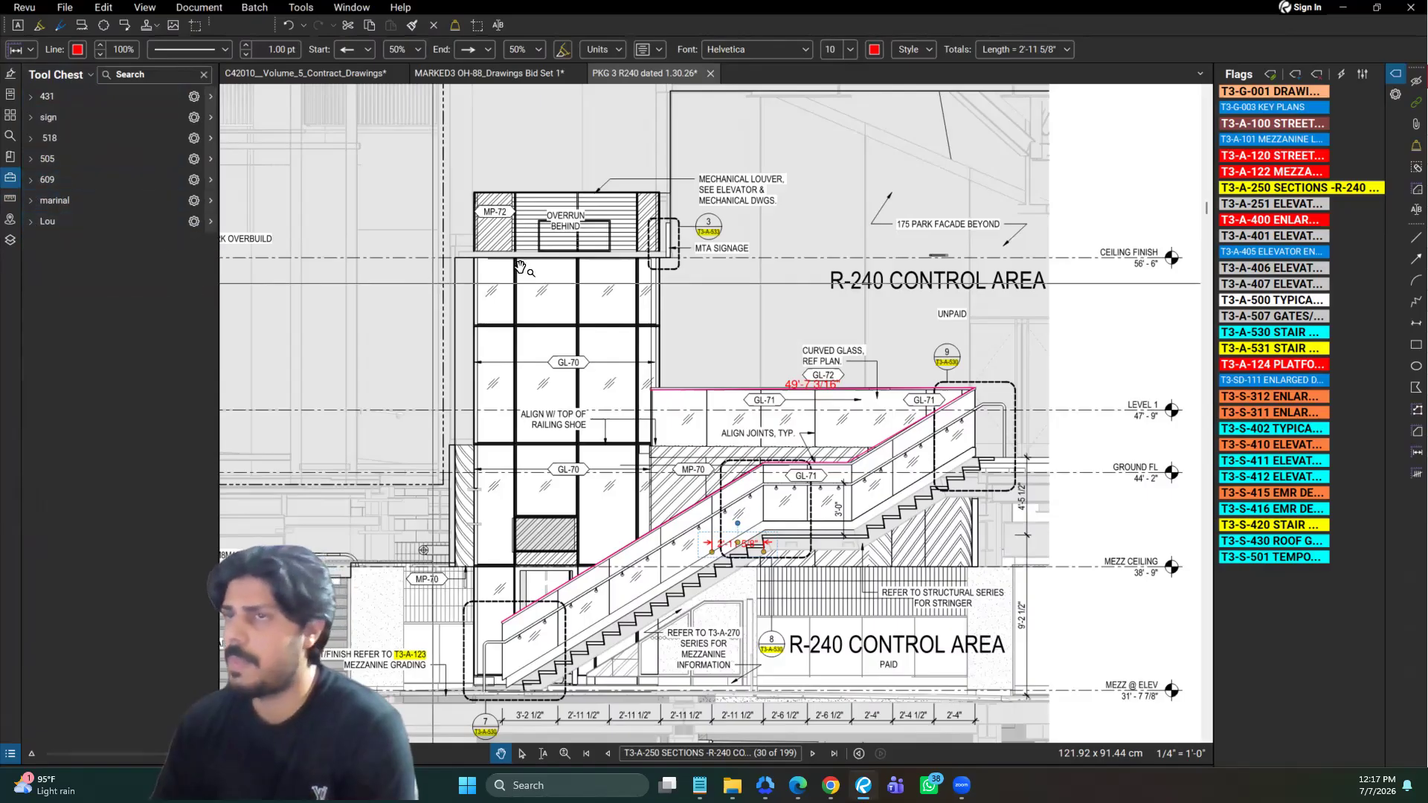
Create a new tool set titled ahfk, save its file under the same name, and display the set in Detail view
click(90, 76)
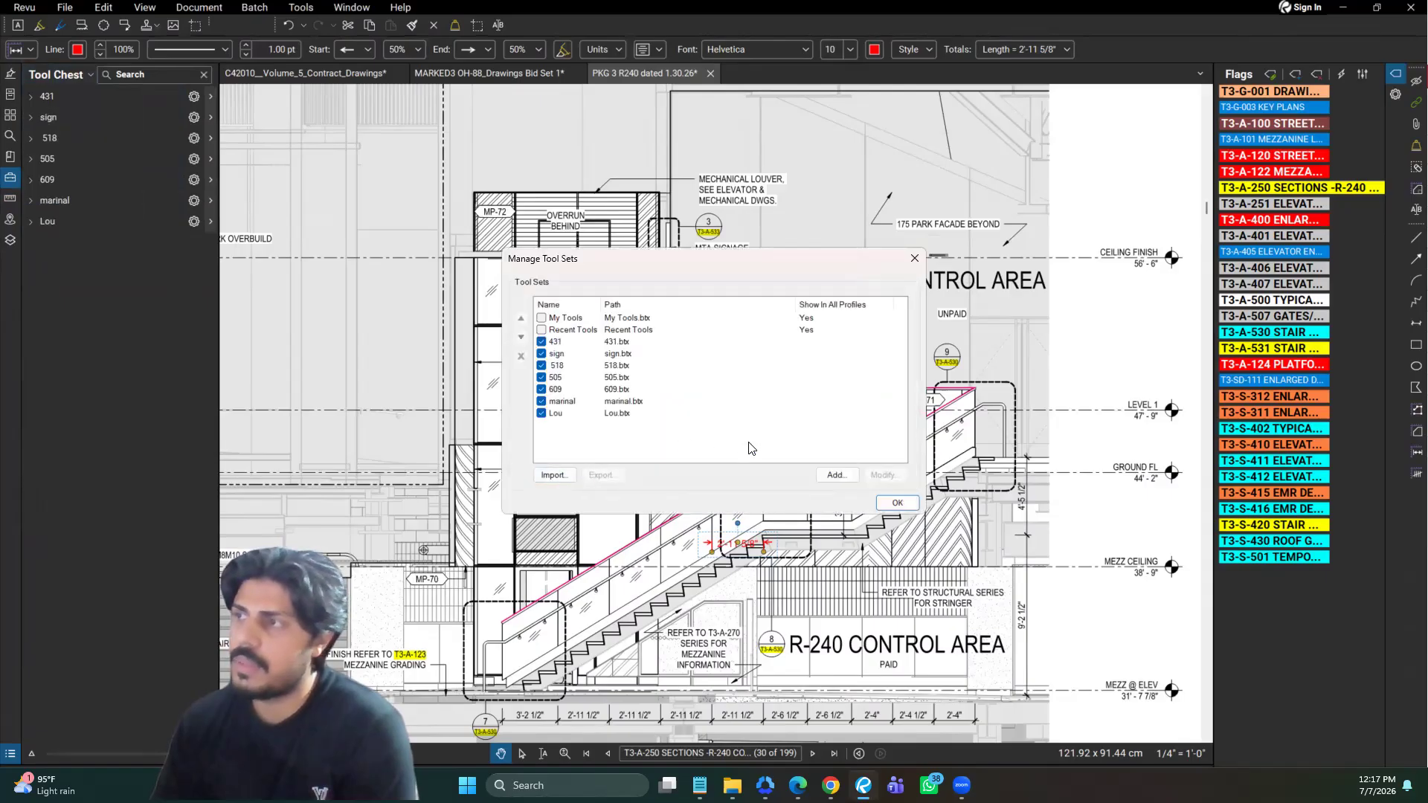
click(835, 477)
text(ahfk)
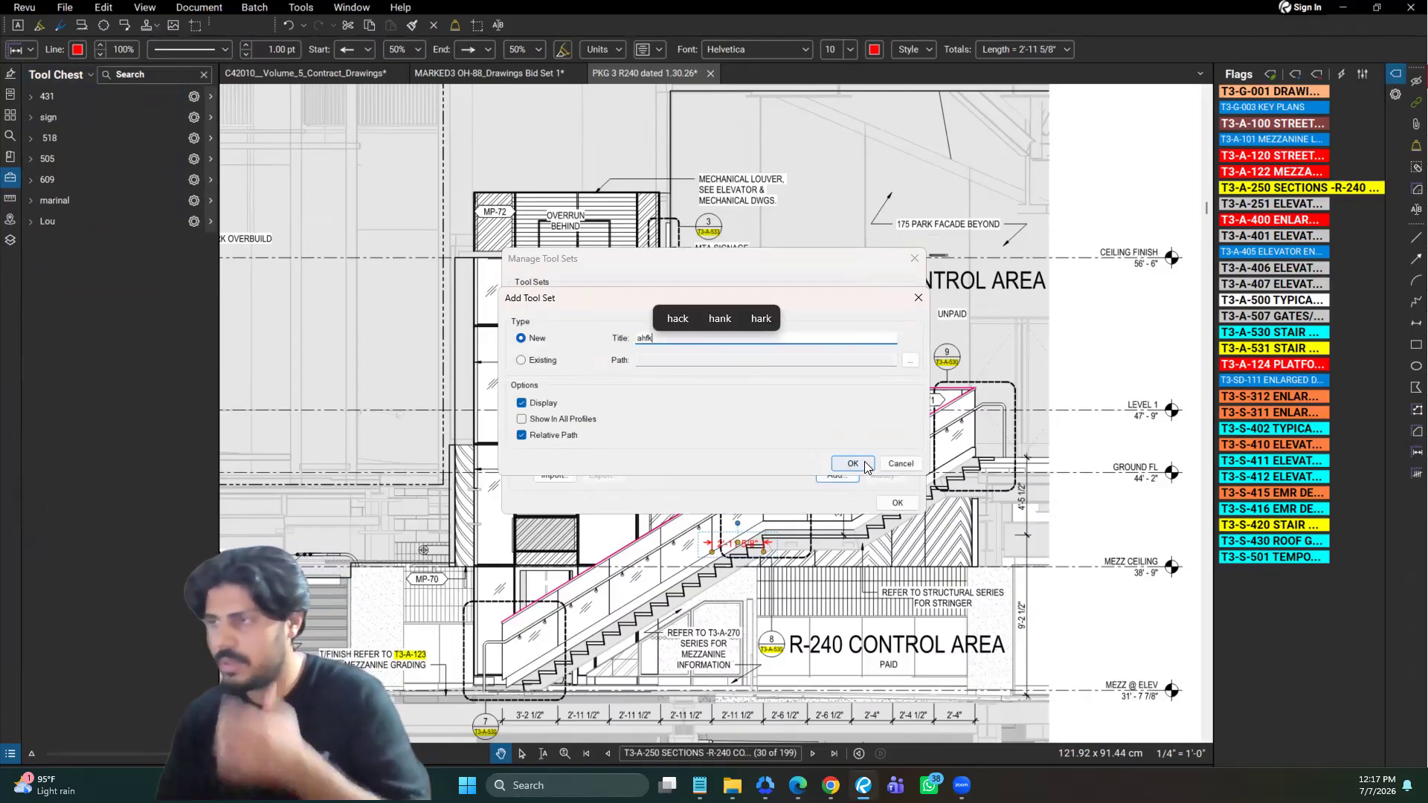
key(Return)
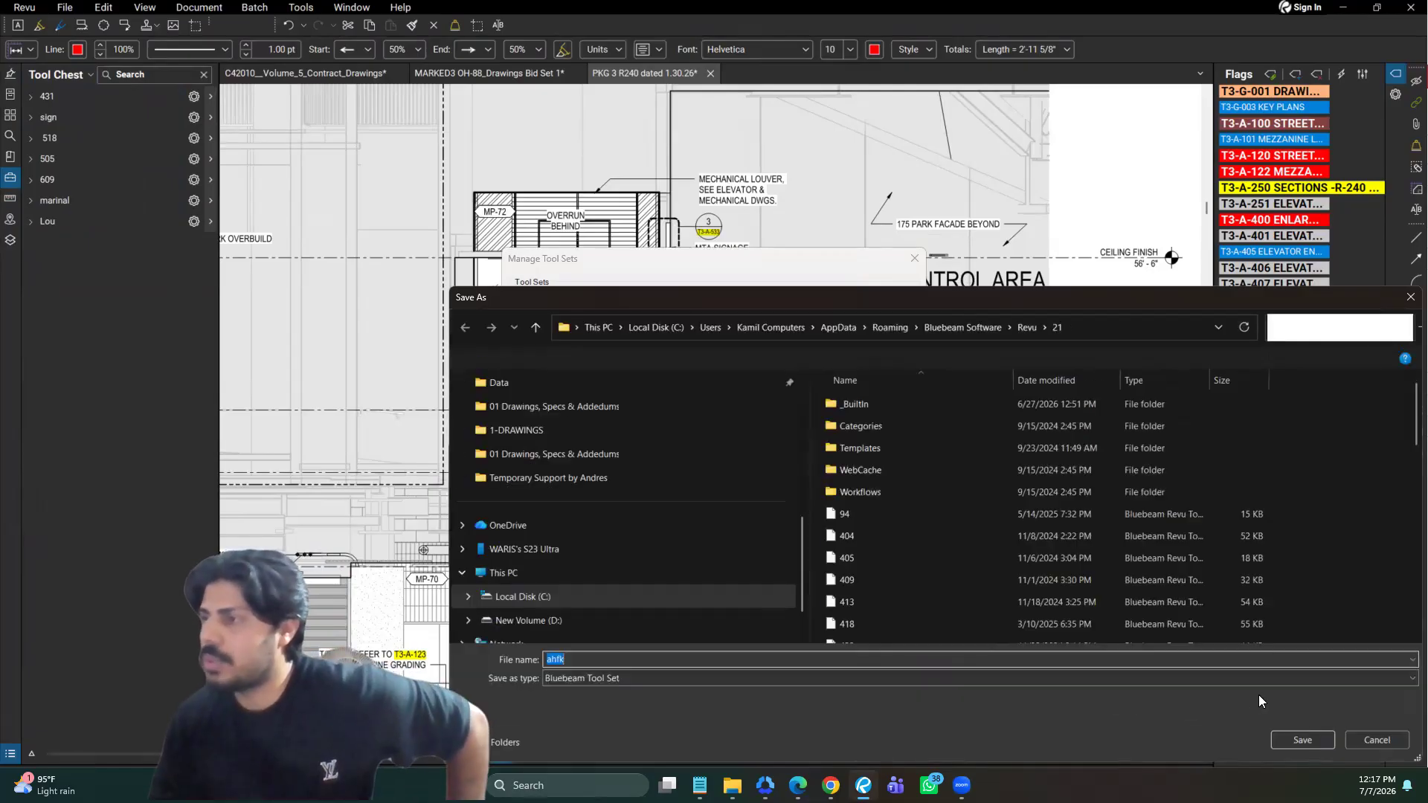
click(1317, 741)
click(873, 501)
click(895, 502)
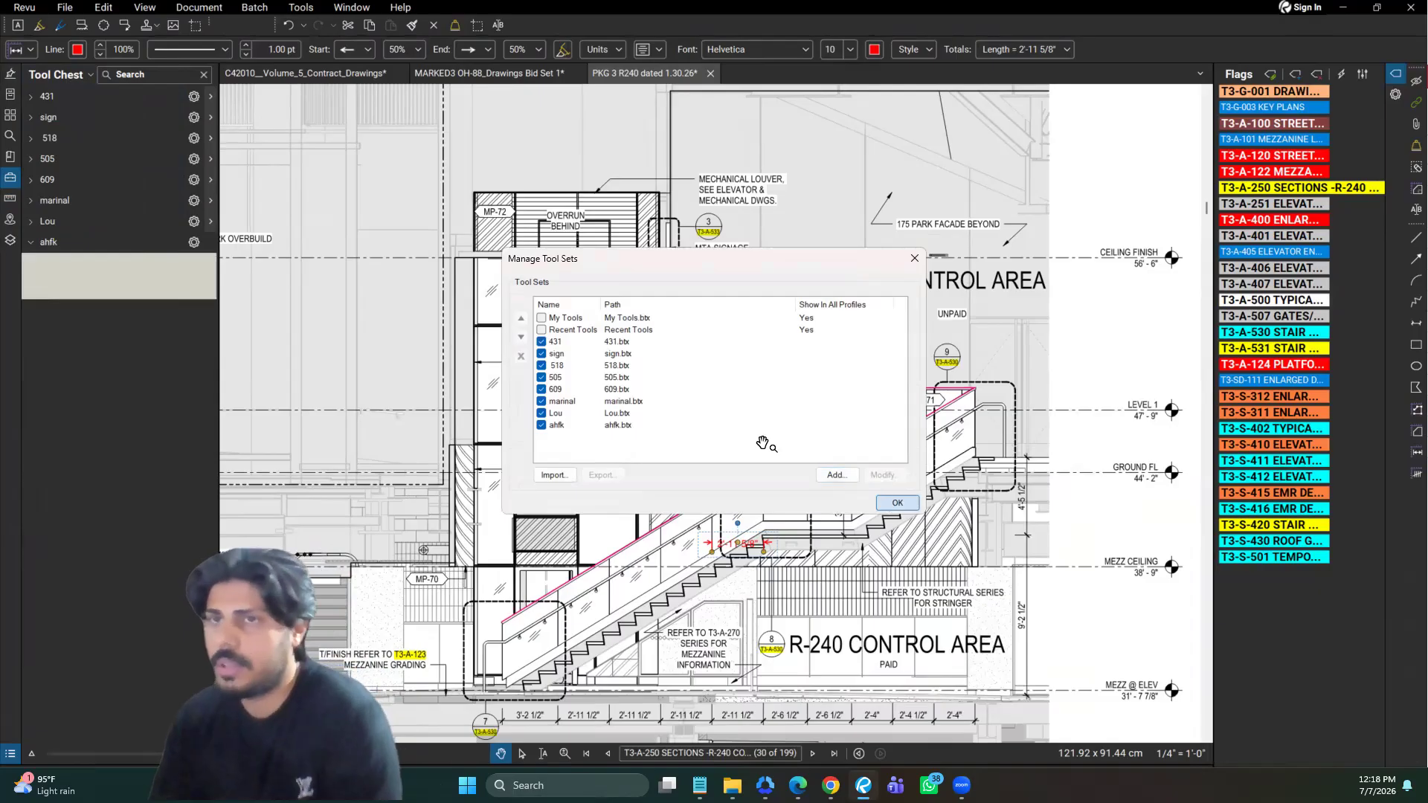
click(194, 242)
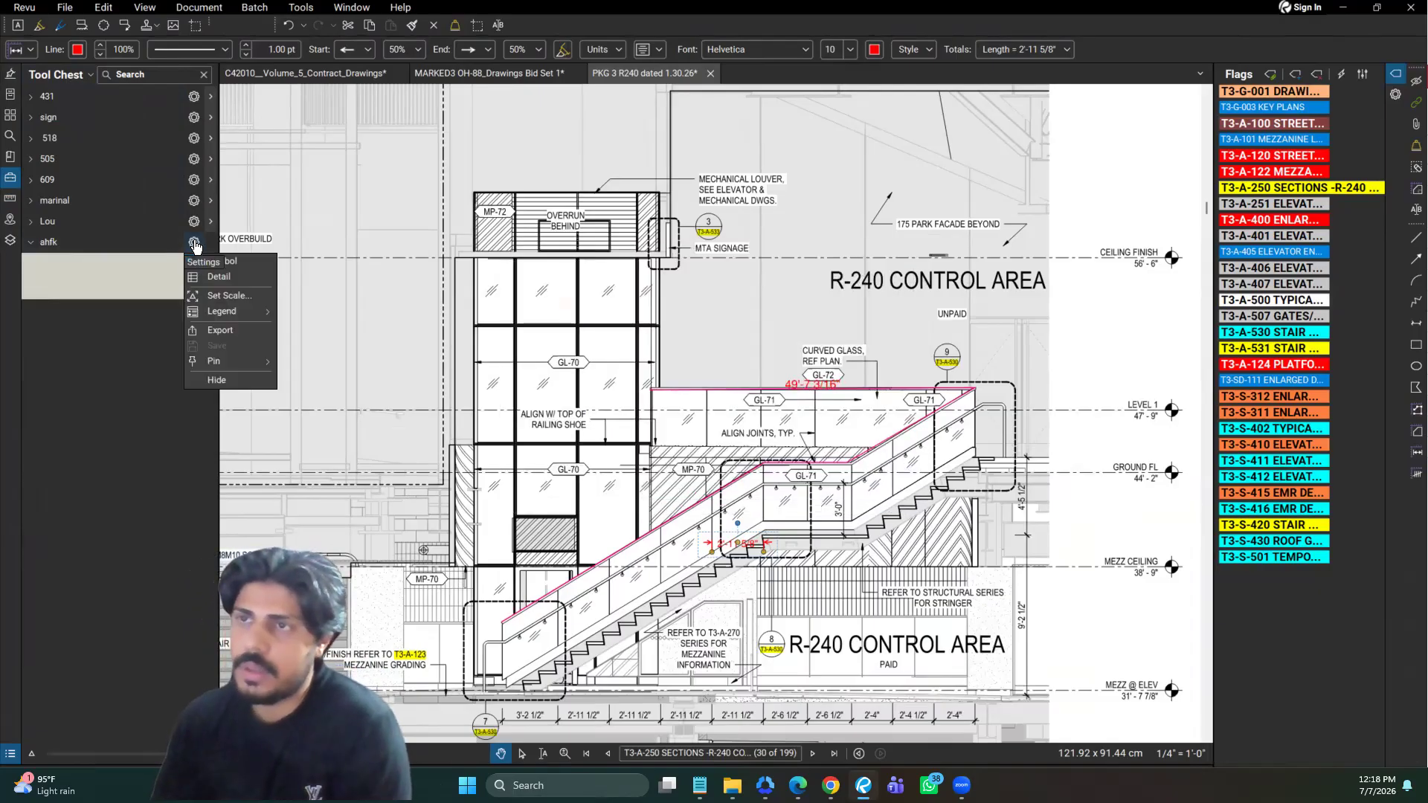
click(219, 277)
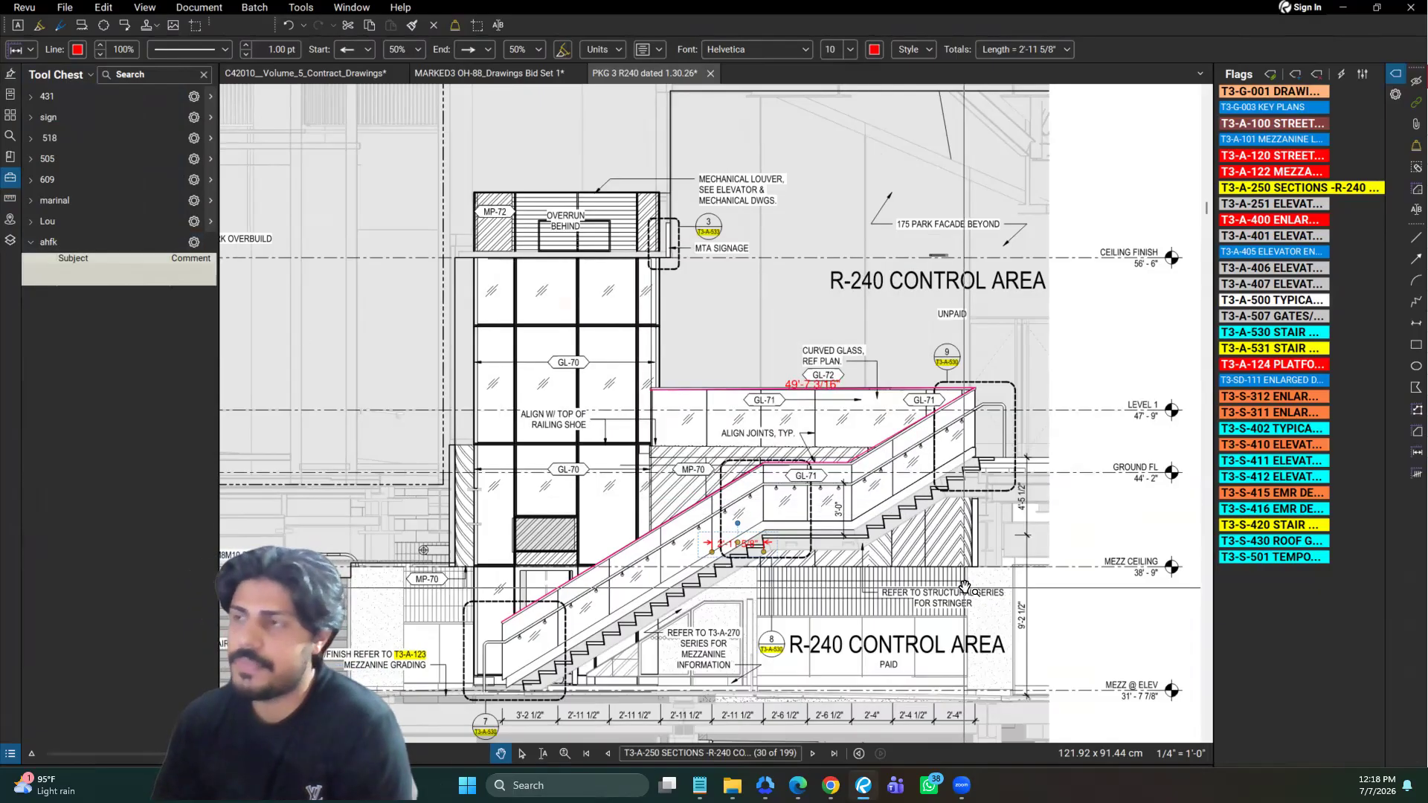
Add the pink polylength measurement along the stair railing to the ahfk tool set
click(802, 472)
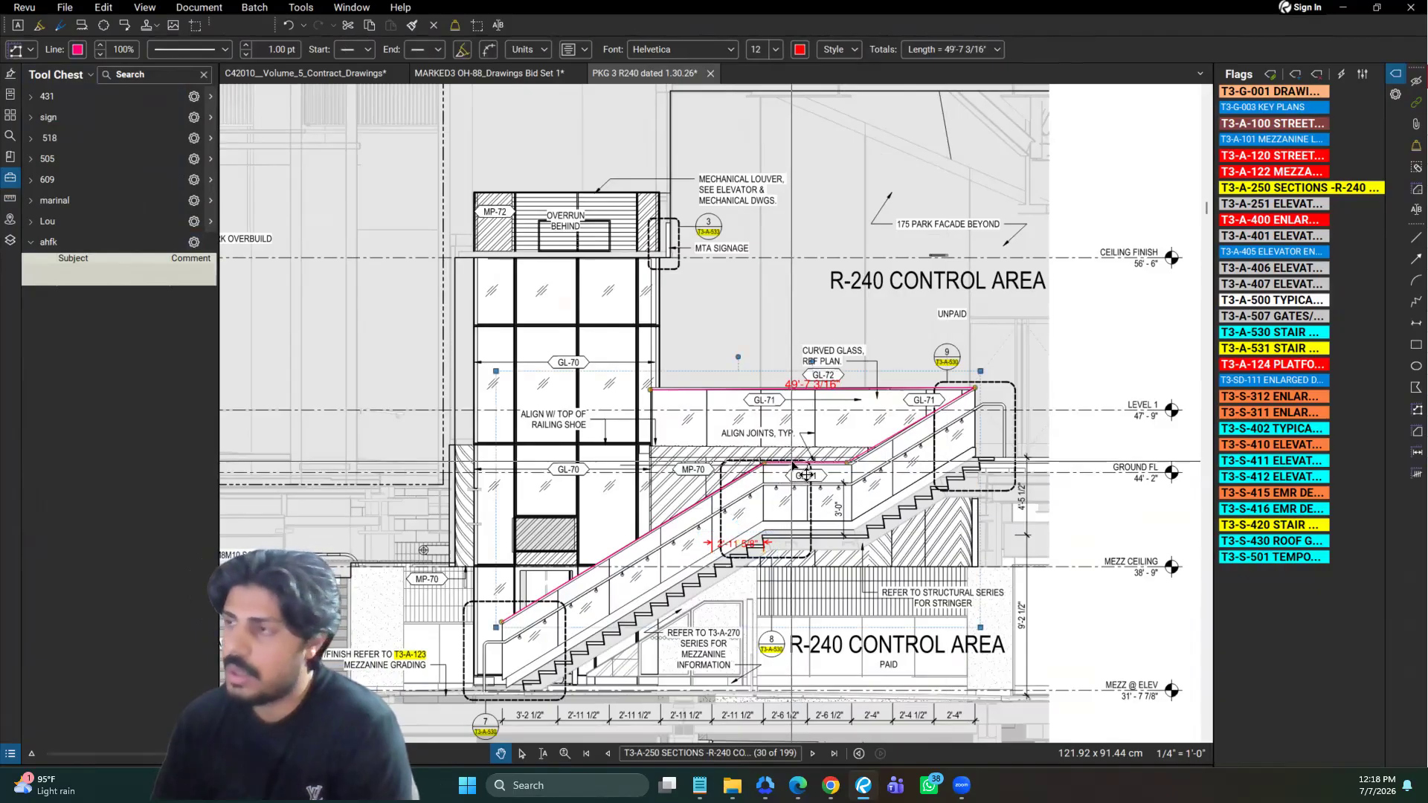
right_click(793, 470)
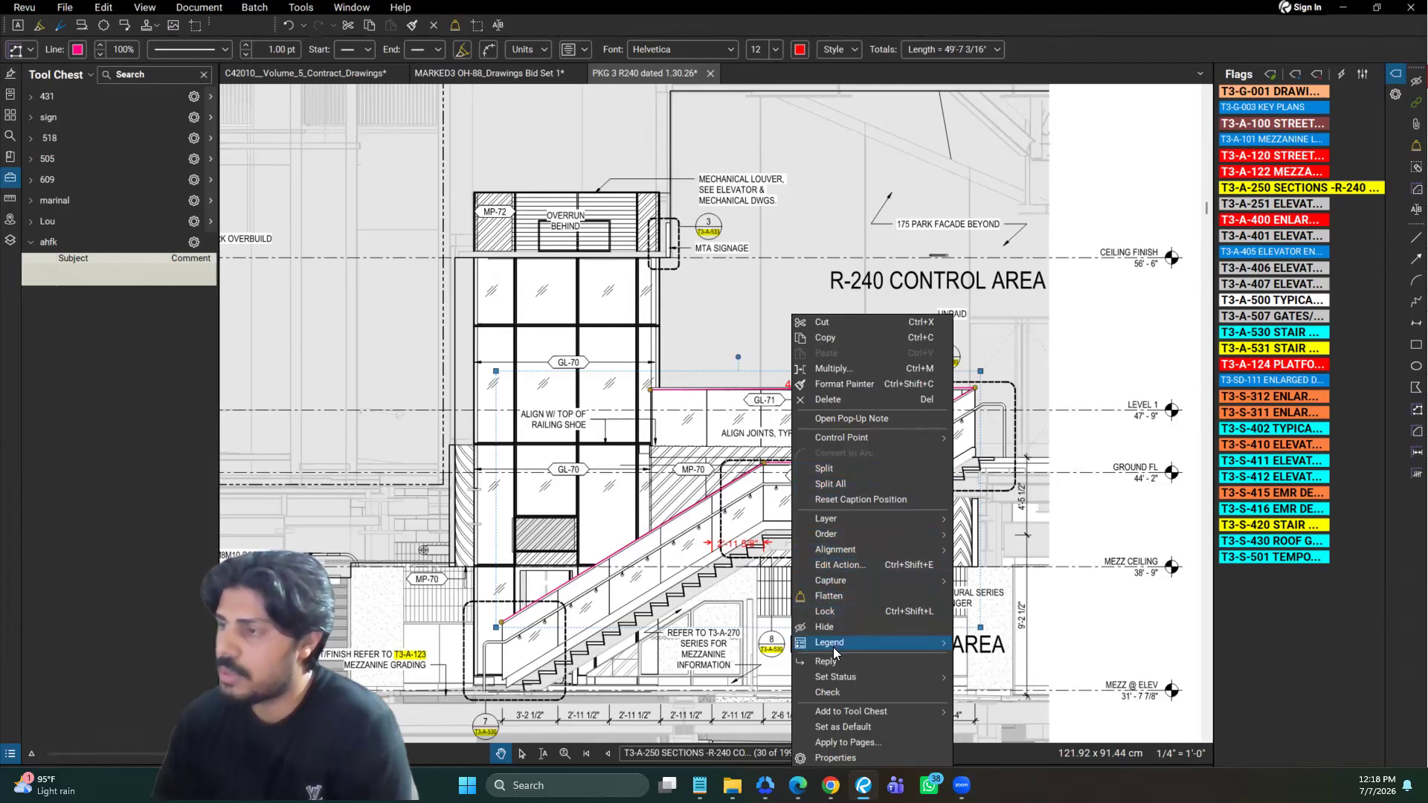
mouse_move(835, 711)
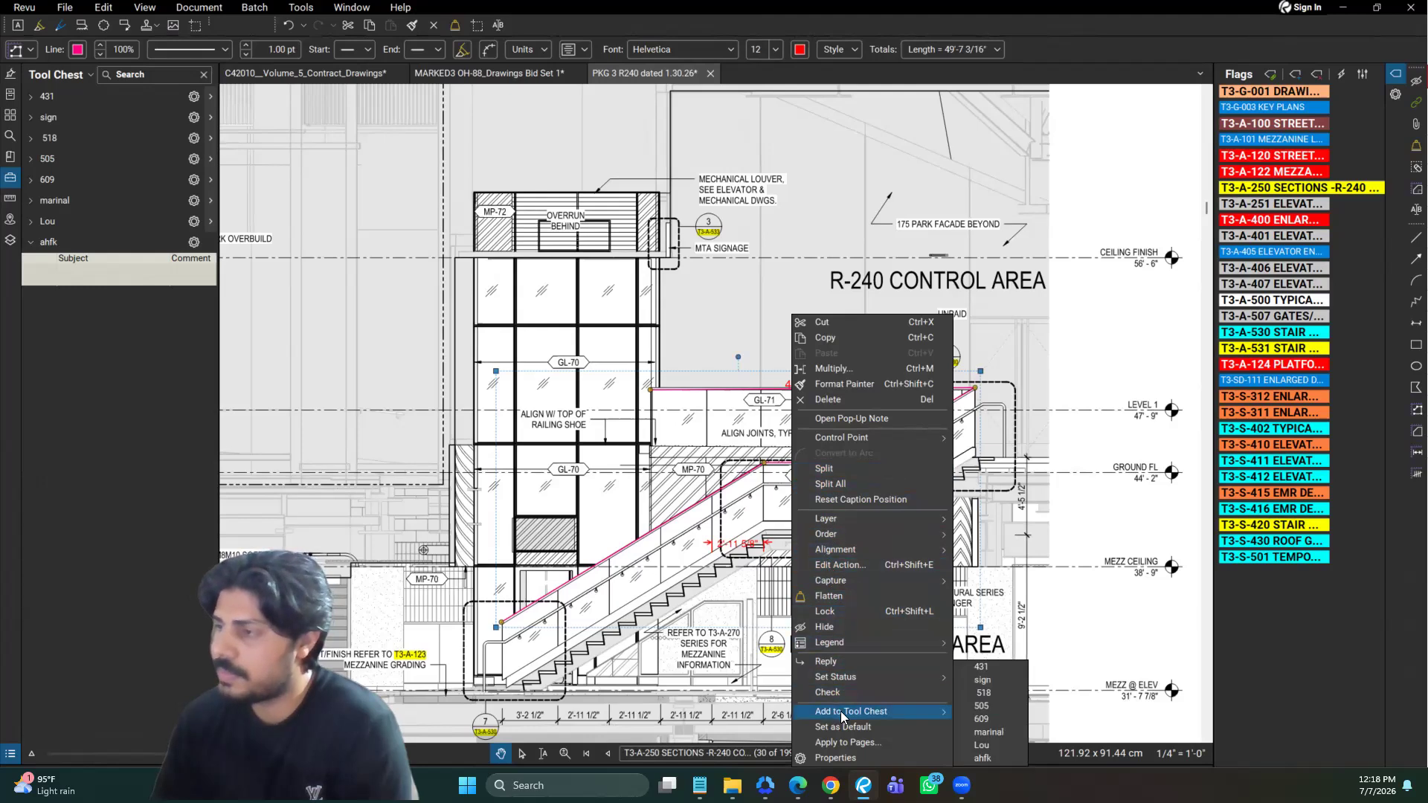
click(988, 758)
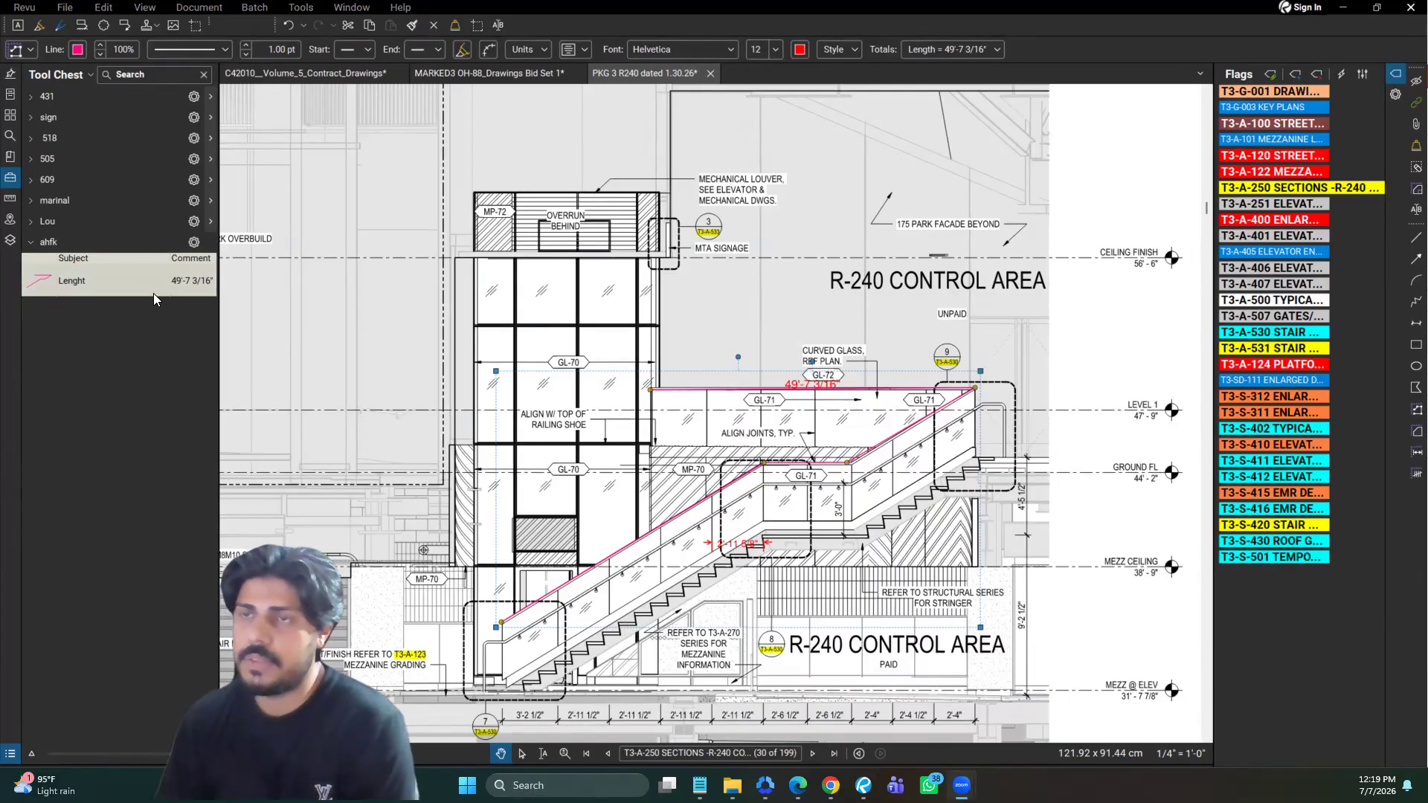
Switch the Lenght tool in the ahfk tool set to Properties Mode
click(91, 285)
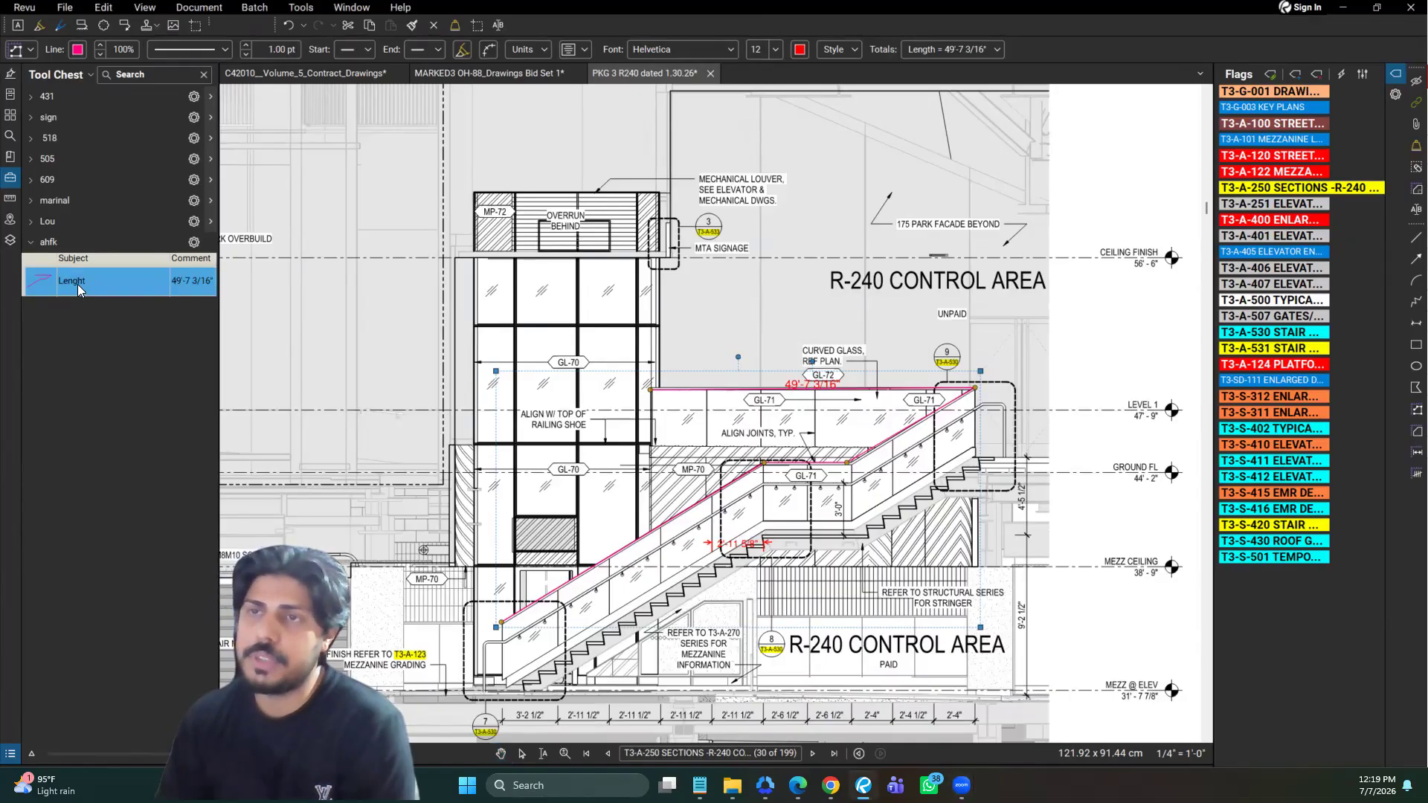
right_click(91, 284)
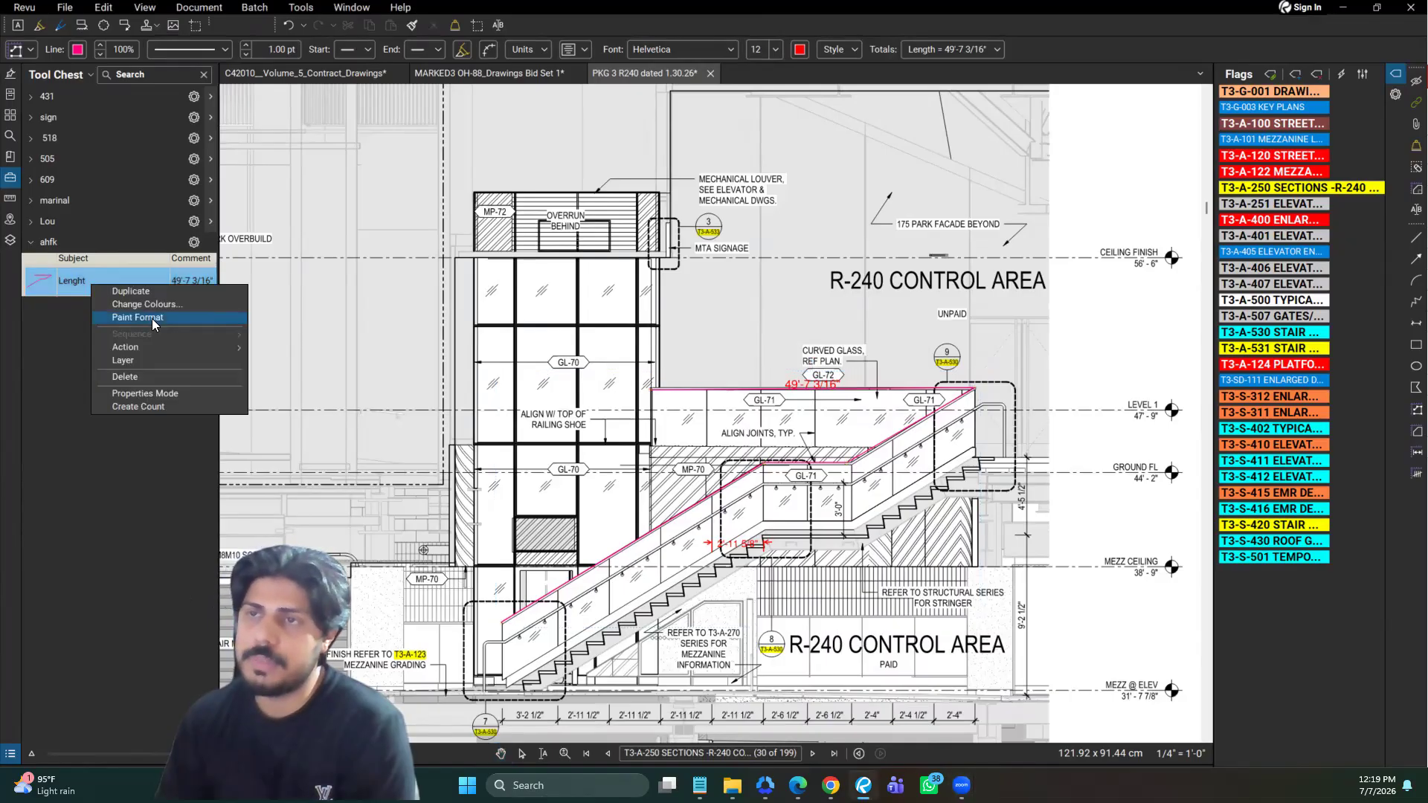
click(147, 393)
Rename the subject of the Lenght tool in the ahfk tool set to Guardrail
click(89, 282)
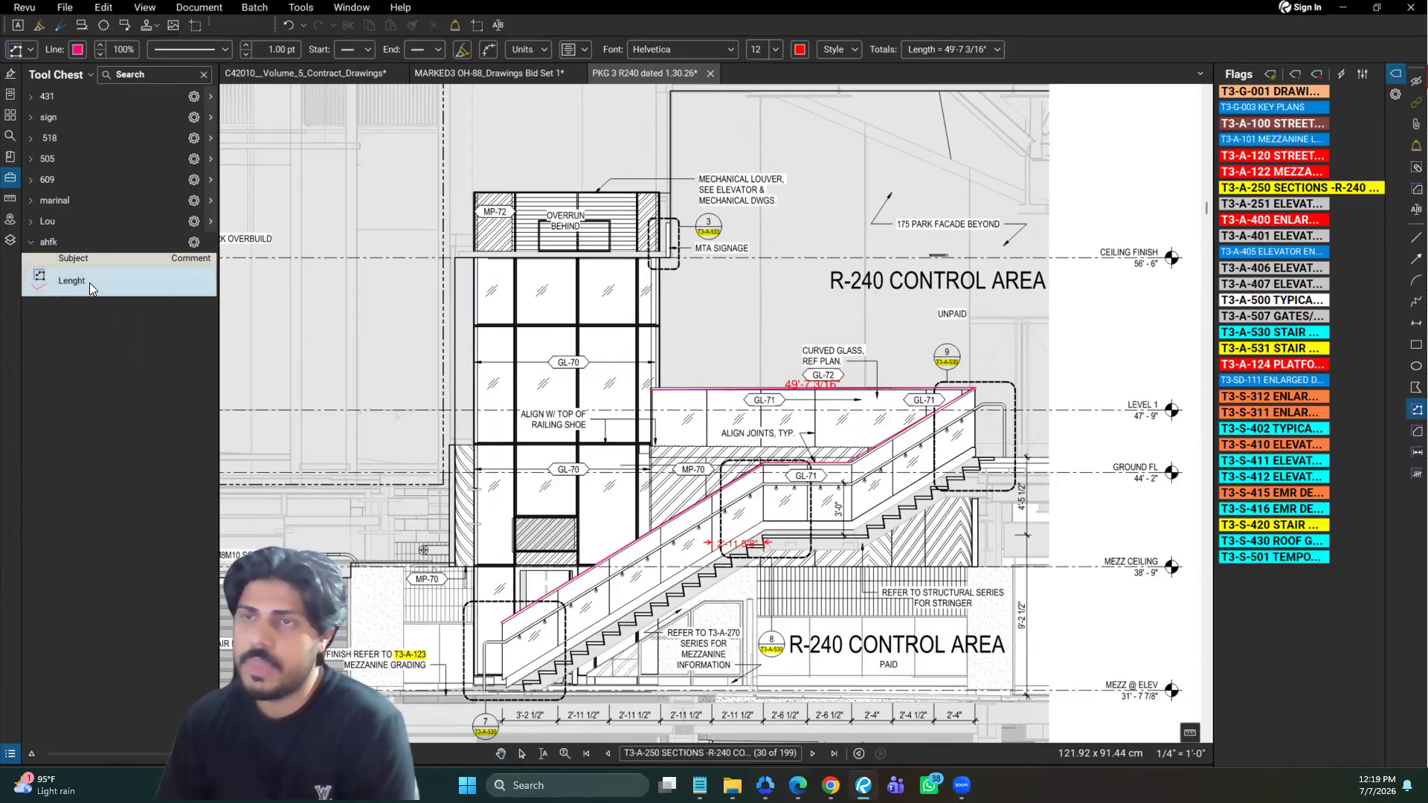
click(89, 282)
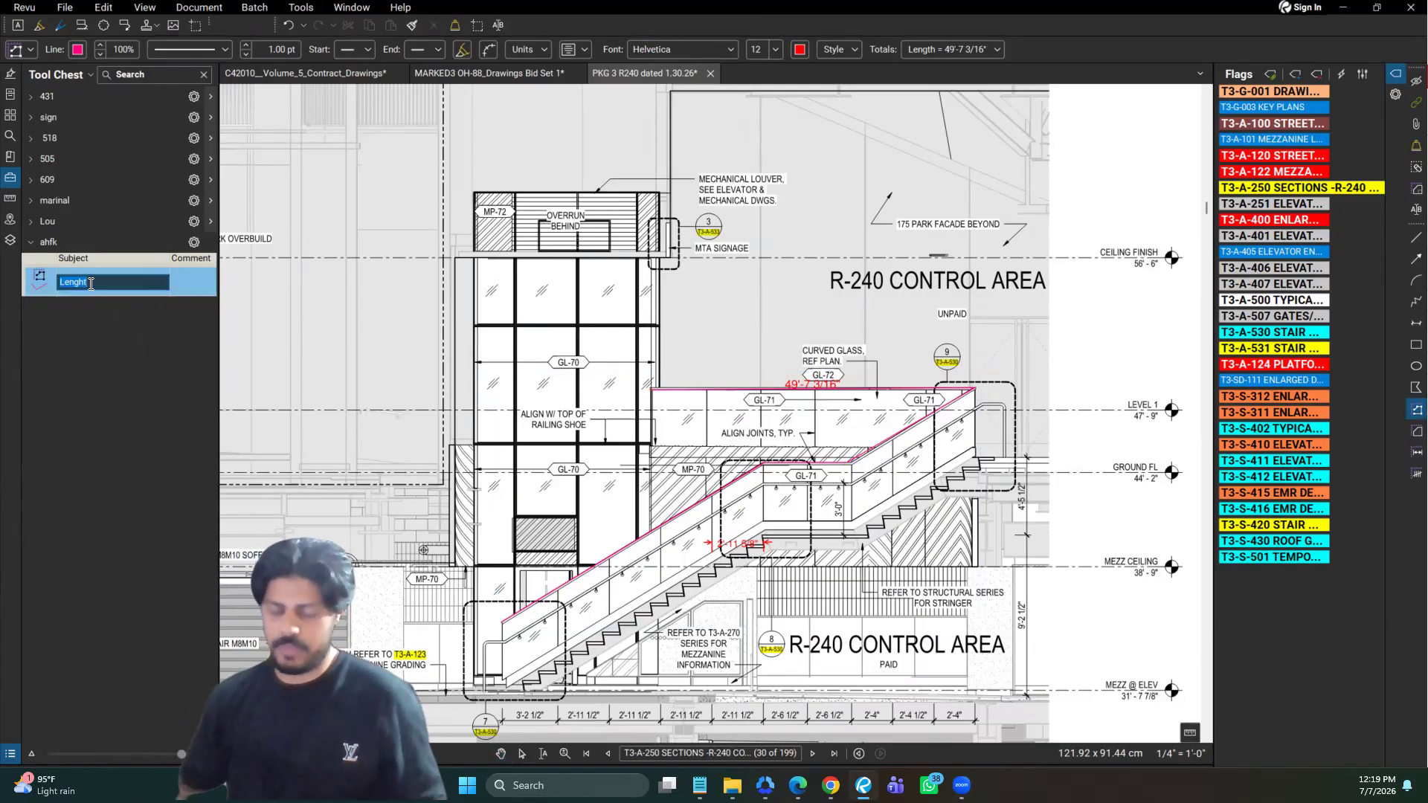
text(Guar)
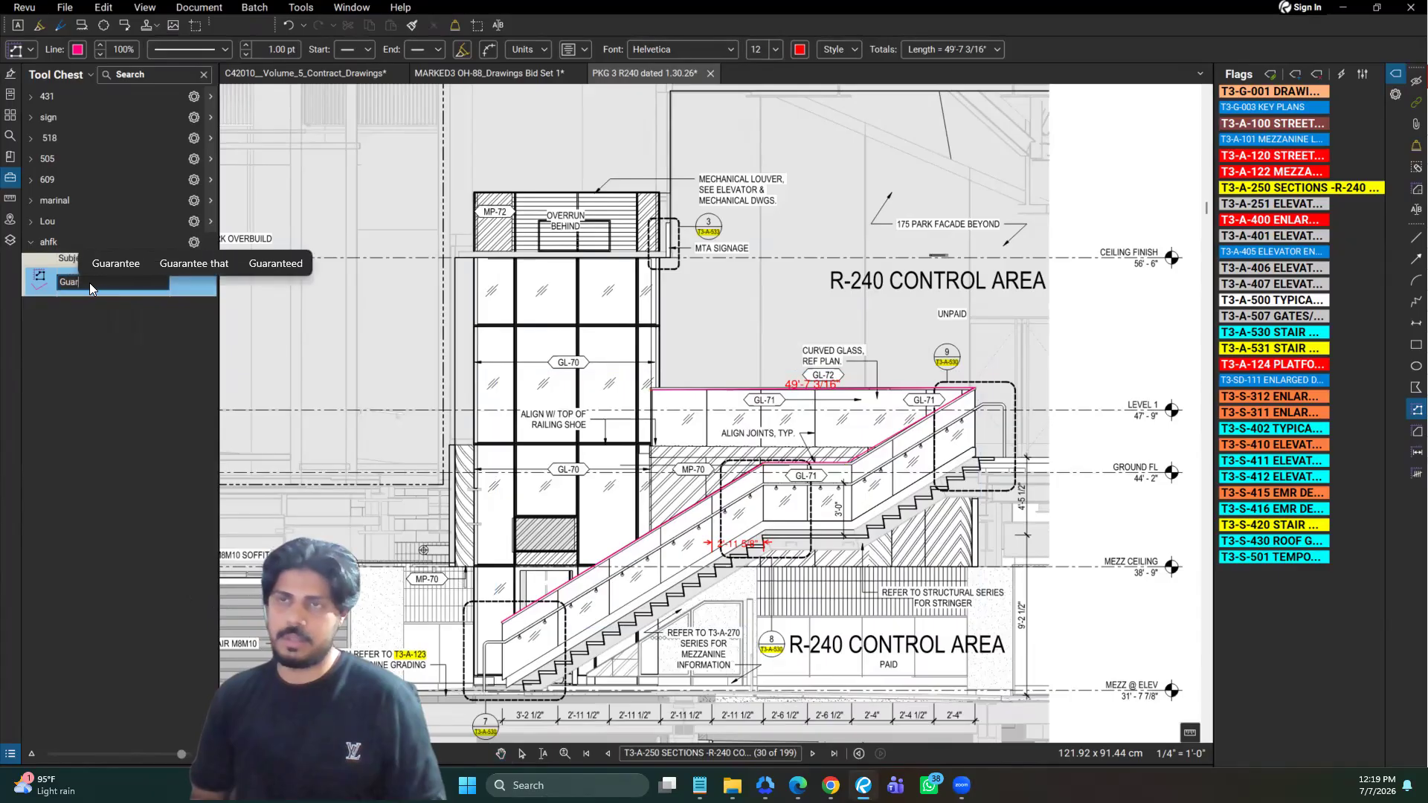
text(drail)
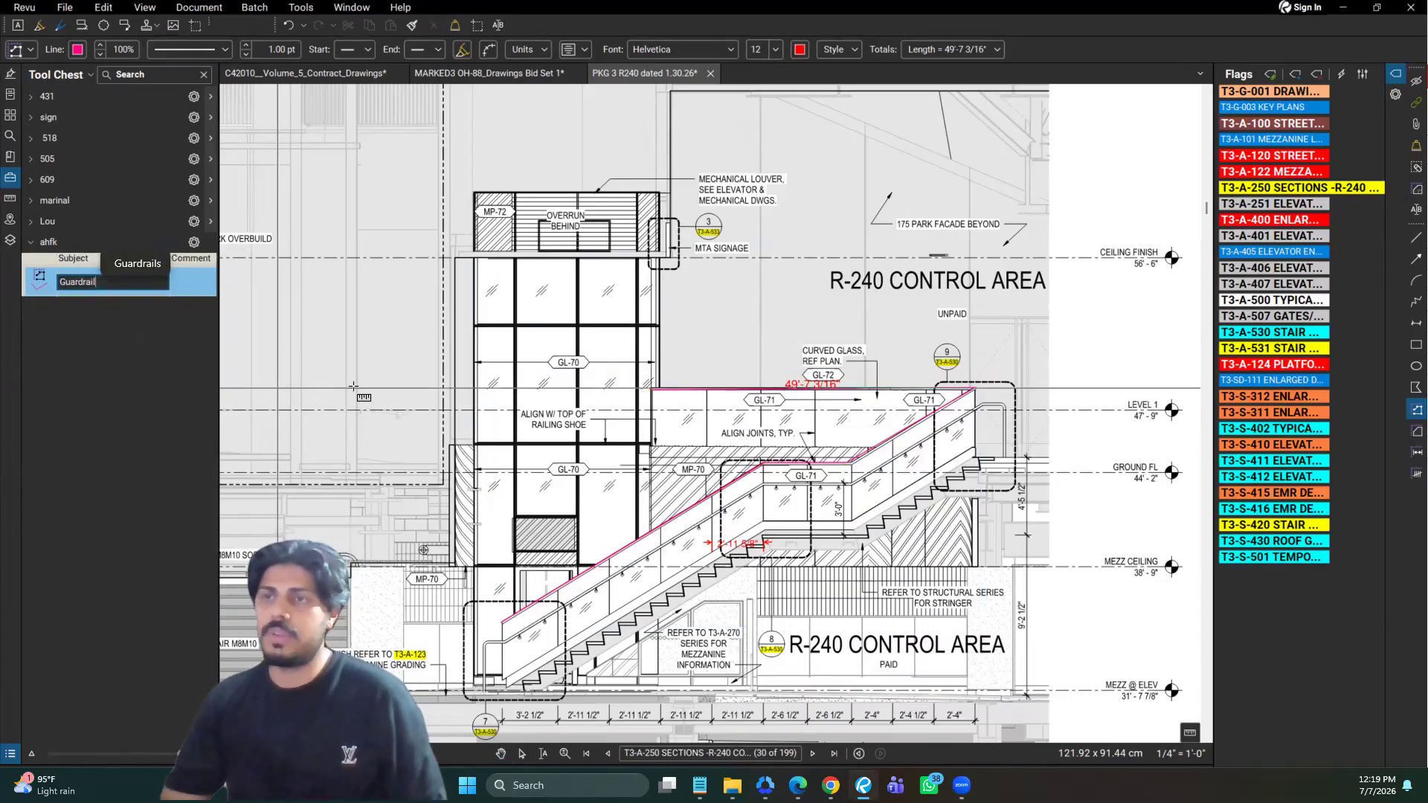
key(Return)
key(Escape)
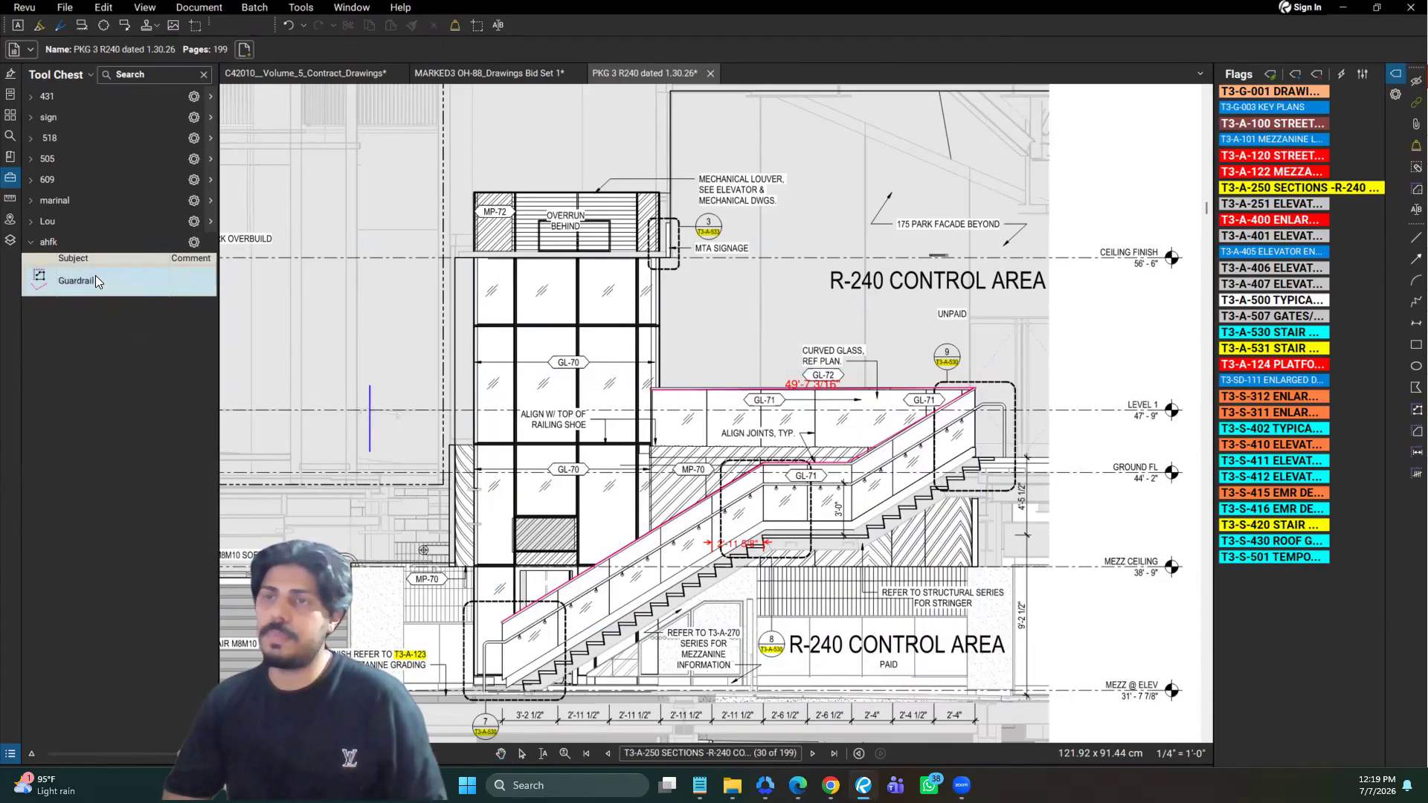
Use the Guardrail tool to draw a three-segment polylength about 11'-2 5/8" around the sides and lower edge of the elevator's upper middle glass panel
click(97, 281)
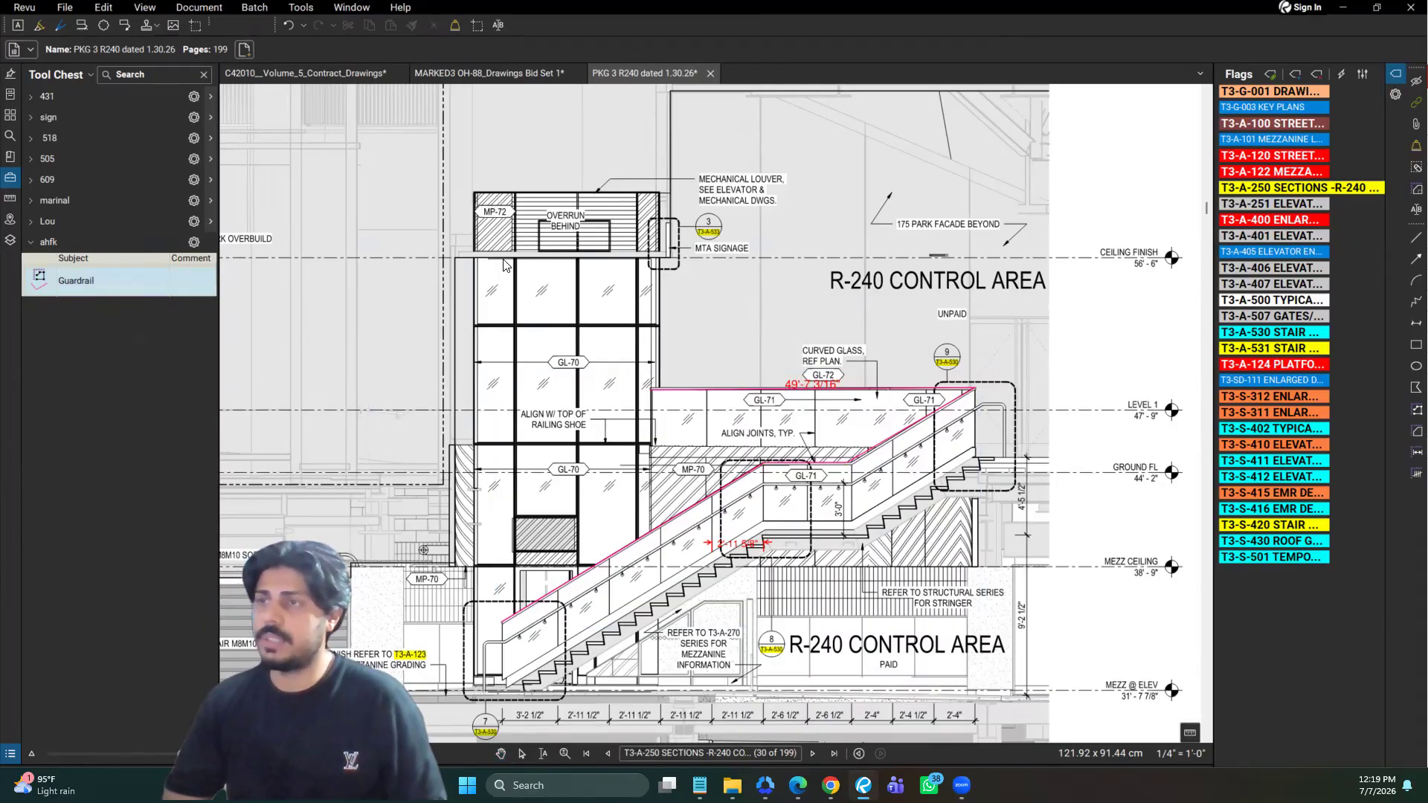
click(514, 260)
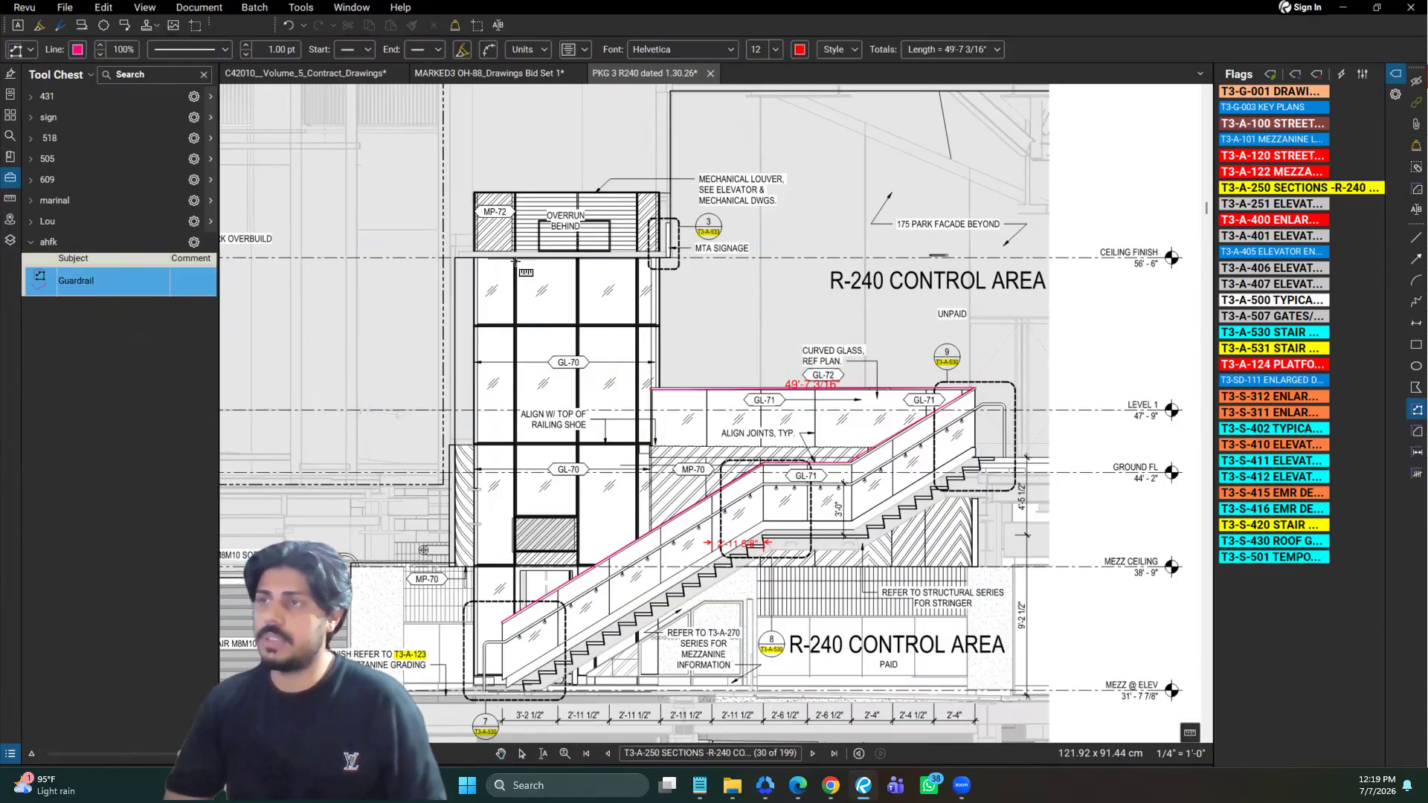
click(514, 324)
click(577, 324)
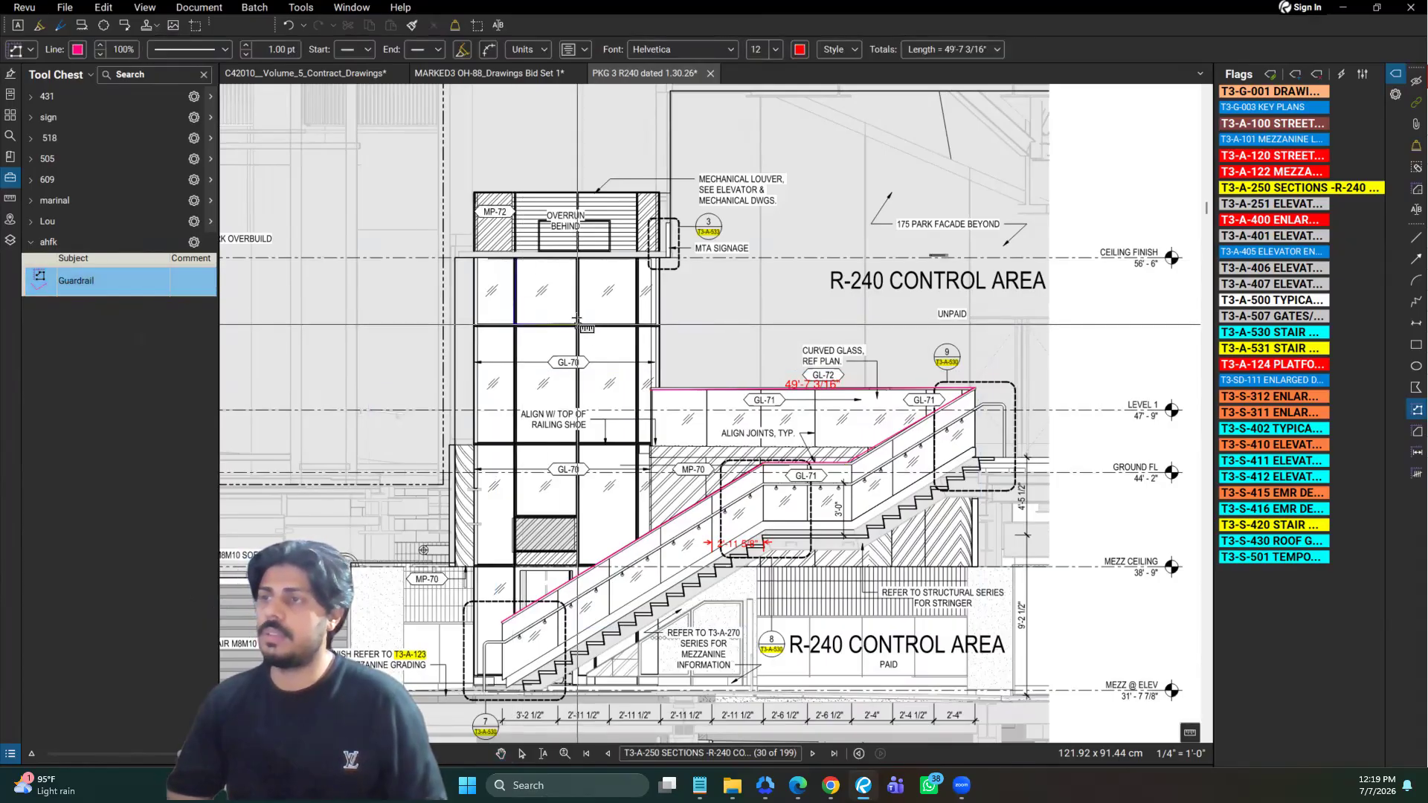
double_click(578, 259)
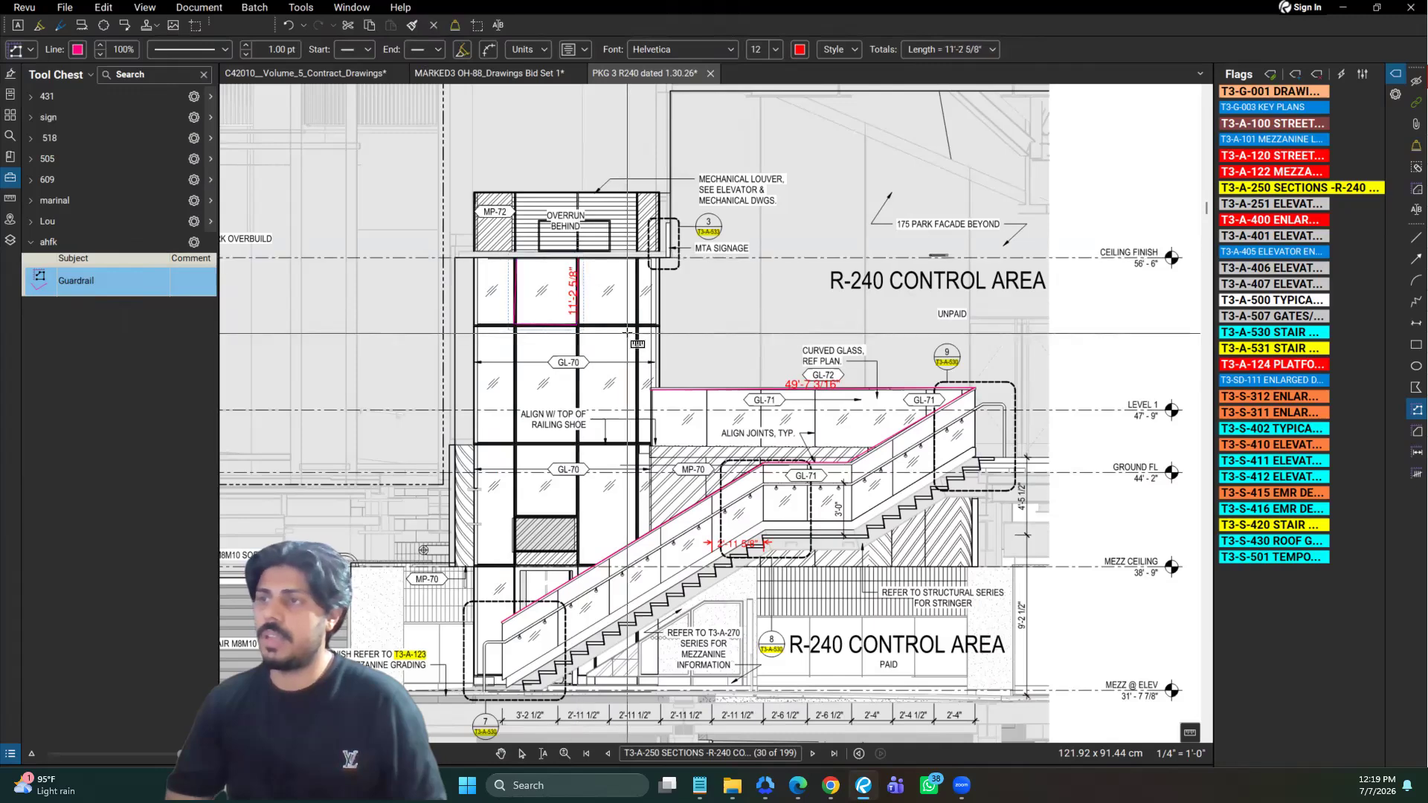
Check the entry of the new Guardrail measurement in the Markups List and close the list again
click(9, 753)
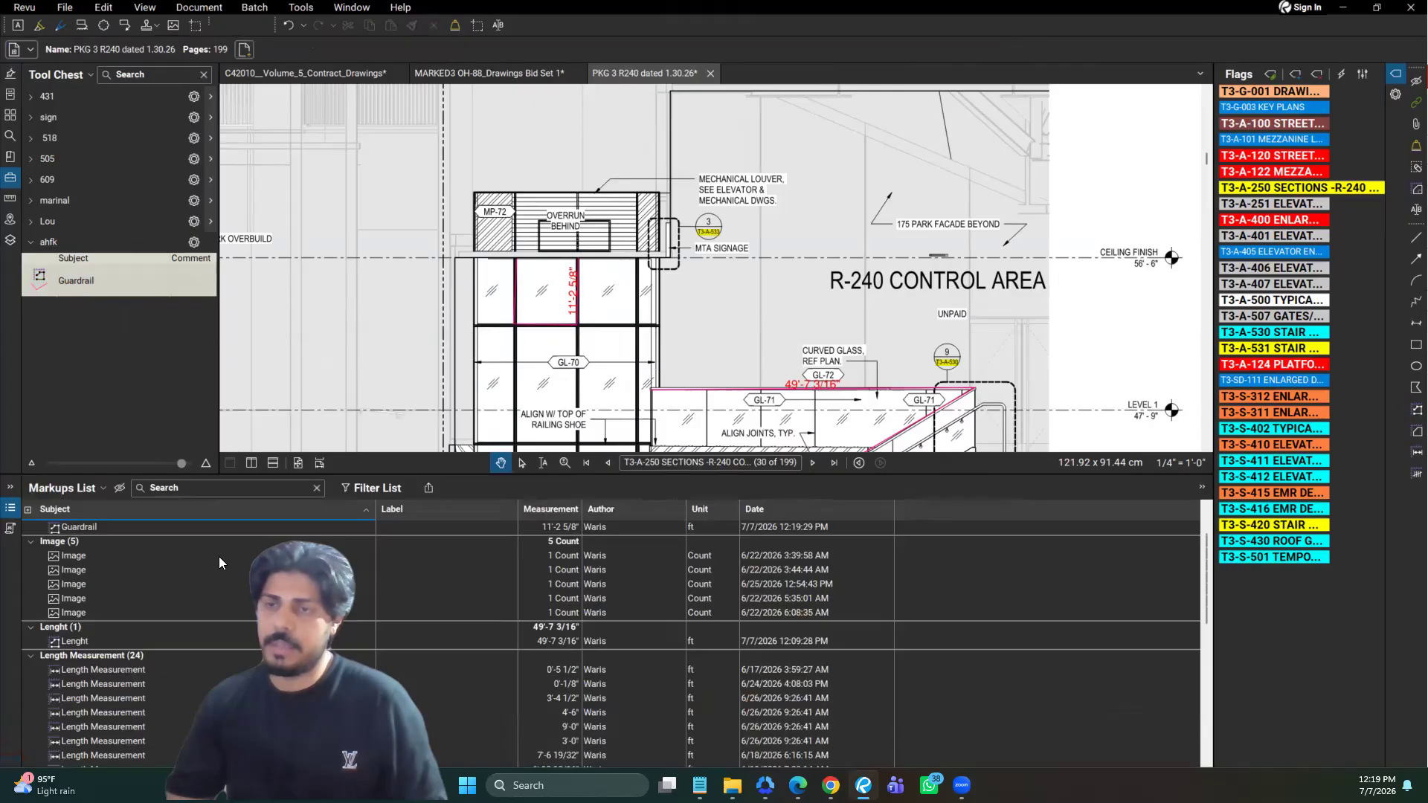
scroll(219, 556, up, 2)
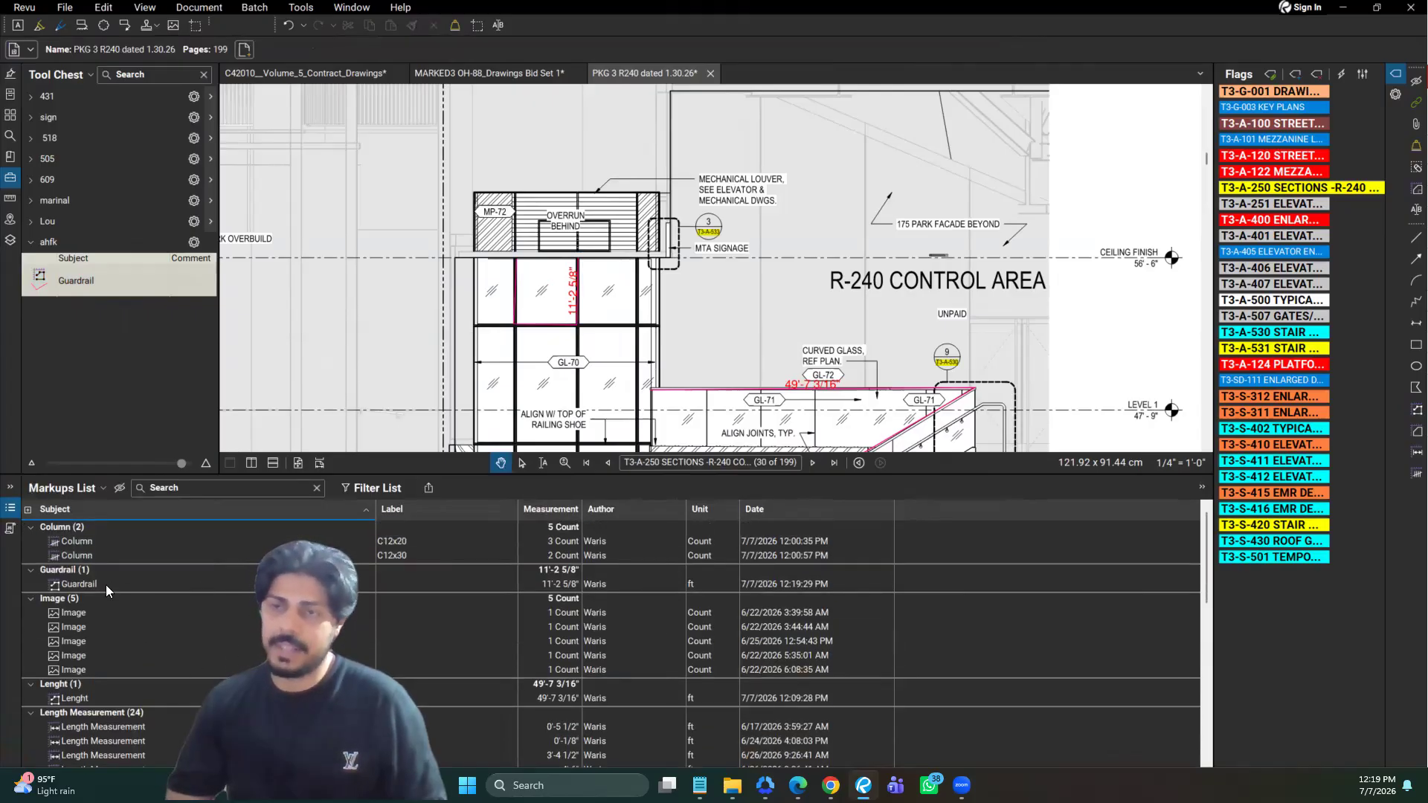
click(11, 509)
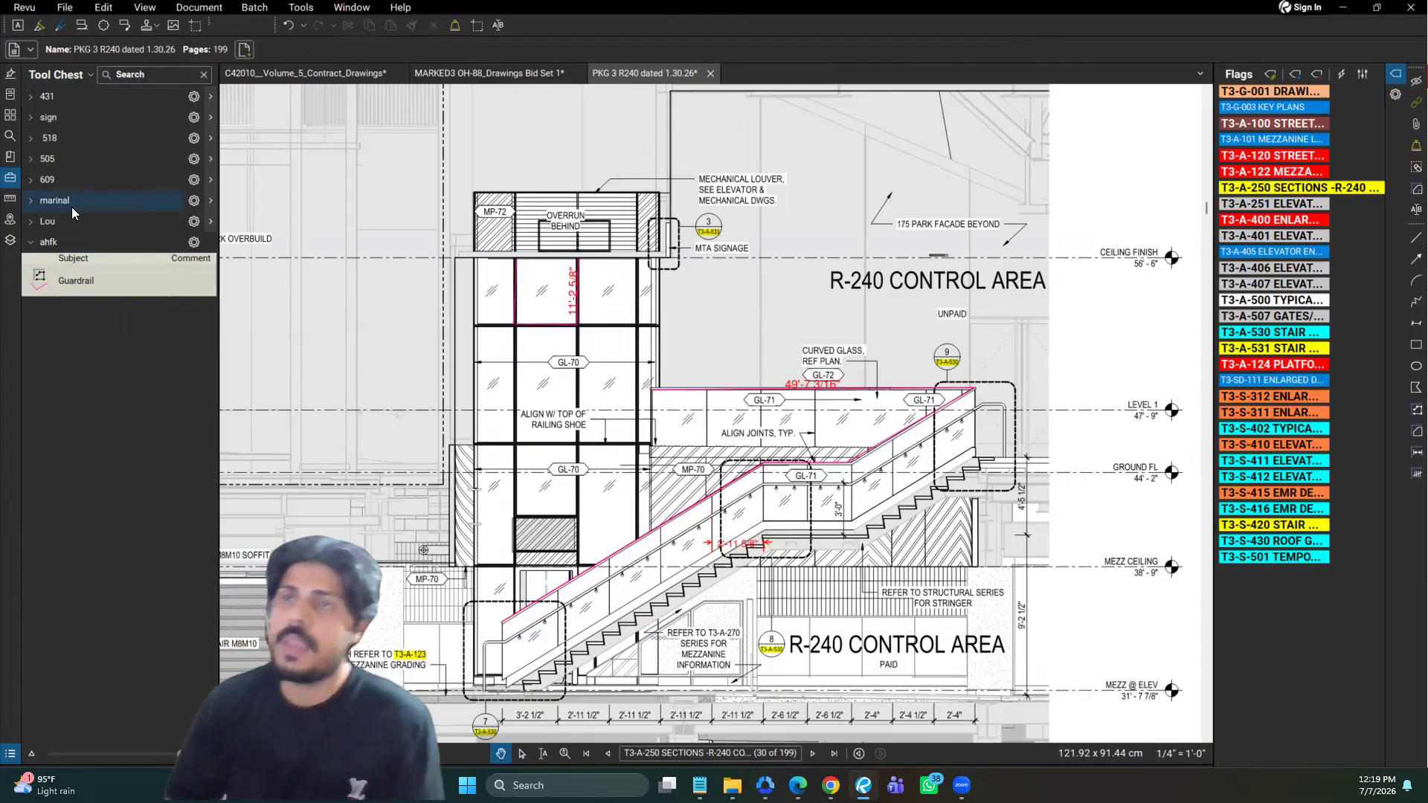
Expand the 505 tool set to review its saved takeoff tools
click(30, 180)
click(29, 178)
click(31, 160)
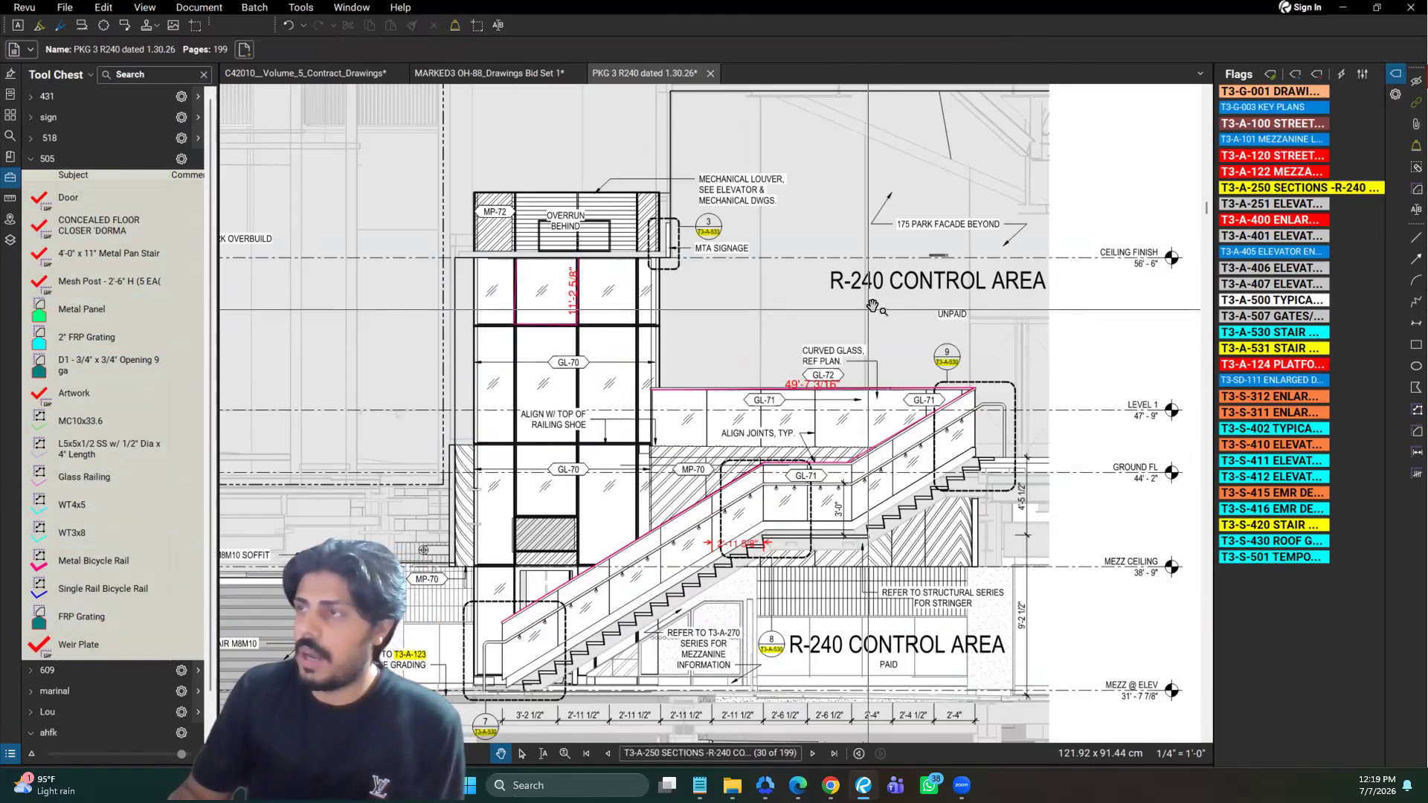
Go through the flagged elevator and stair detail sheets and open T3-S-420 STAIR M17/M18 at the exterior stringer section
click(1257, 270)
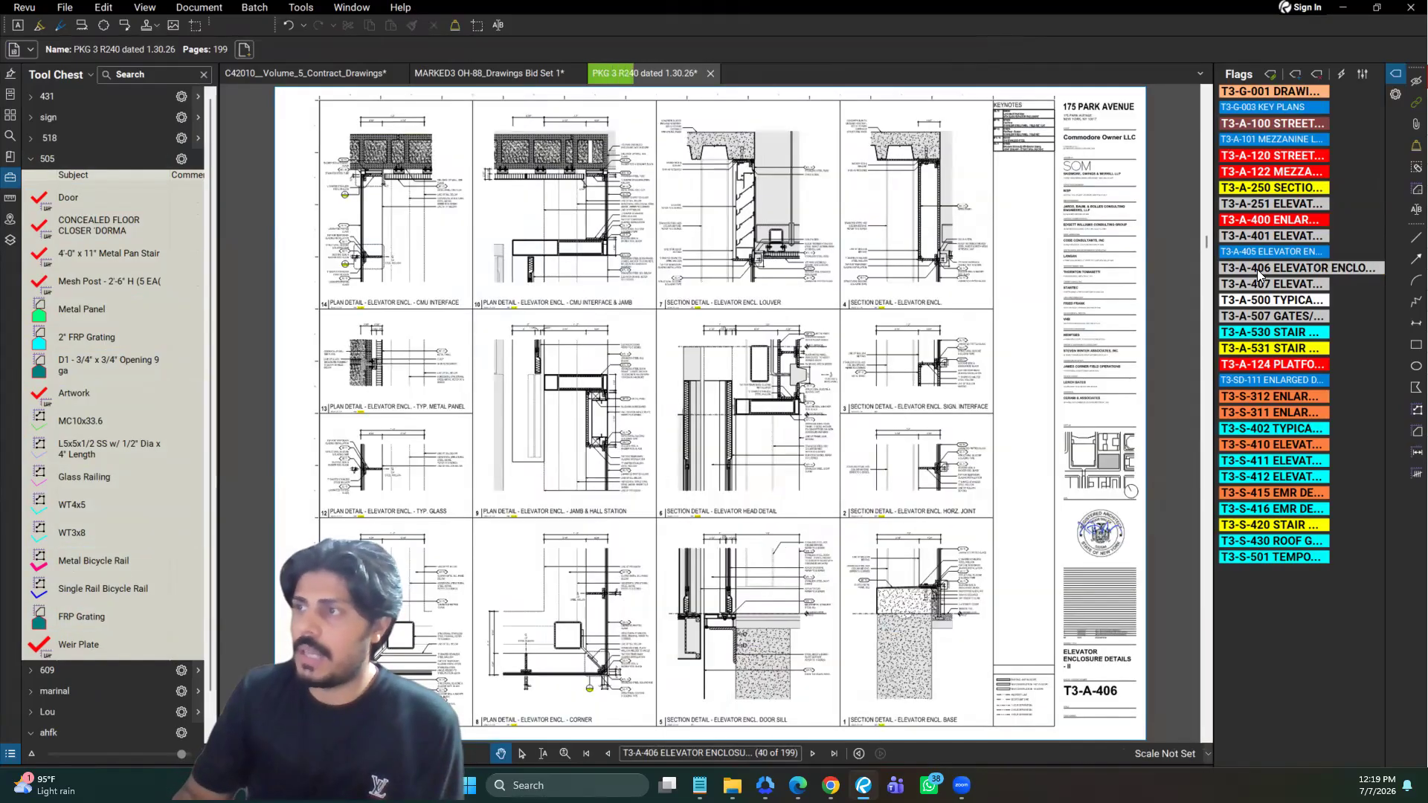
click(1265, 334)
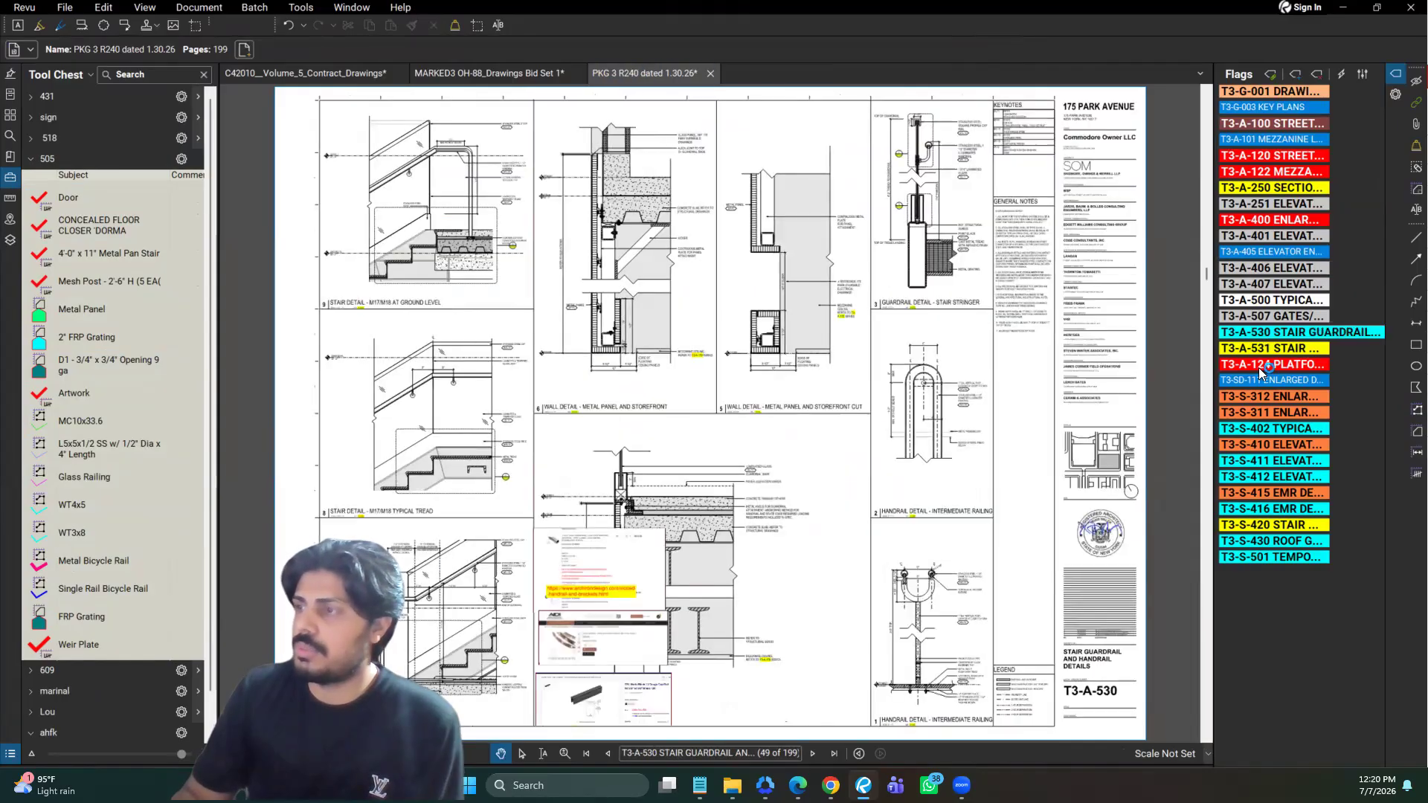
click(1268, 348)
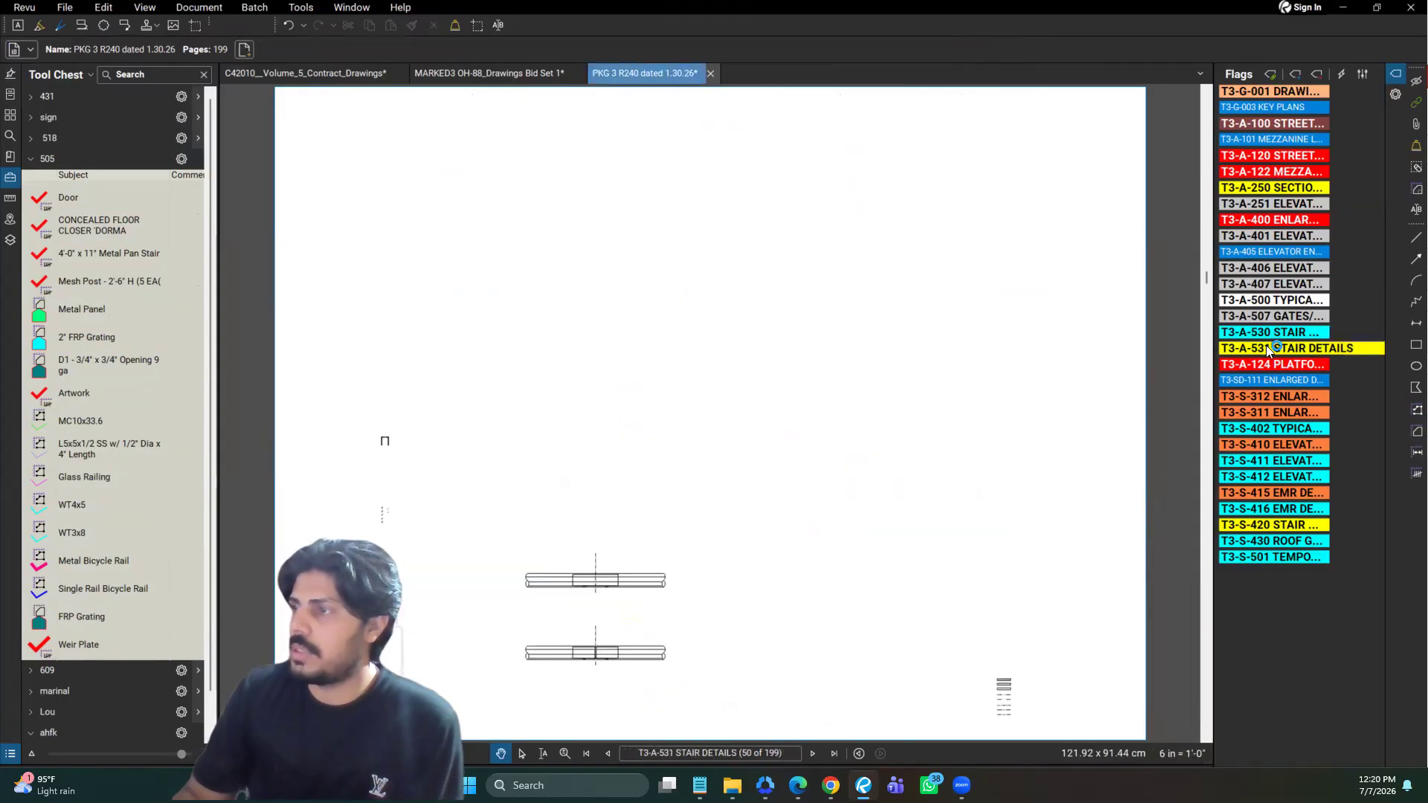
click(1288, 527)
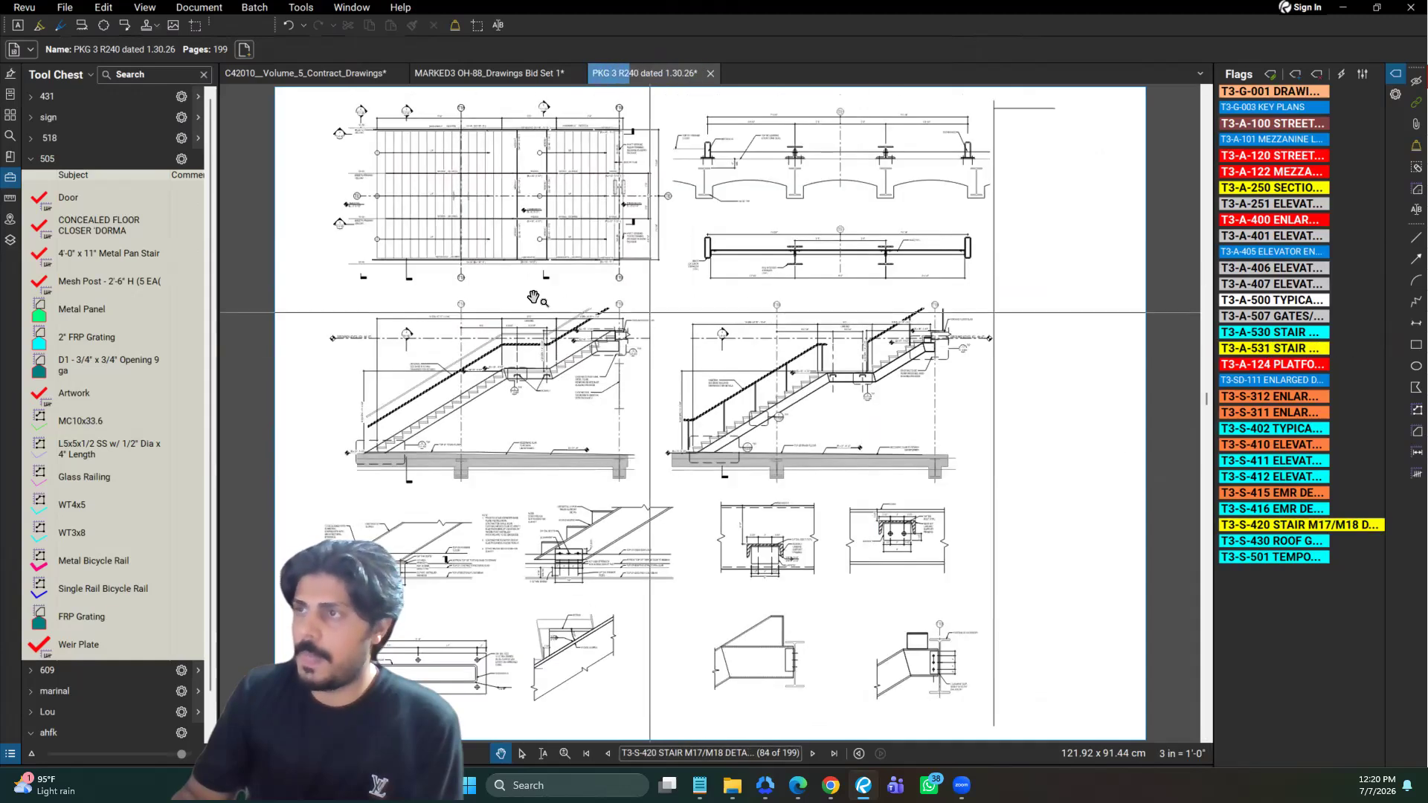
scroll(528, 301, up, 2)
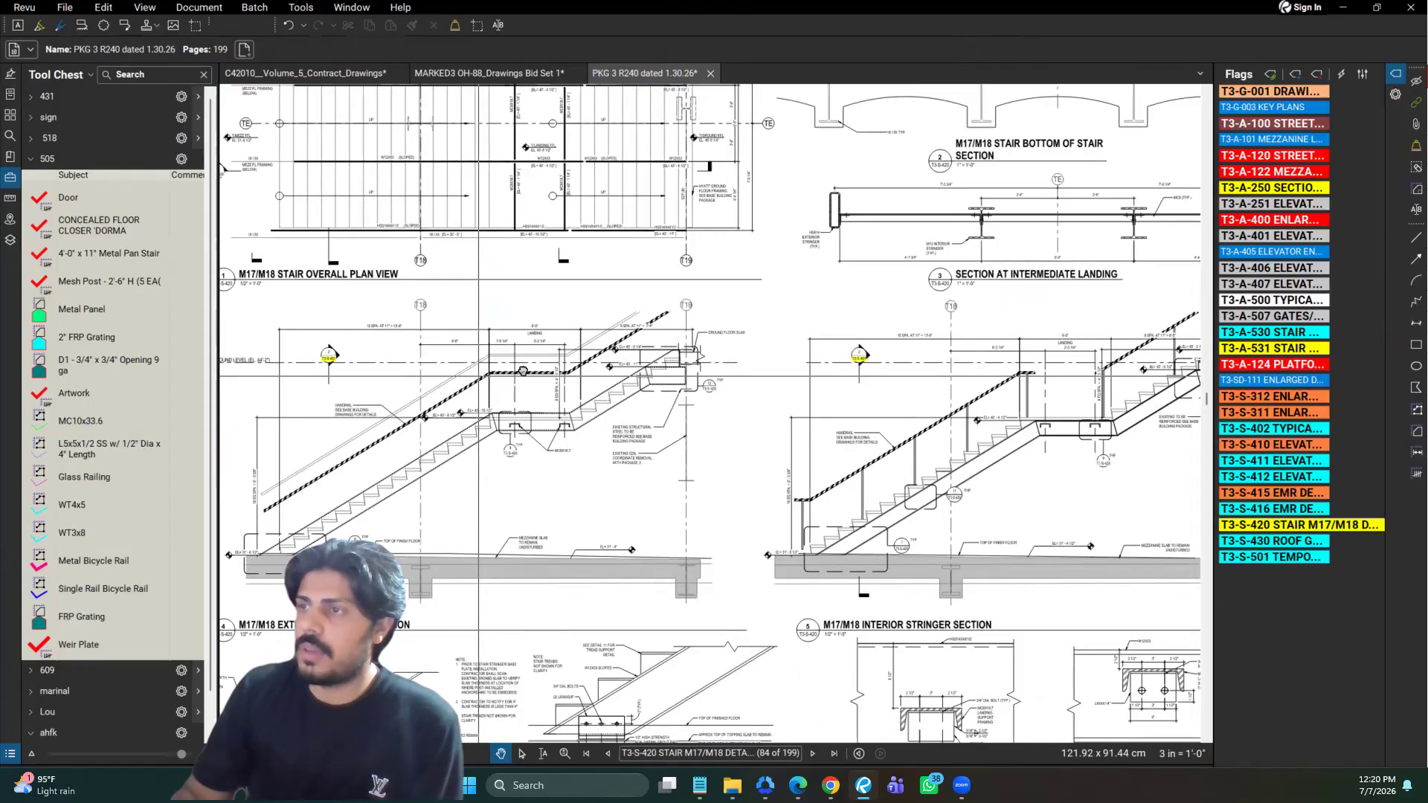
scroll(402, 302, up, 2)
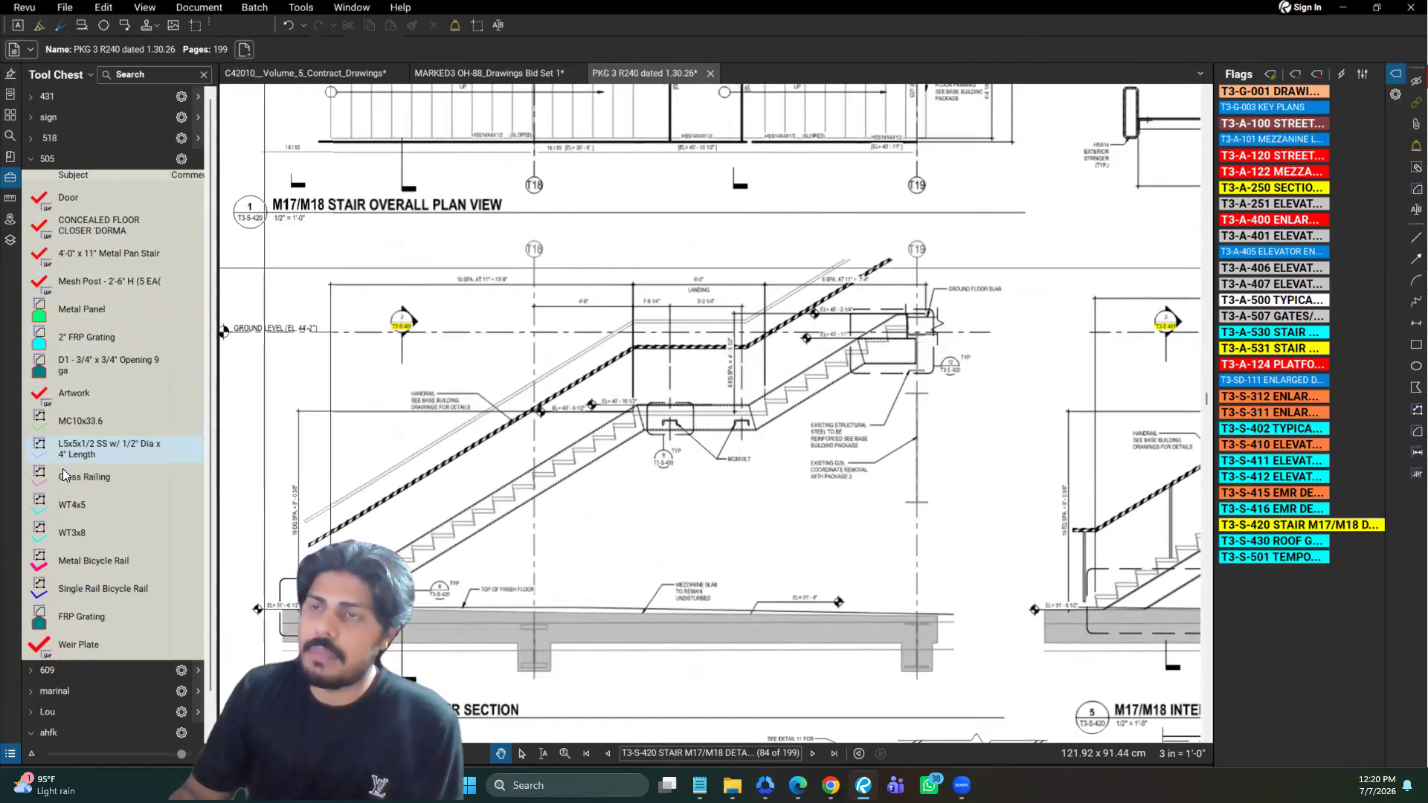
Rename the subject of the MC10x33.6 tool in the 505 tool set to Steel Guardrail
click(125, 420)
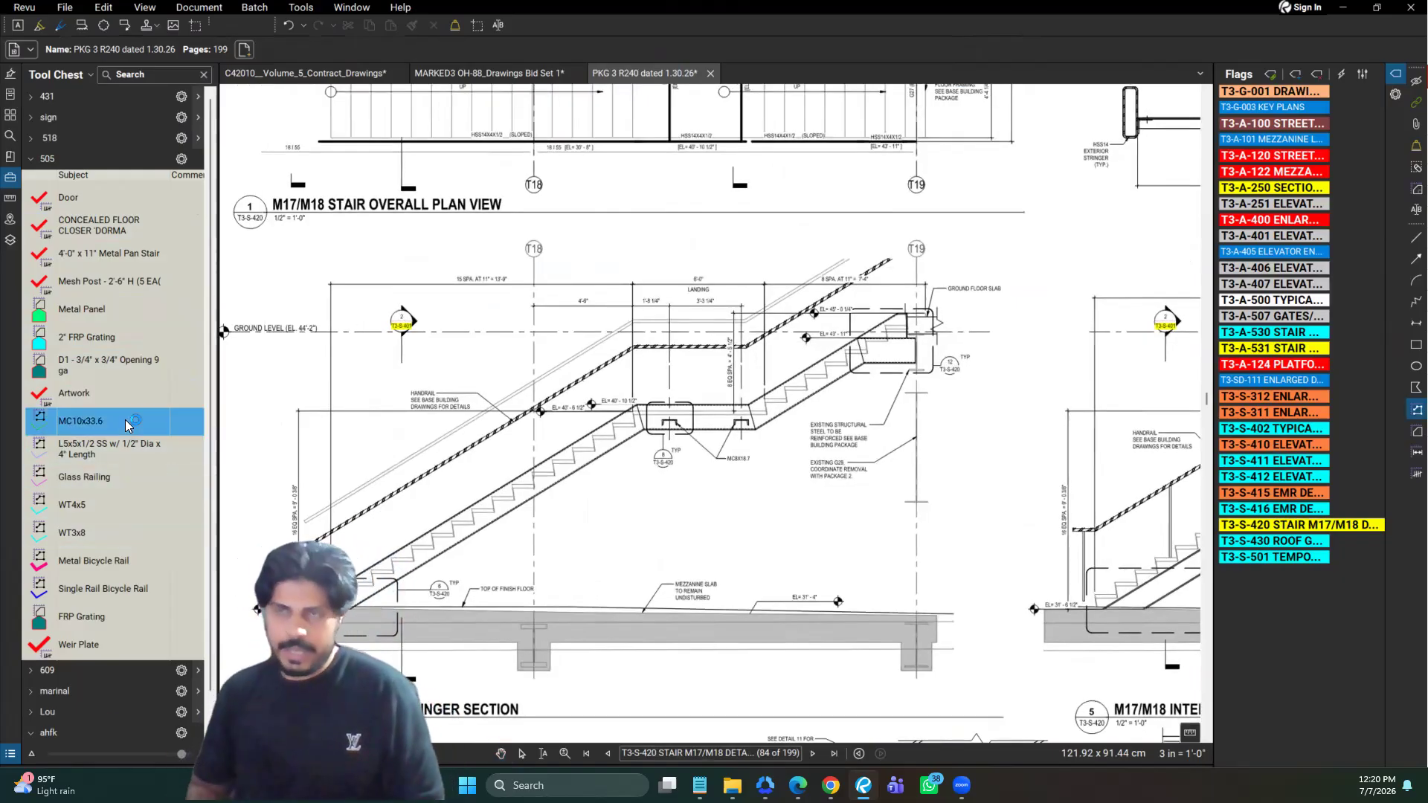
click(125, 419)
text(Steel G)
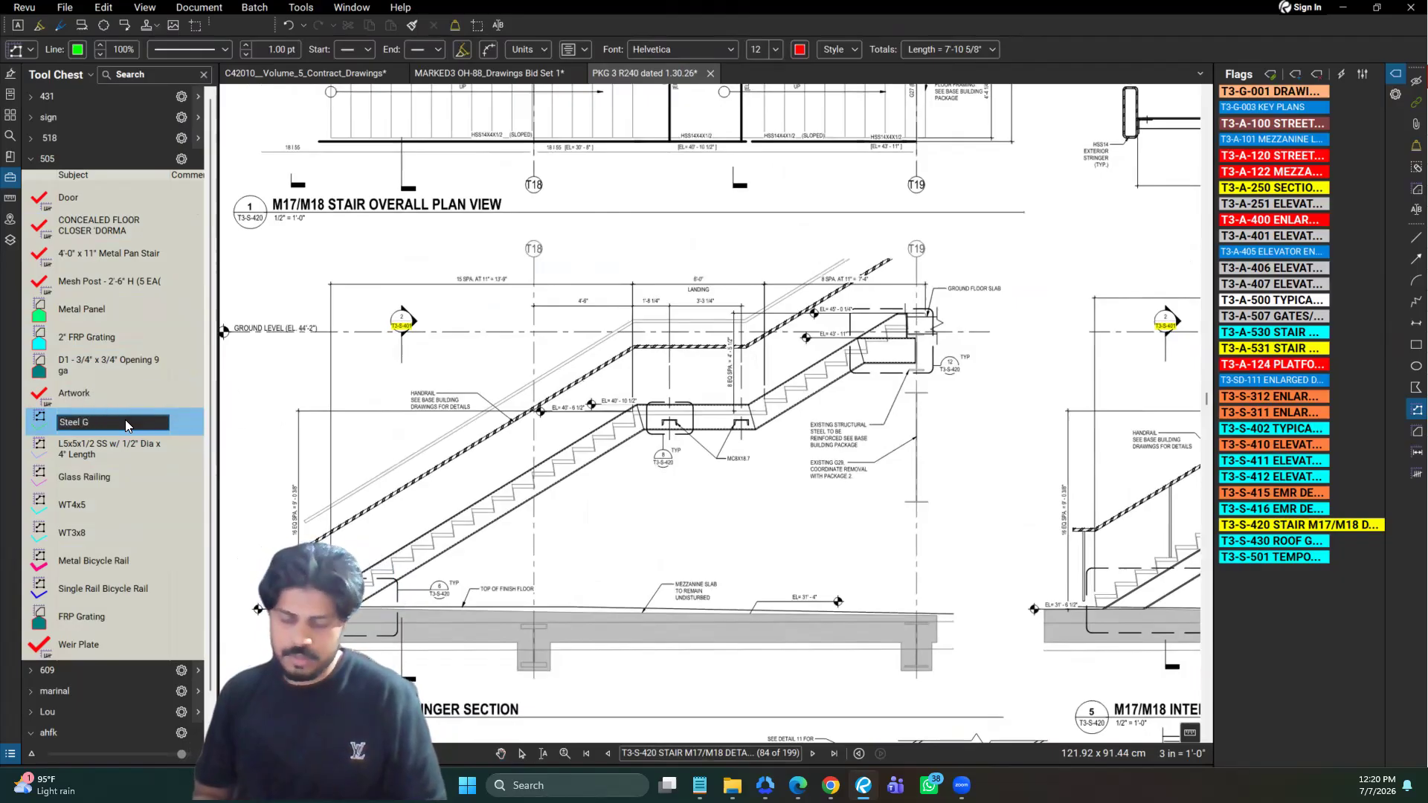
text(uuardrail)
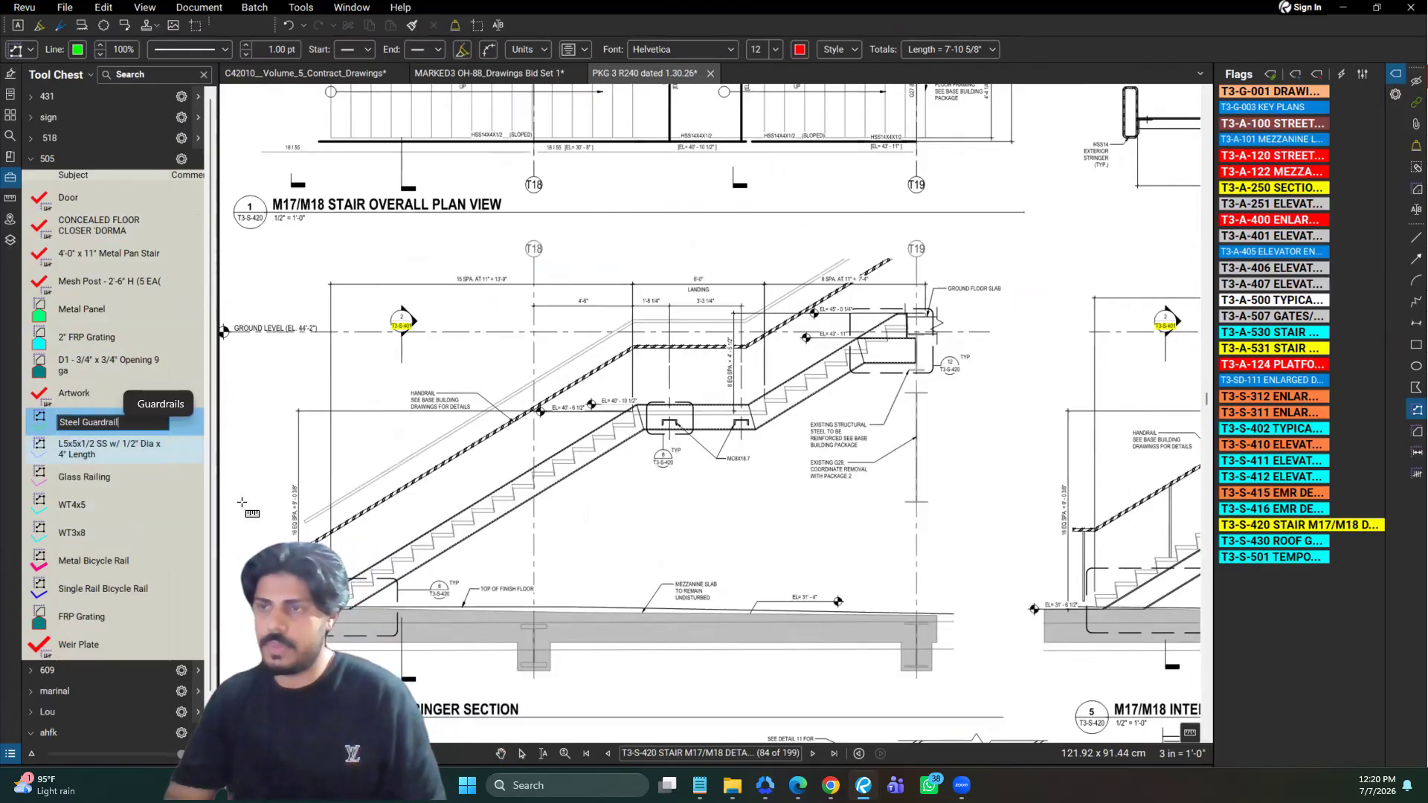
Measure a three-segment polylength of about 5'-1/4" along the stair's hatched handrail with the Steel Guardrail tool, and check the Markups List
click(308, 545)
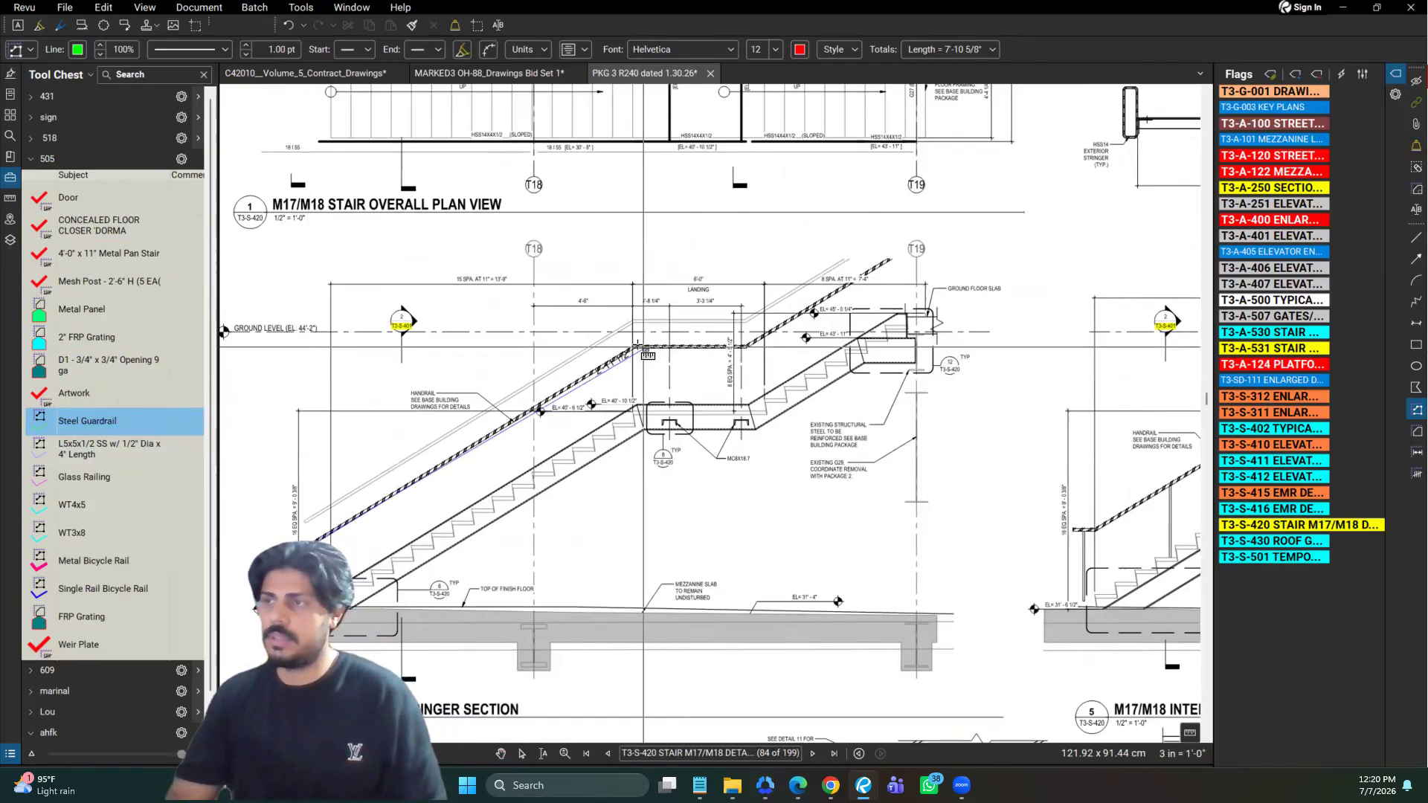
click(633, 347)
click(744, 346)
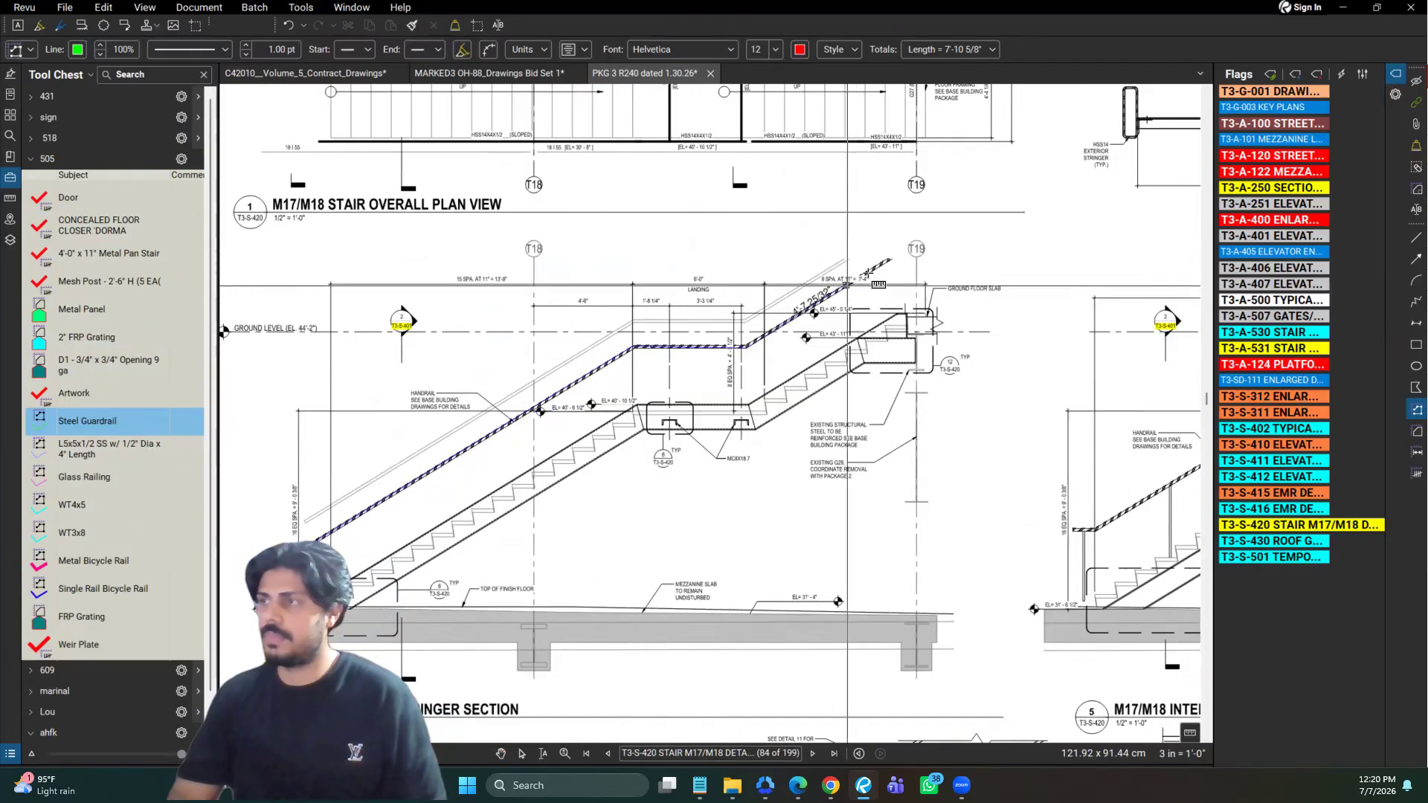
click(887, 258)
key(Return)
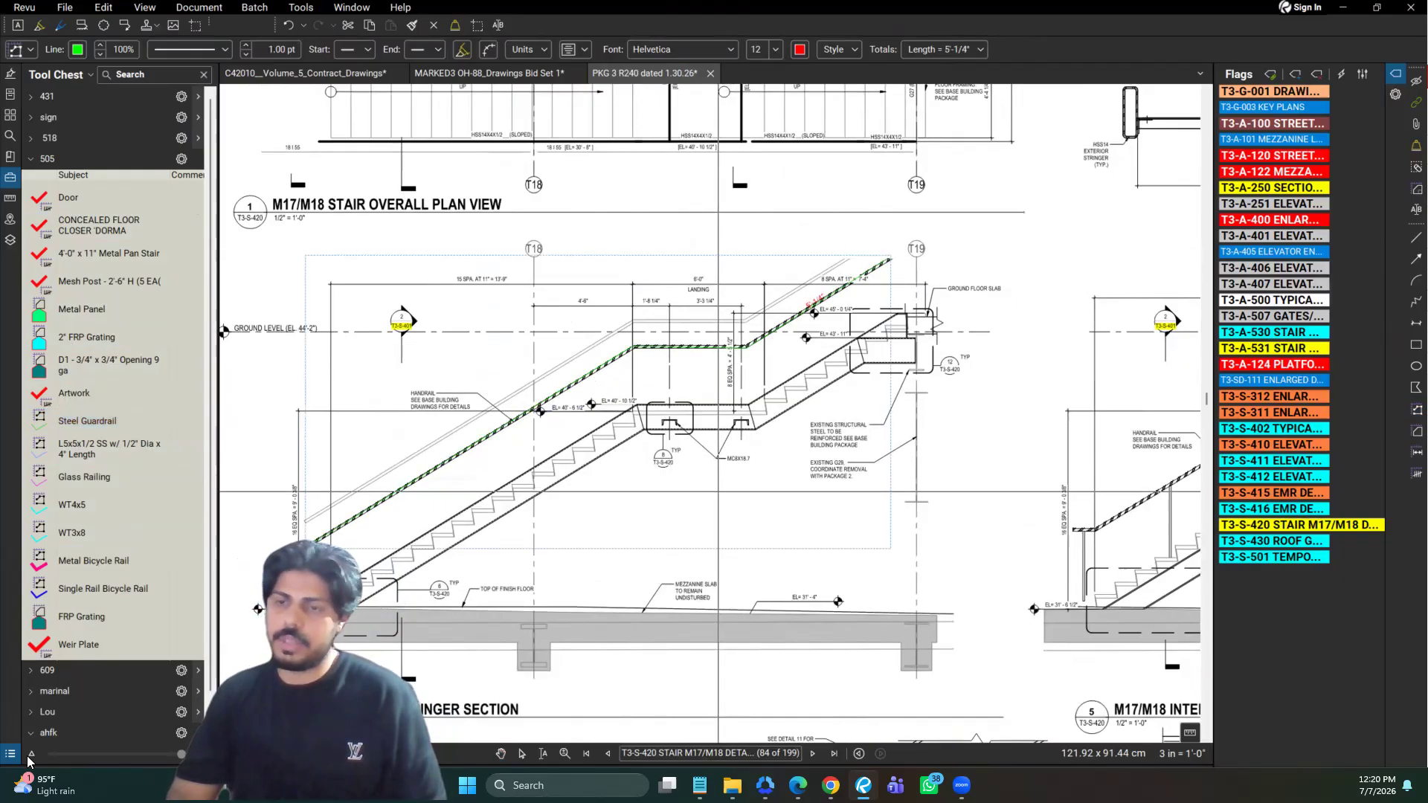
key(Escape)
click(14, 756)
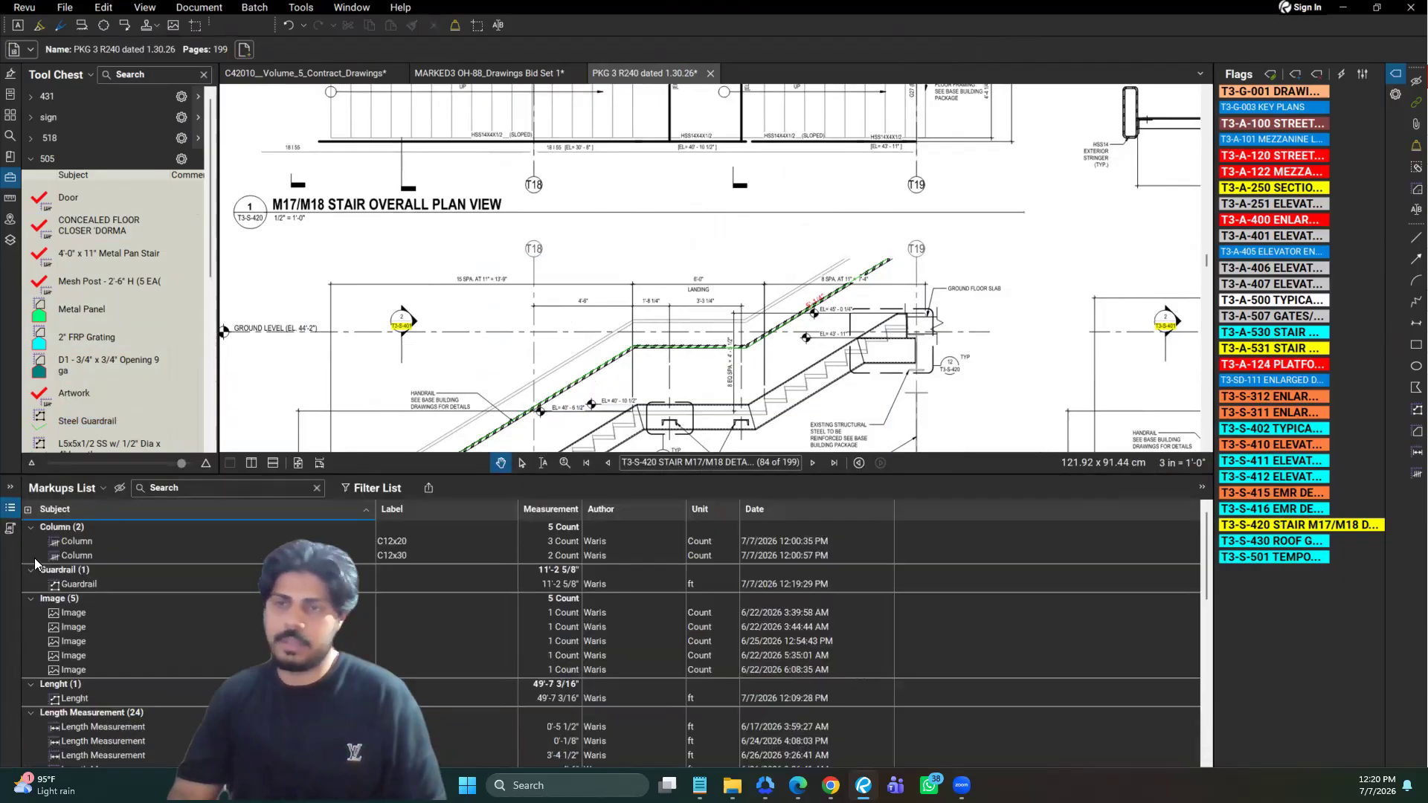
click(17, 509)
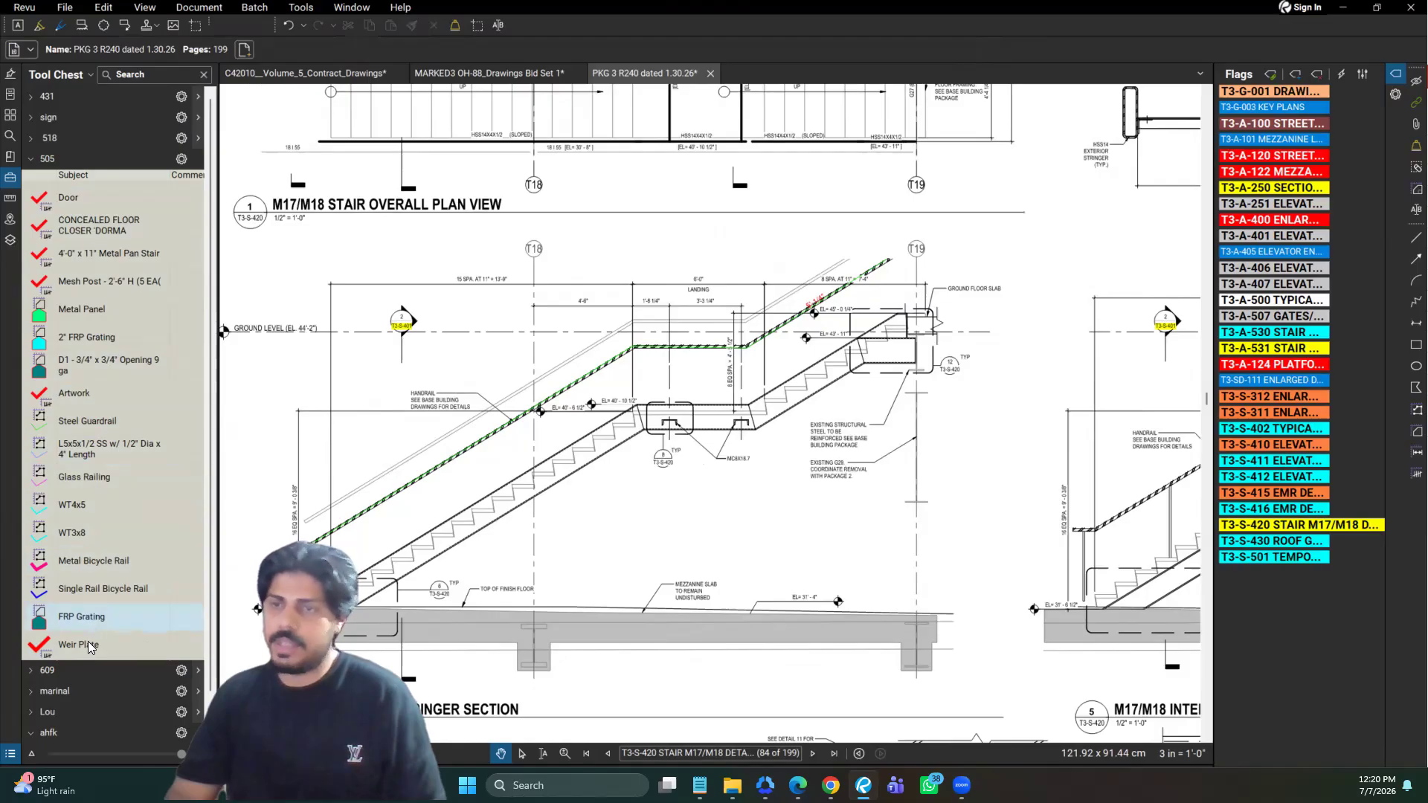
Move the Artwork tool above Metal Panel in the 505 set and rename the subject of the Mesh Post tool to Treads
click(105, 394)
drag(72, 297, 79, 302)
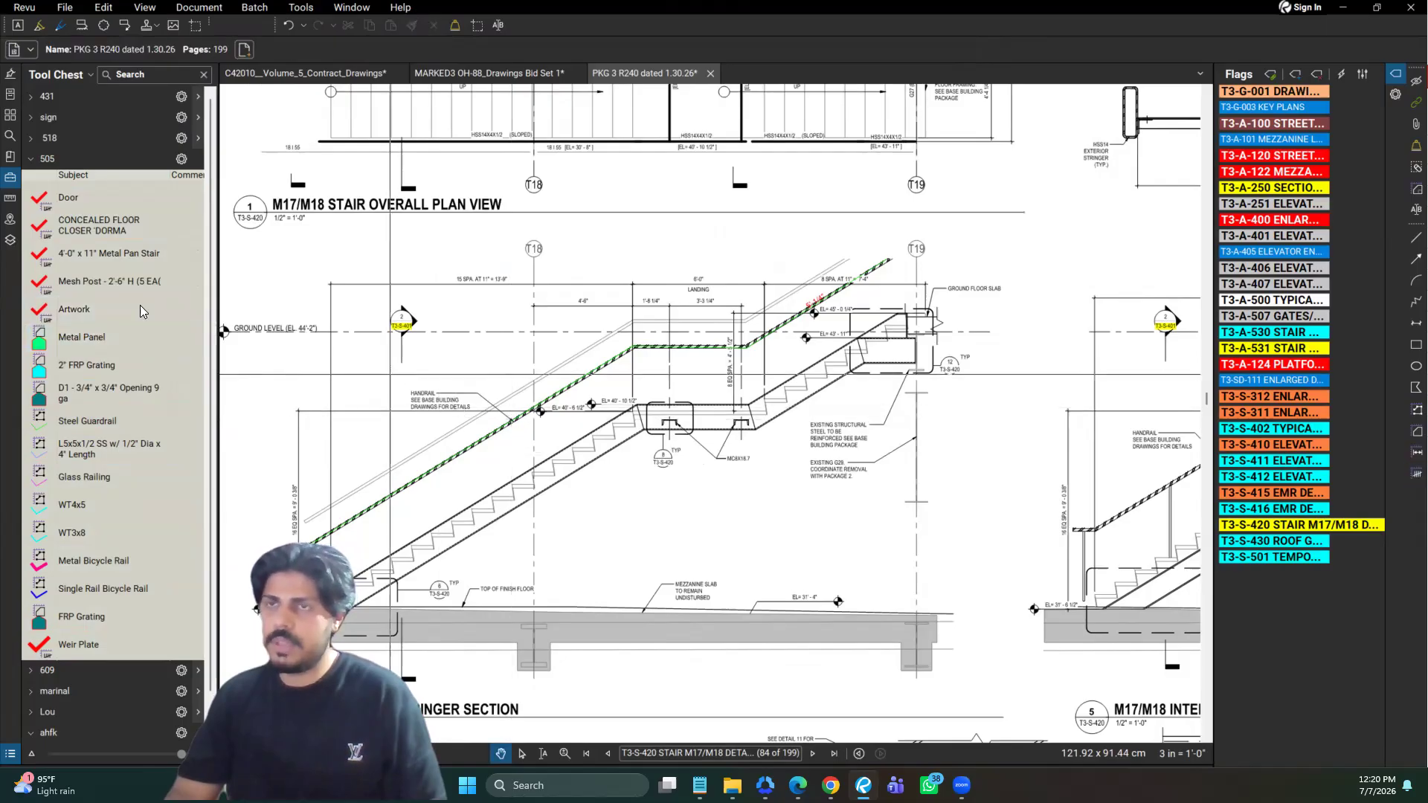
click(96, 283)
click(97, 285)
text(St)
key(BackSpace)
key(BackSpace)
text(Treads)
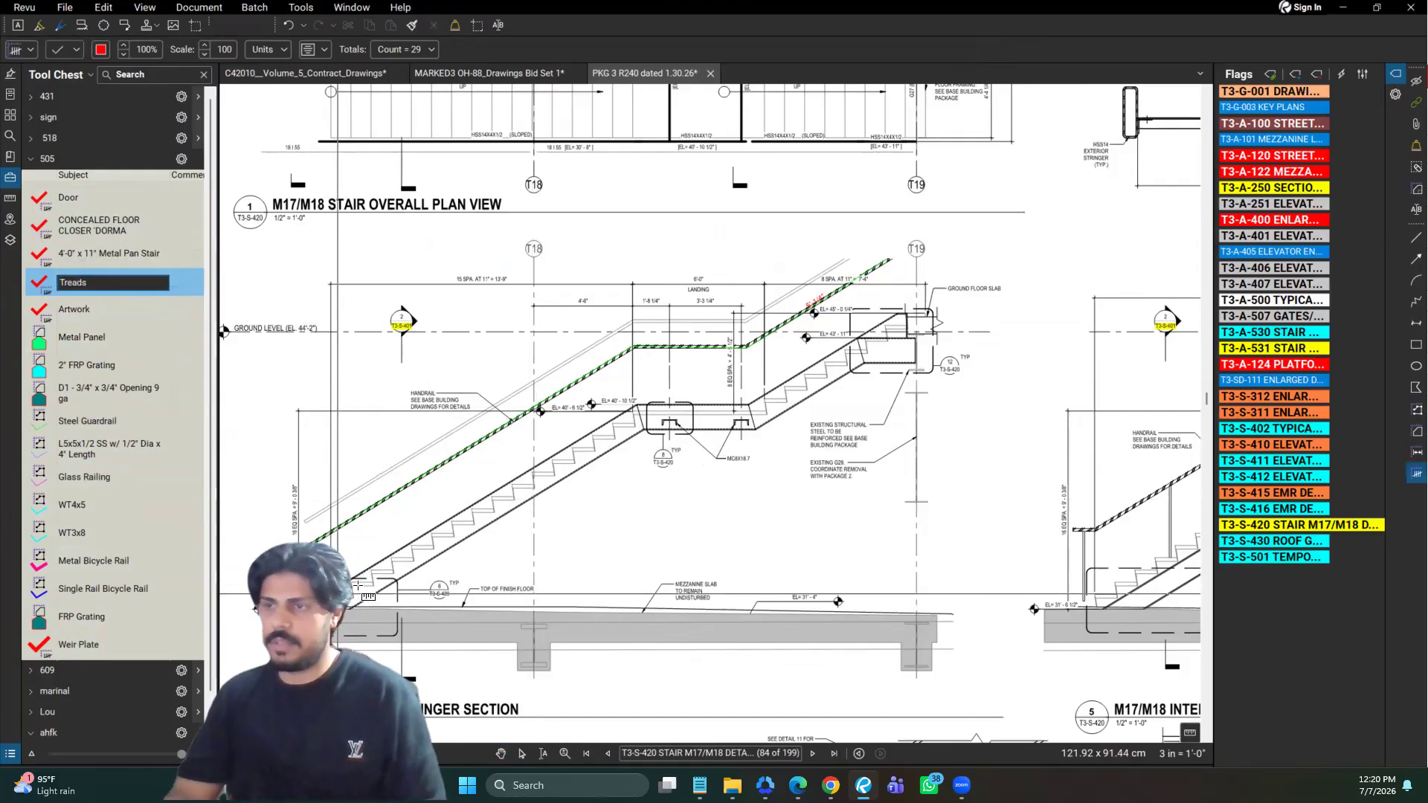
Count four treads at the lower end of the M17/M18 stair's exterior stringer section with the Treads tool
click(358, 586)
click(388, 570)
click(407, 559)
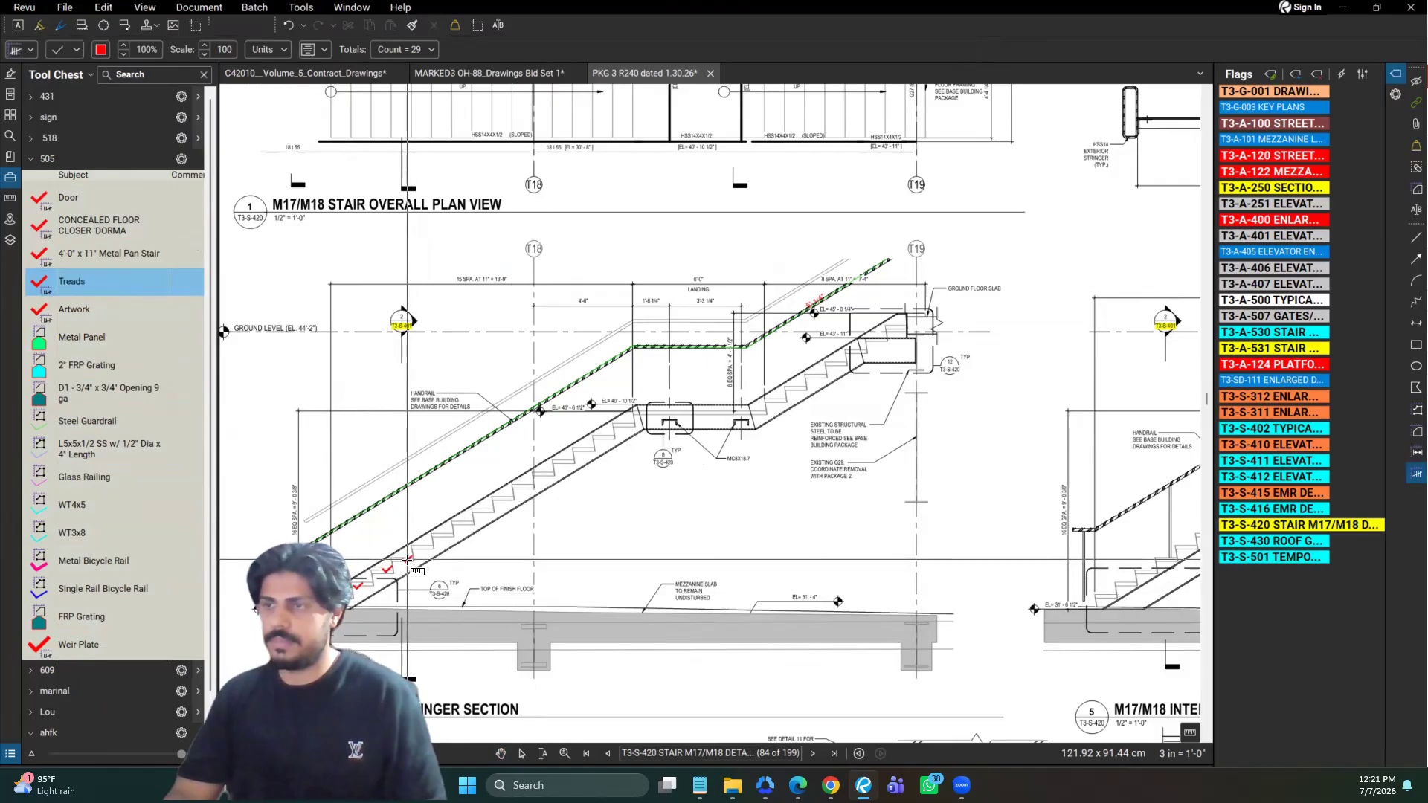
click(445, 575)
key(Escape)
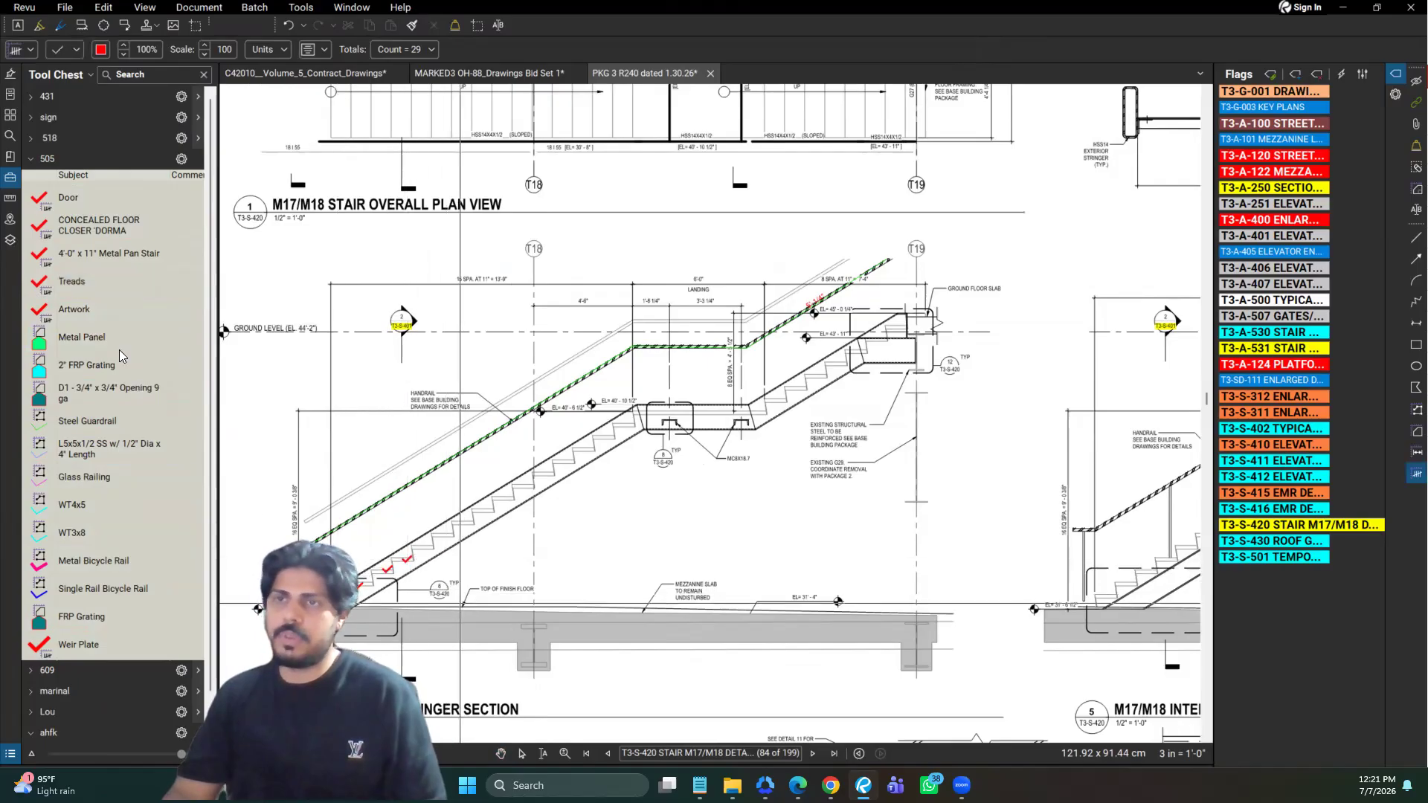
Rename the subject of the Metal Panel area tool in the 505 set to Glass For GR
click(90, 340)
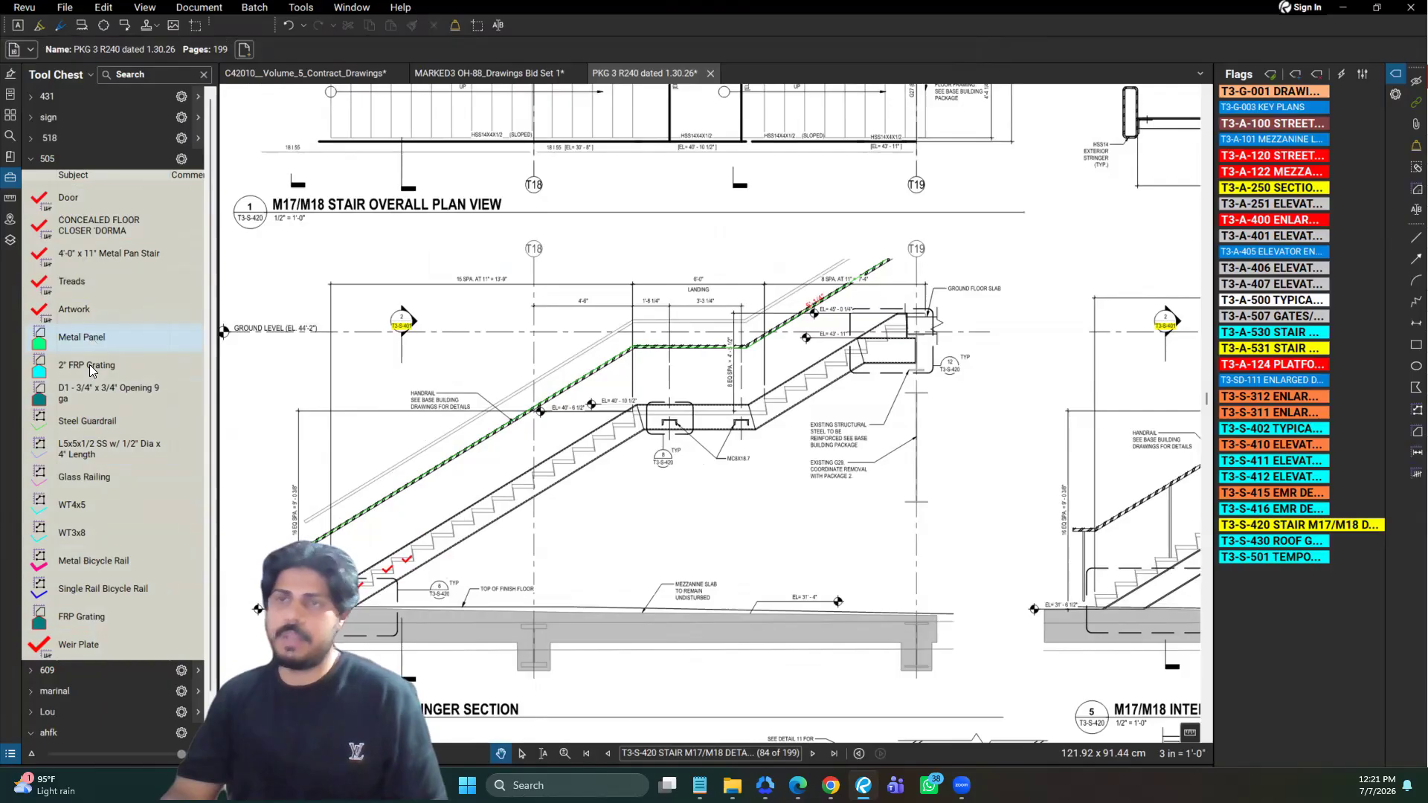
text(Glass F)
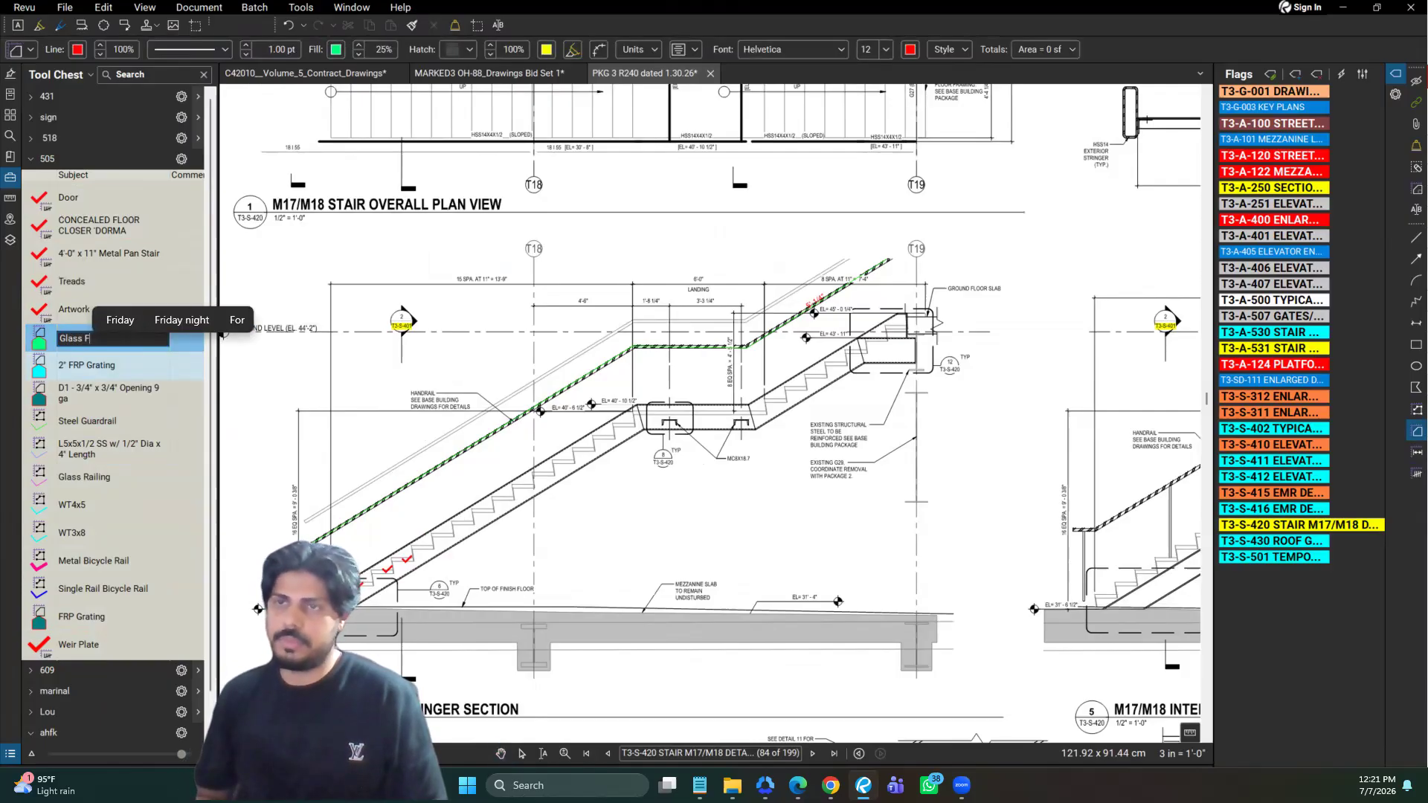
text(or GR)
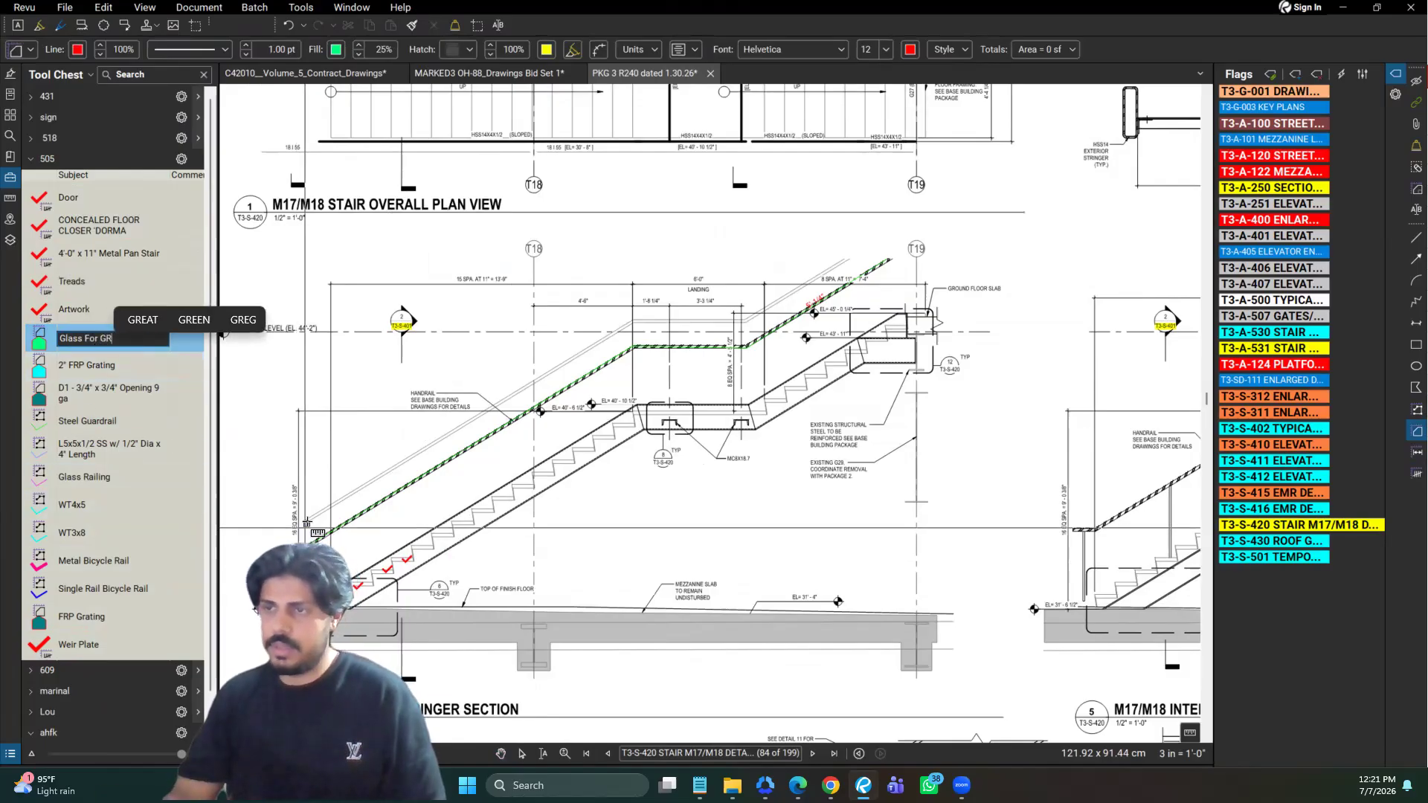
key(Return)
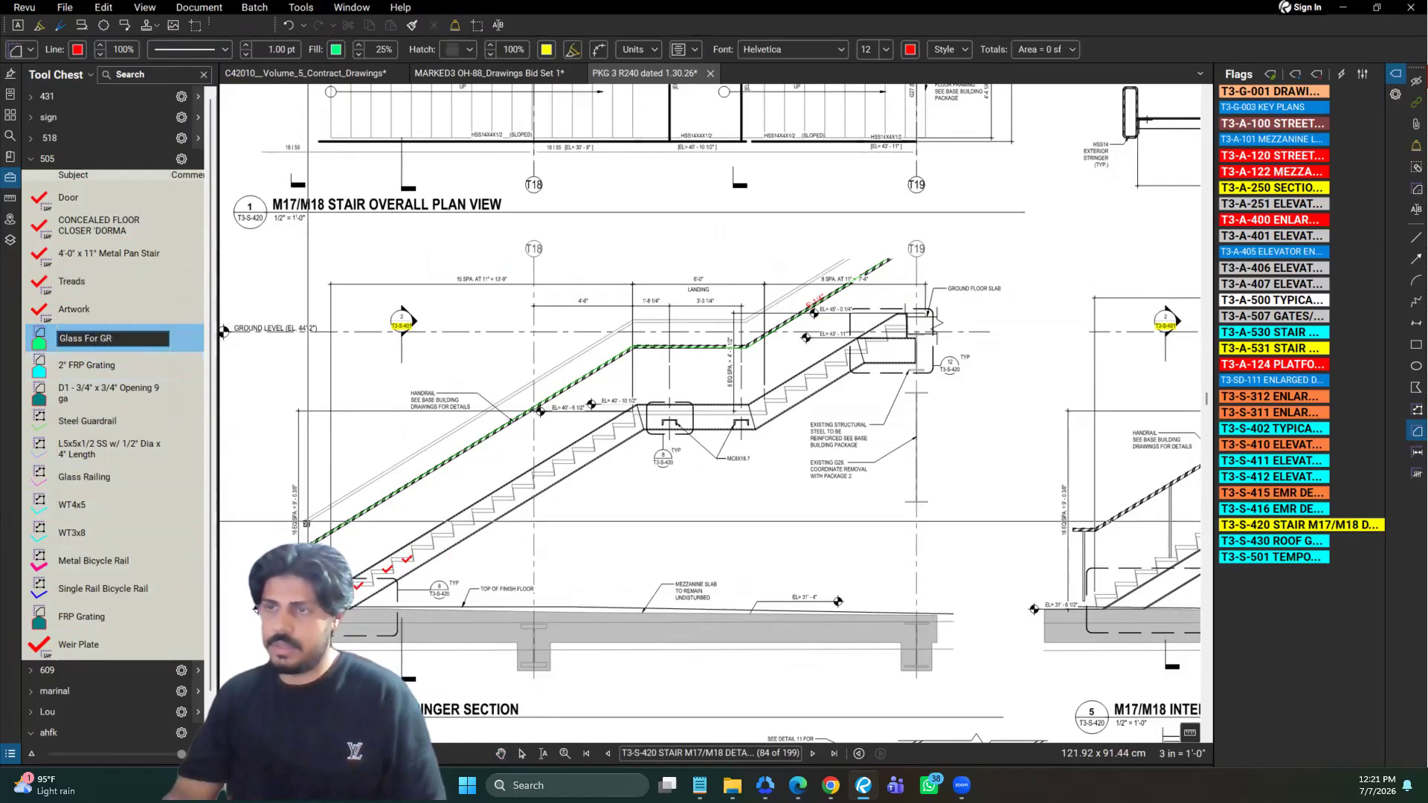
Measure the guardrail glass area of about 1.61 sf between the lower stair flight and its top rail with the Glass For GR tool
click(308, 606)
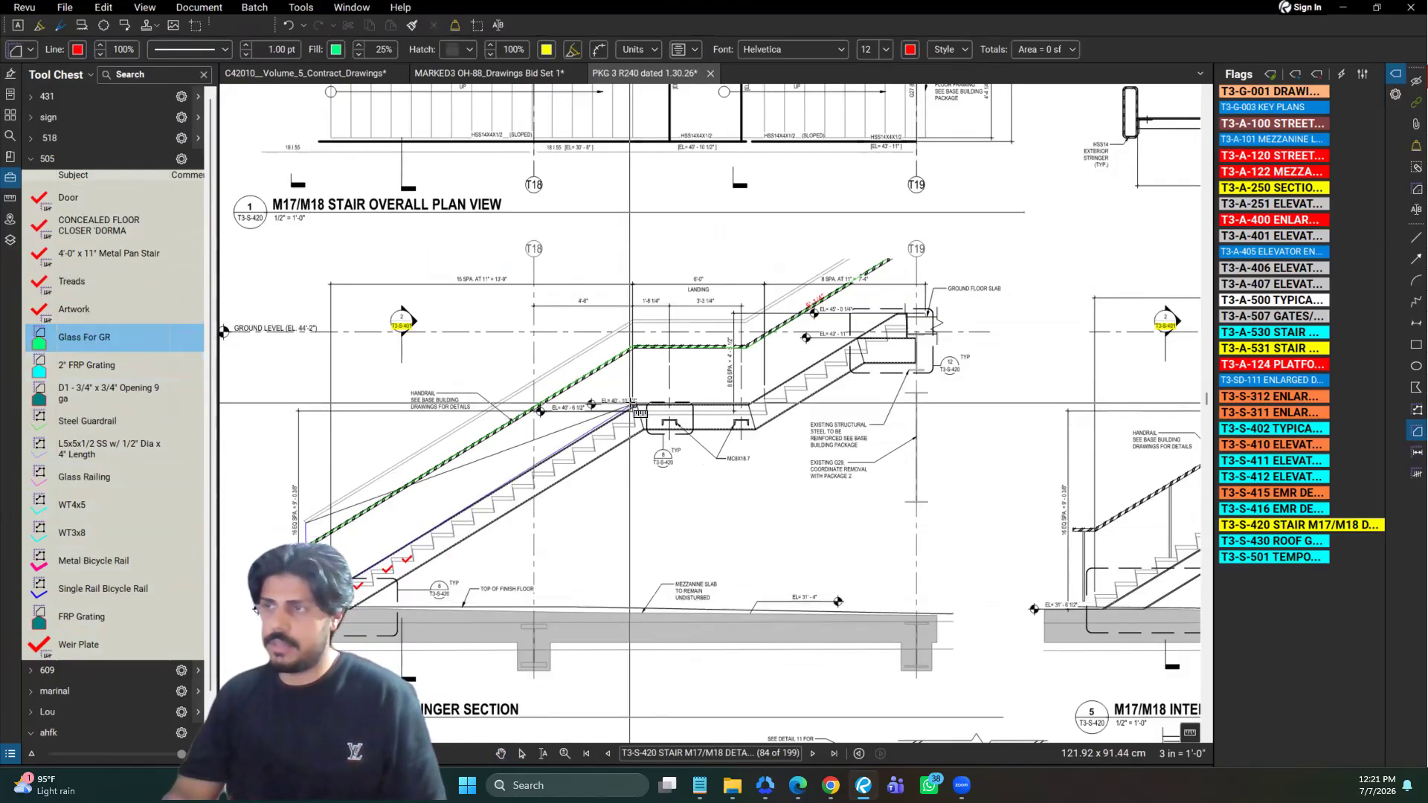
click(633, 408)
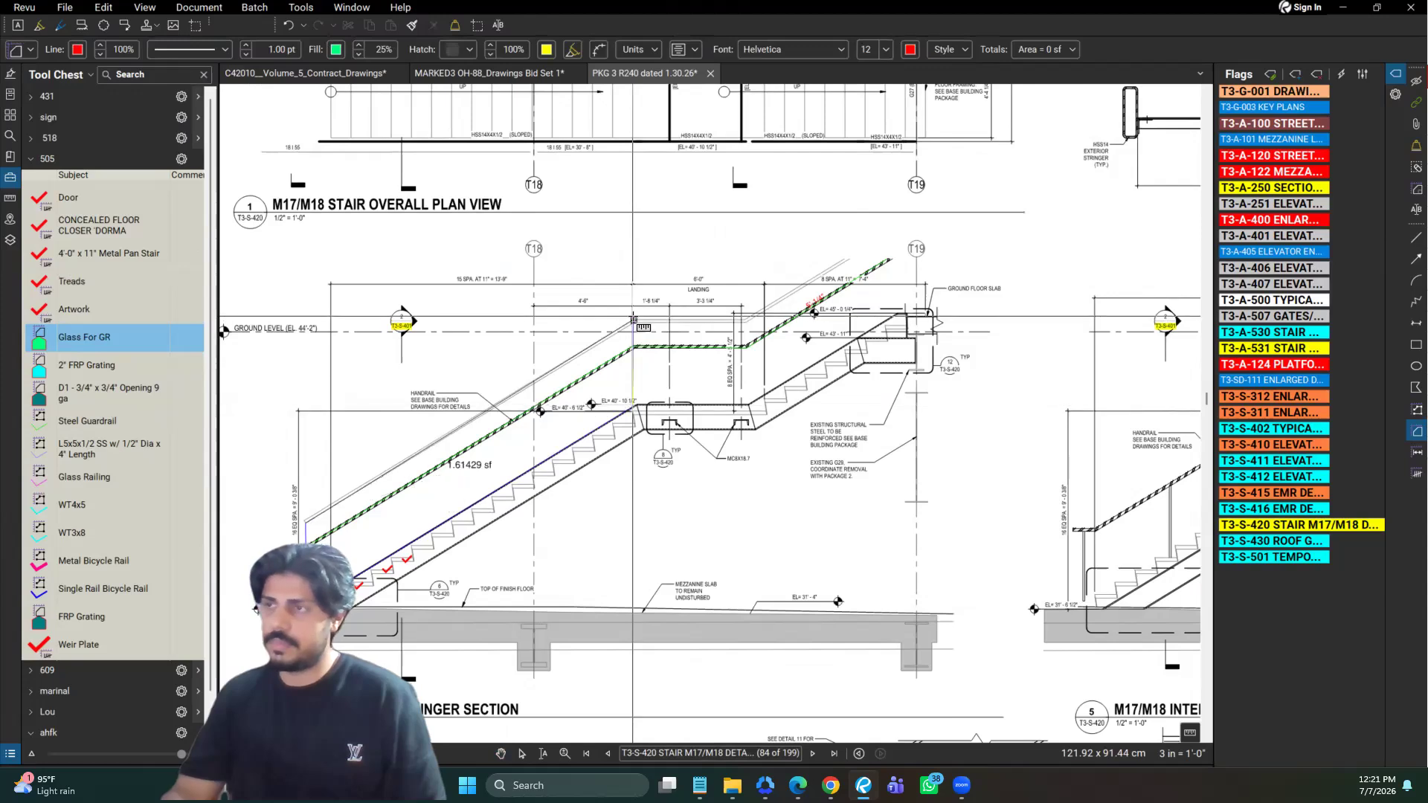
key(Return)
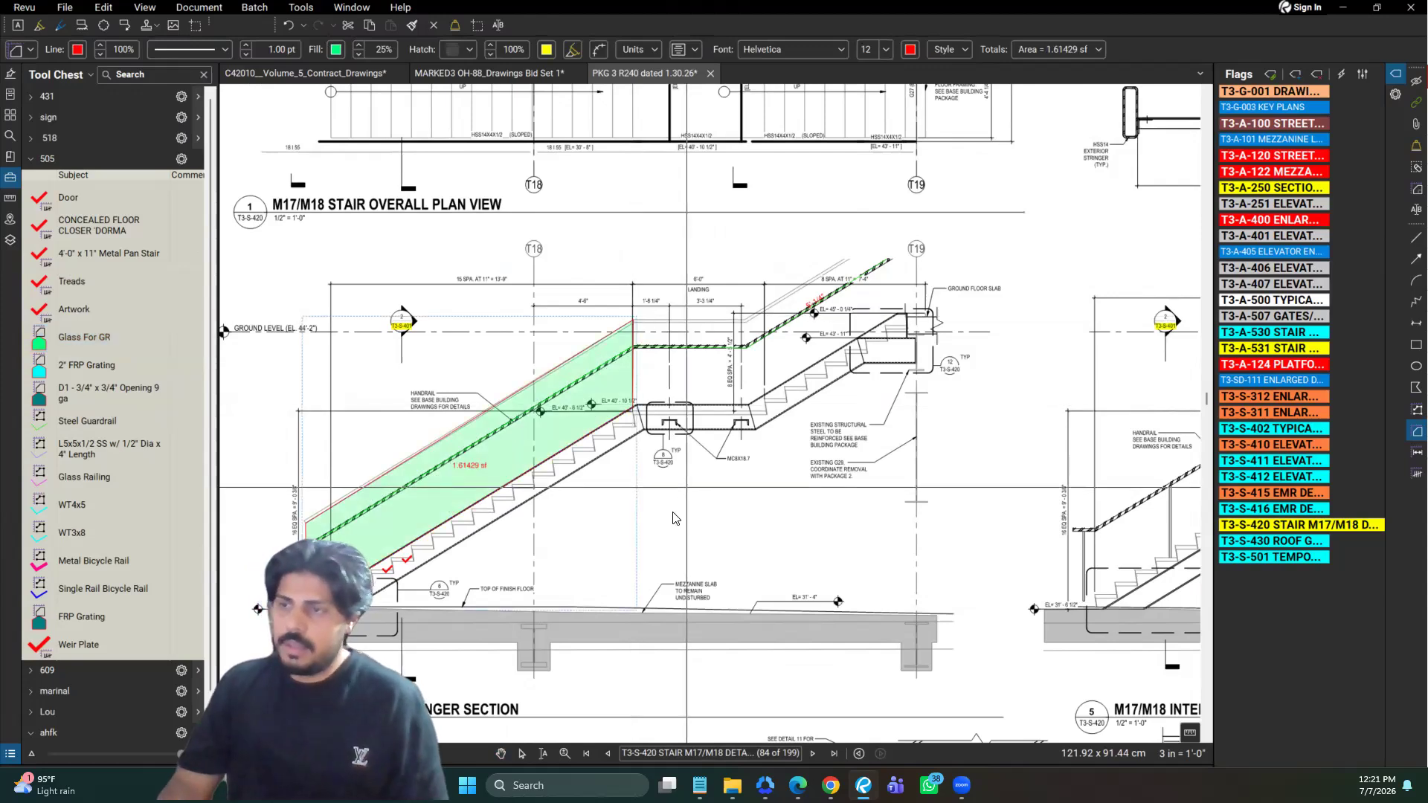
click(434, 467)
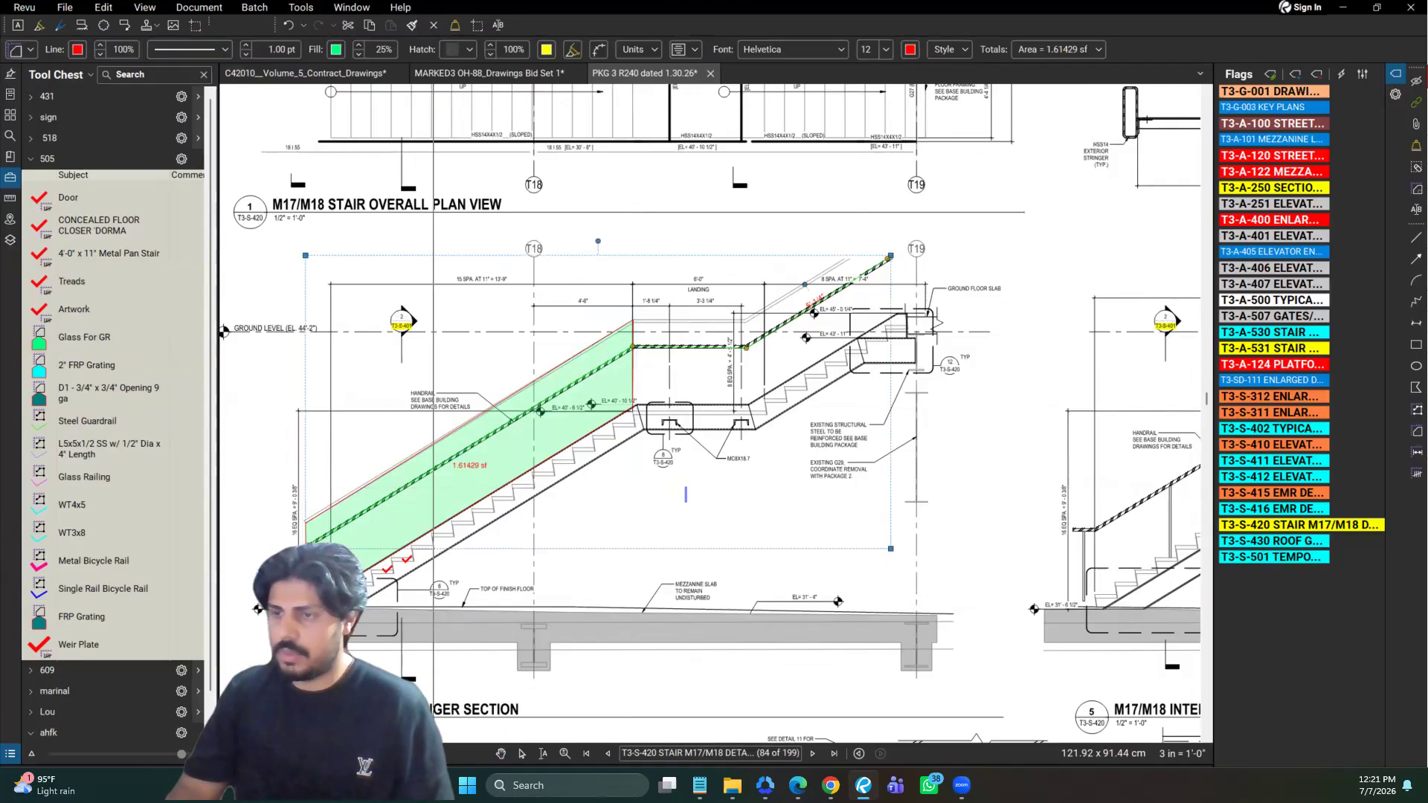
Collapse the Markups List groups by subject, inspect the Glass For GR entry, and close the list again
click(10, 753)
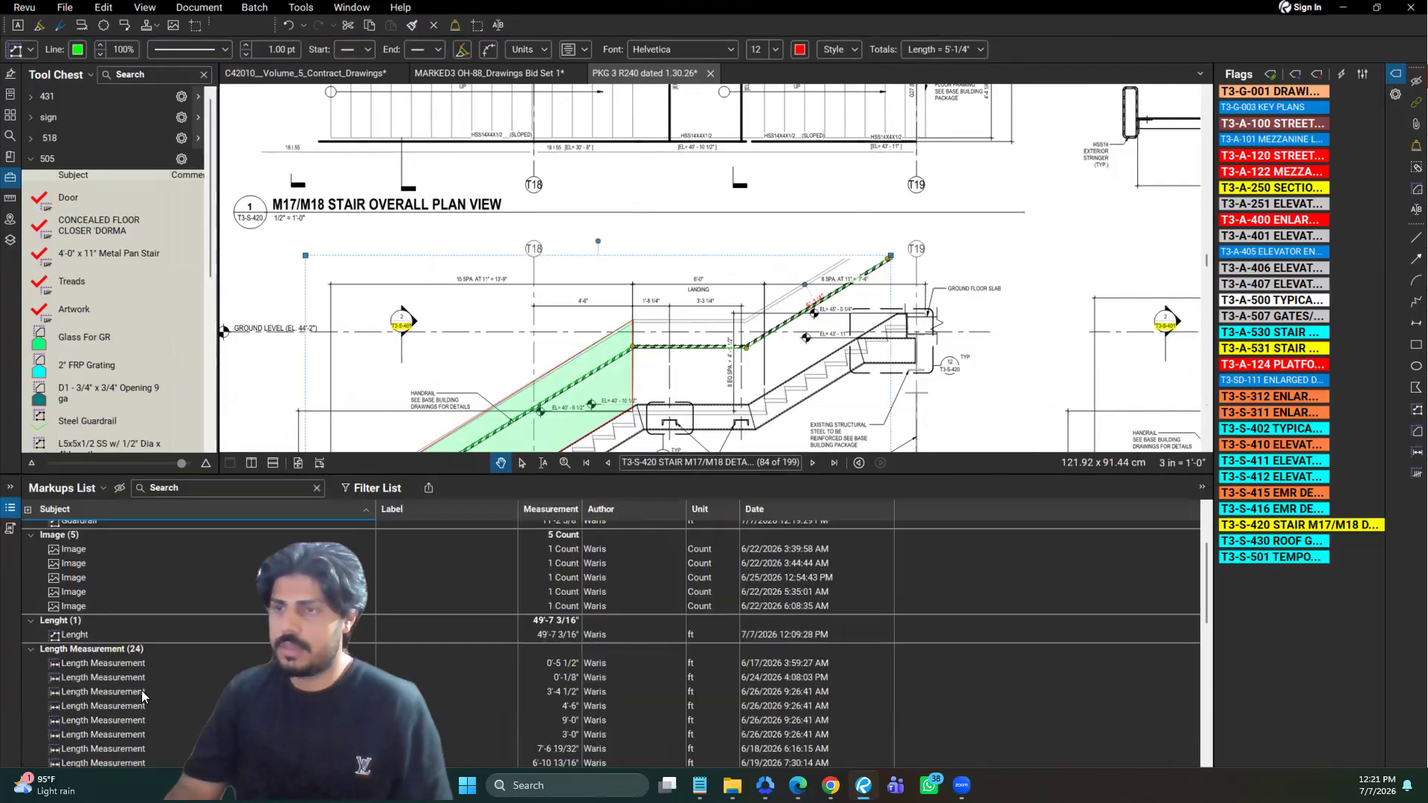
click(29, 510)
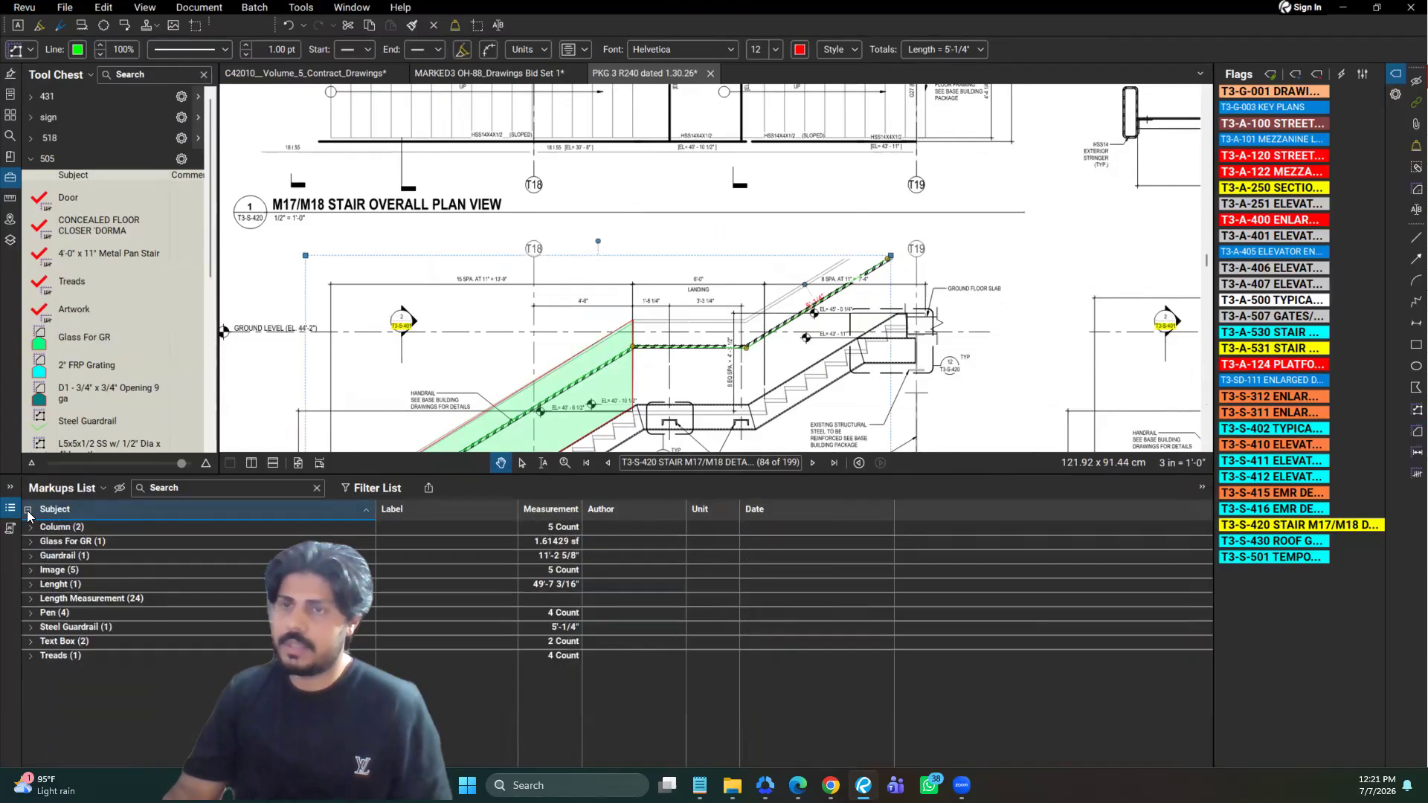
double_click(95, 543)
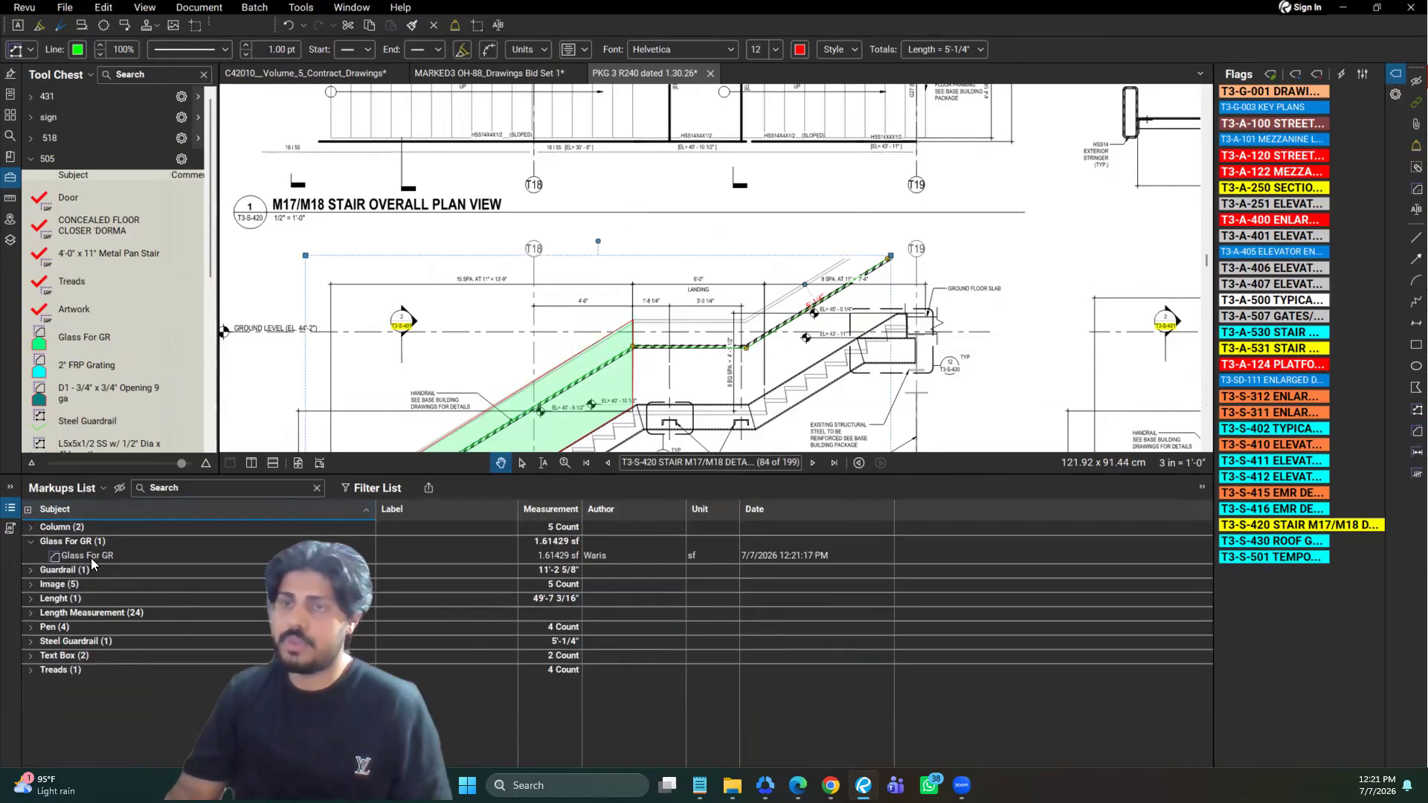
click(28, 544)
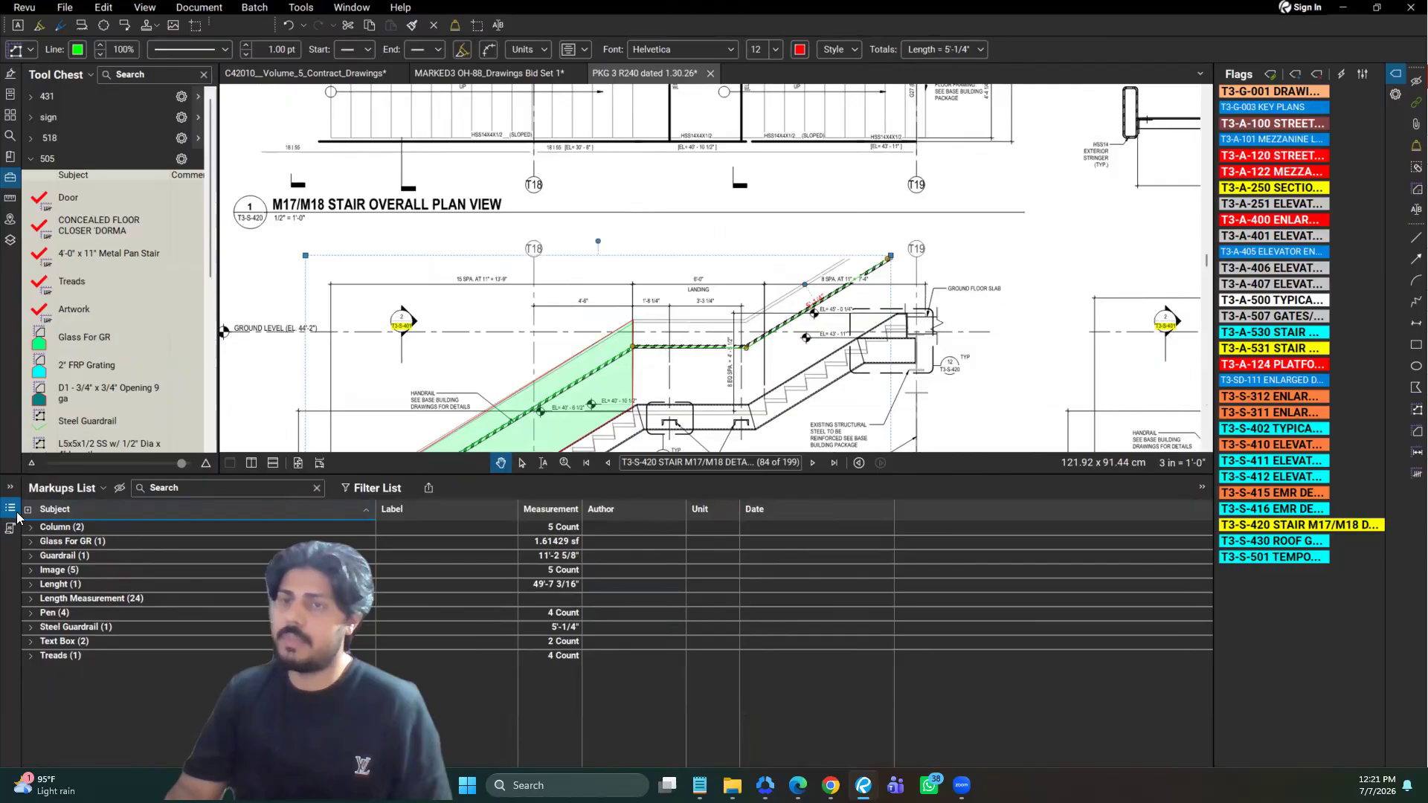
click(14, 512)
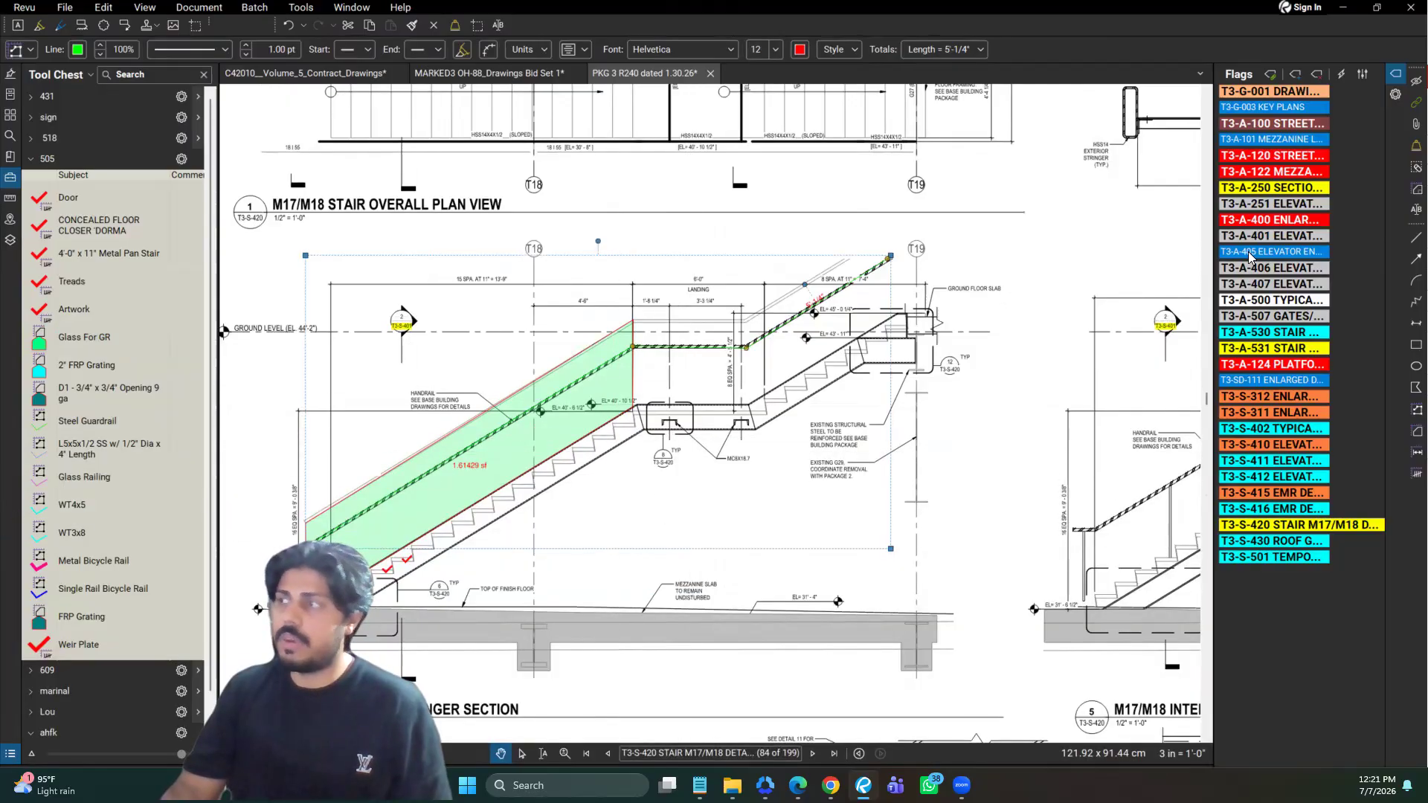
On sheet T3-A-507, measure the tallest glass panel in under stair glass fence elevation 5, about 11.3 sf, with the Glass For GR tool
click(1270, 271)
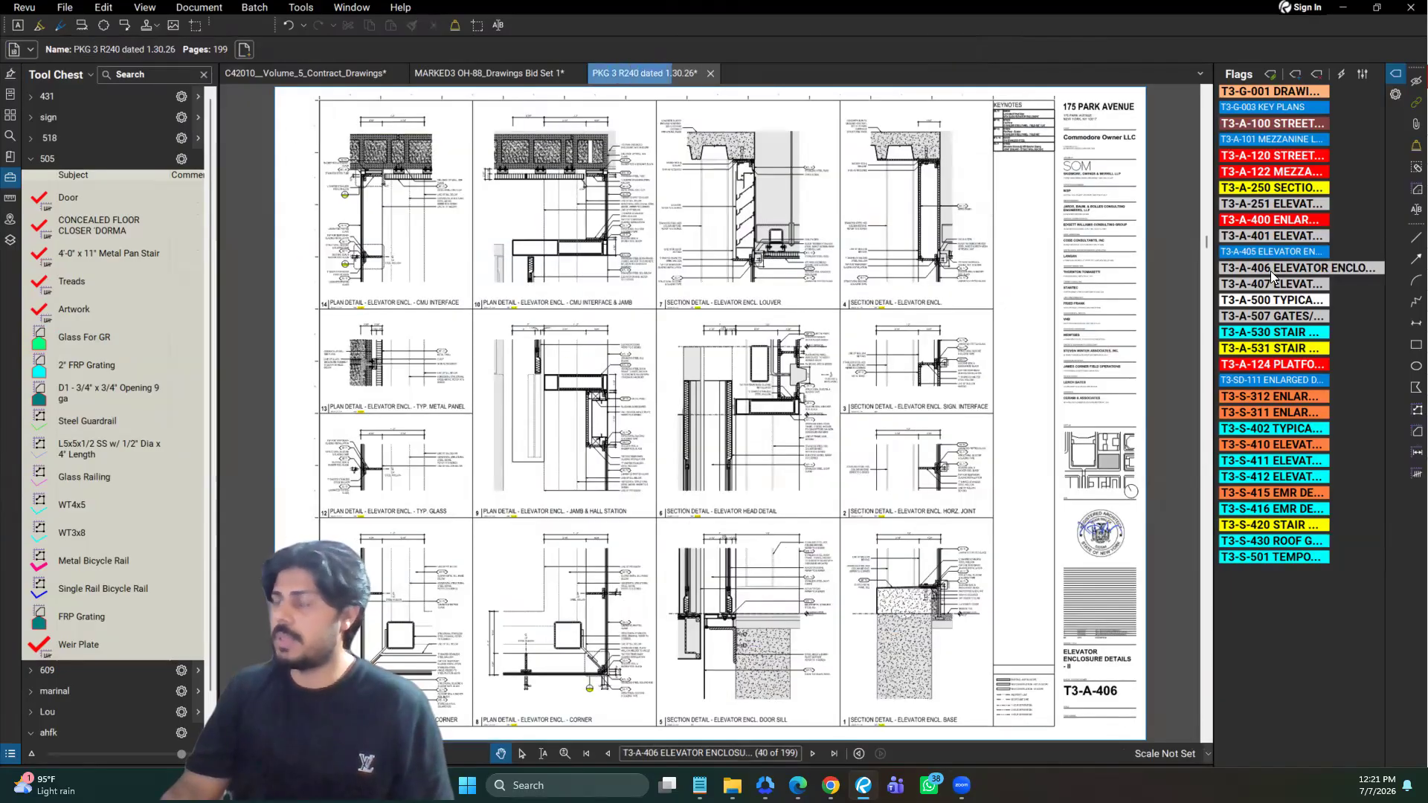
click(1275, 311)
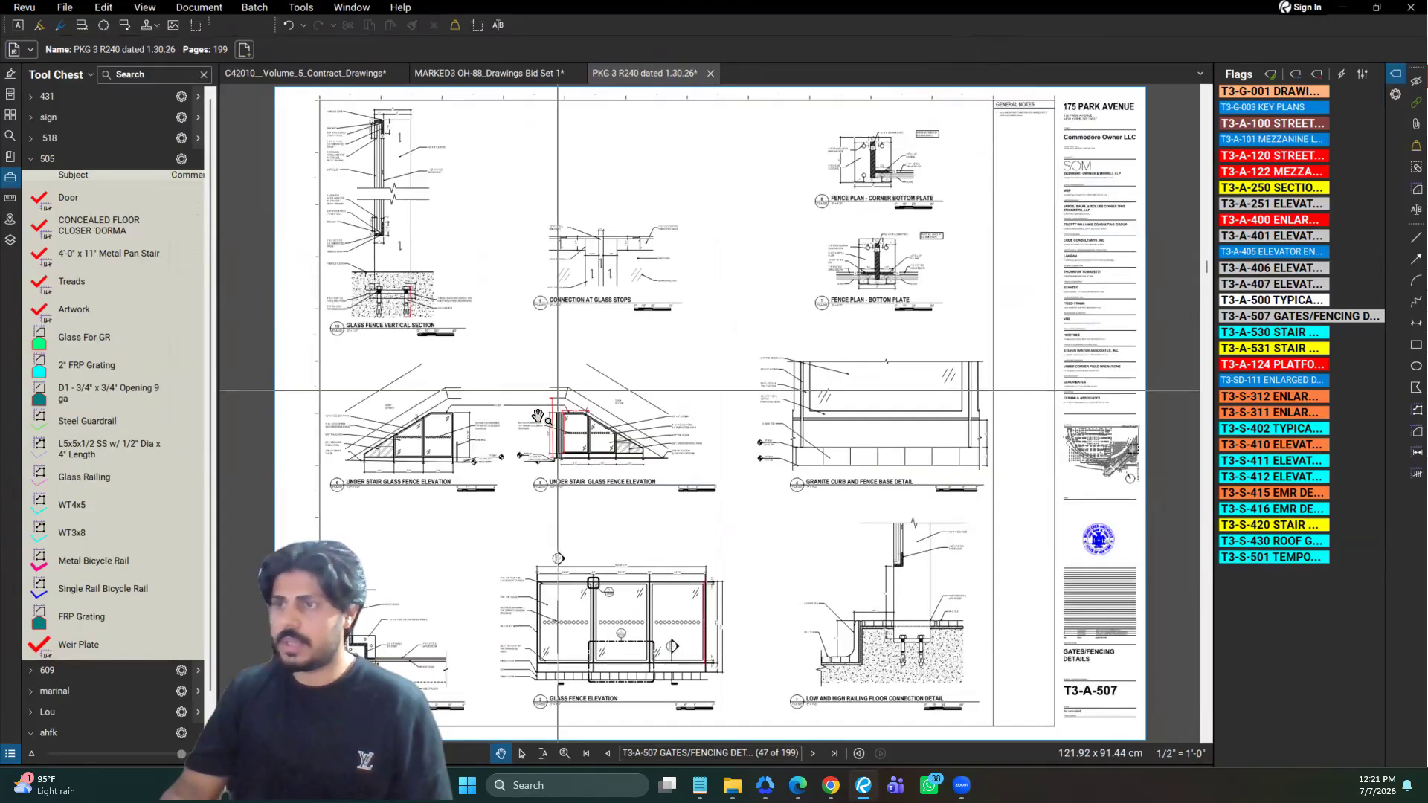
scroll(569, 379, up, 5)
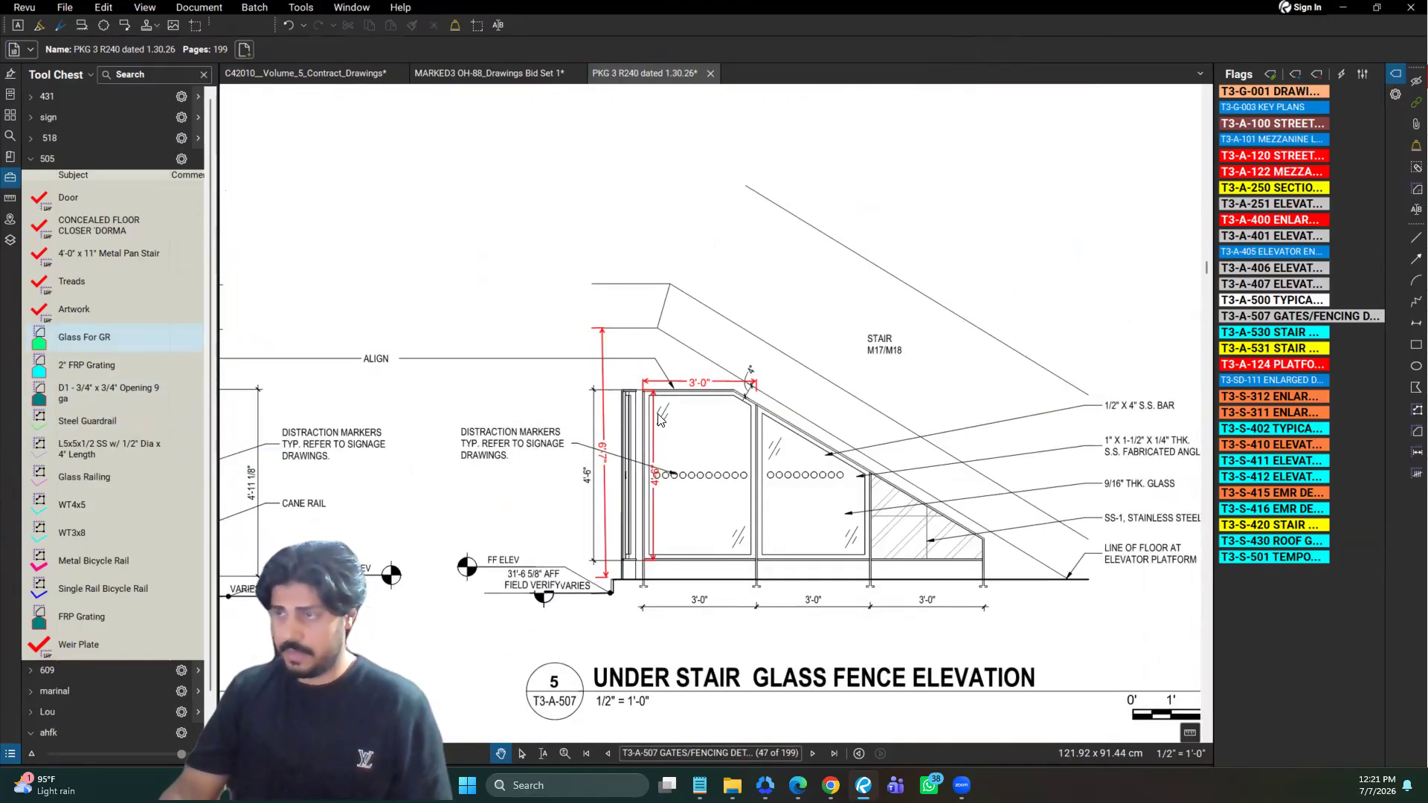
click(96, 338)
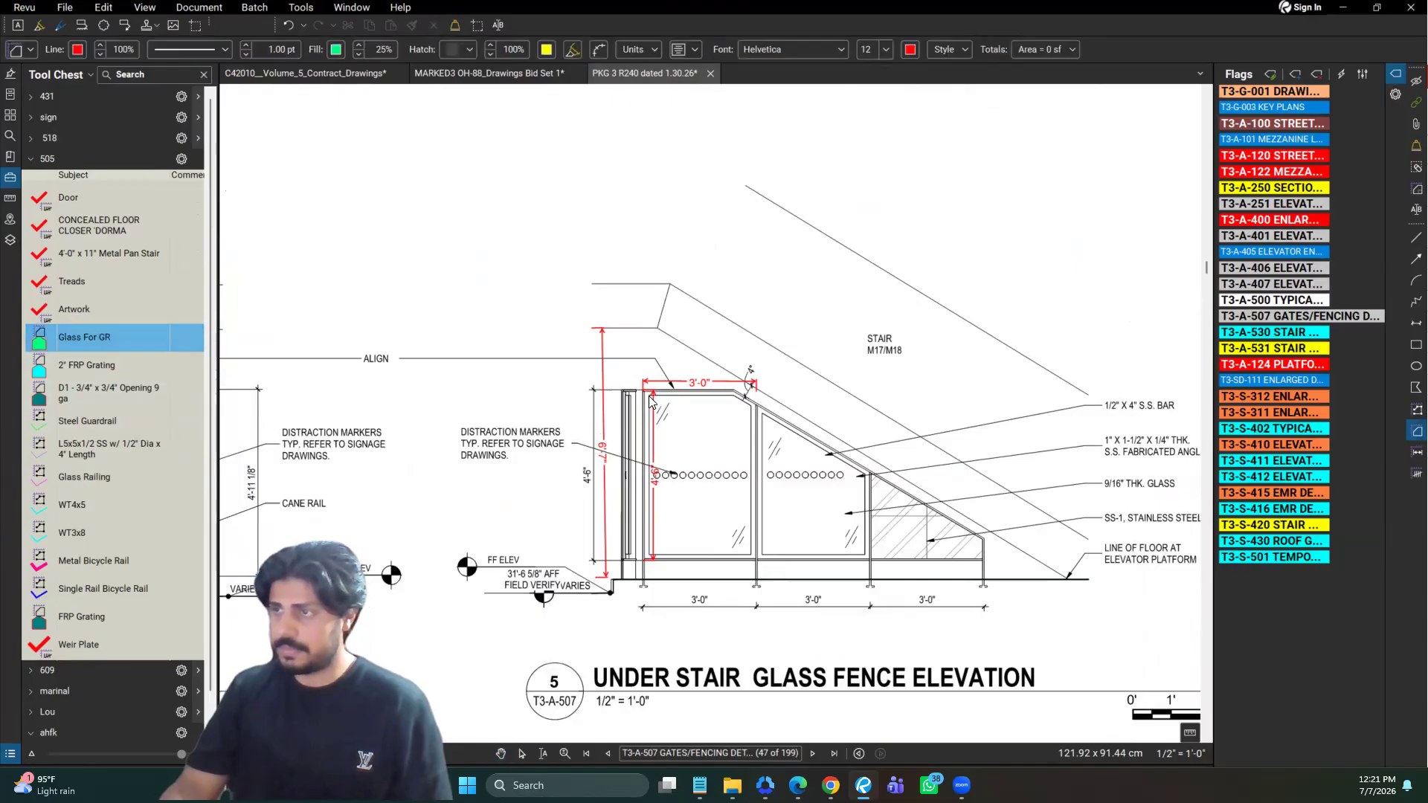
drag(649, 395, 751, 588)
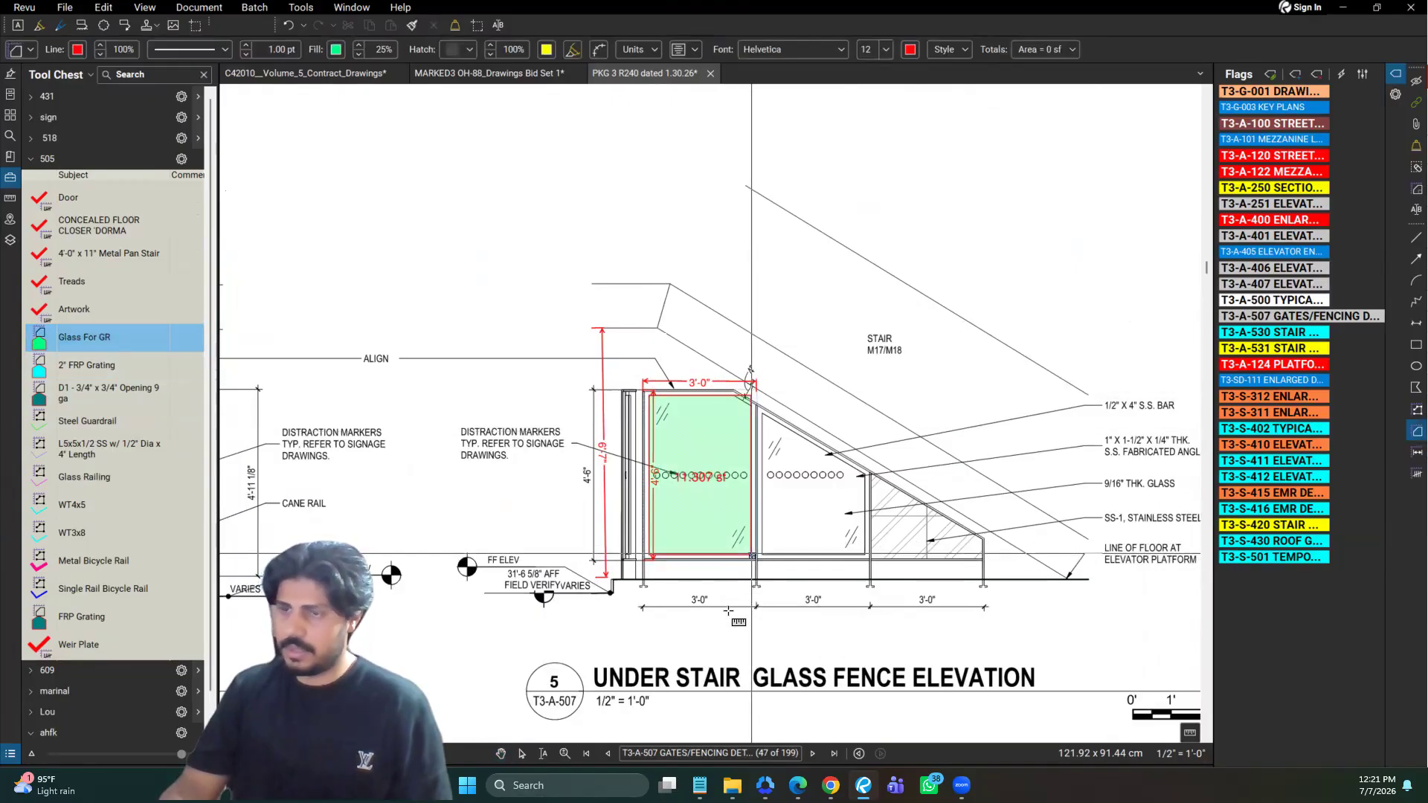
Expand the Glass For GR group in the Markups List, locate the fence panel's entry on the drawing, and close the list
click(13, 754)
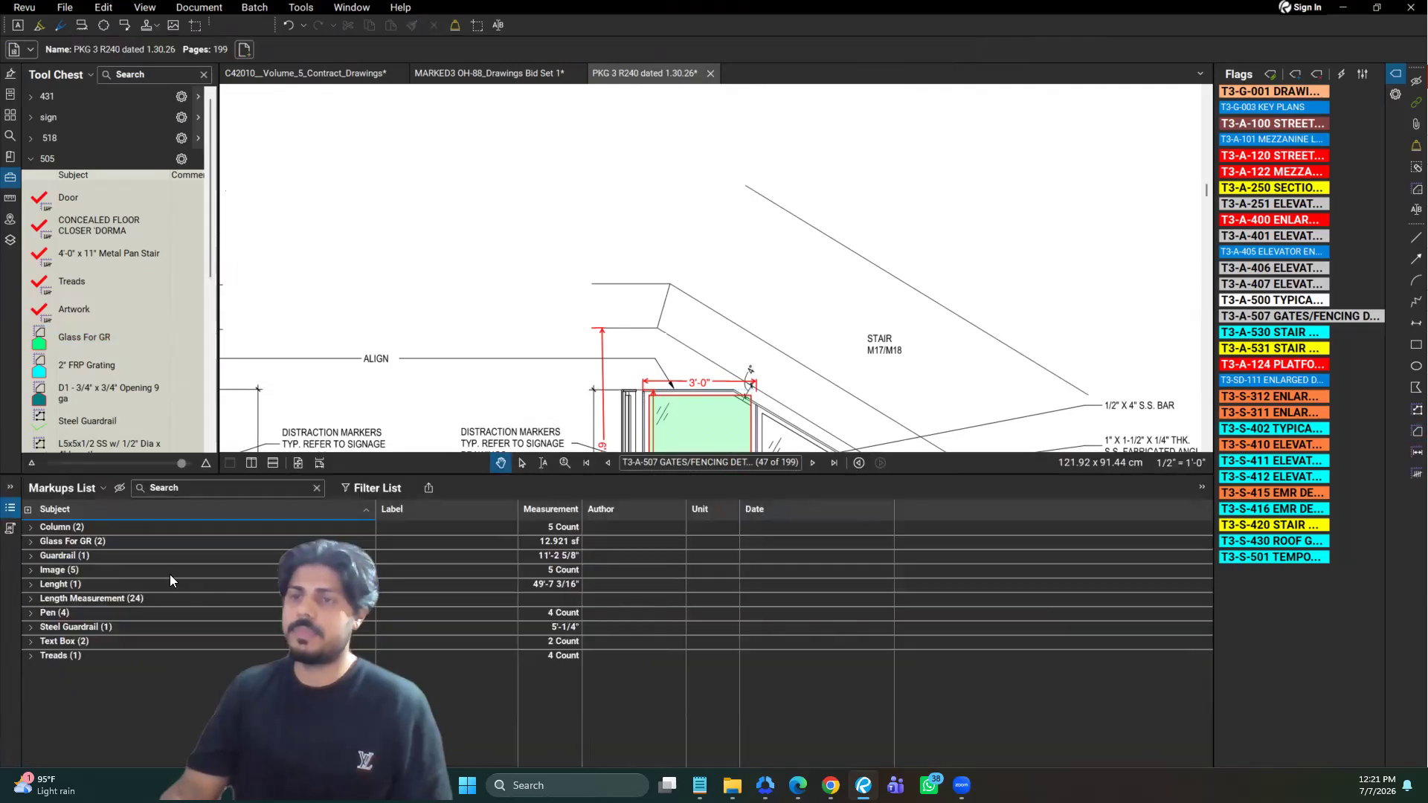
double_click(73, 543)
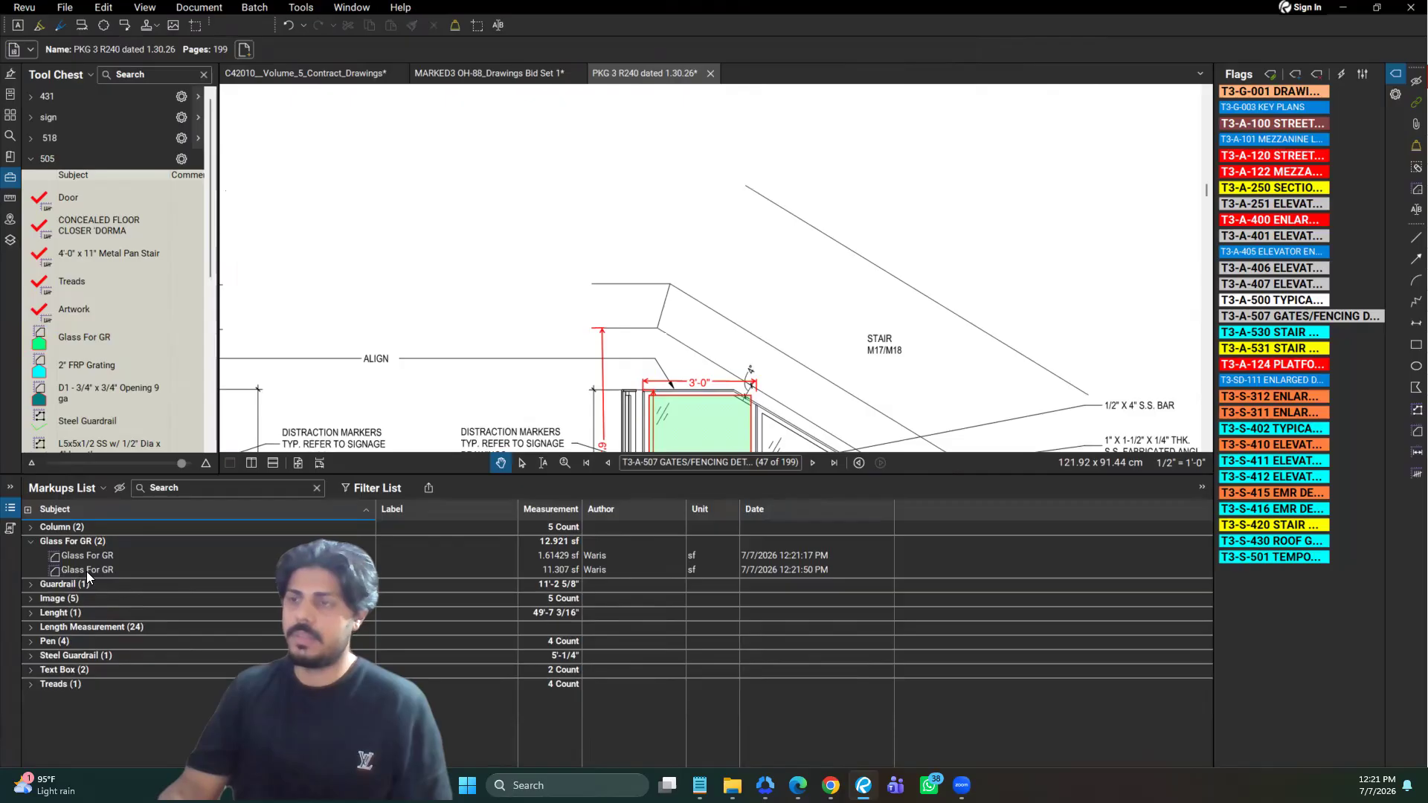
click(86, 572)
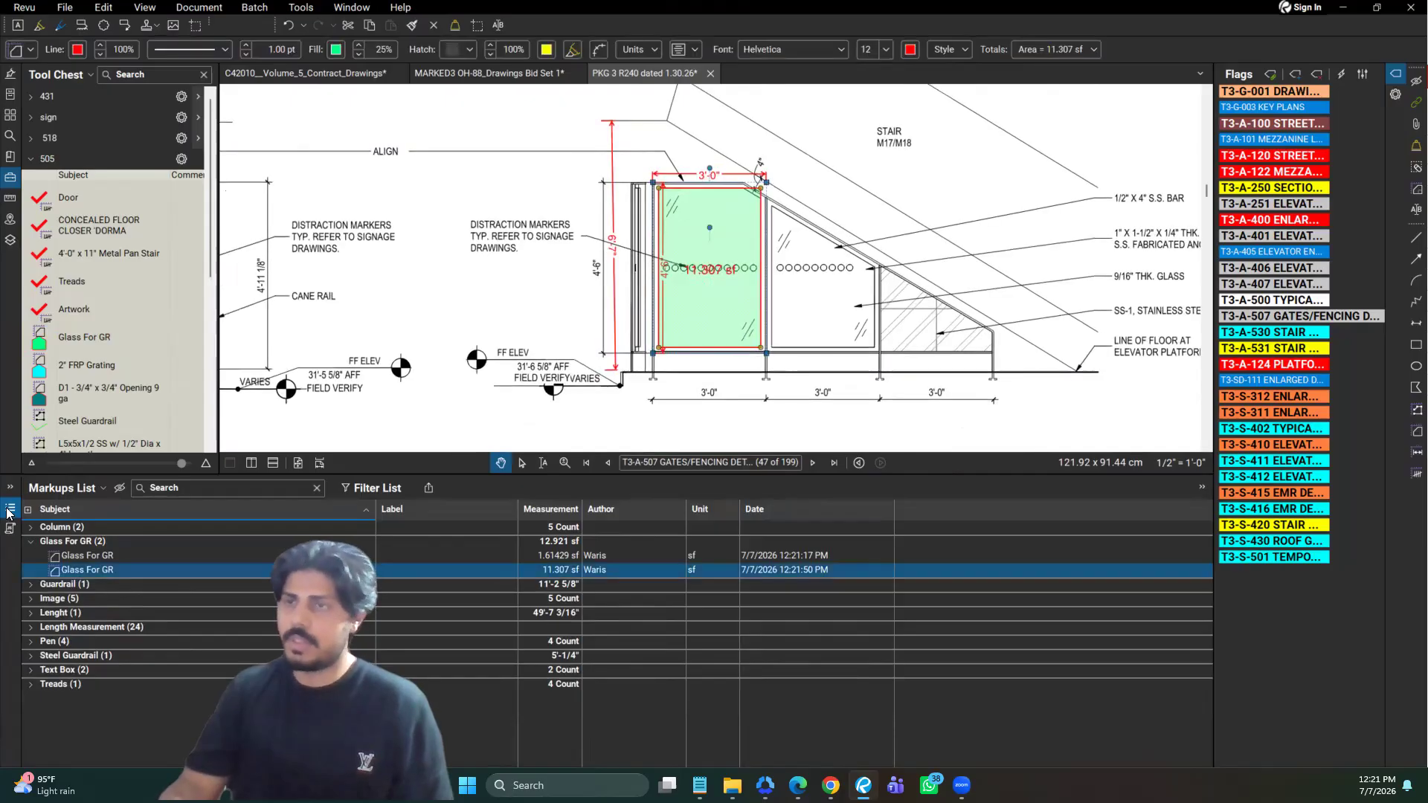
key(alt+l)
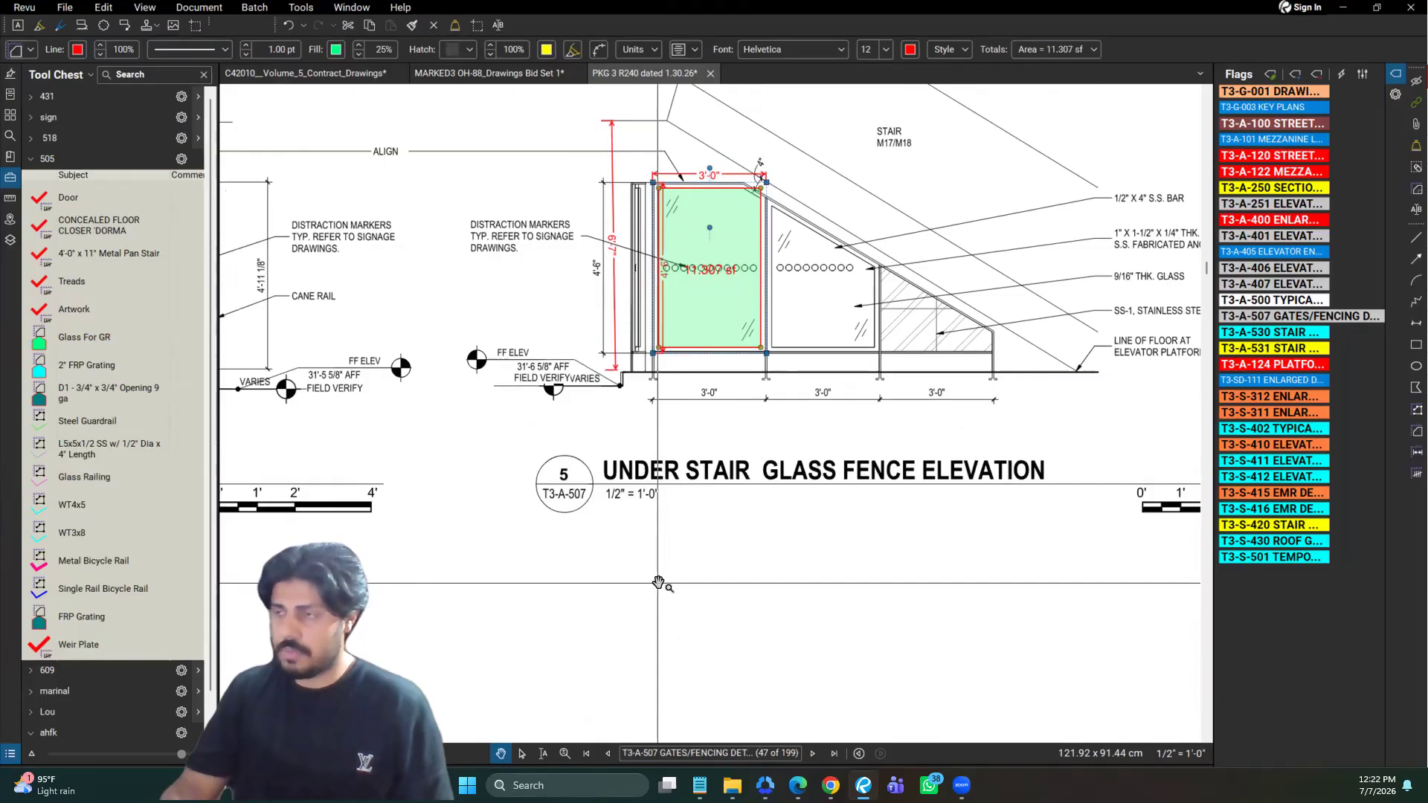
Duplicate the Glass For GR tool in the 505 set and rename the copy's subject Roofing
scroll(629, 529, down, 3)
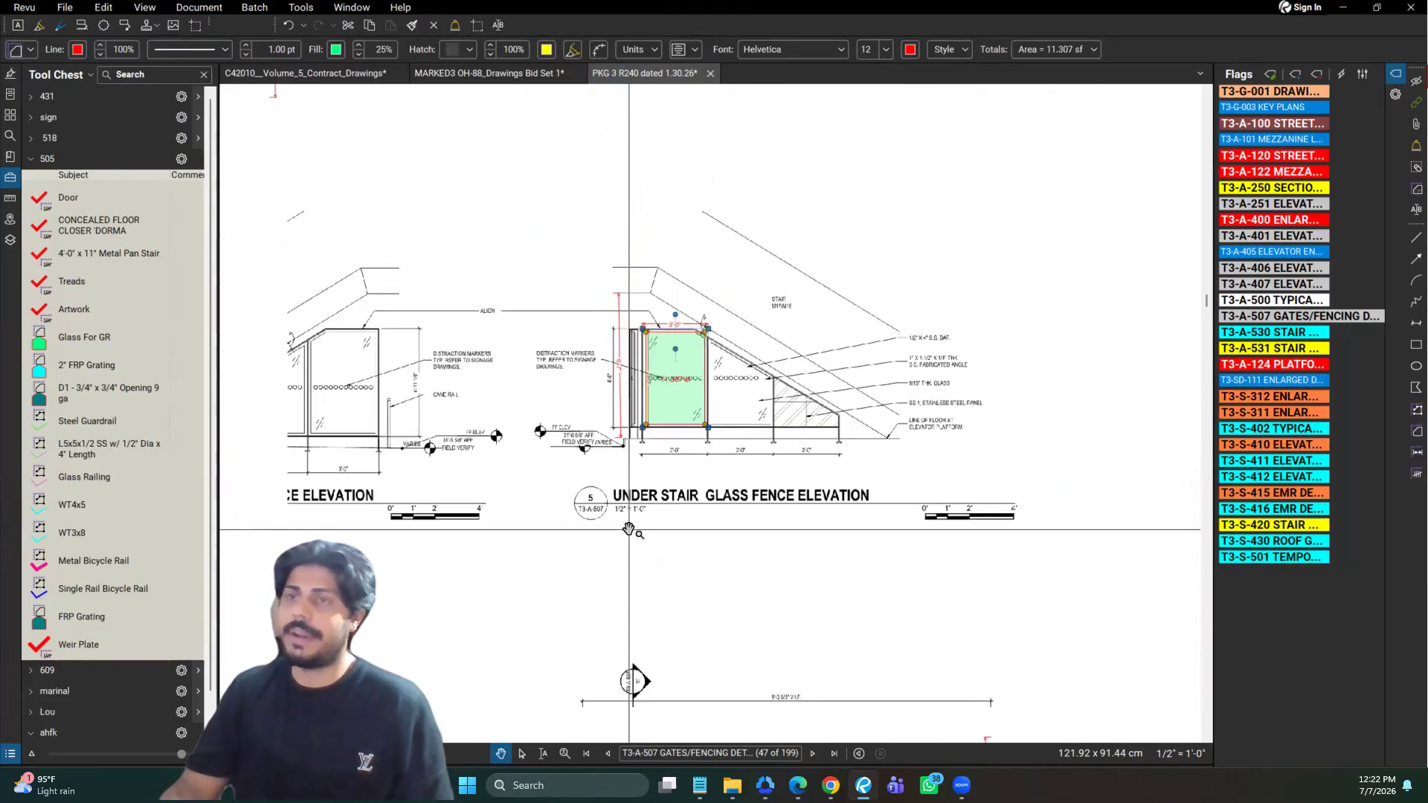
scroll(629, 529, down, 1)
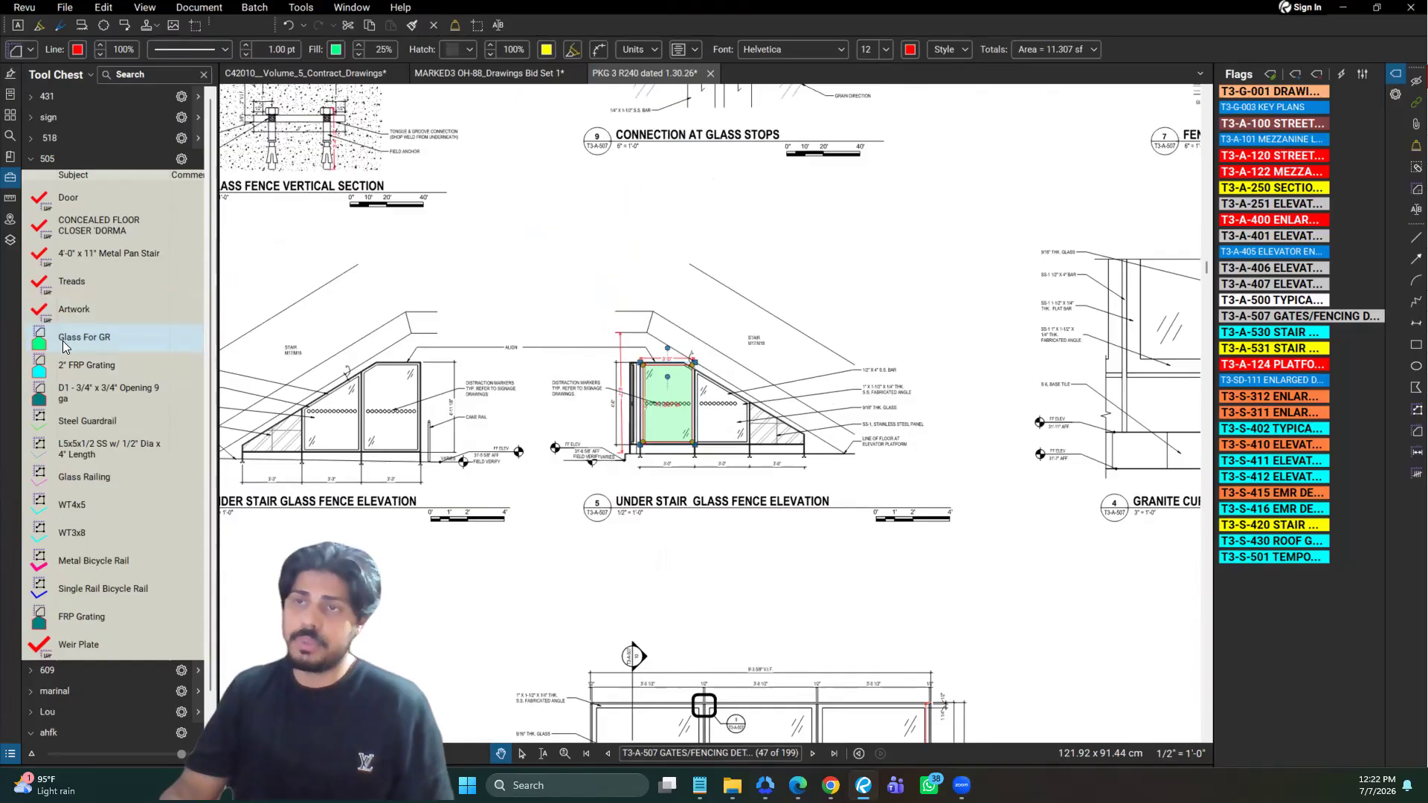
click(62, 341)
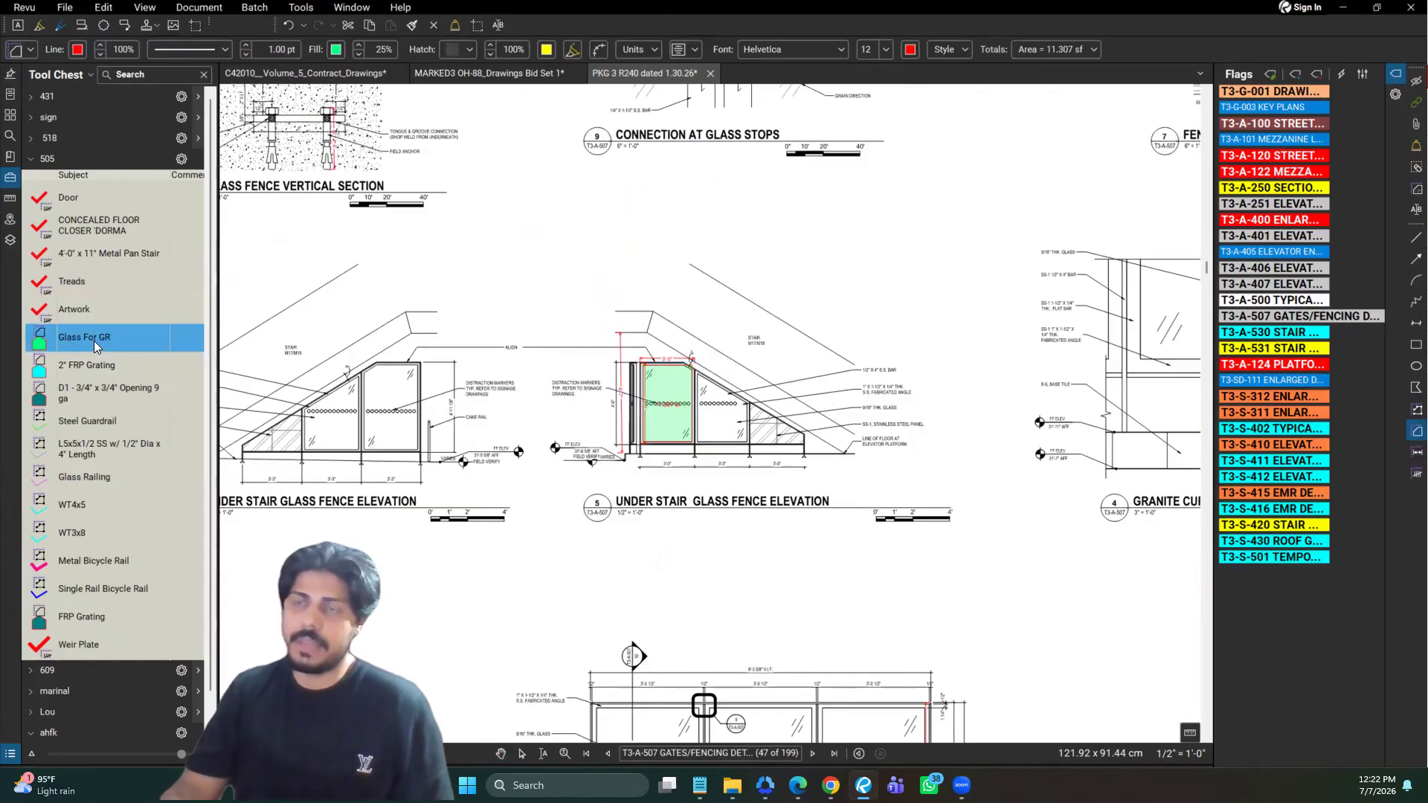
right_click(62, 340)
click(112, 348)
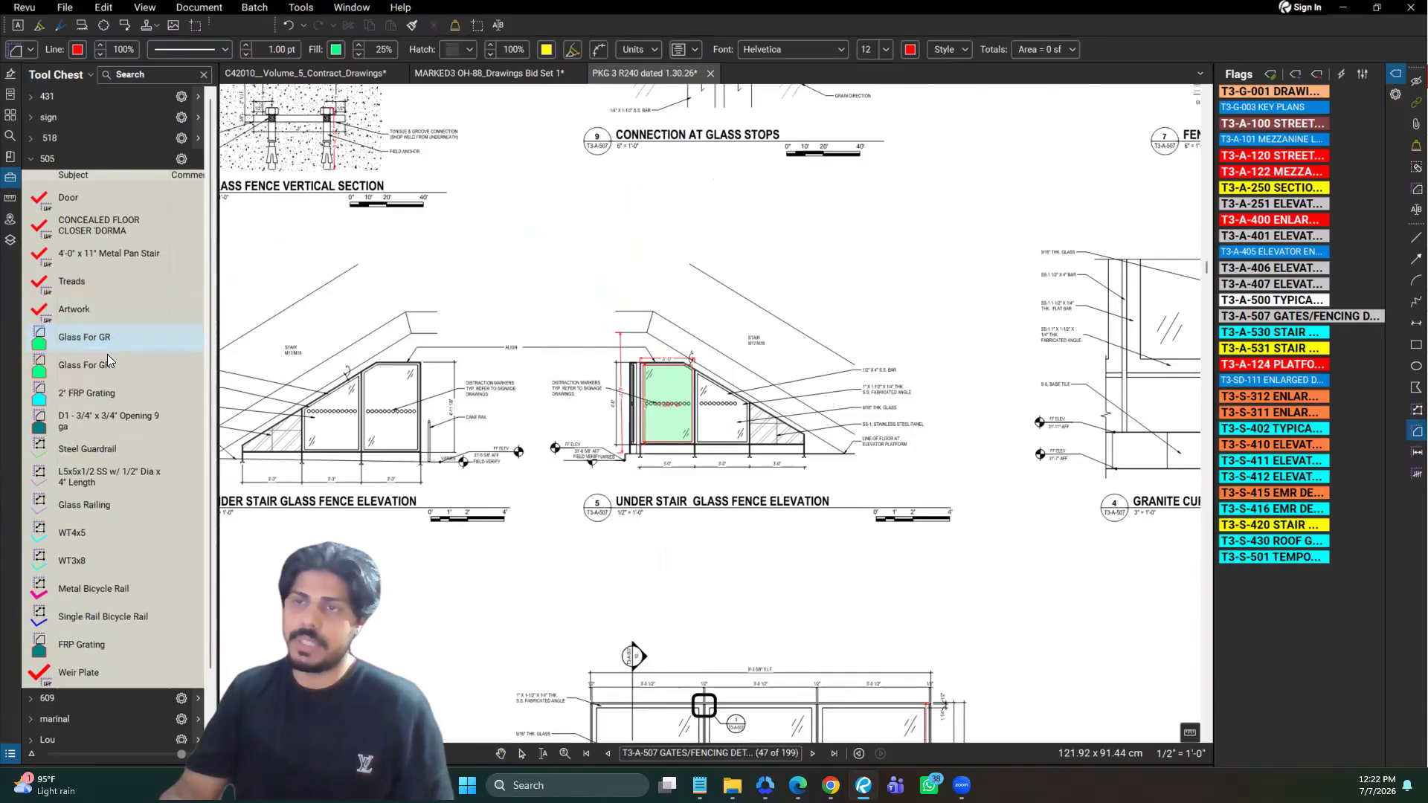
click(105, 360)
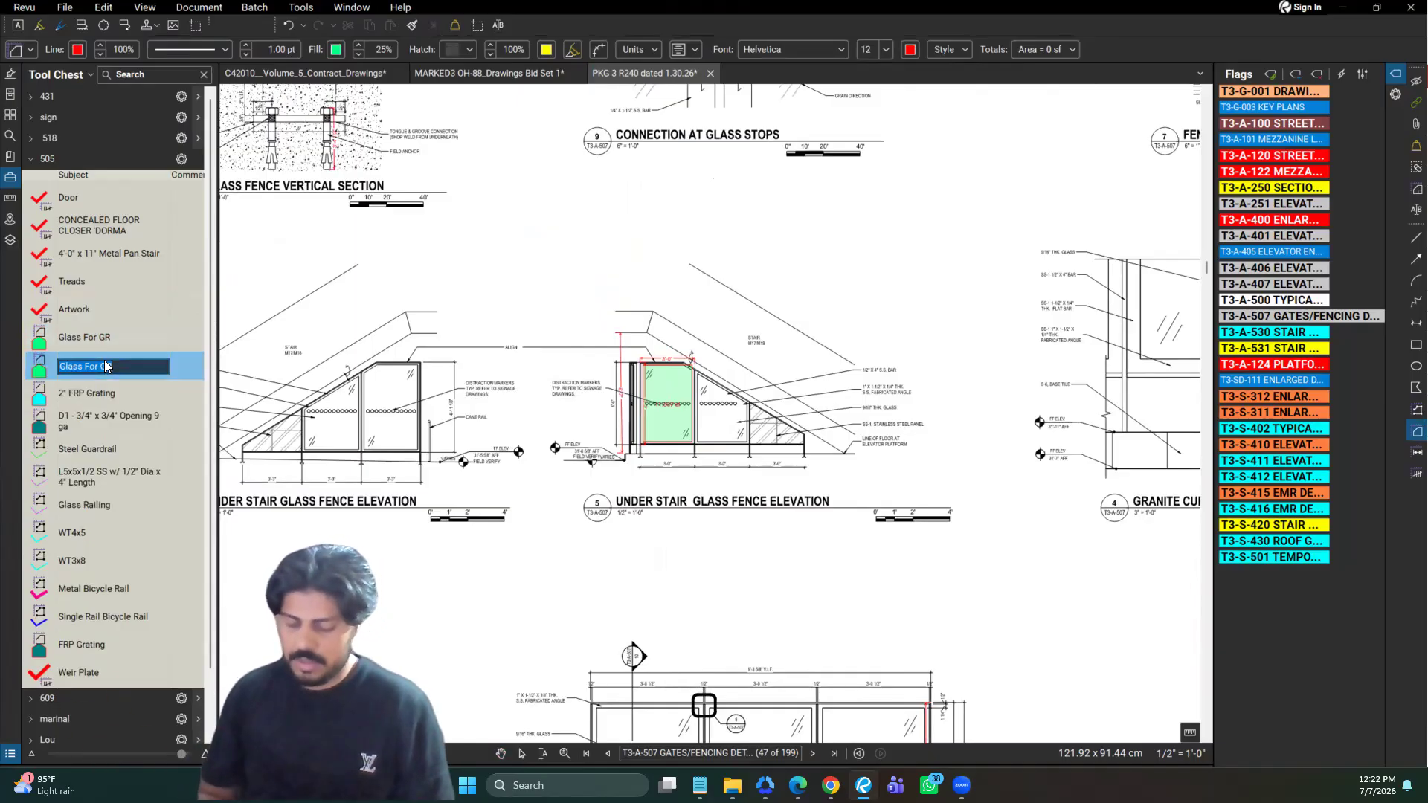
text(Roofing)
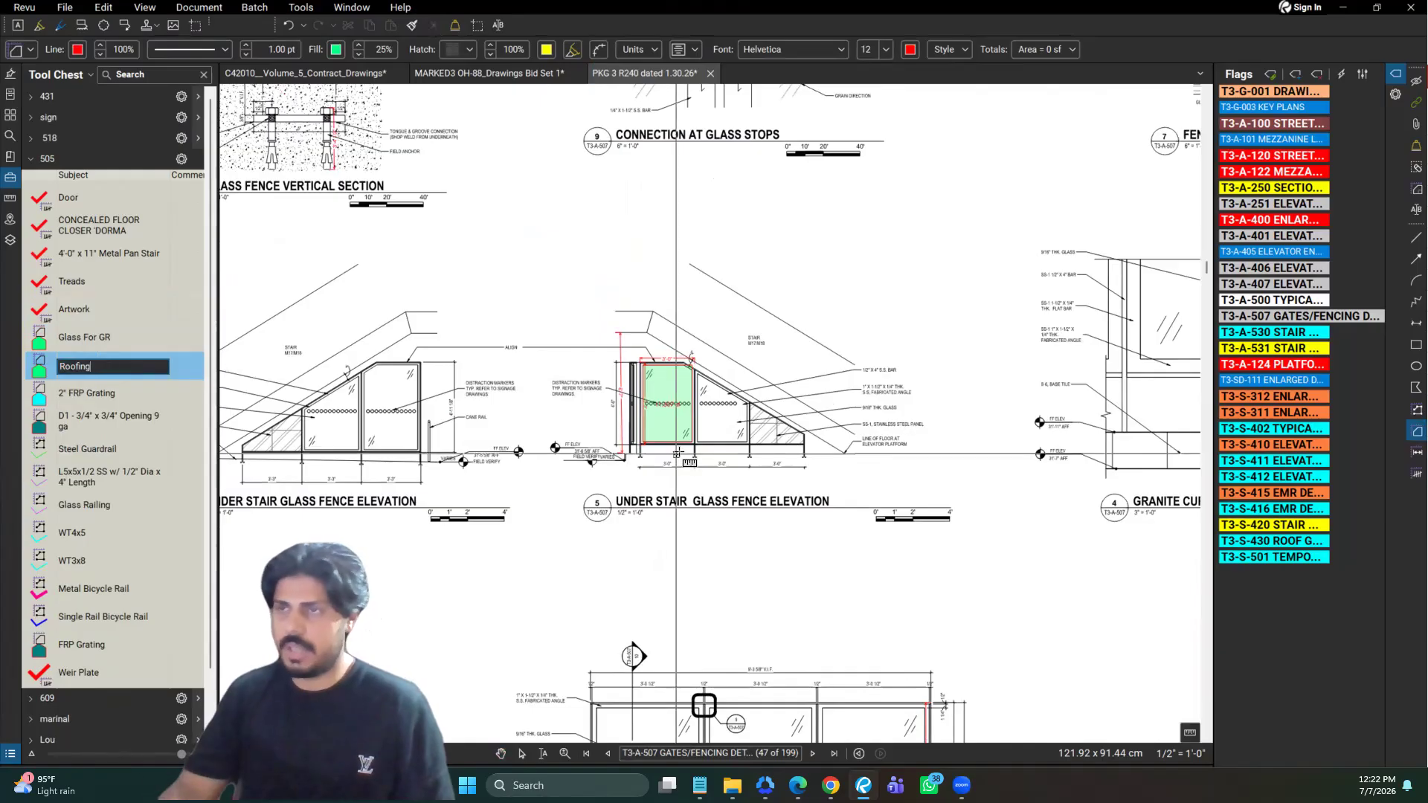
click(373, 348)
key(Escape)
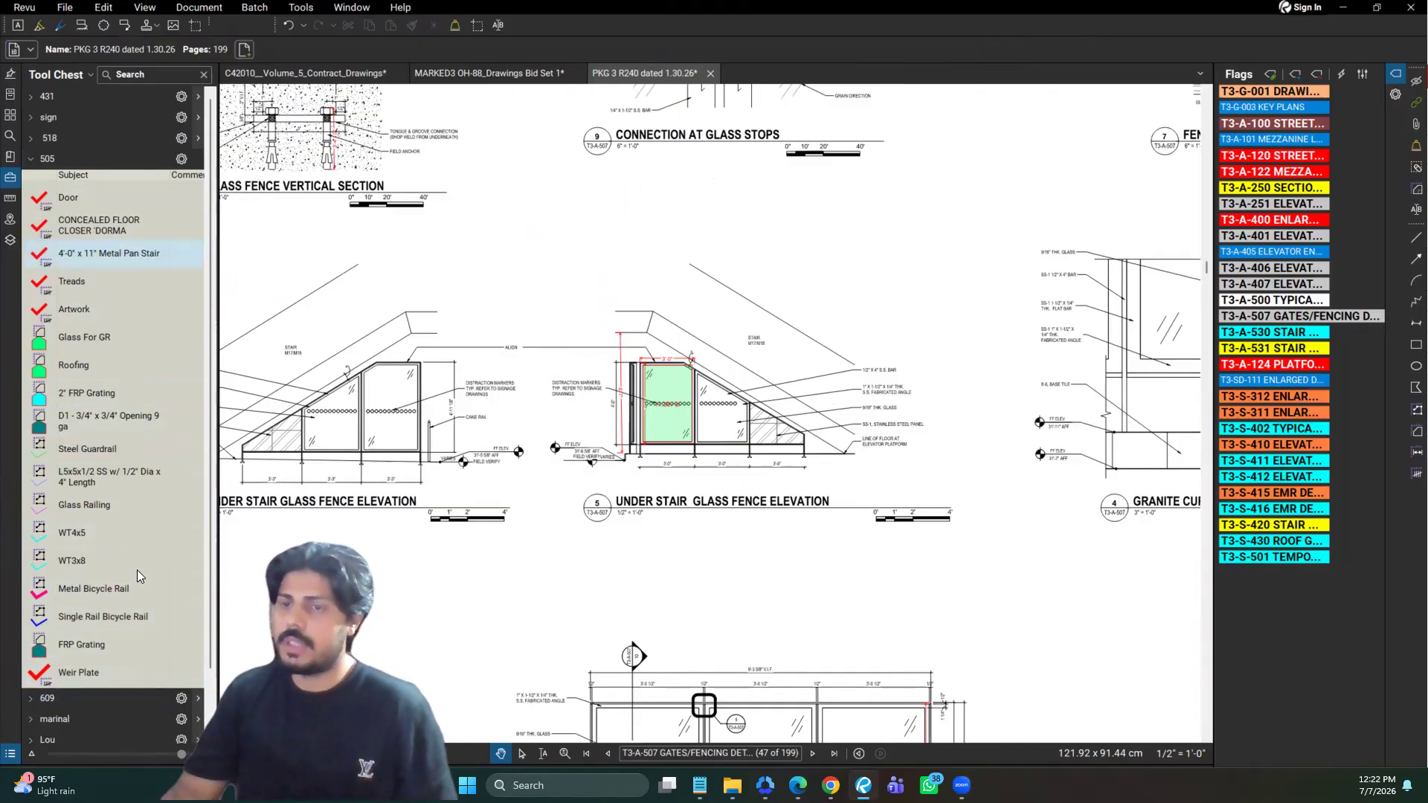
click(127, 619)
drag(1037, 469, 873, 490)
drag(863, 231, 772, 248)
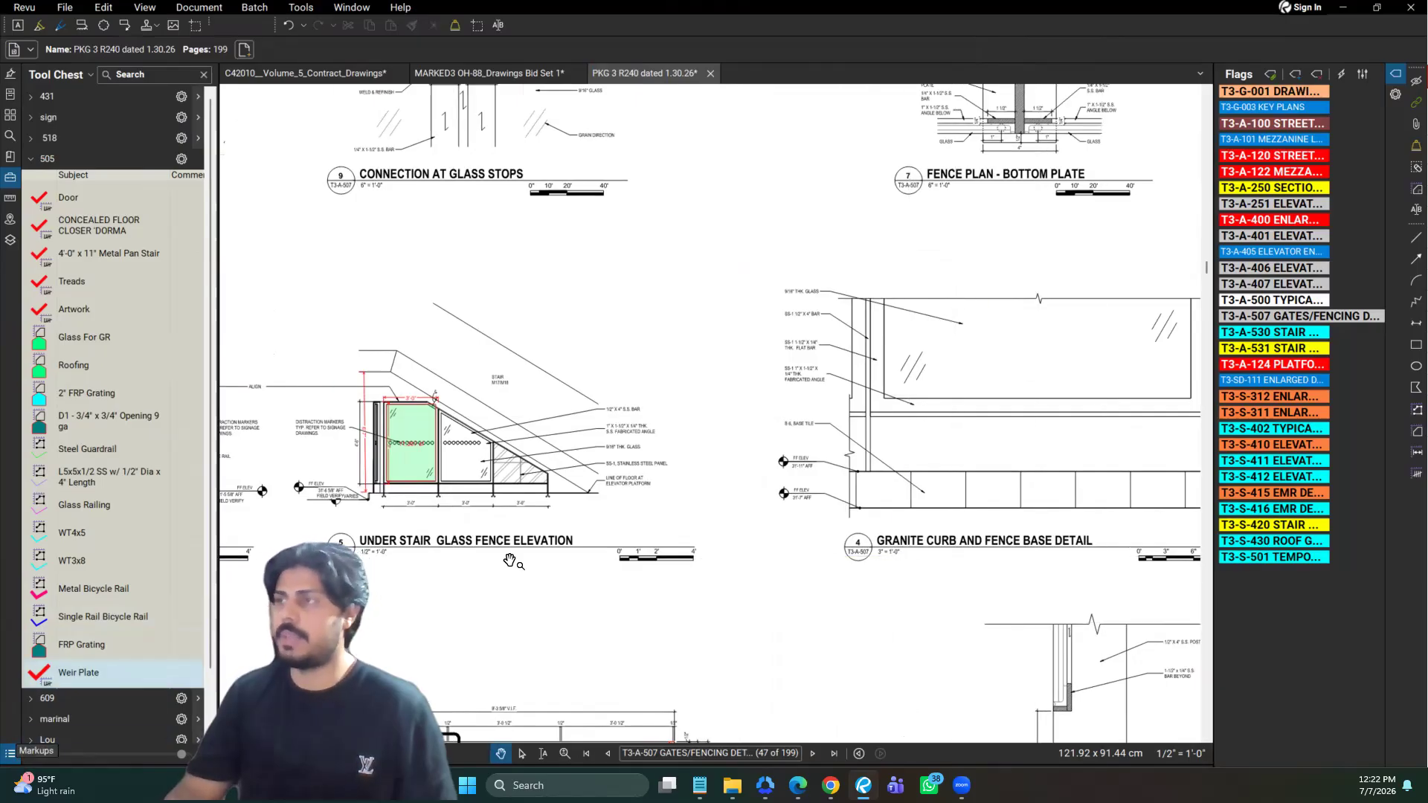
drag(774, 261, 570, 293)
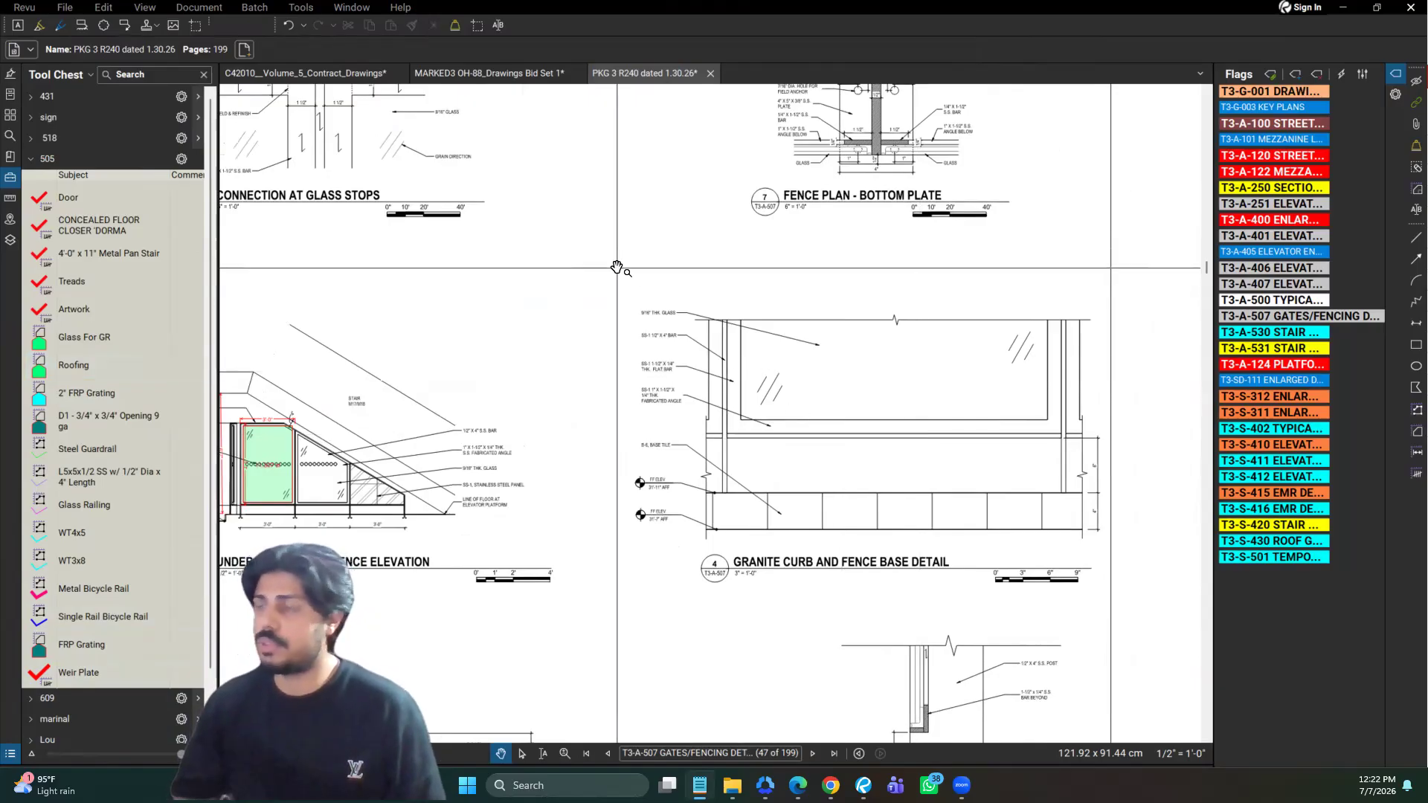
Reopen the Markups List to review the measurement totals grouped by subject, and close it again
click(16, 755)
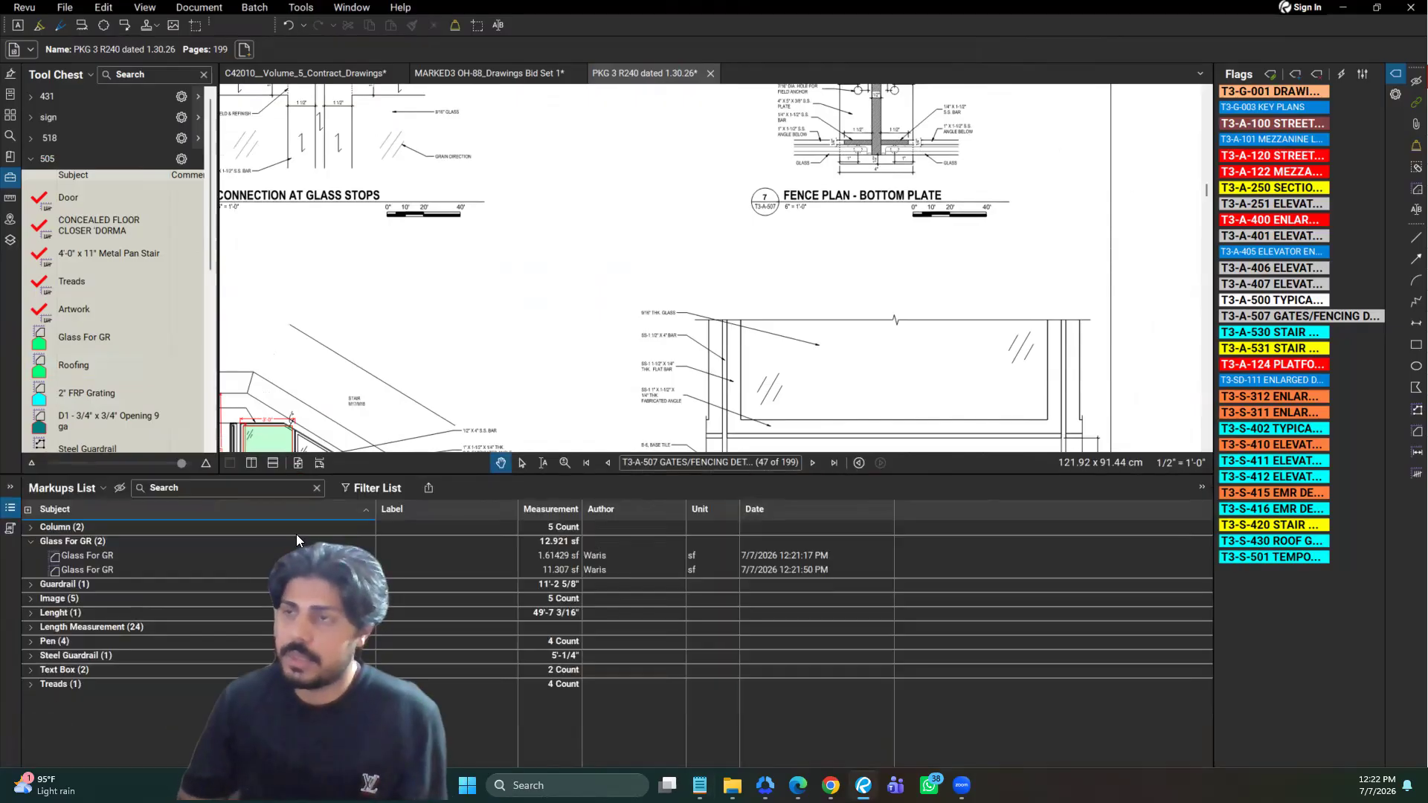
click(9, 511)
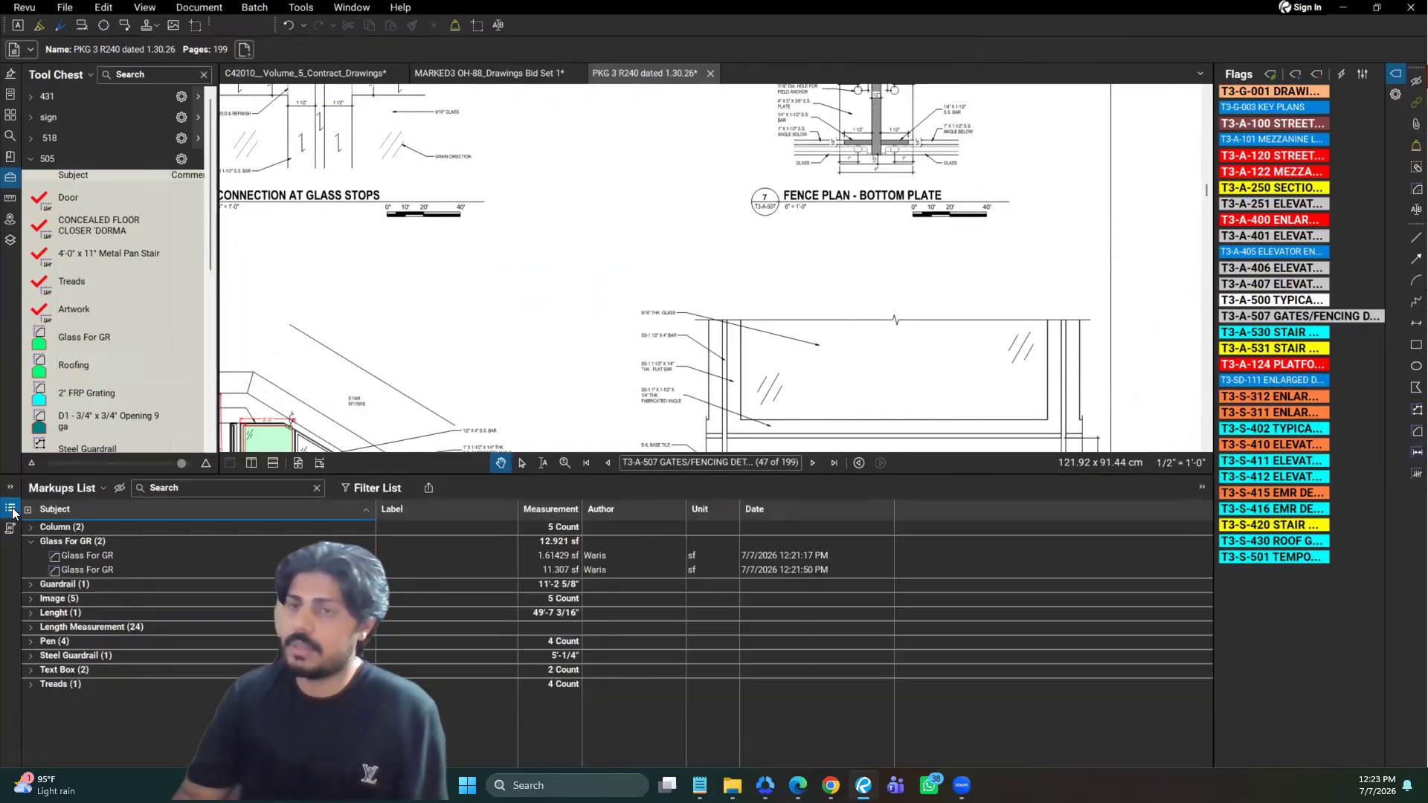
click(11, 510)
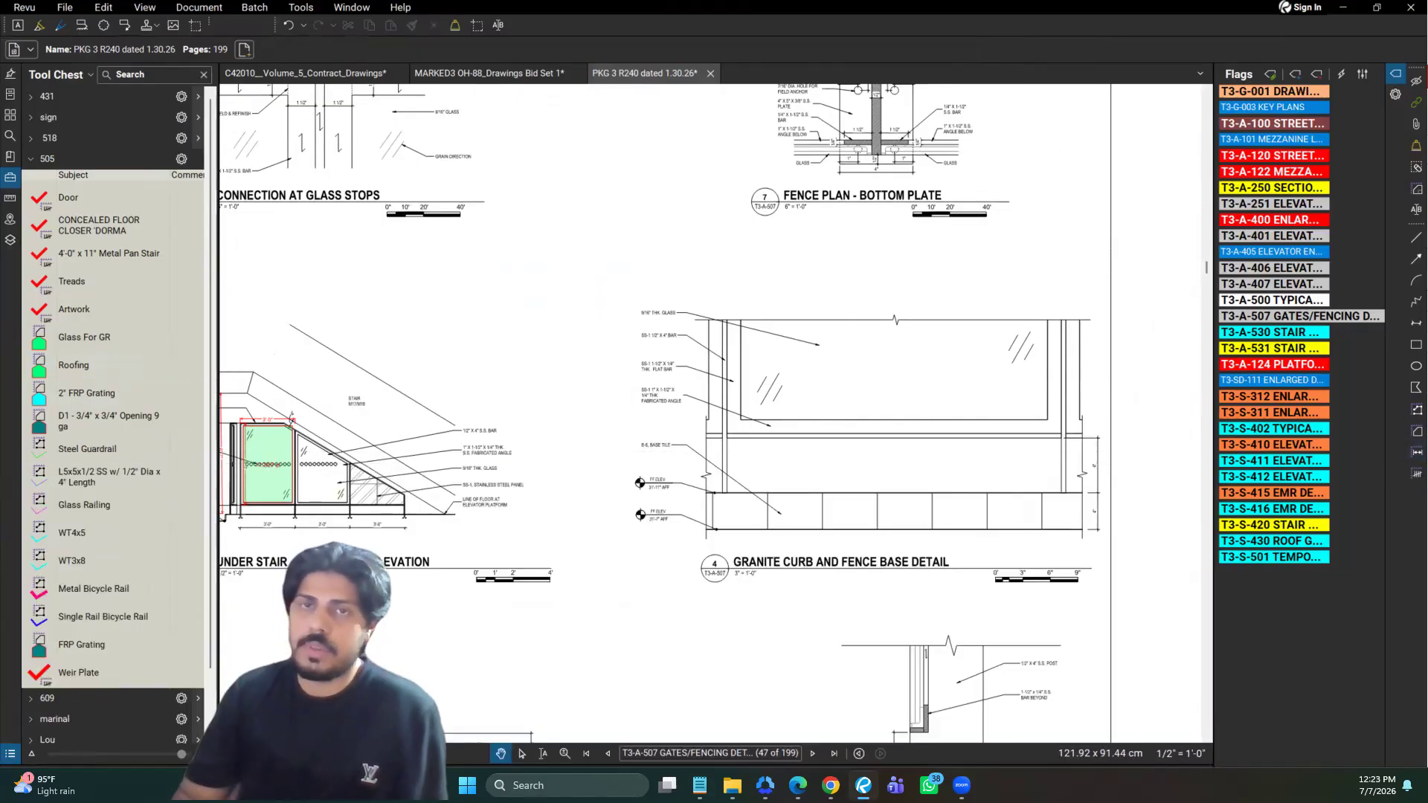